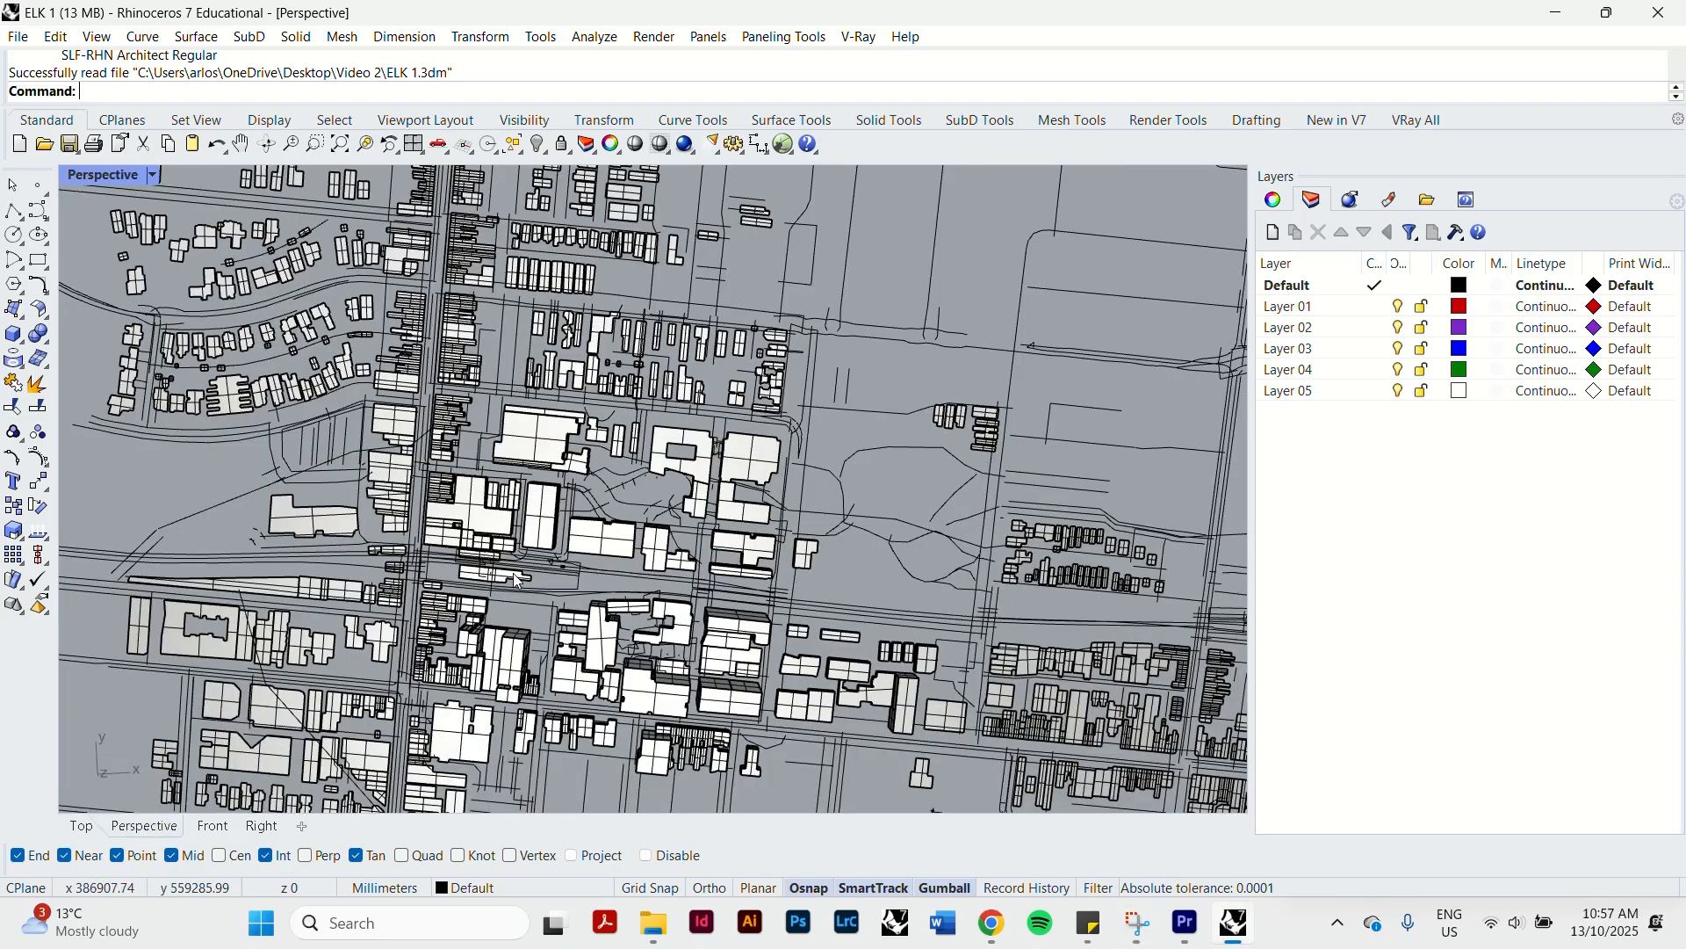
right_click_drag(658, 439, 534, 474)
scroll(534, 474, "up", 8)
right_click_drag(572, 339, 439, 416)
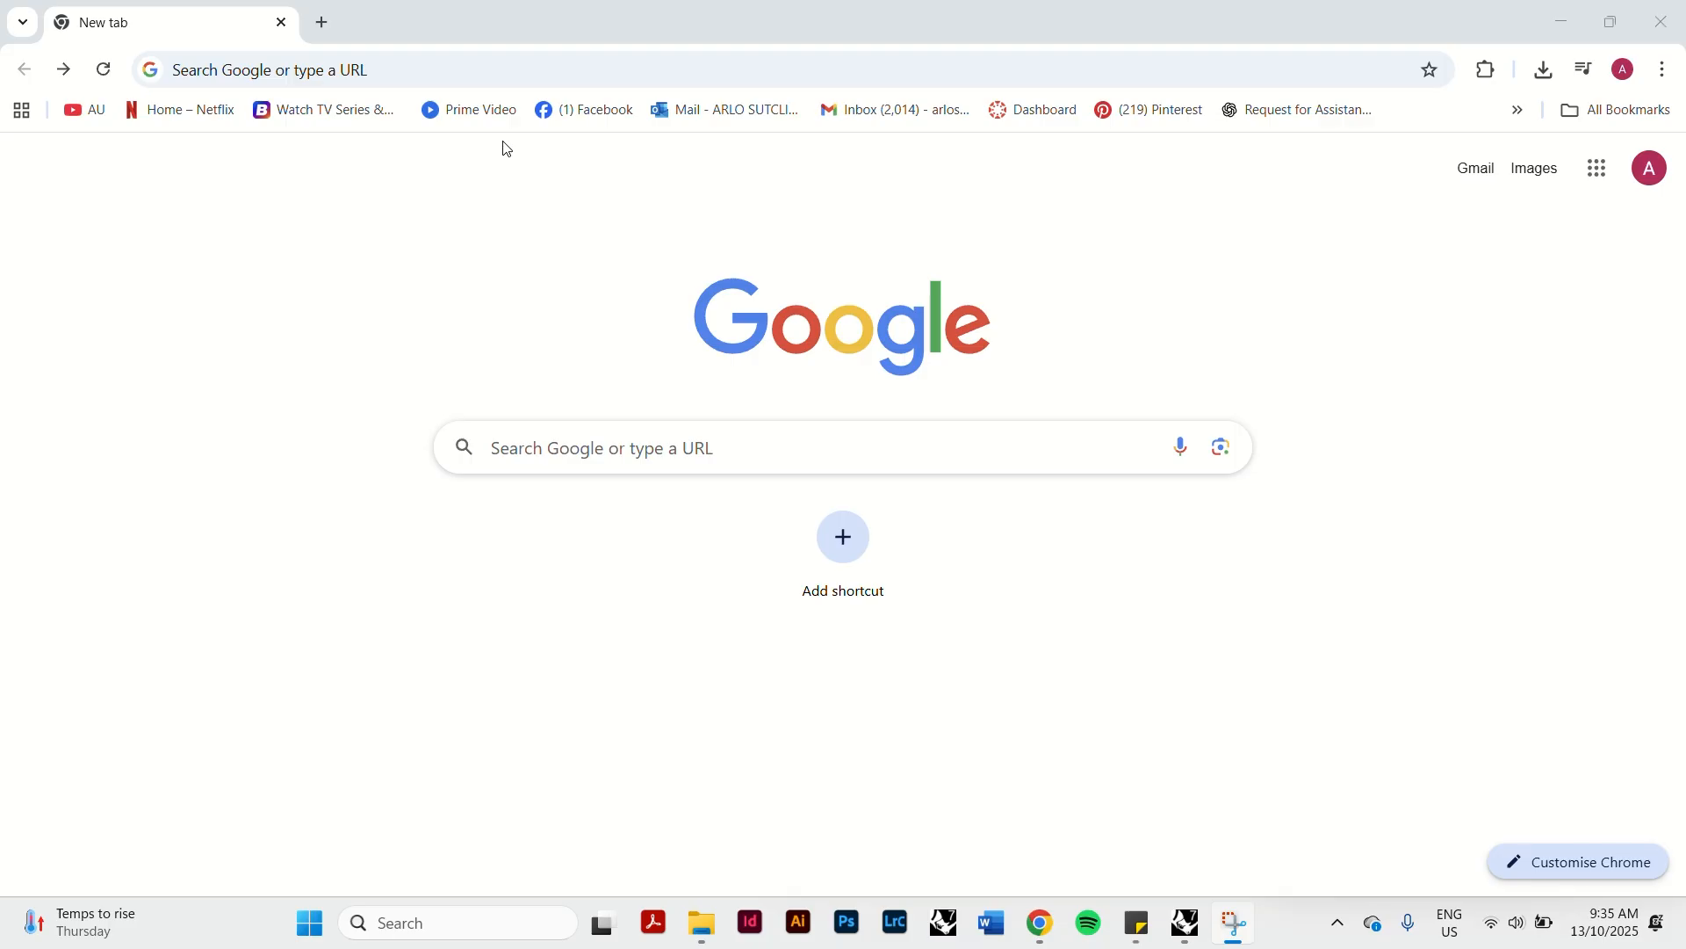
Search Google for food4rhino and open the Food4Rhino website.
left_click(639, 452)
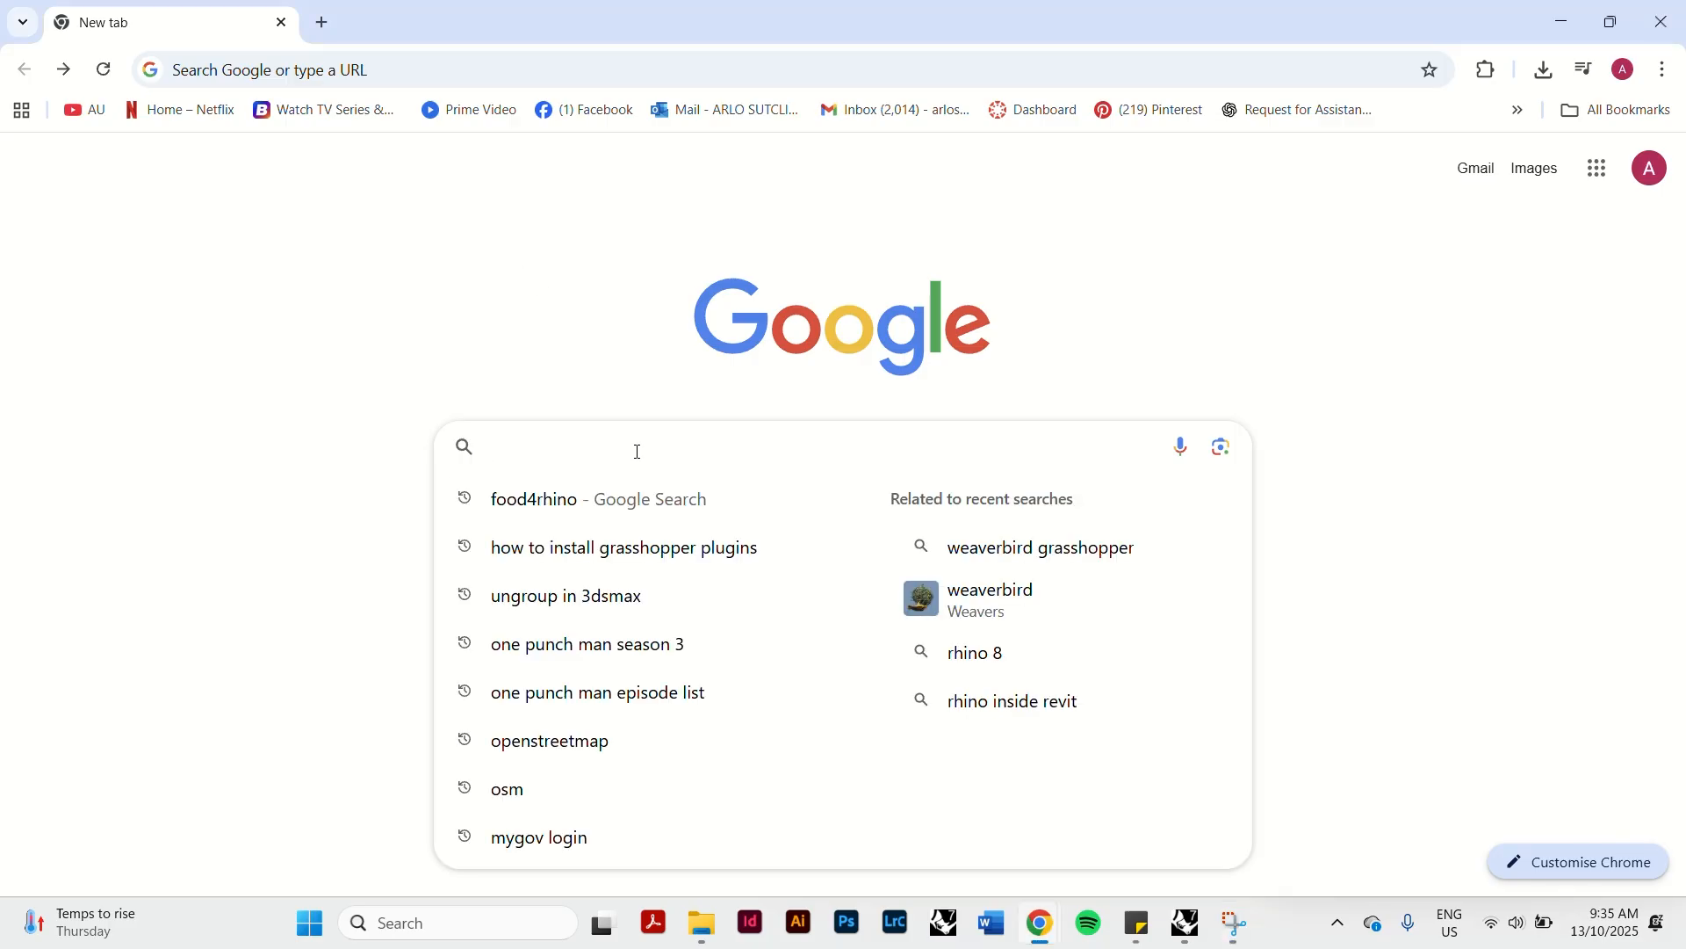
left_click(603, 501)
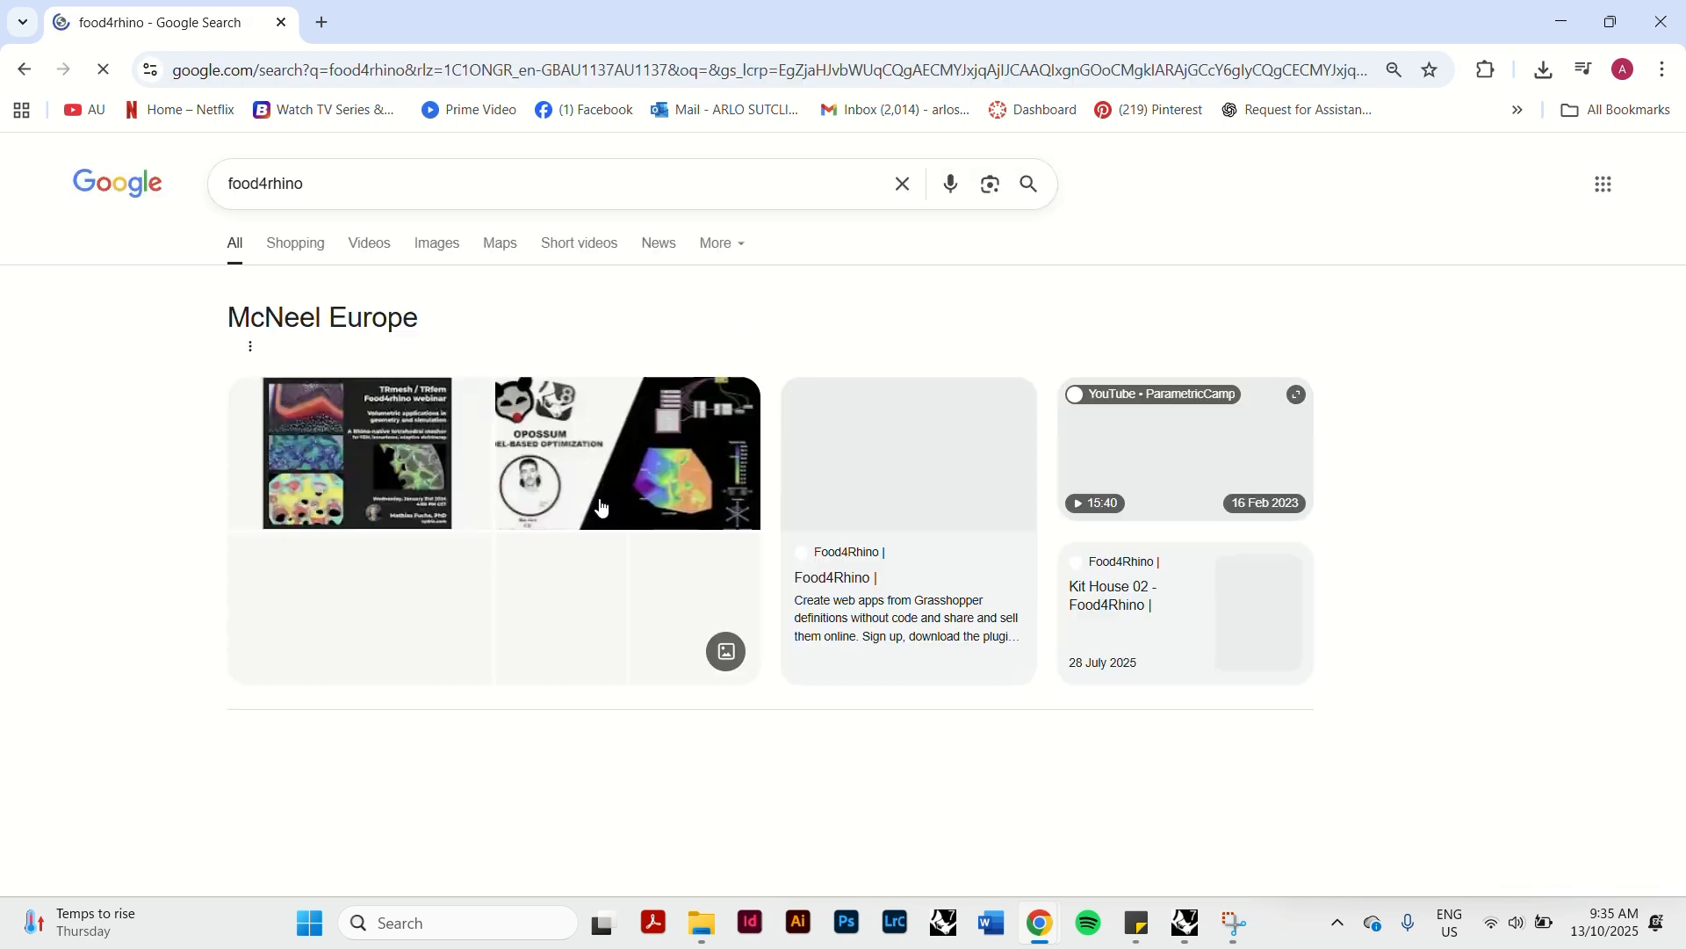
scroll(175, 492, "down", 3)
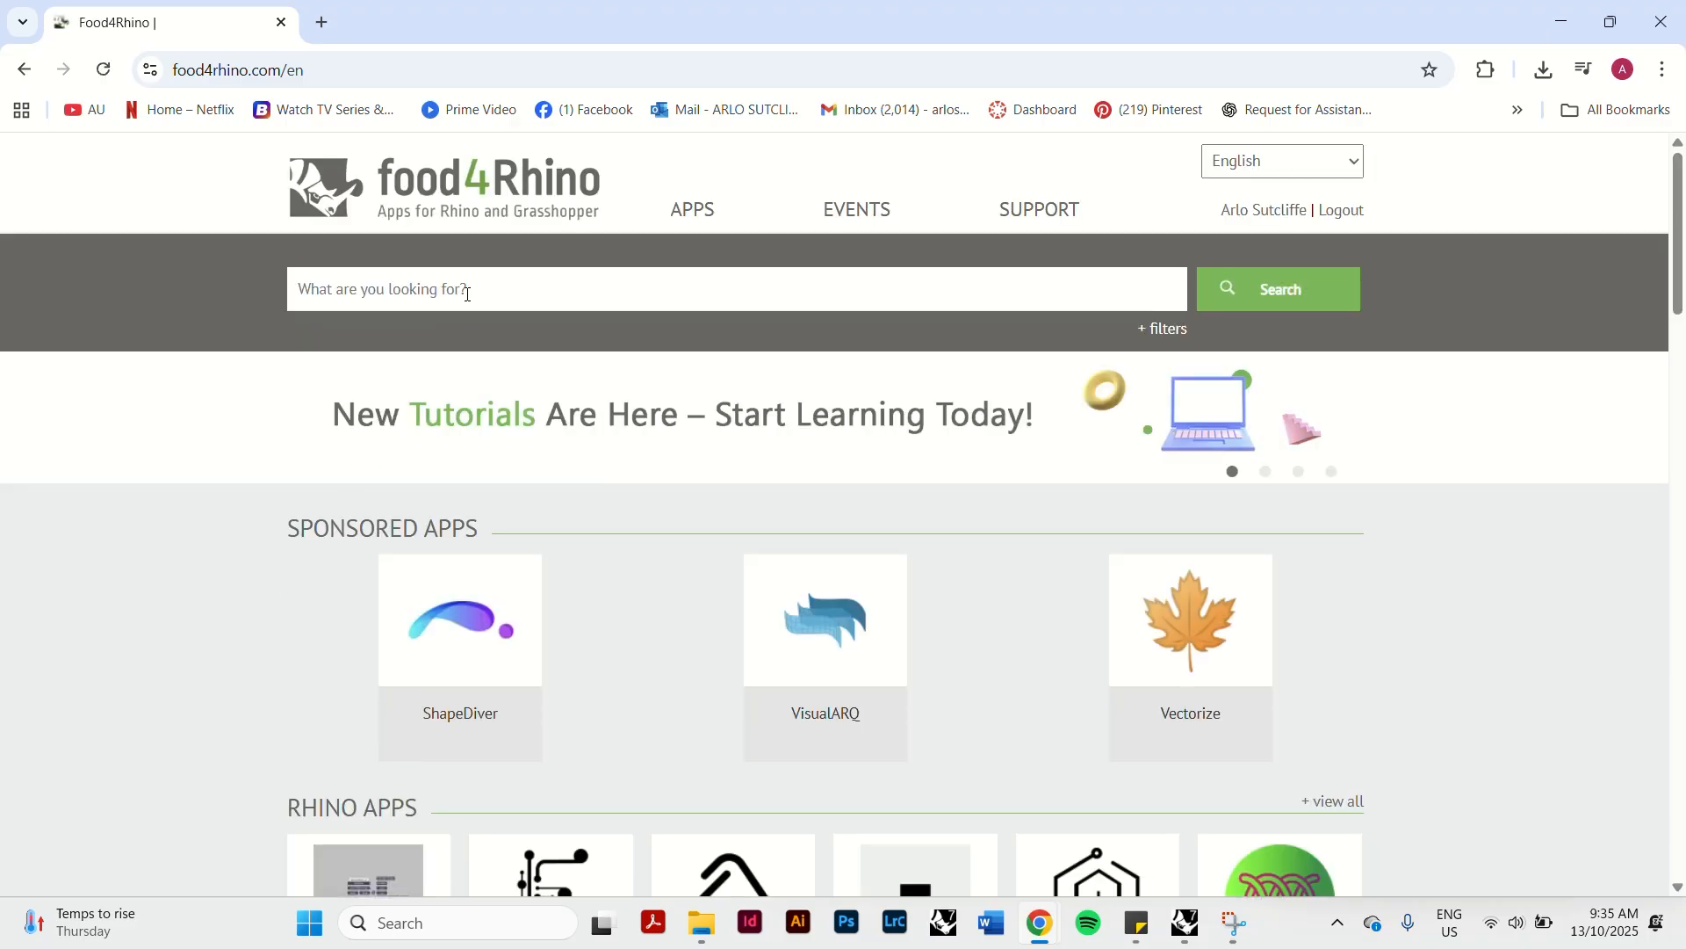
Search Food4Rhino for "elk".
left_click(468, 294)
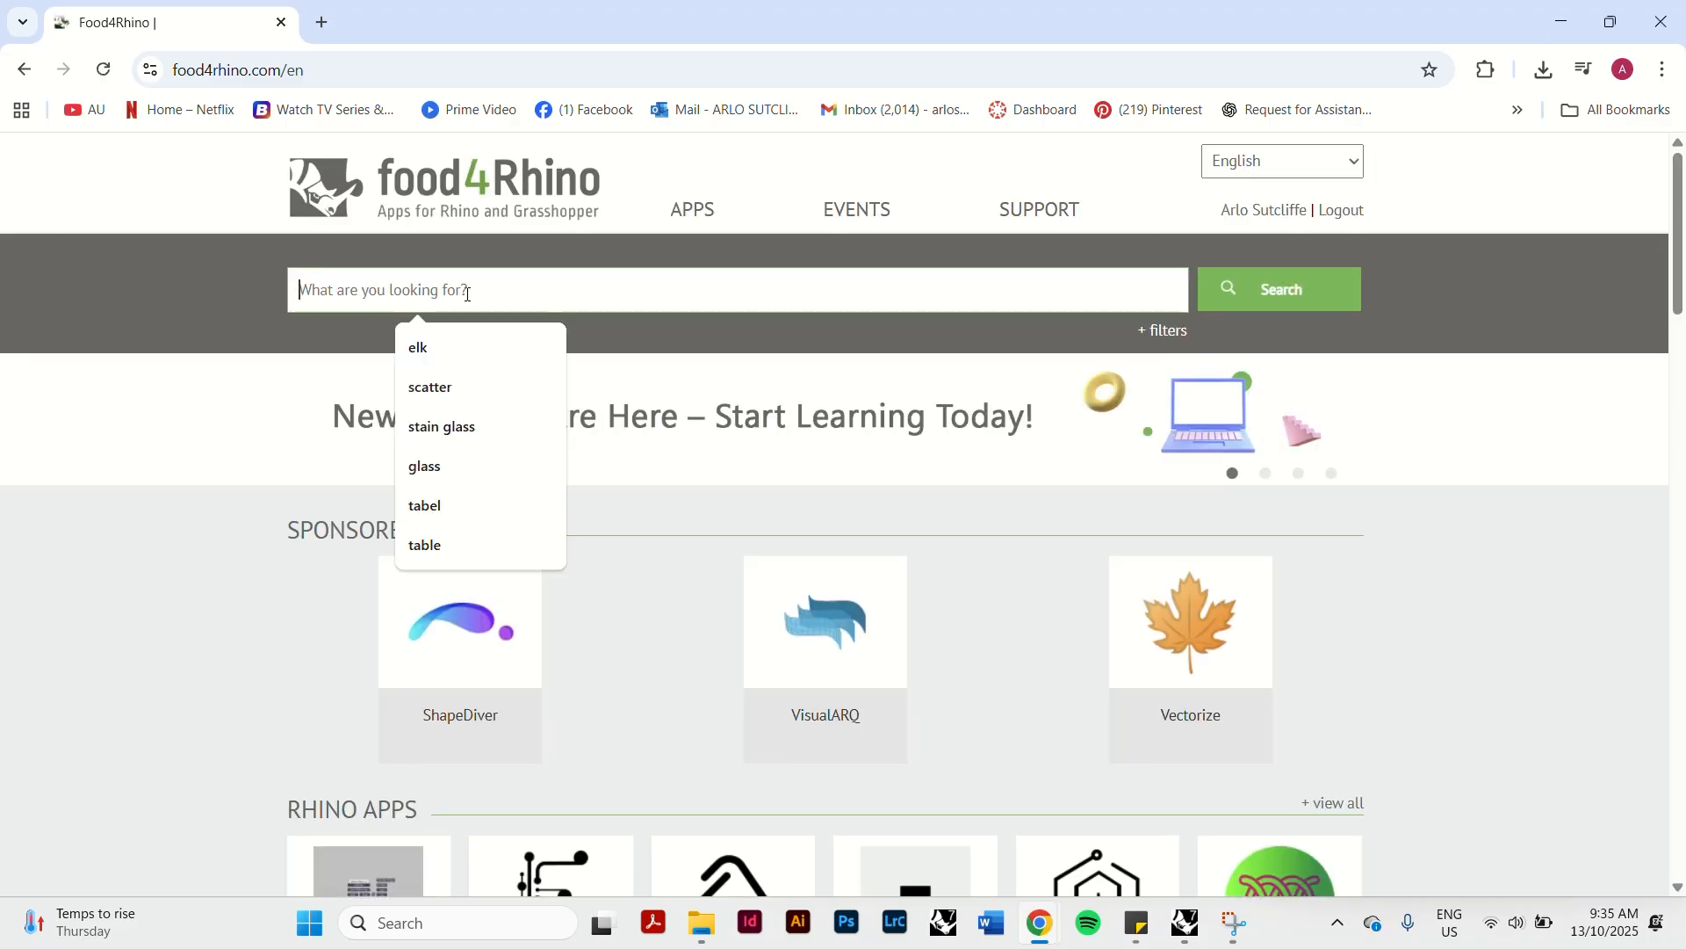
left_click(420, 348)
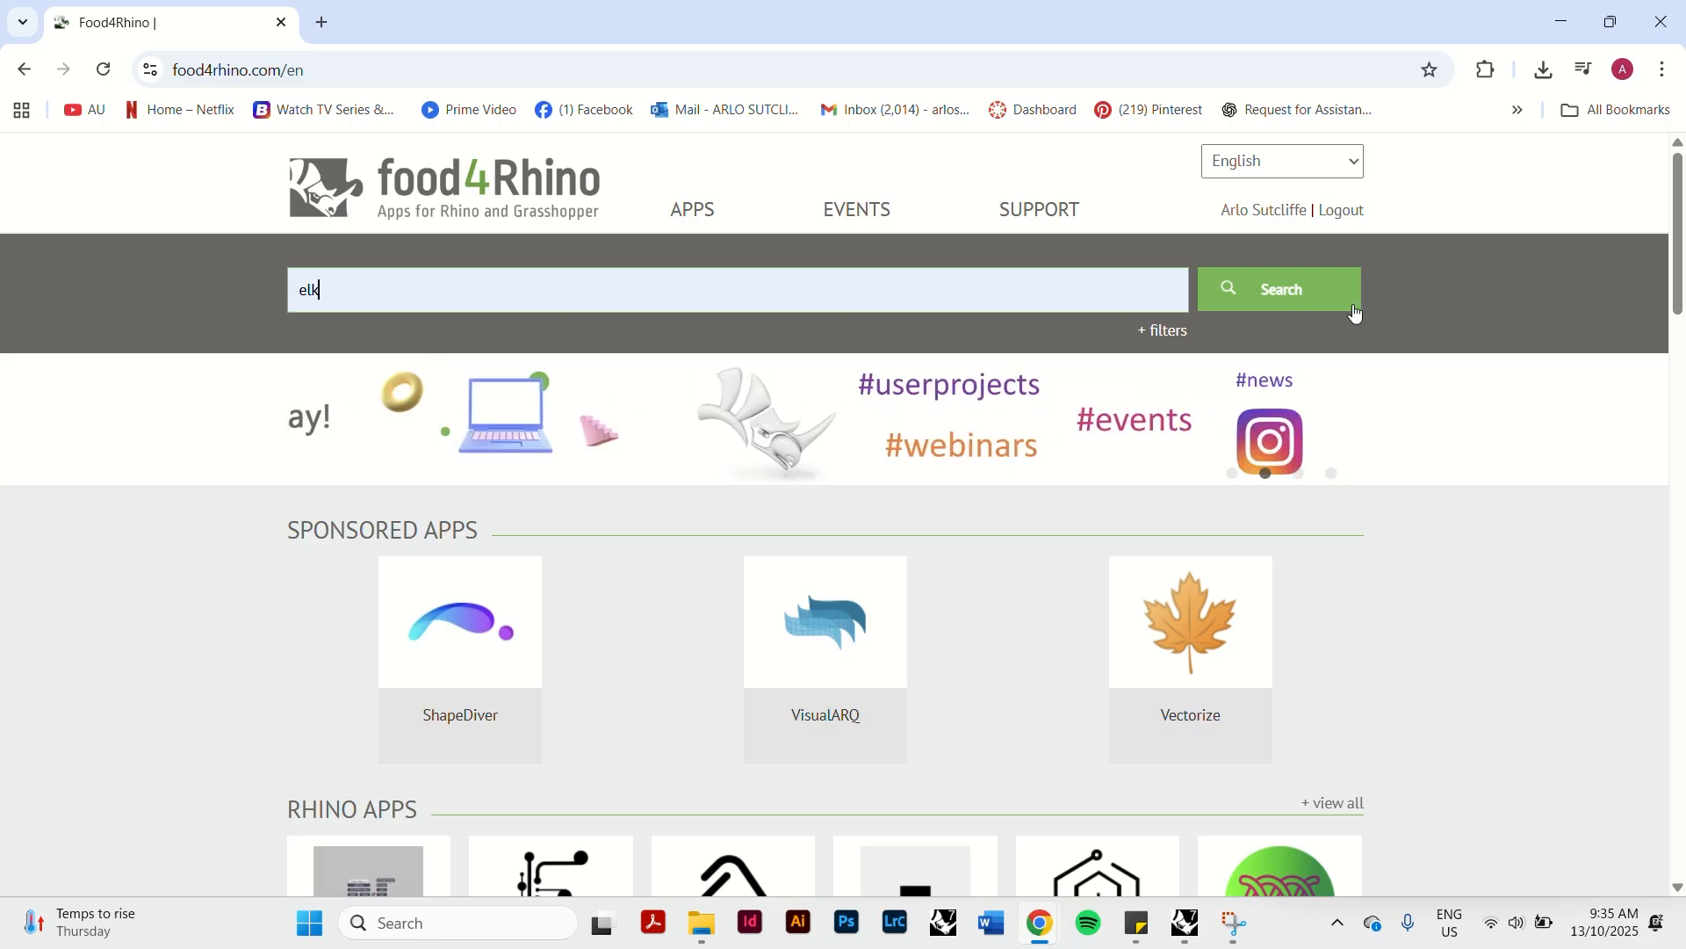
left_click(1298, 292)
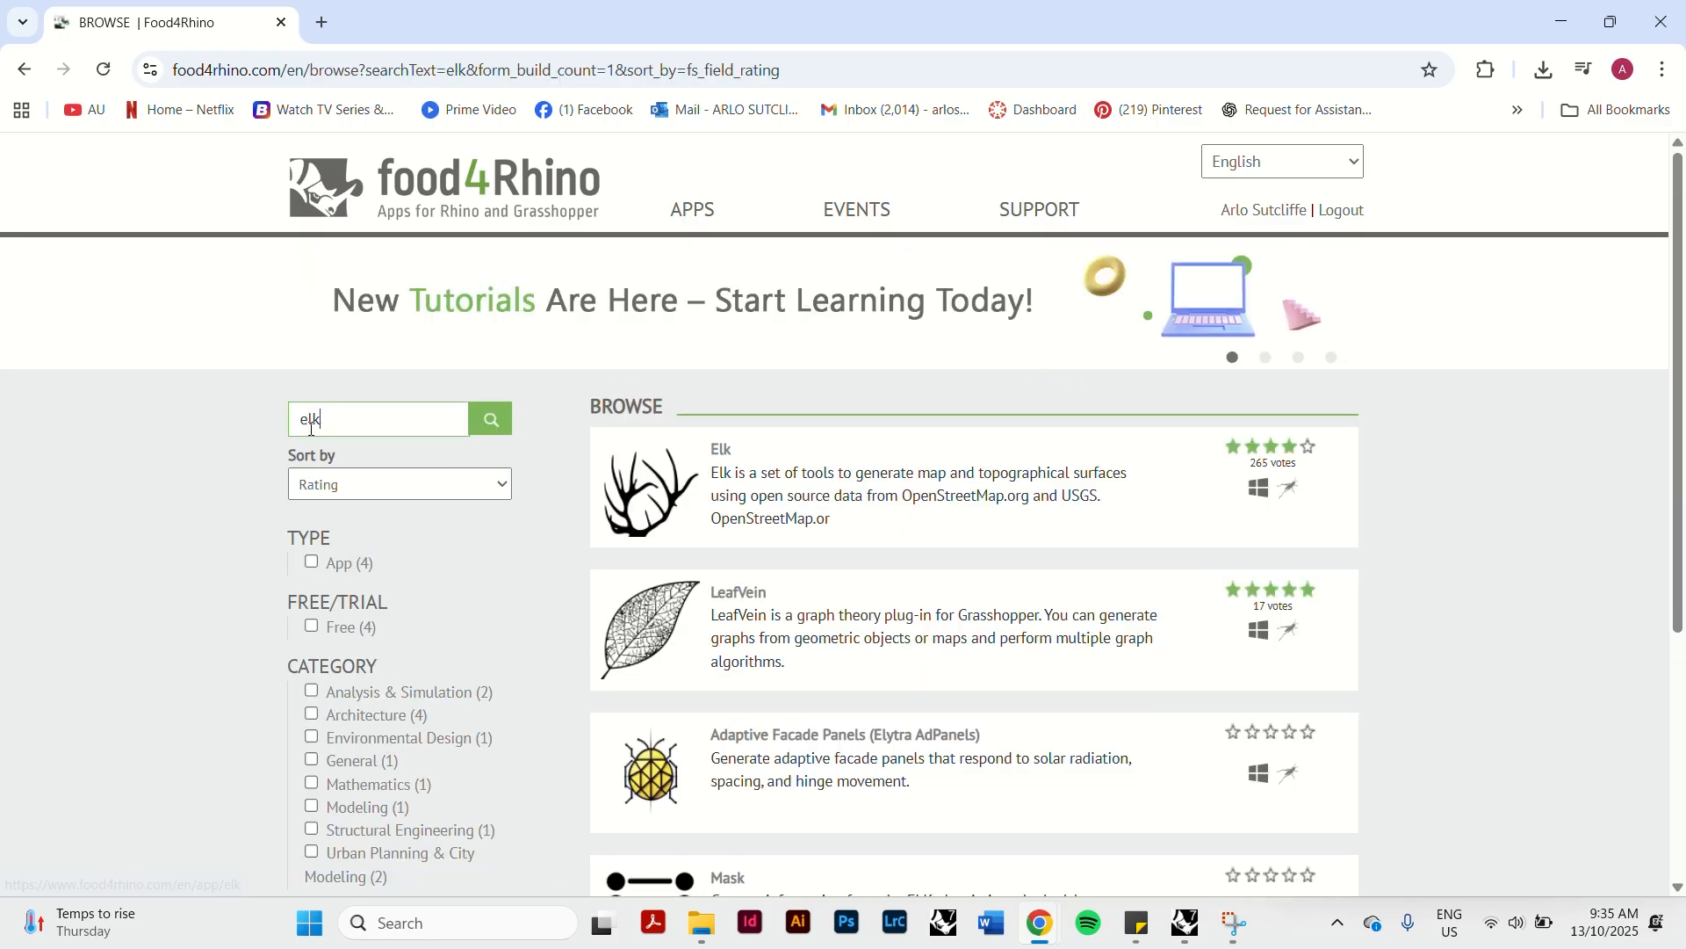
Open the Elk plug-in page and download version Elk 2.2.2.
left_click(744, 491)
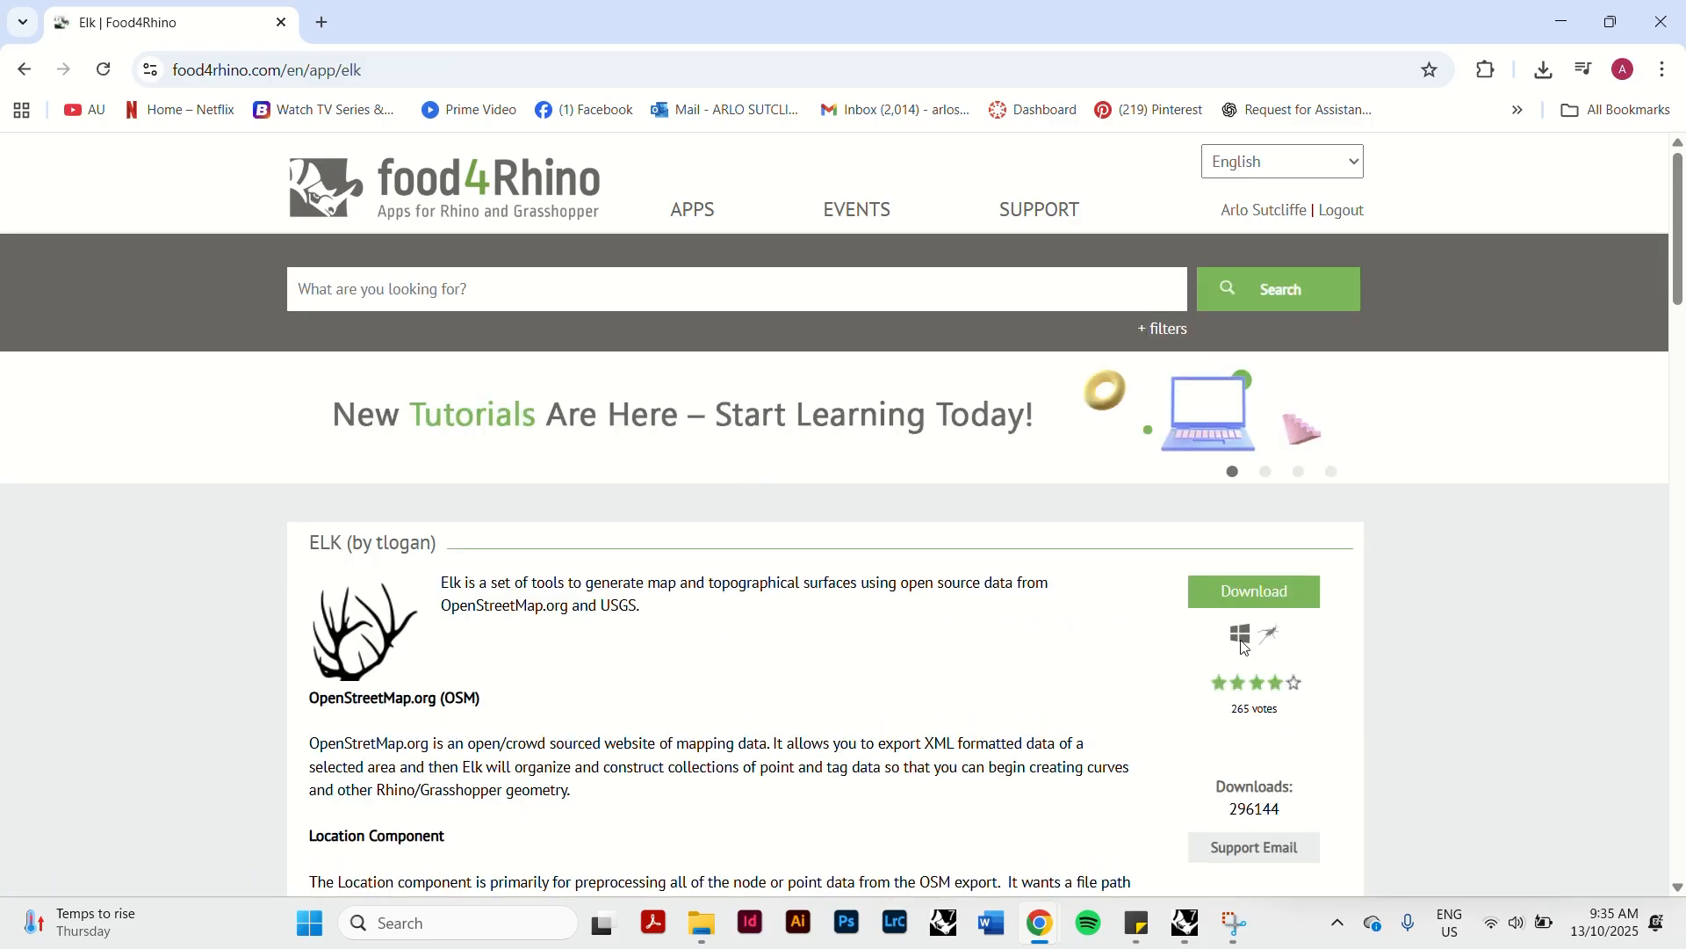
left_click_drag(1682, 254, 1682, 549)
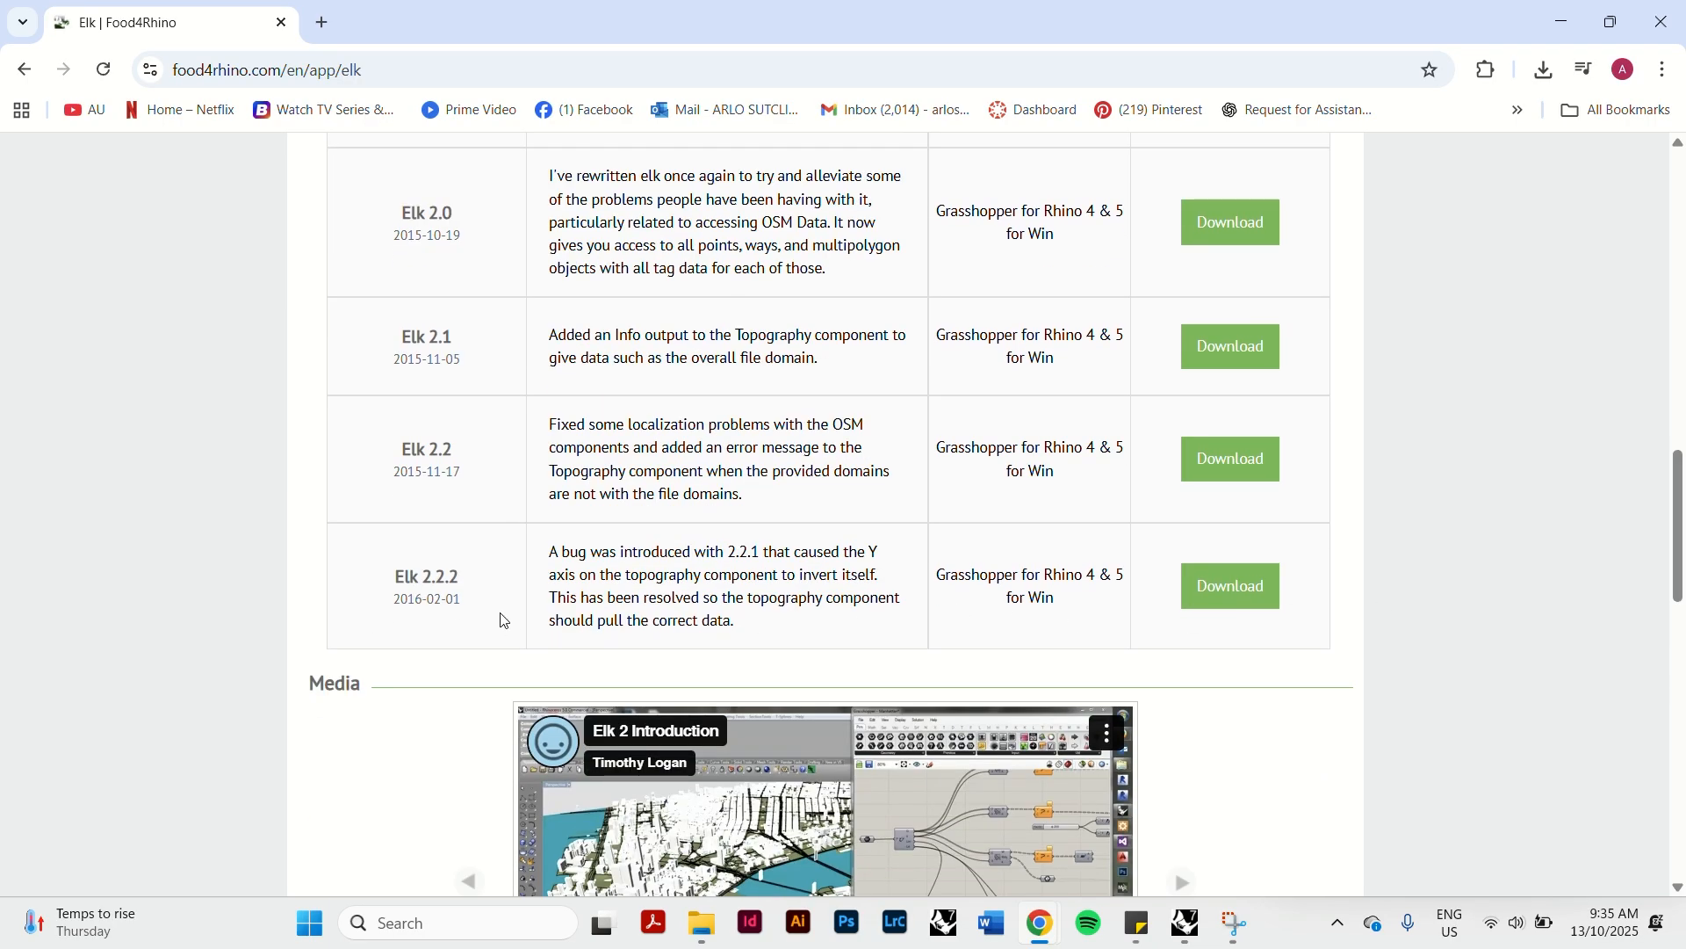
left_click(1234, 603)
Extract the downloaded elk222 archive into the elk222 folder in Downloads, replacing the files already there.
left_click(702, 926)
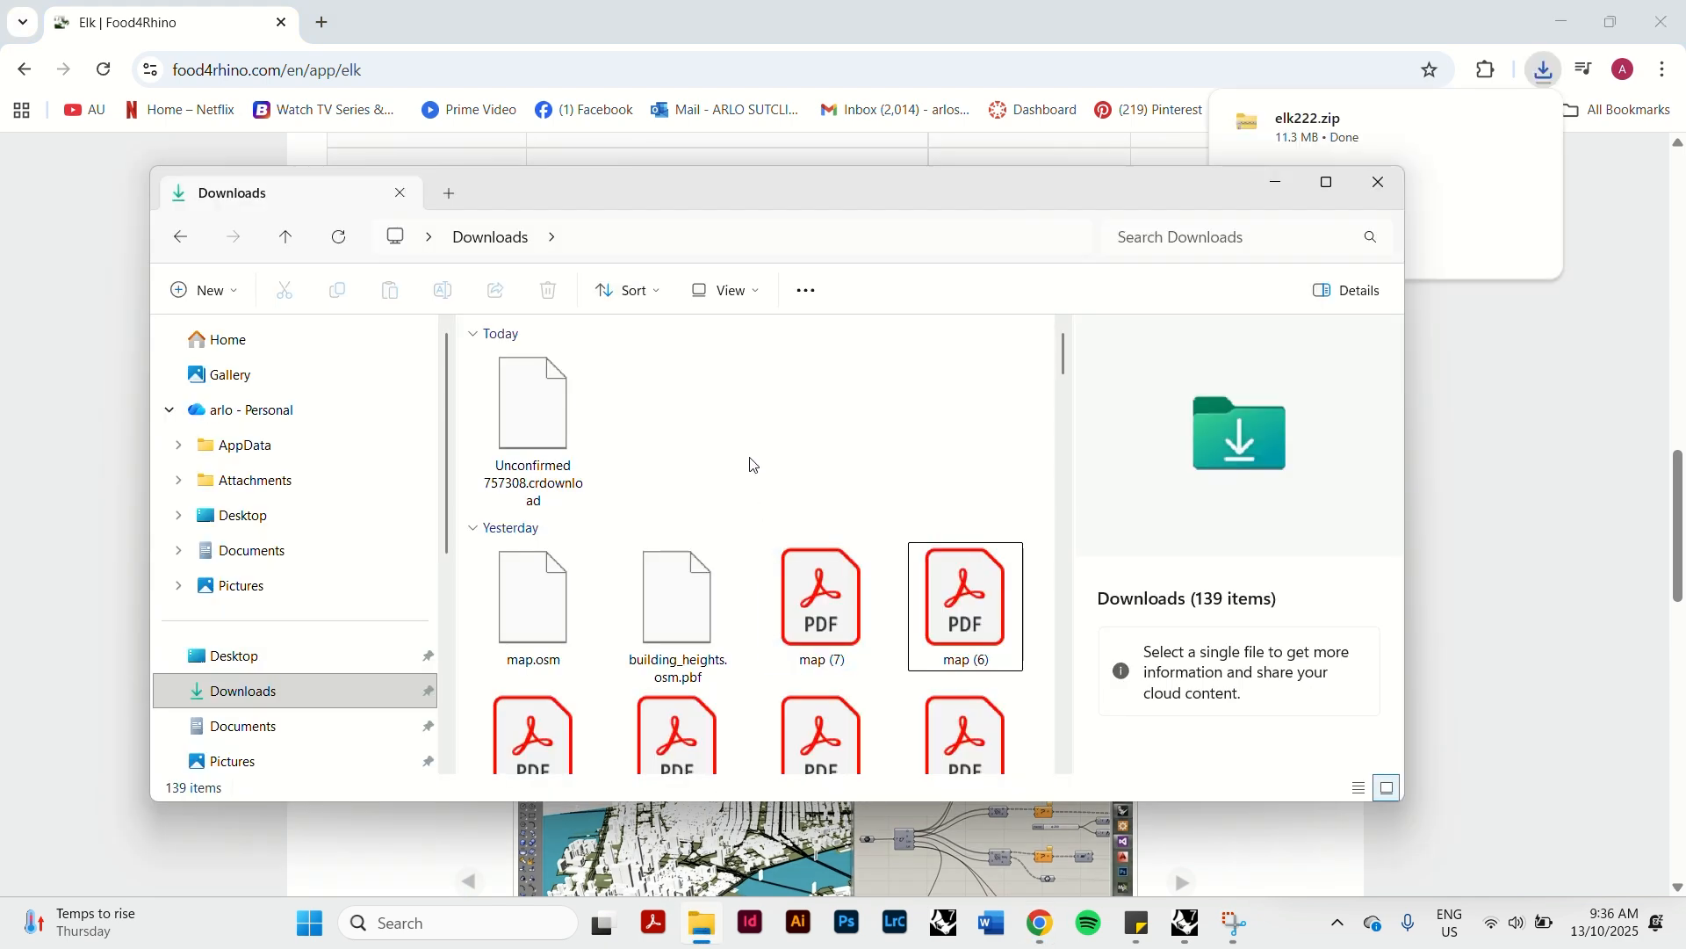
left_click(531, 402)
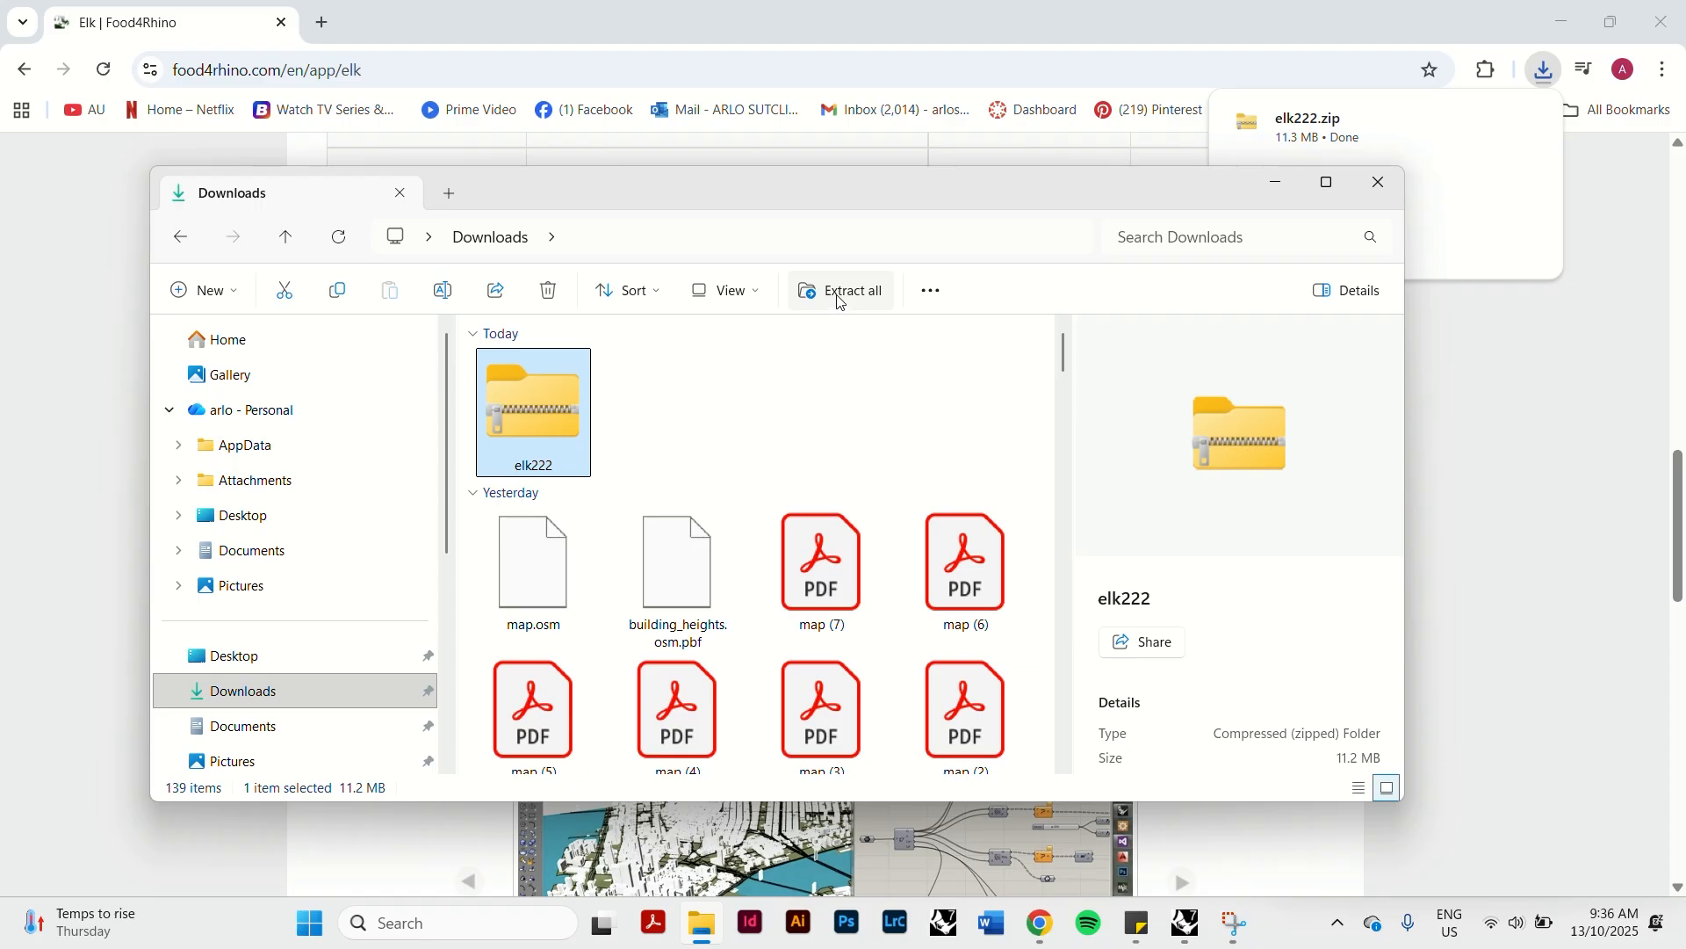
left_click(841, 293)
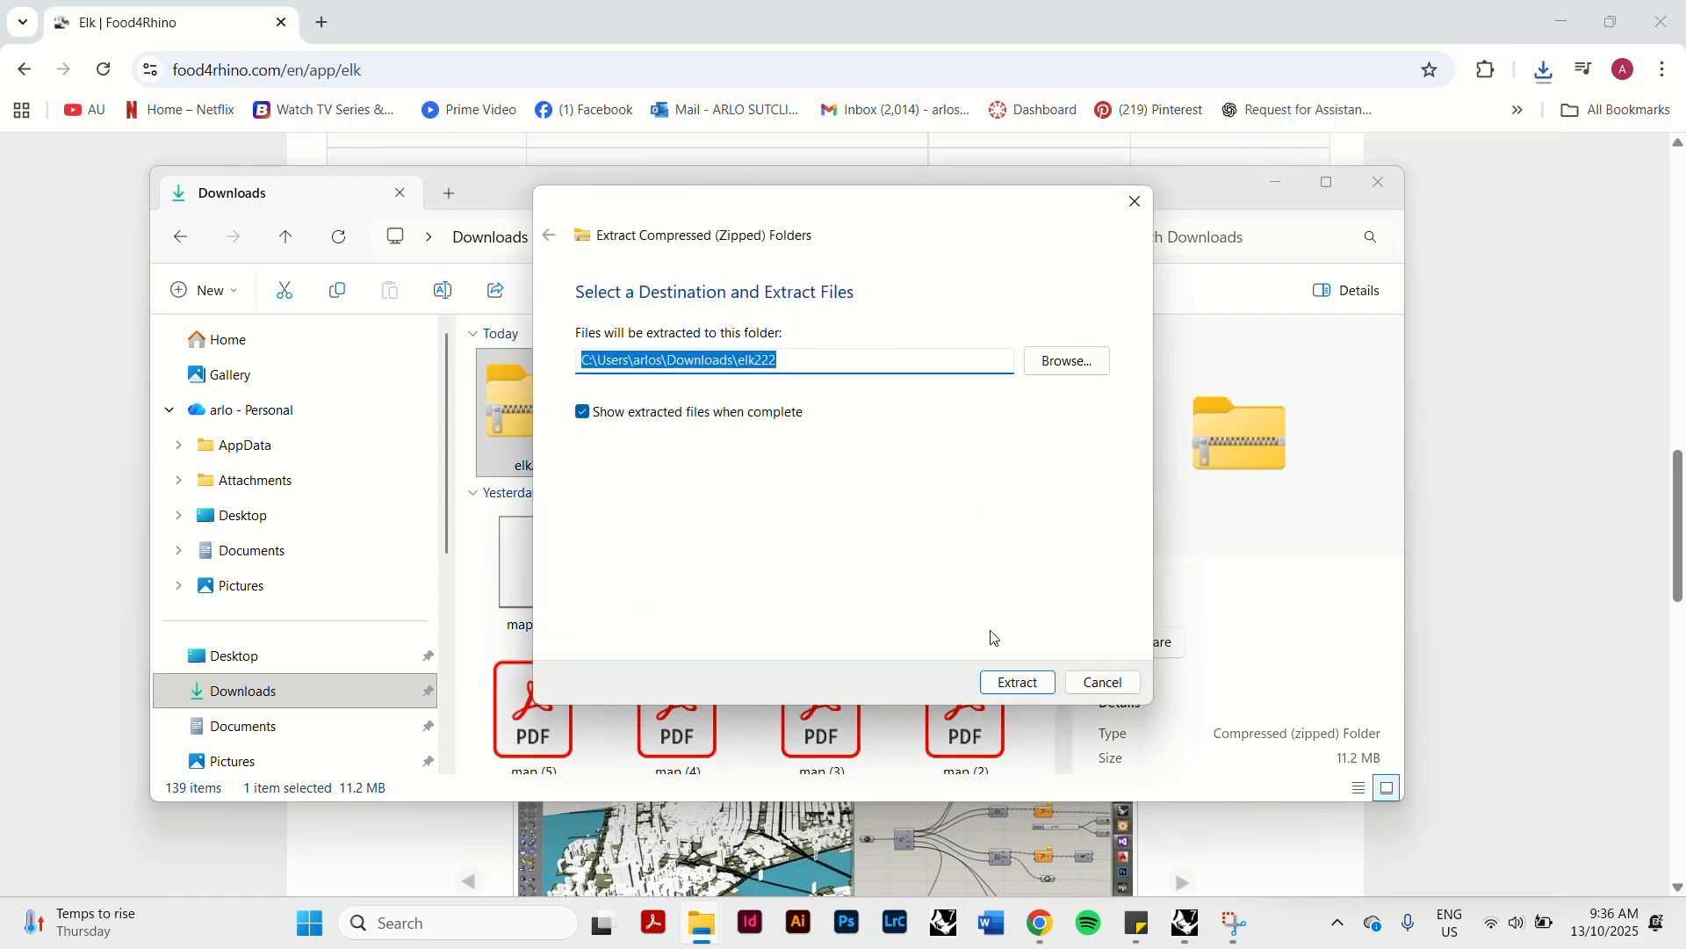
left_click(1019, 684)
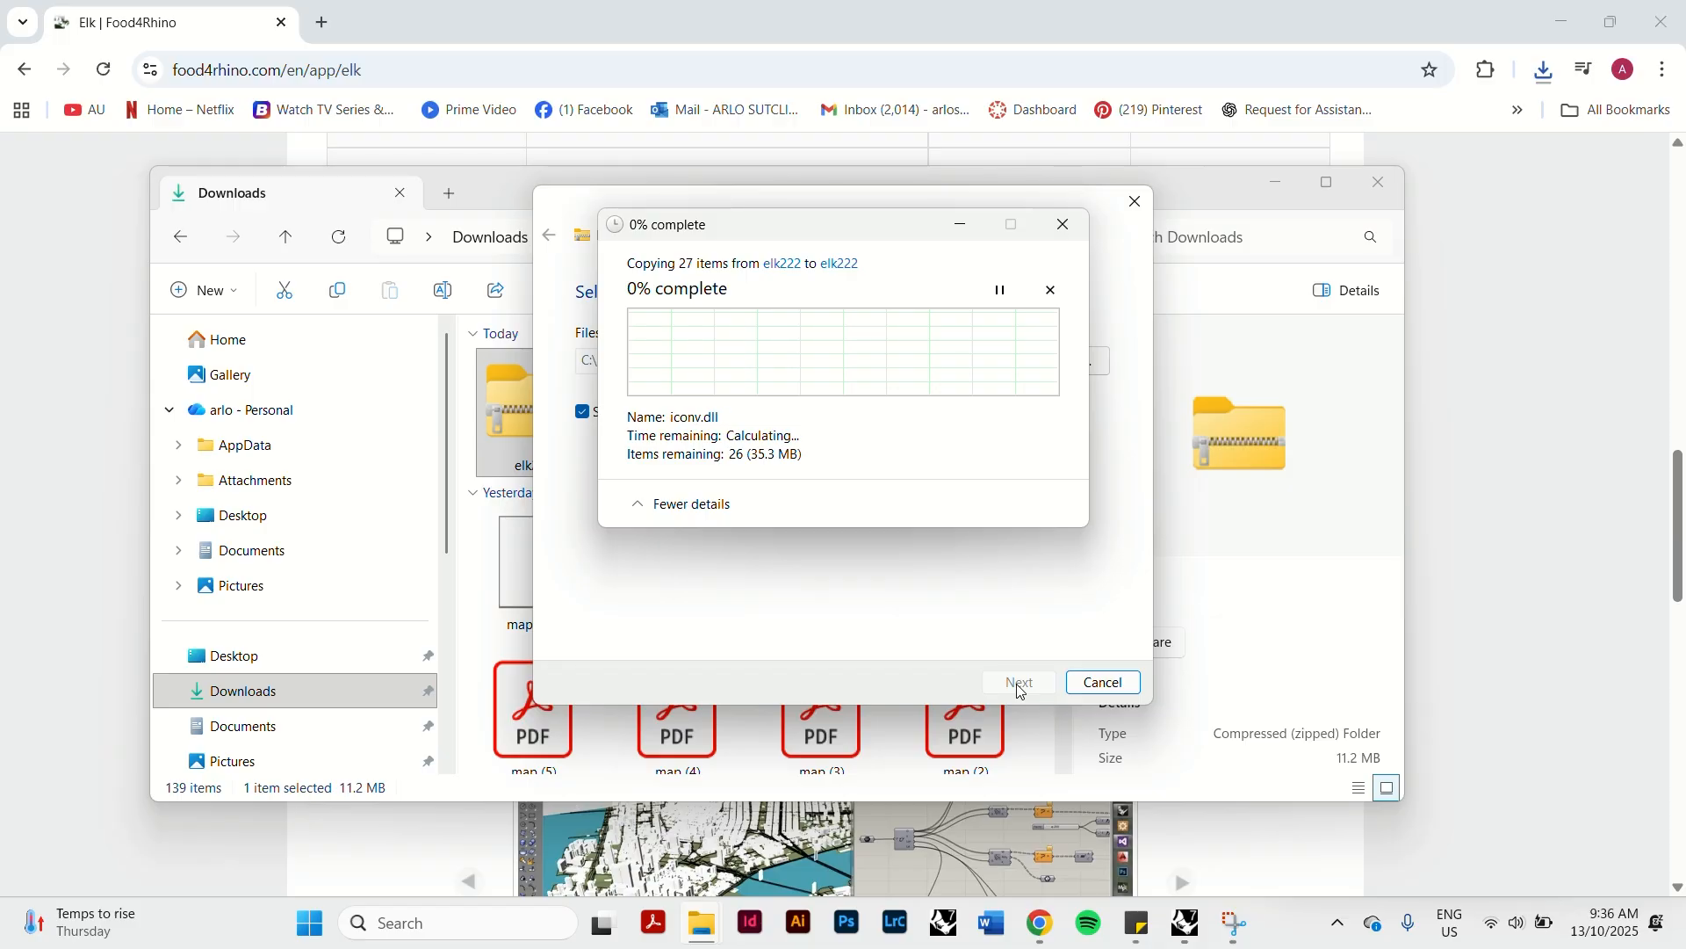
left_click(1143, 933)
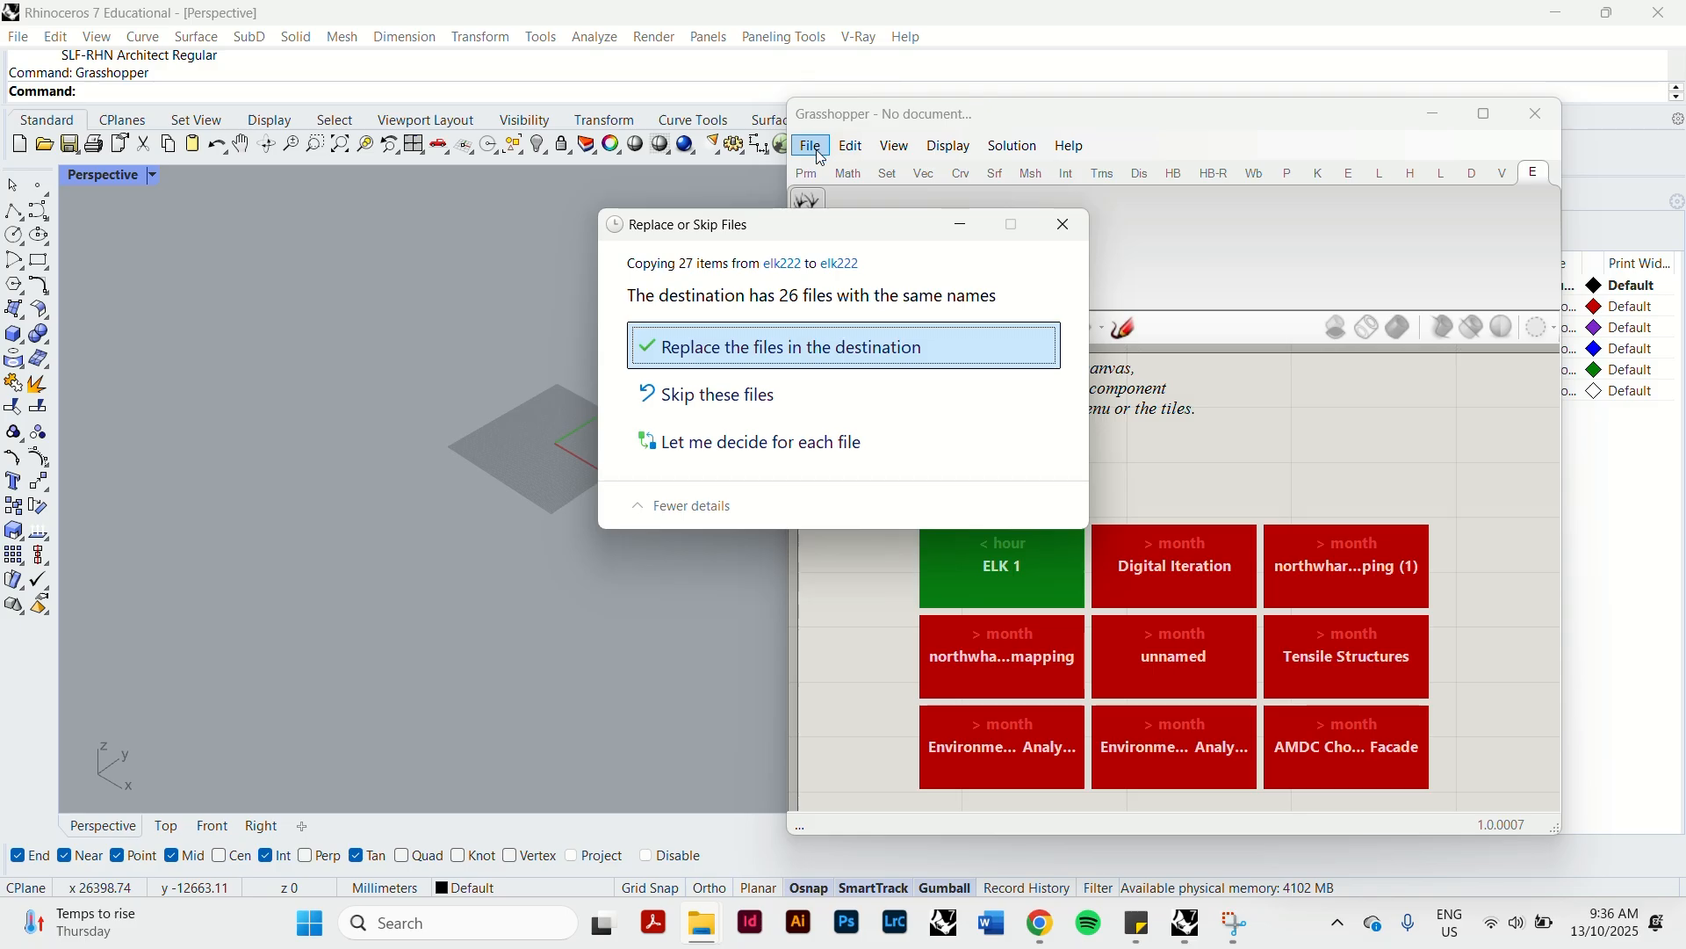
left_click(766, 356)
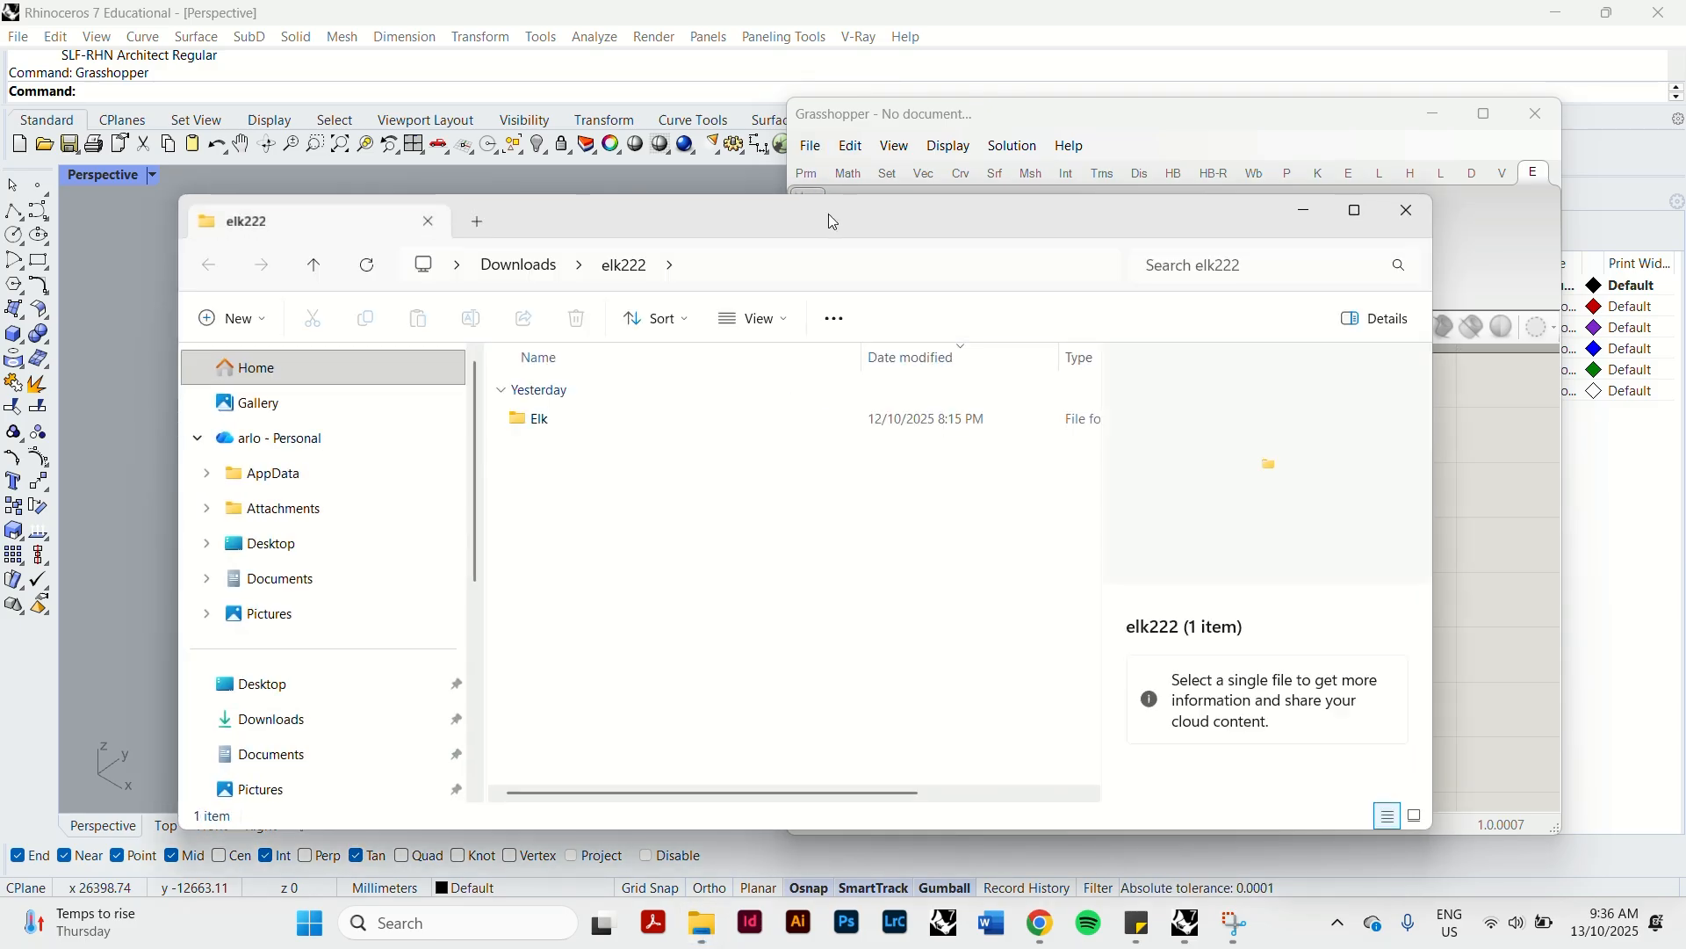
Place the elk222 folder window beside Grasshopper and open Grasshopper's components folder, Libraries, so both folders are accessible.
left_click_drag(768, 213, 3, 163)
left_click(980, 236)
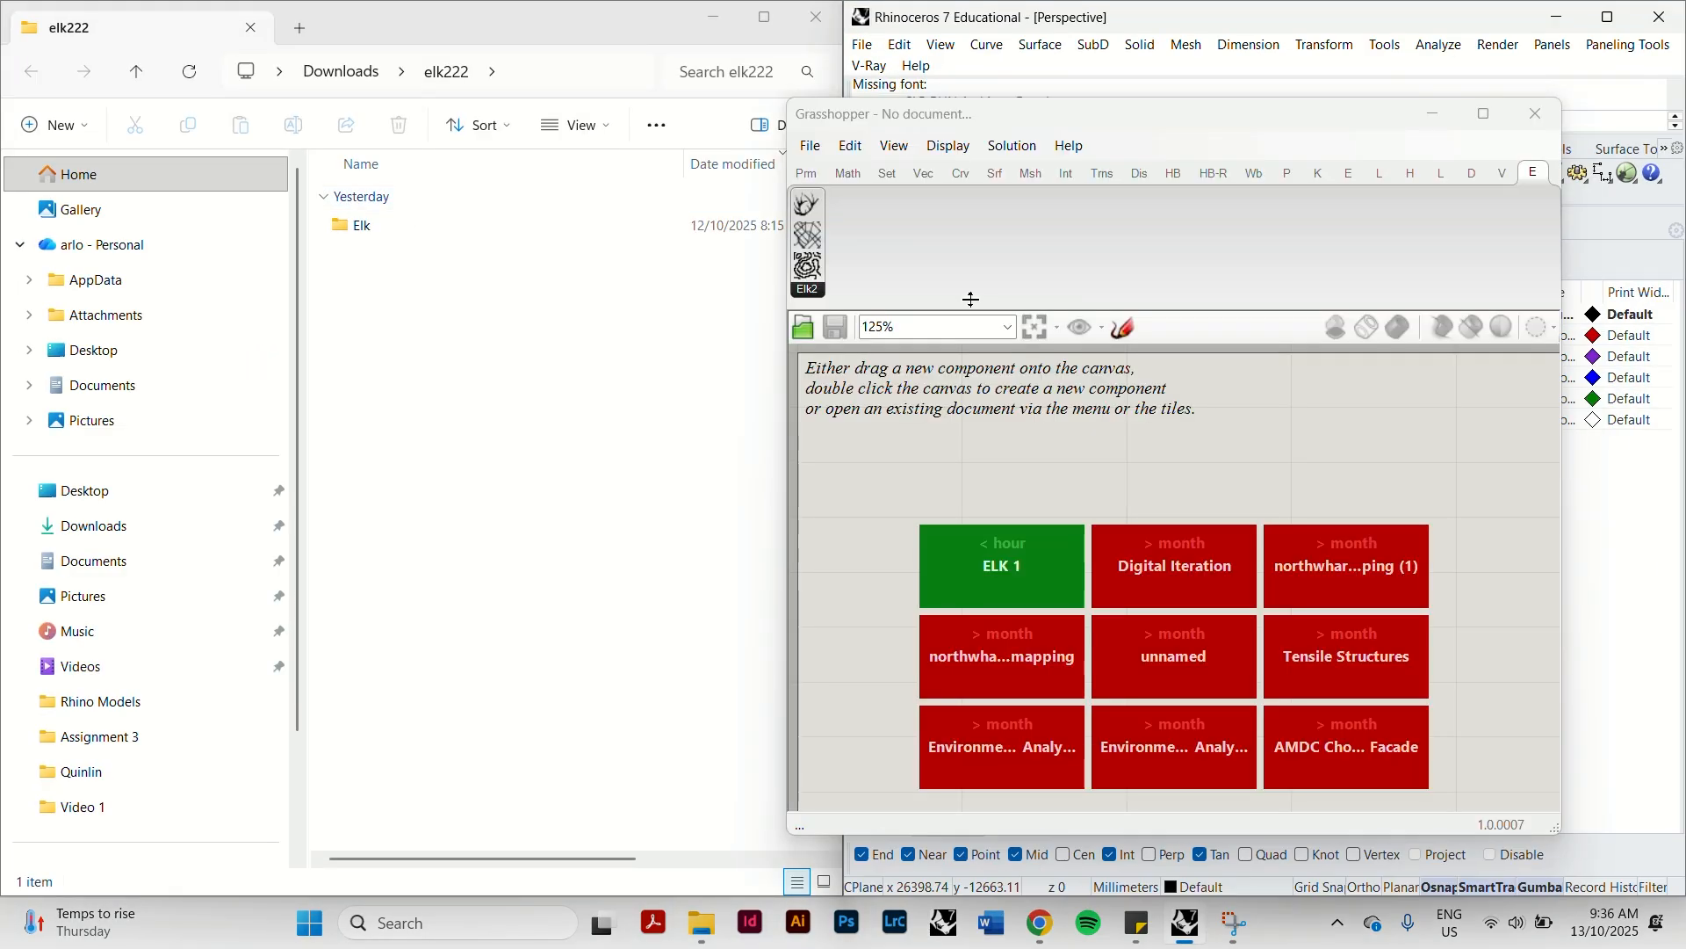
left_click(810, 145)
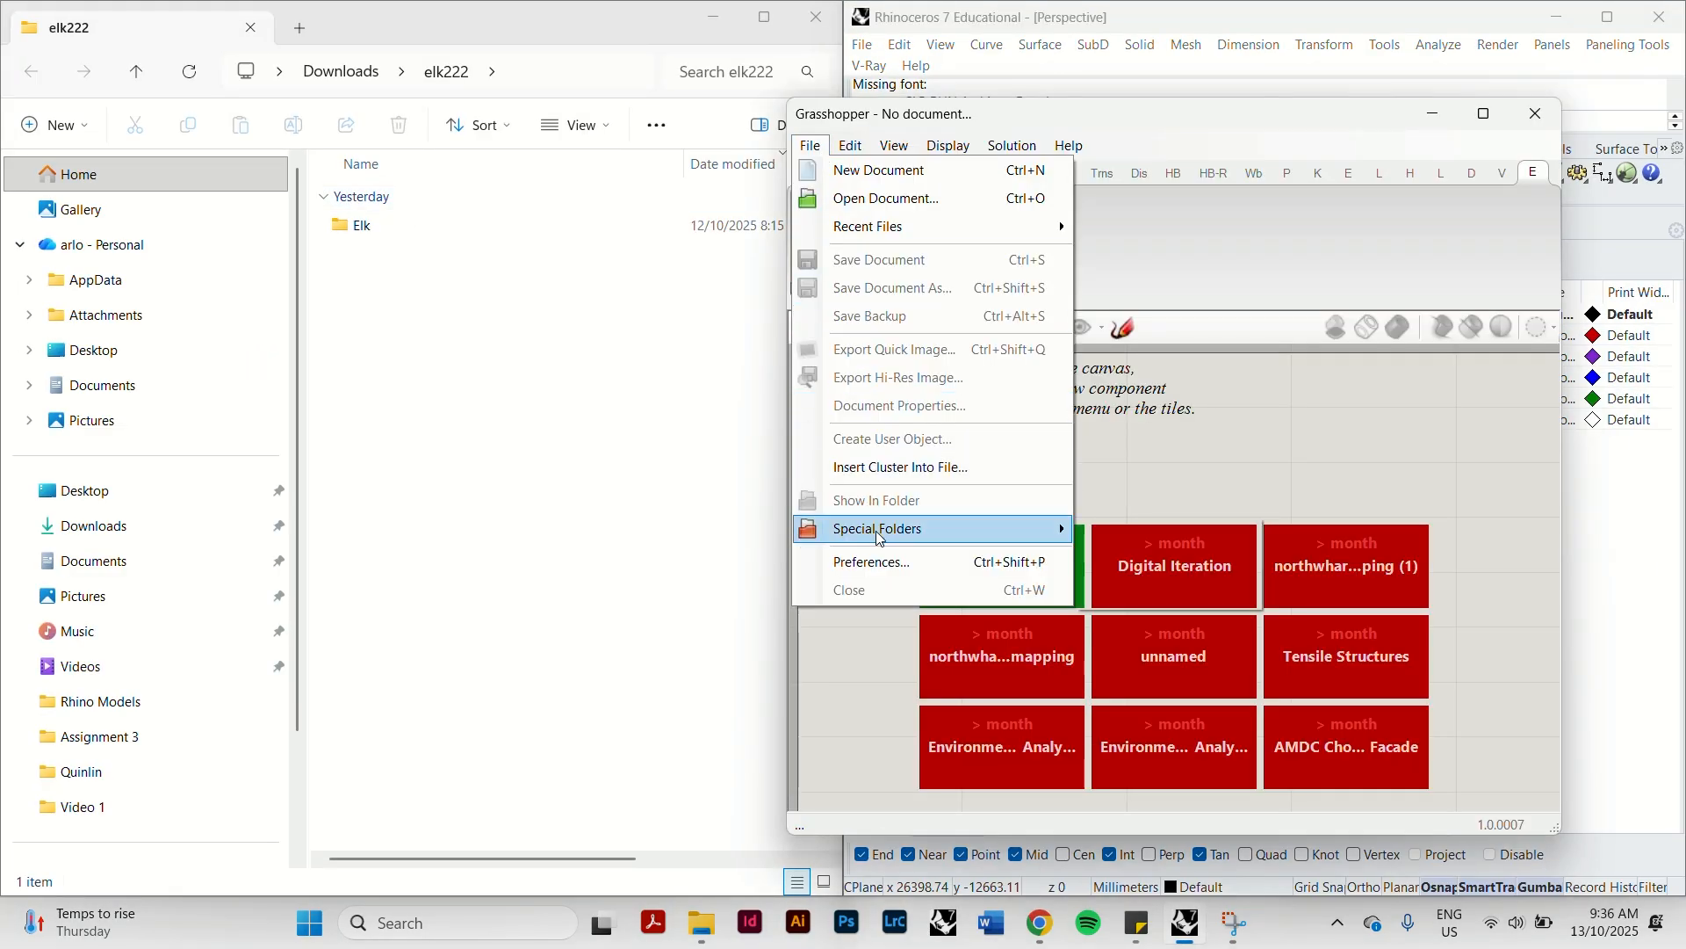
mouse_move(883, 535)
left_click(1200, 529)
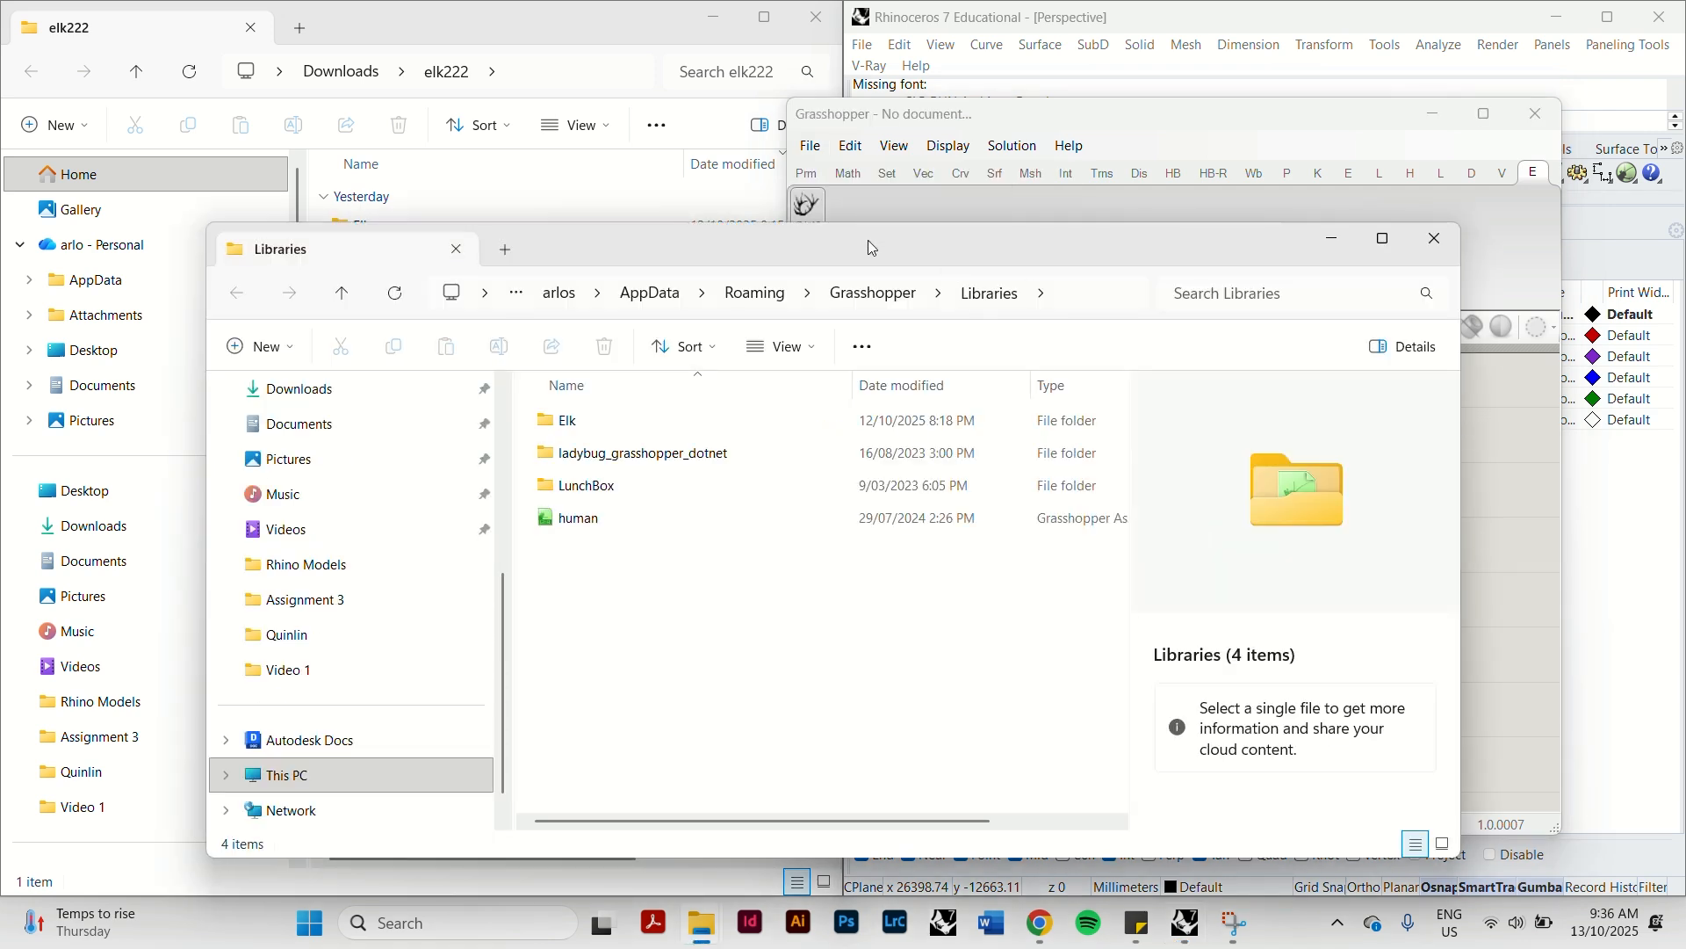
left_click_drag(875, 247, 1089, 288)
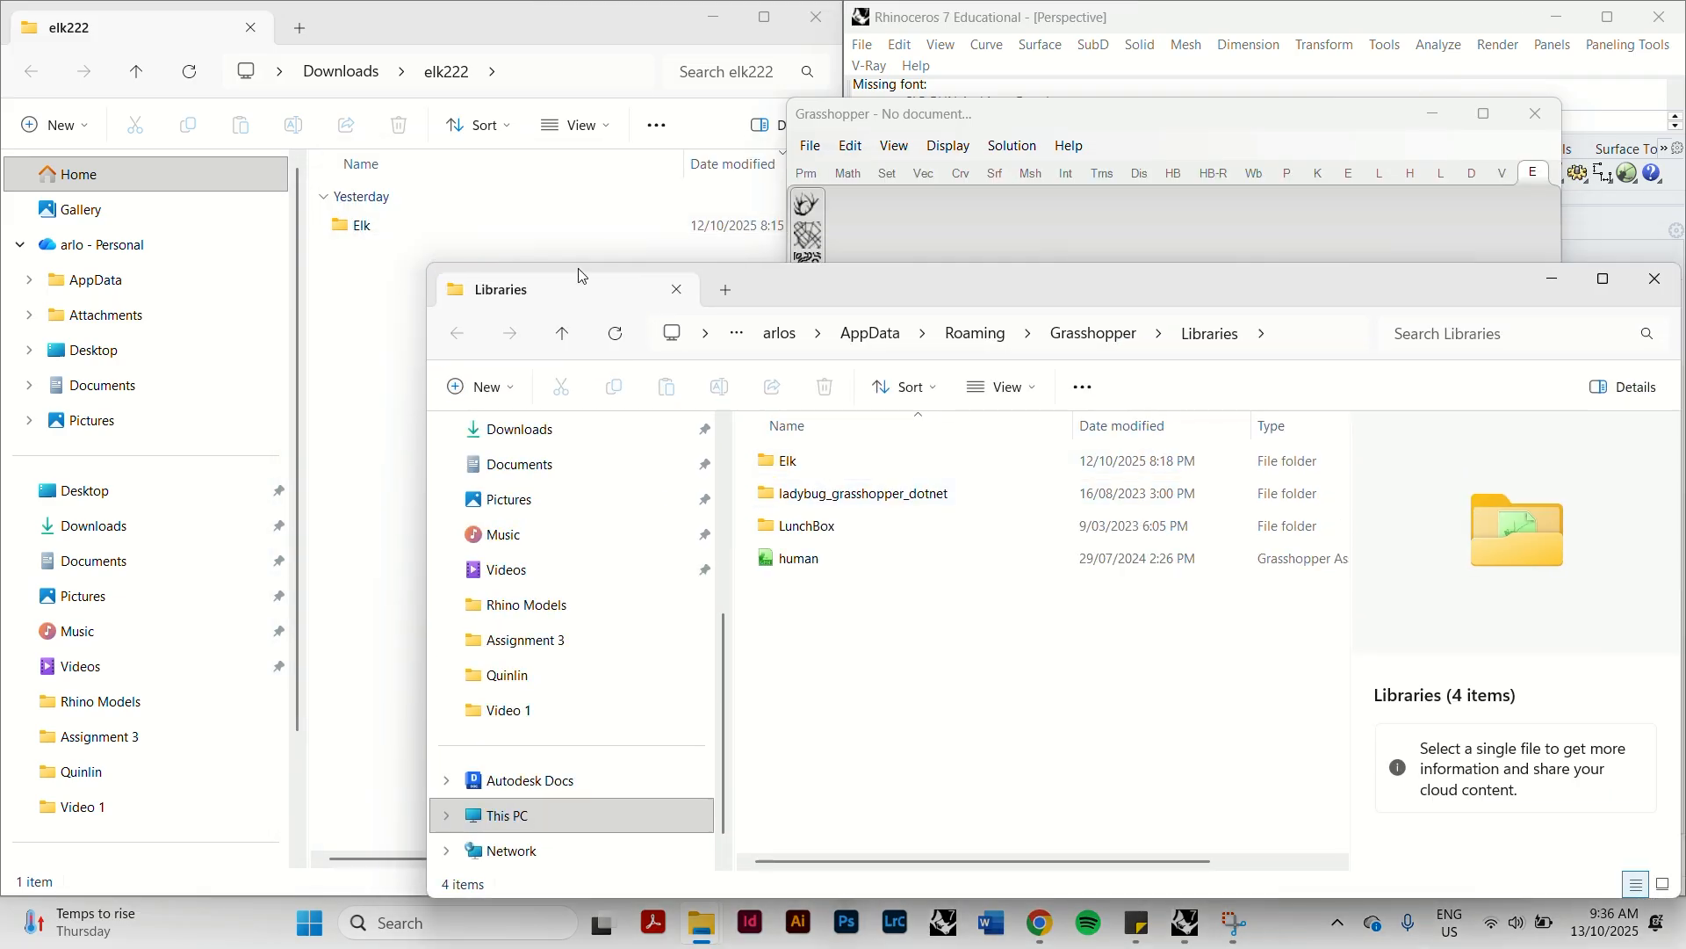
Cut the Elk folder from elk222 for the Grasshopper Libraries folder and return to Rhino.
left_click(391, 234)
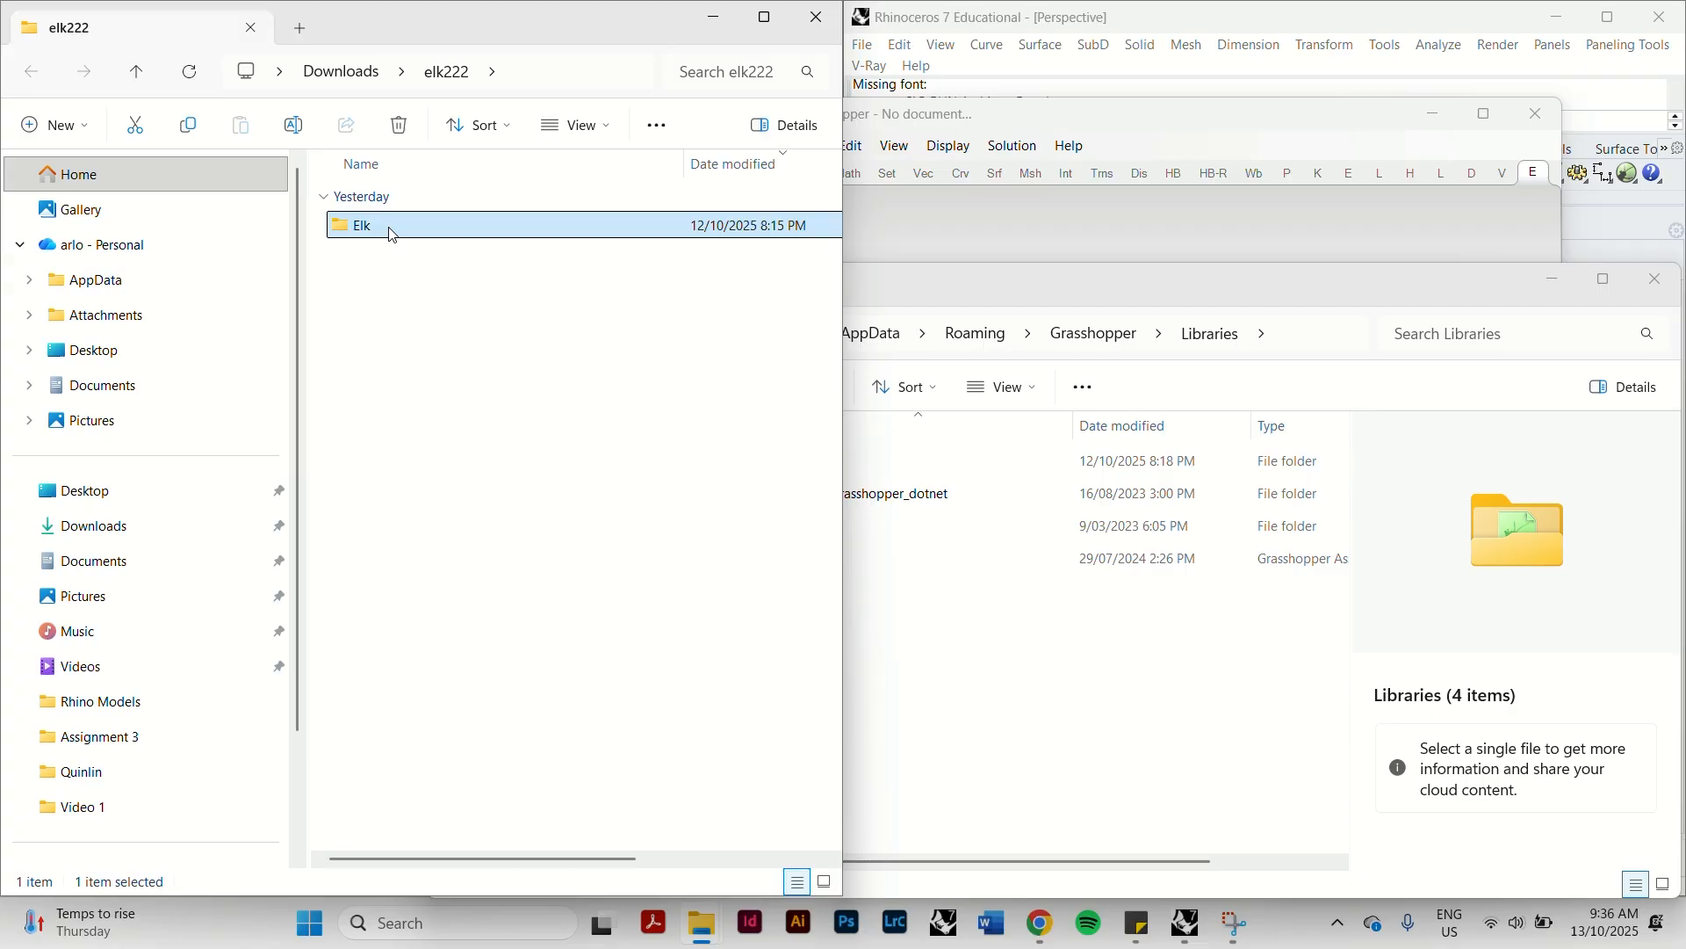
left_click(921, 669)
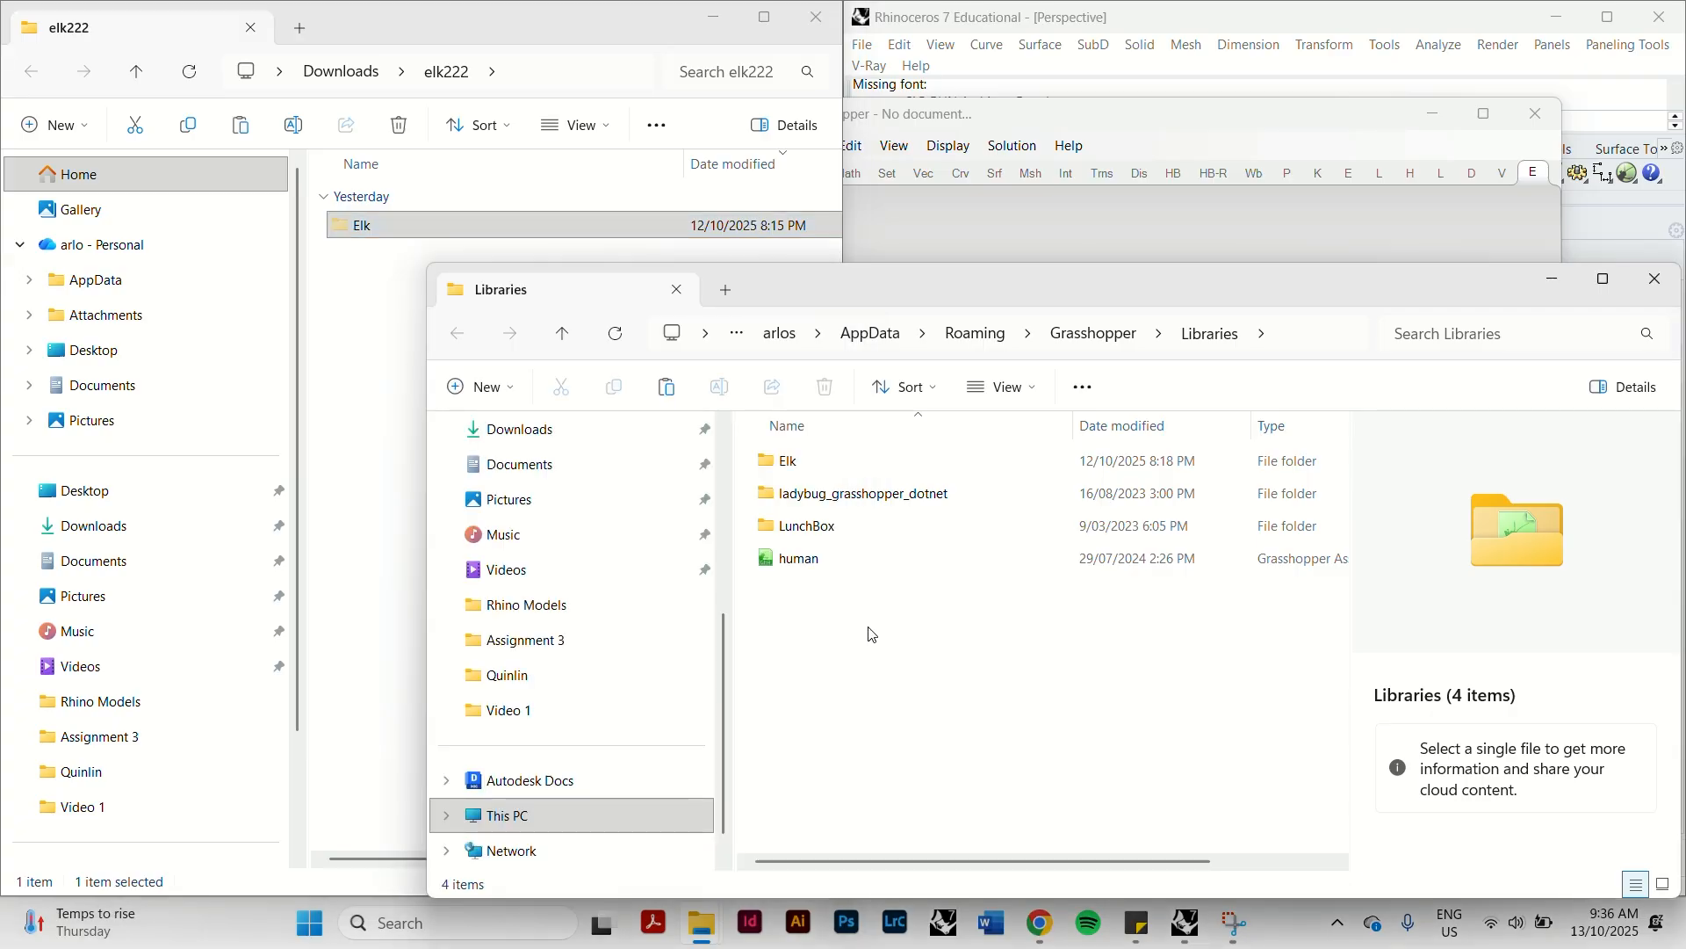
left_click(1181, 920)
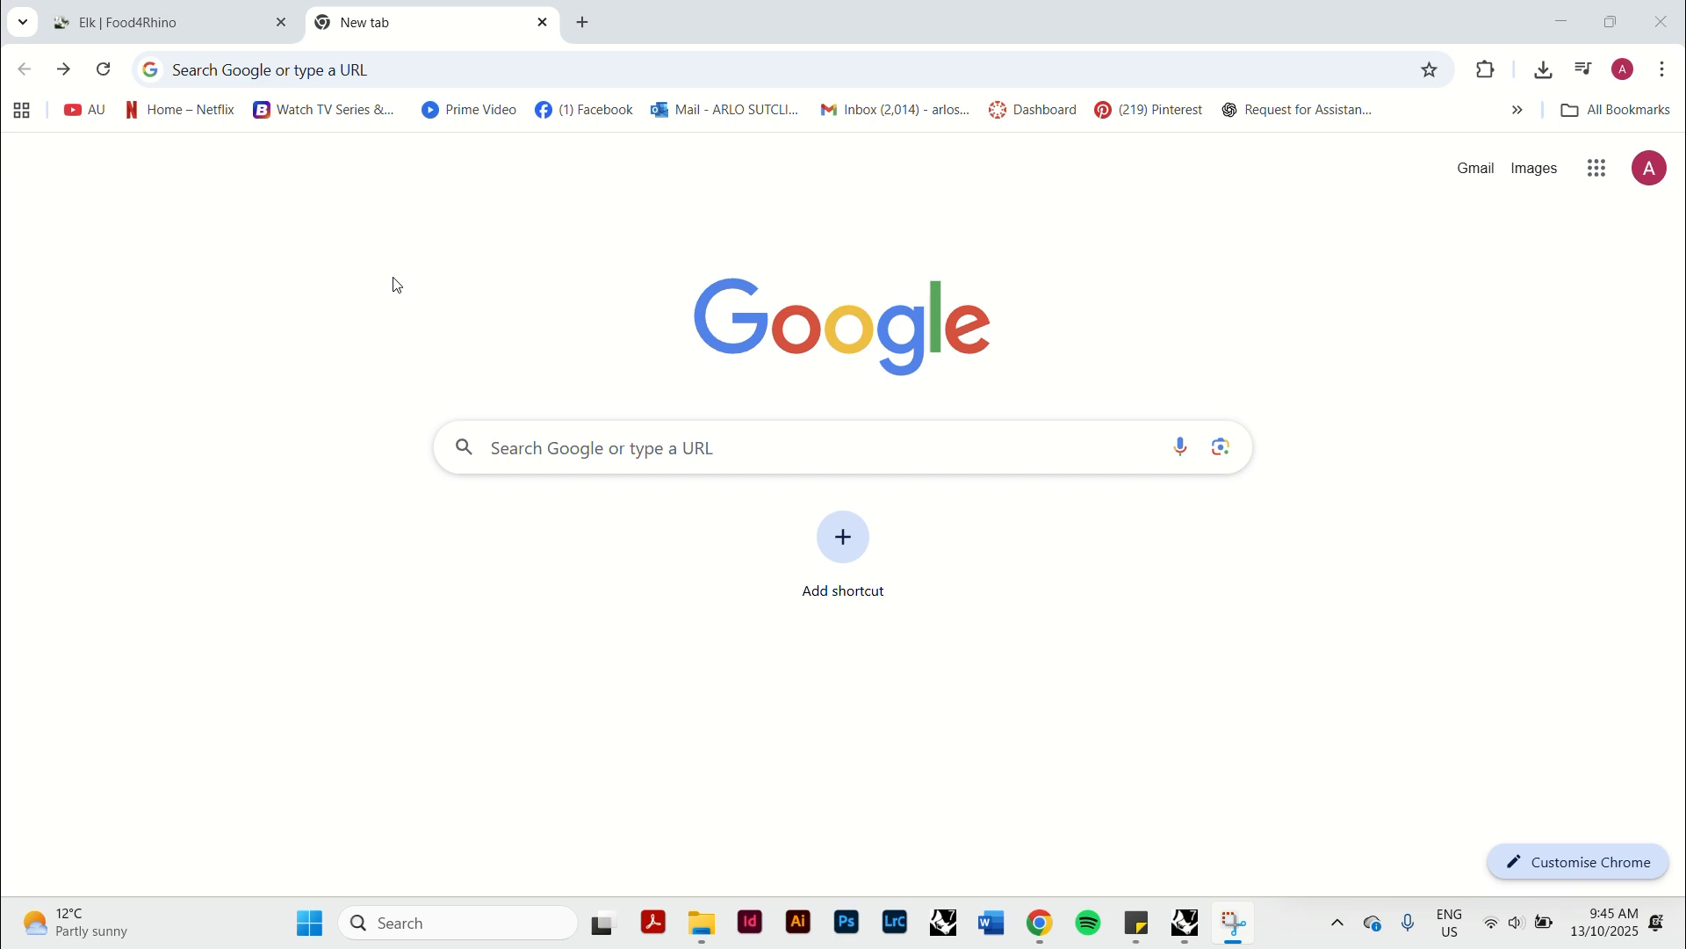
Search Google for "osm" and open the OpenStreetMap website.
left_click(597, 449)
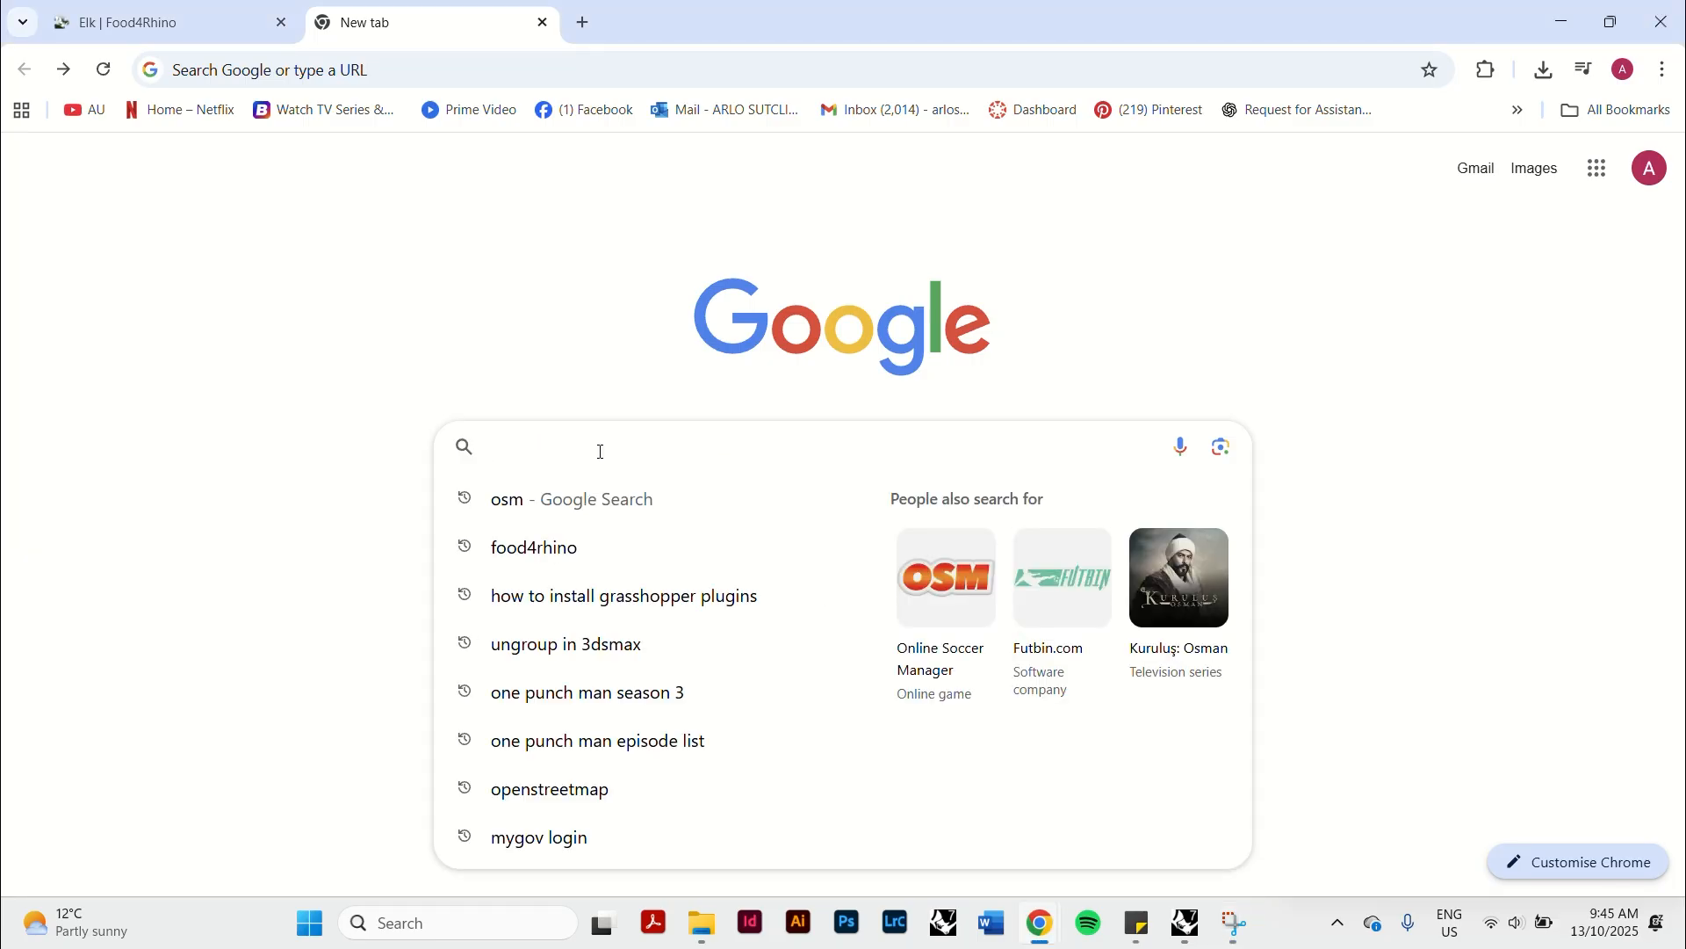
type("osm")
key("Return")
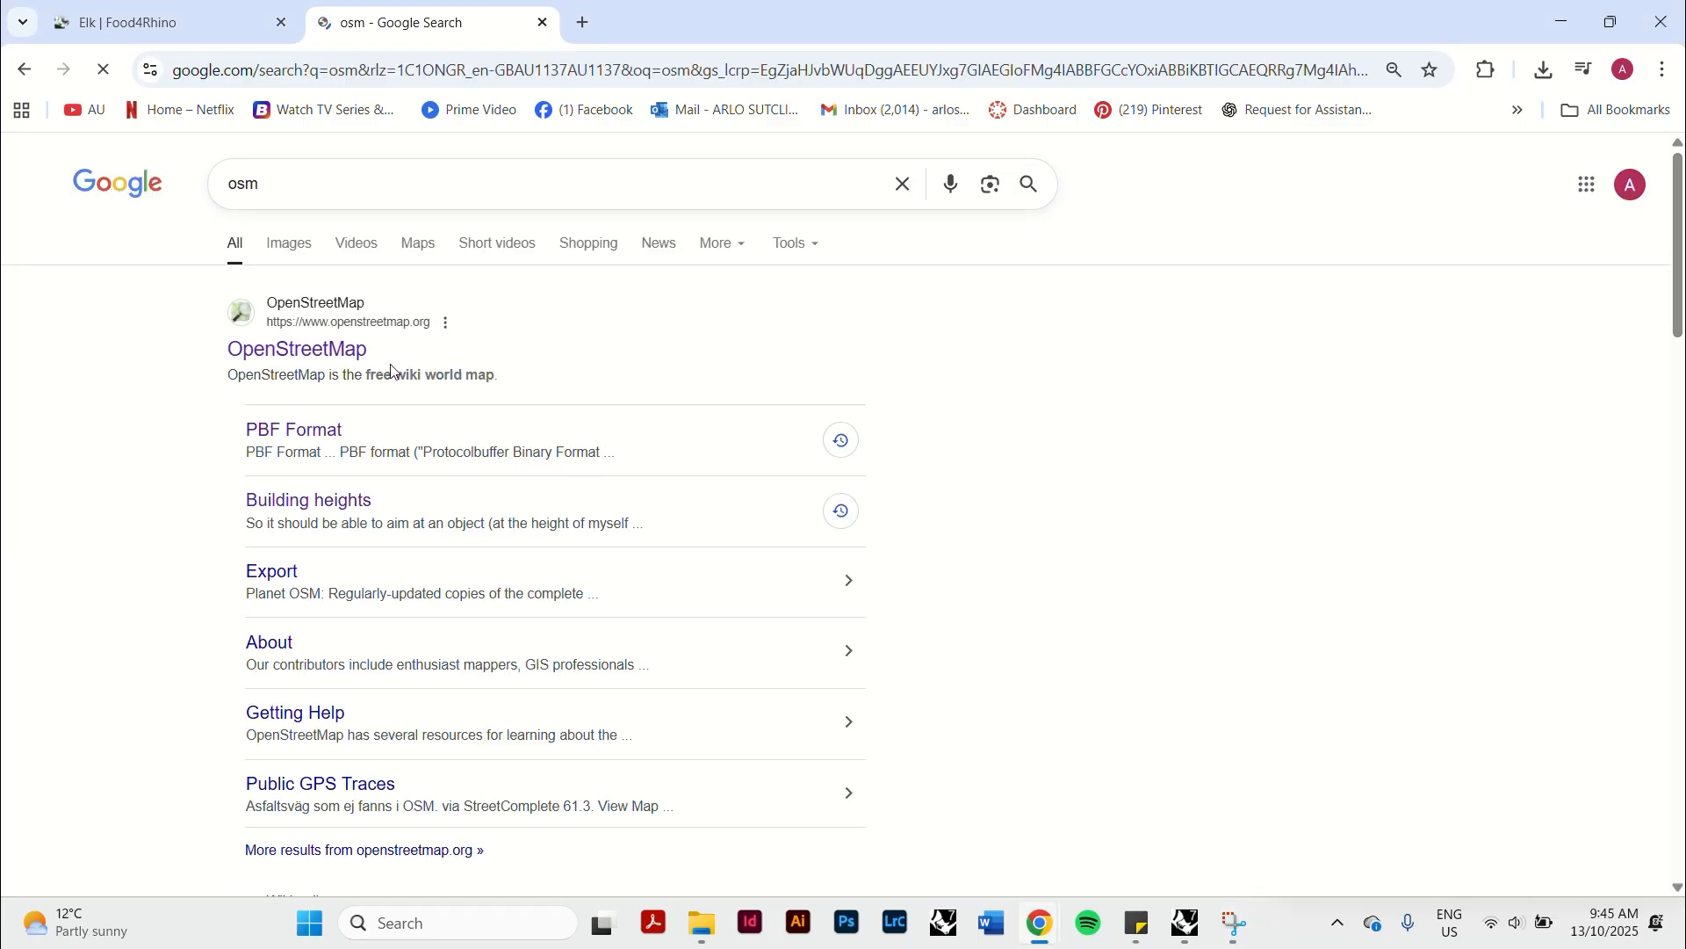
left_click(334, 362)
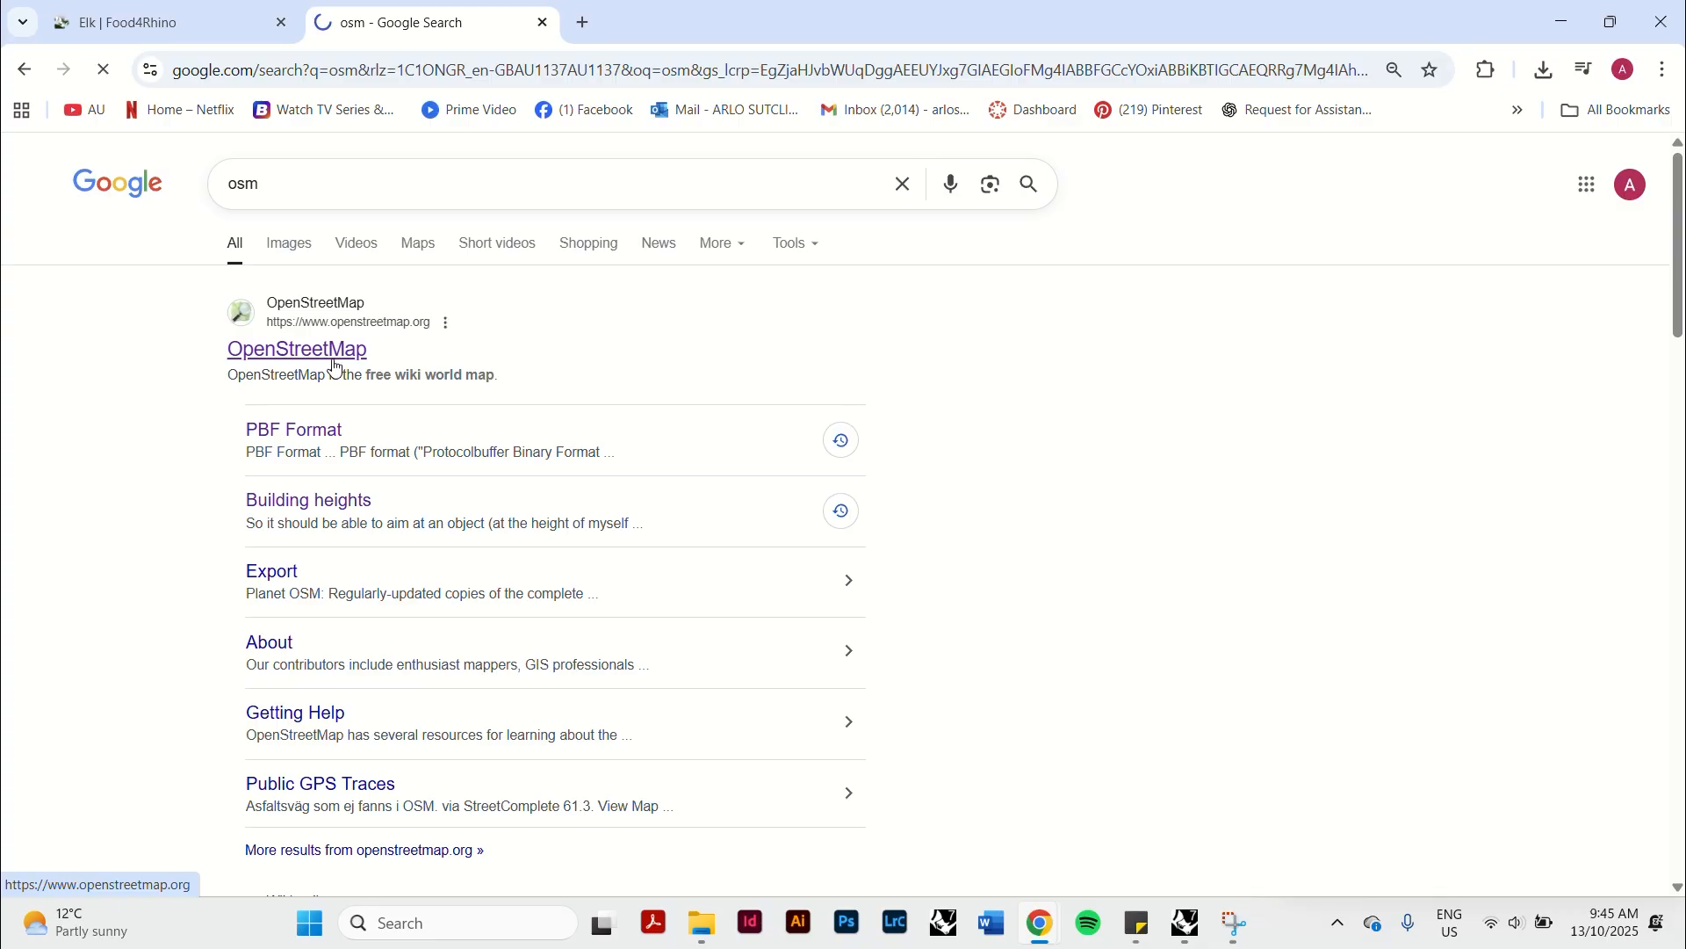
Frame the map on the area around Glenferrie and Auburn stations and export its OpenStreetMap data.
mouse_move(867, 470)
left_mouse_down()
mouse_move(833, 523)
mouse_move(843, 454)
mouse_move(850, 482)
left_mouse_up()
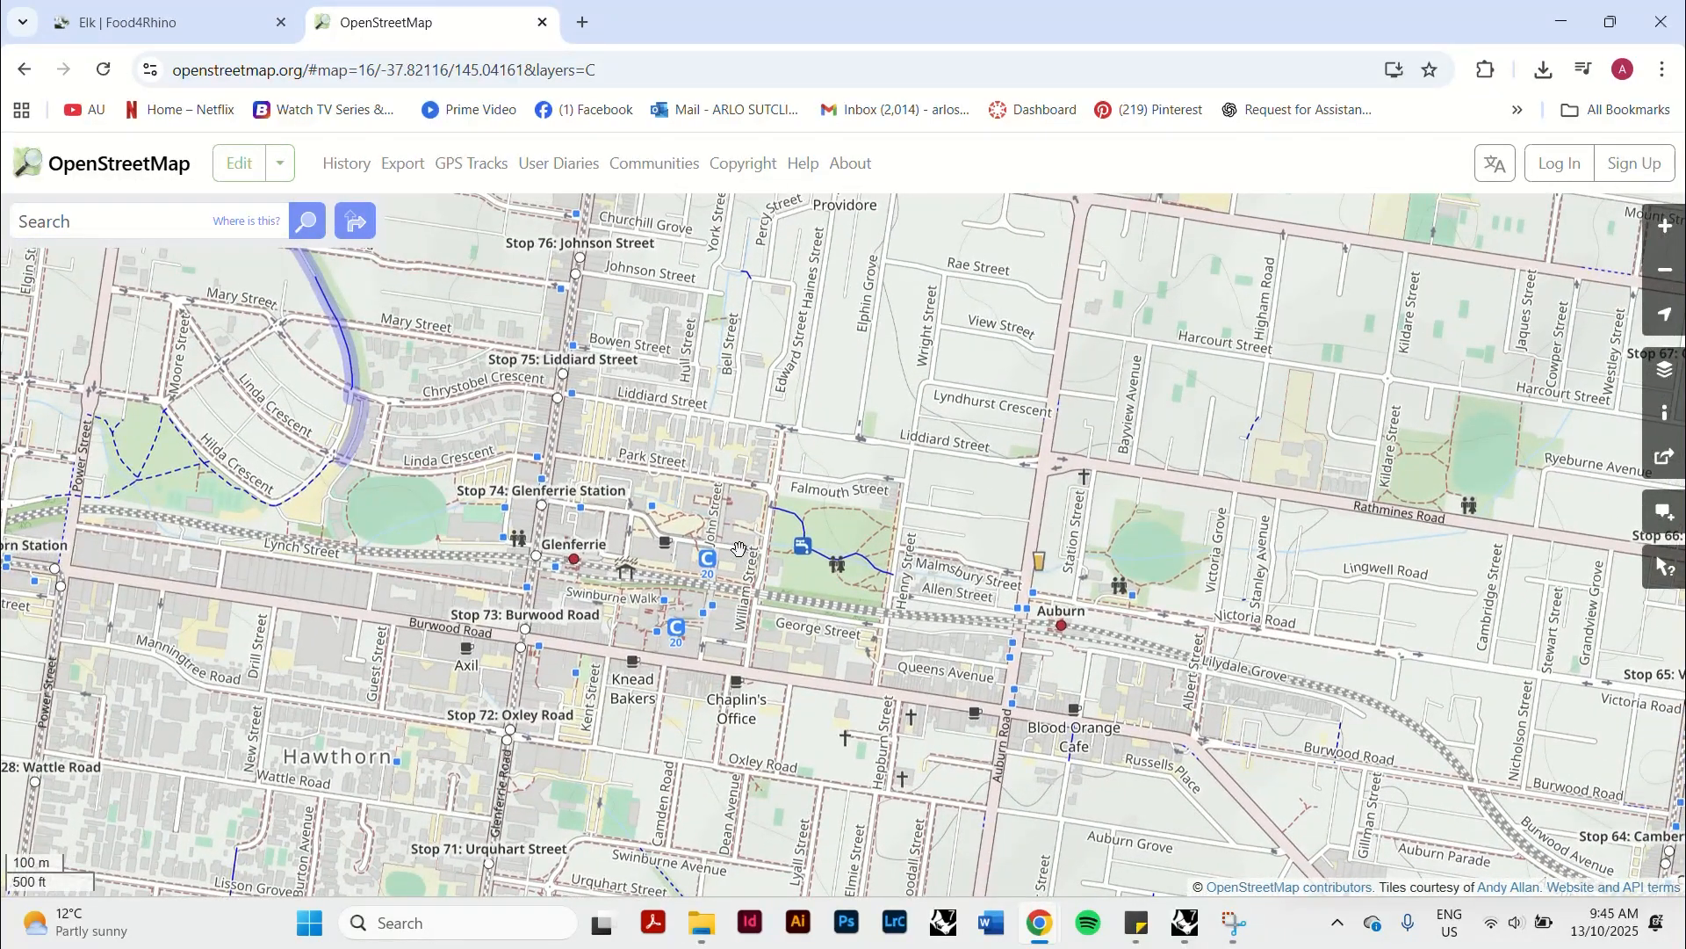
mouse_move(739, 551)
left_mouse_down()
mouse_move(762, 539)
mouse_move(754, 553)
left_mouse_up()
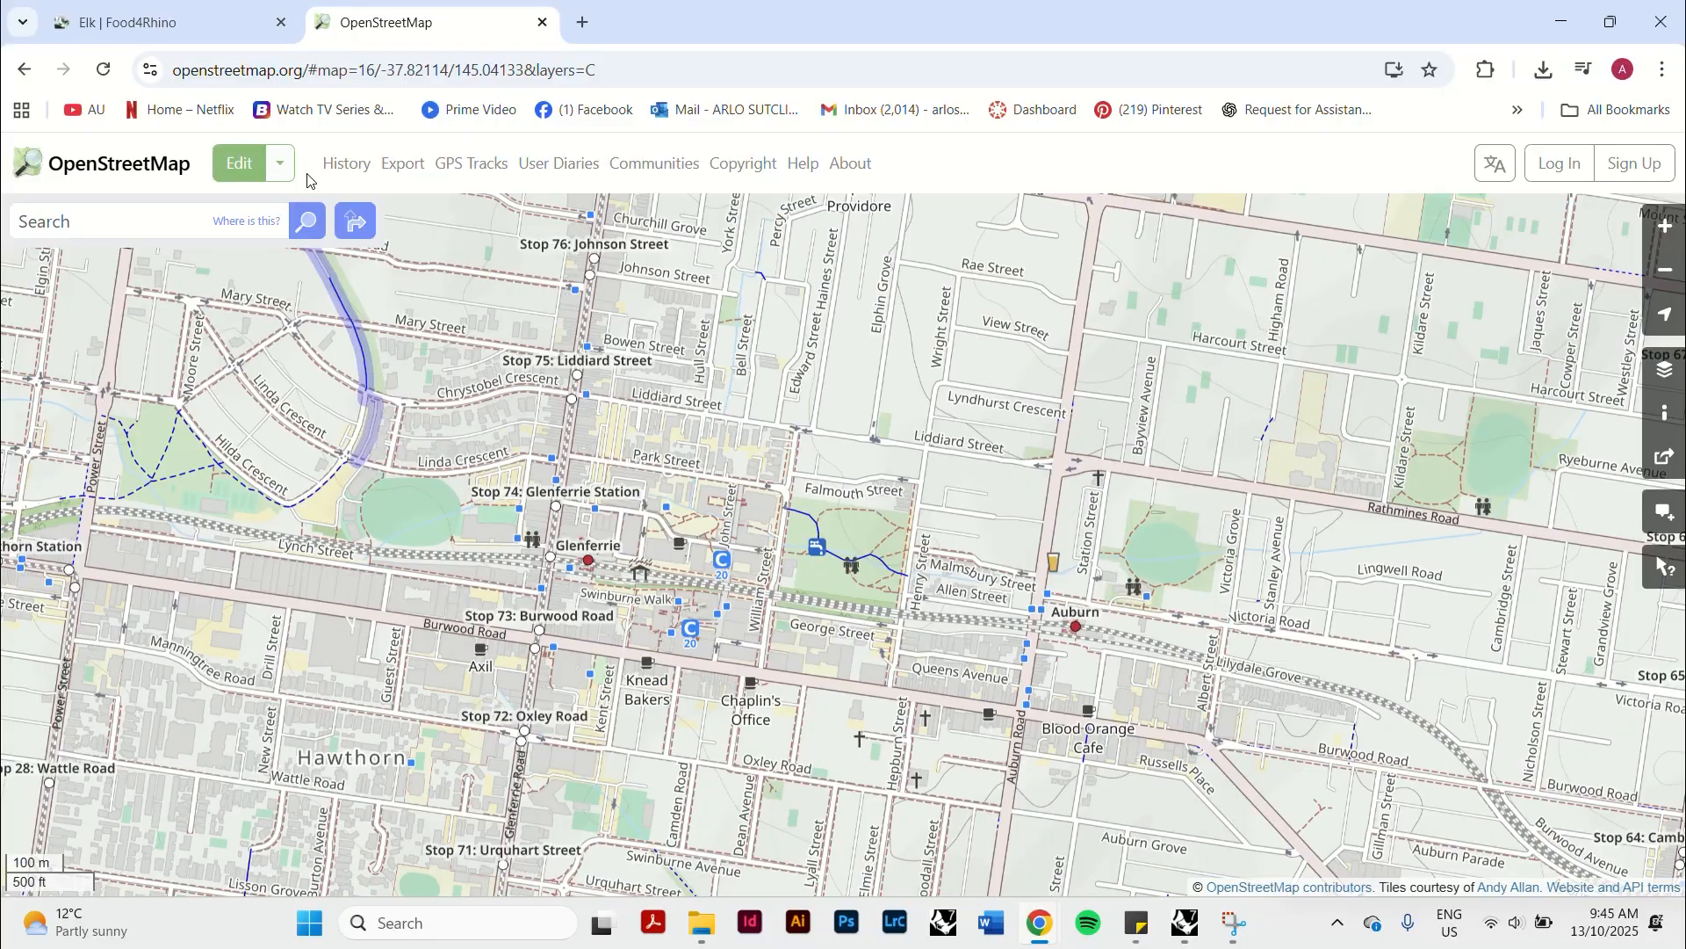
left_click(394, 167)
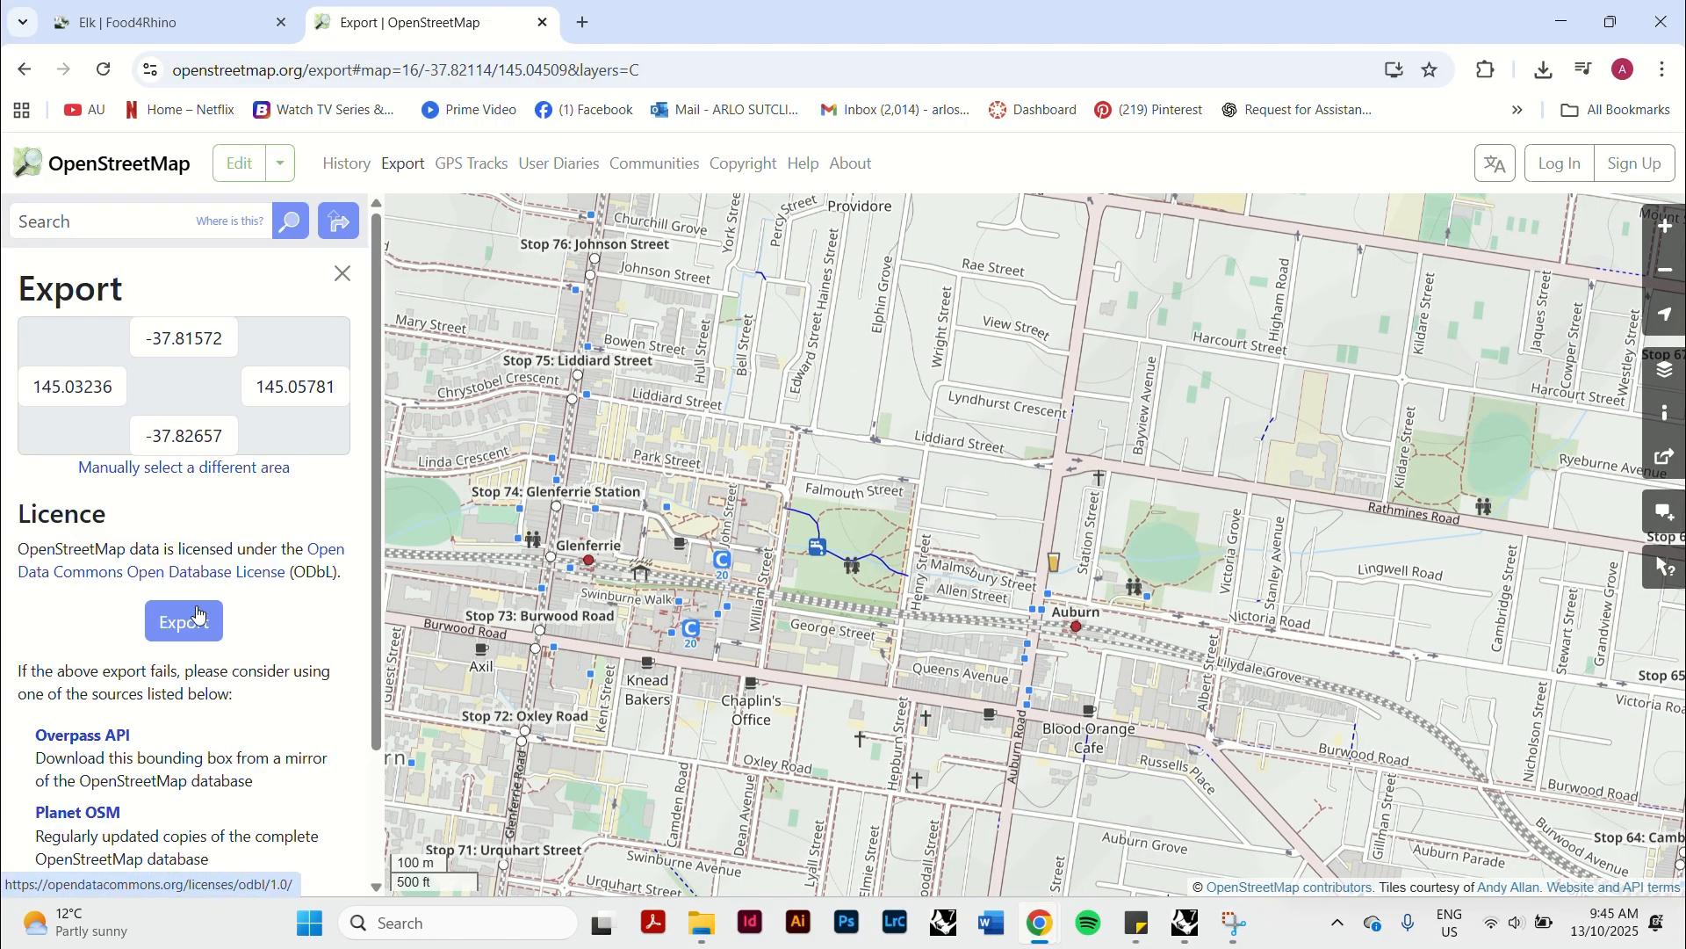
left_click(184, 621)
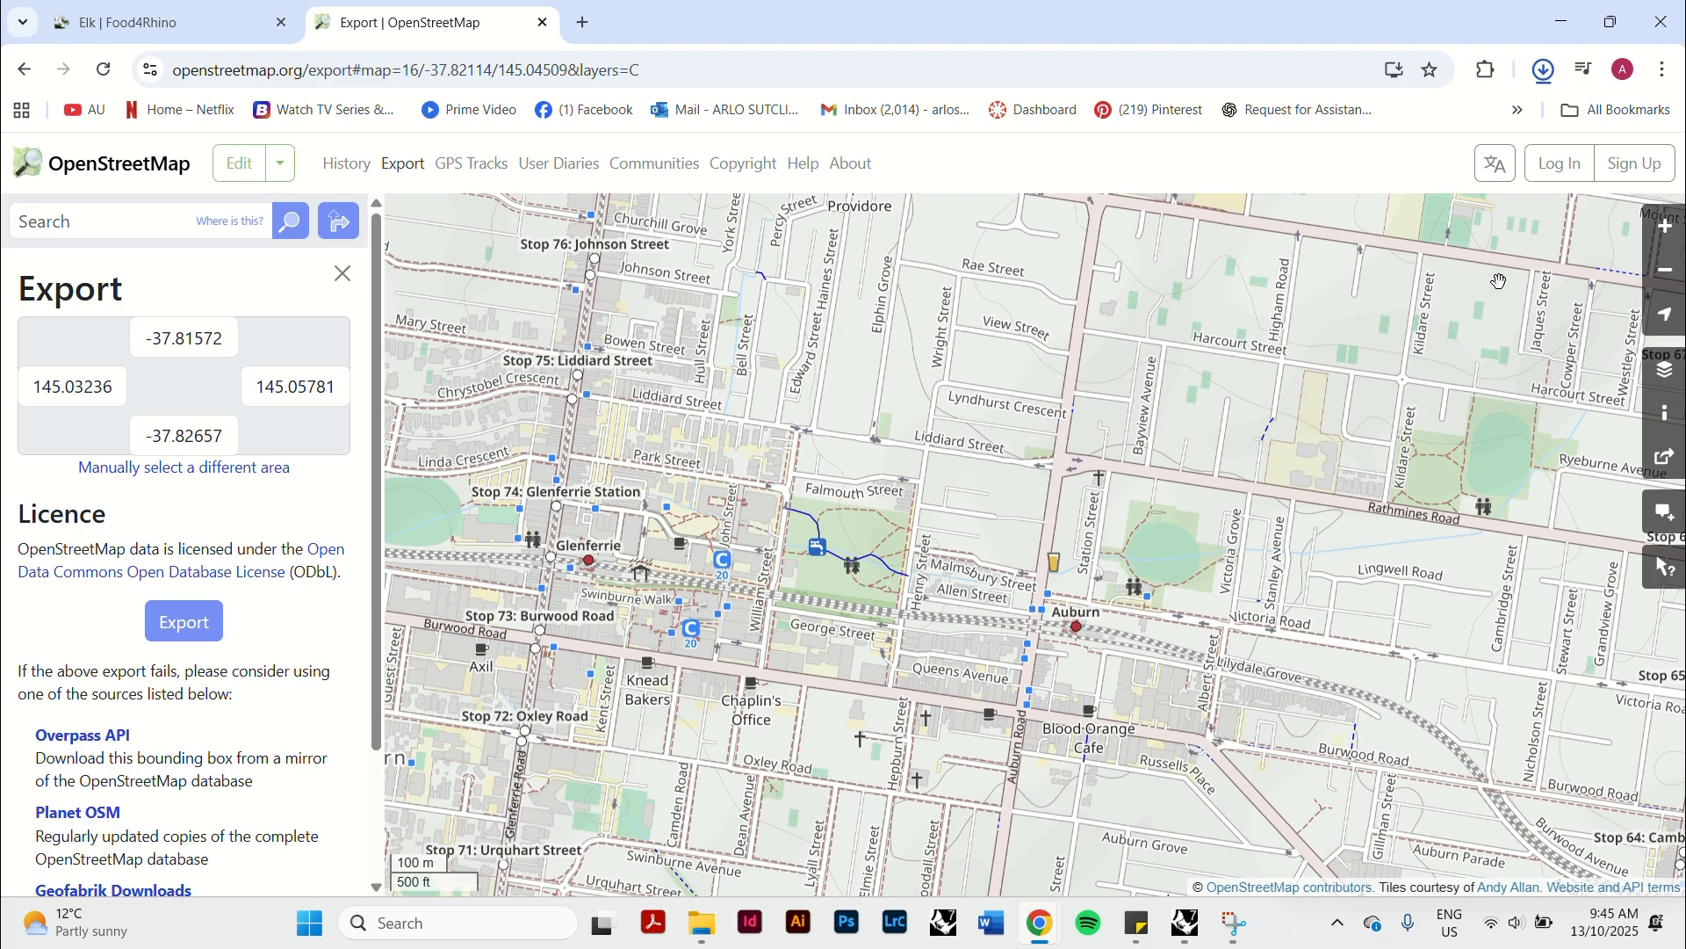
Locate the exported map file in the Downloads folder.
left_click(1543, 69)
left_click(702, 924)
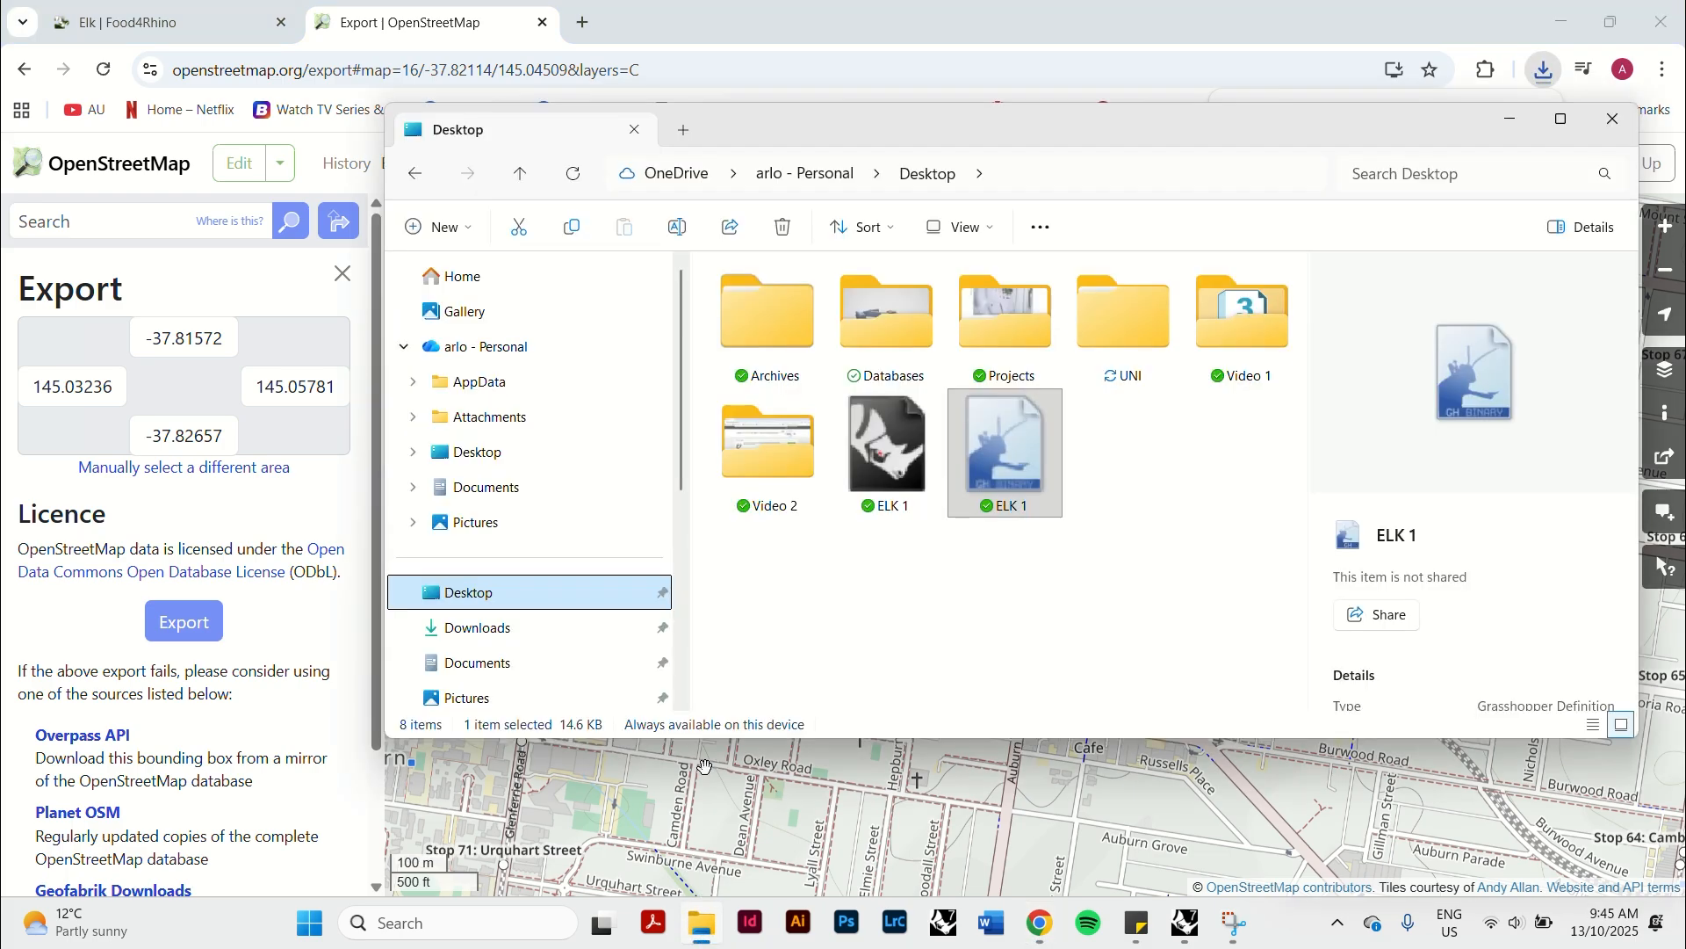
left_click(505, 628)
left_click(778, 353)
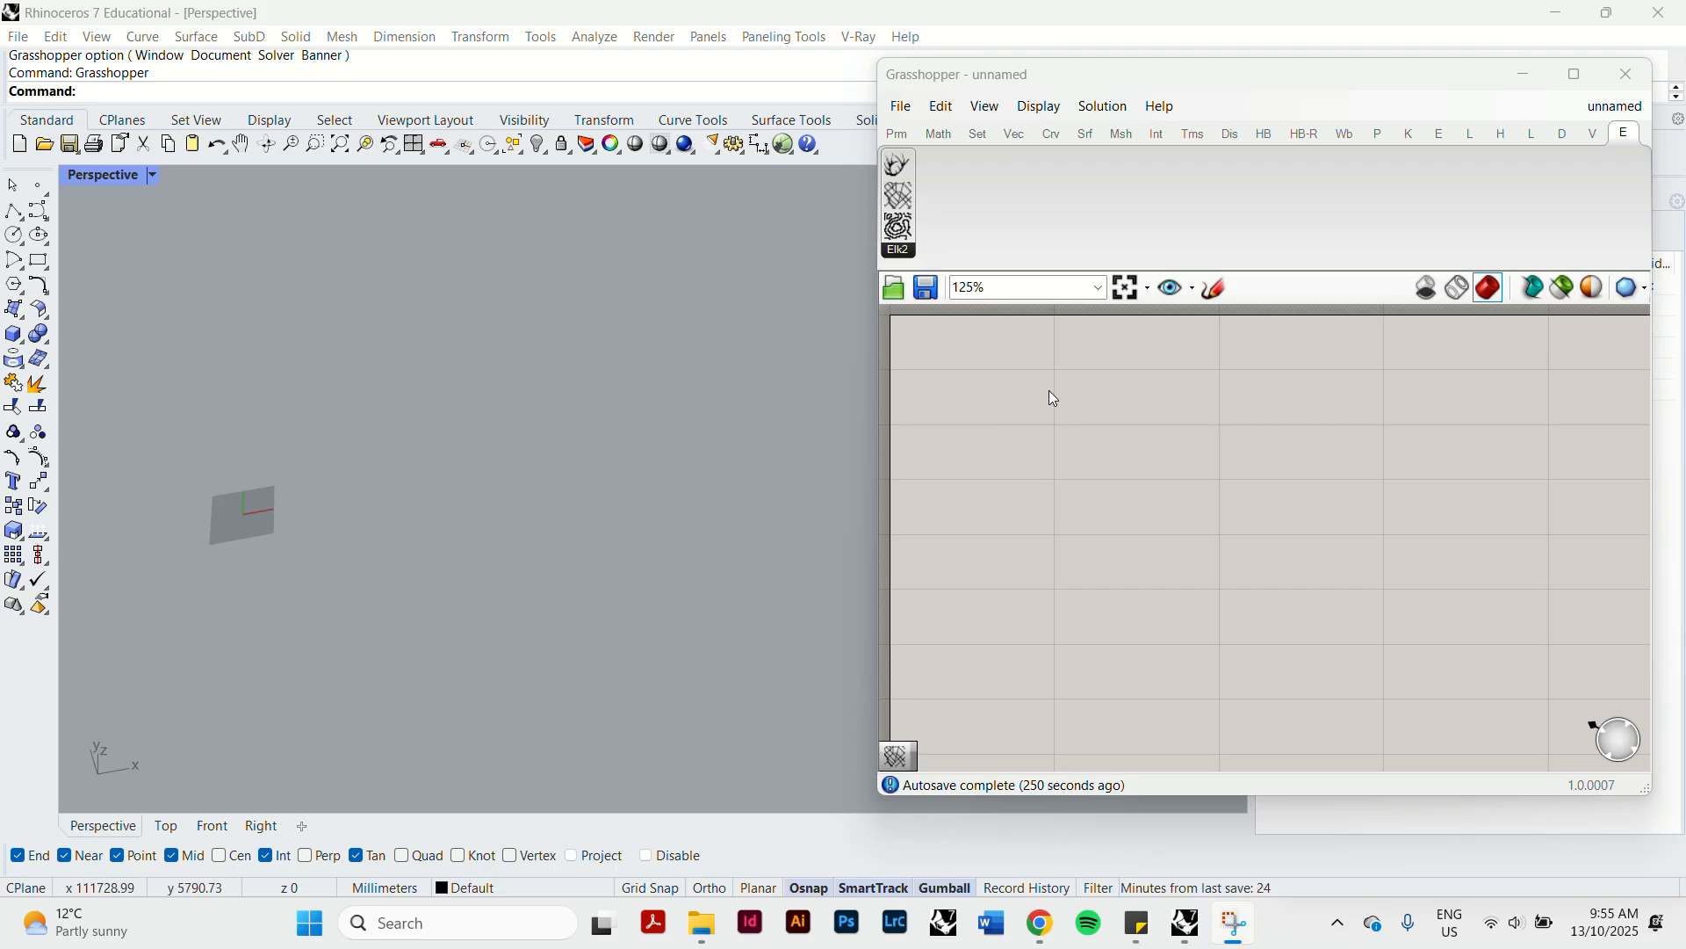
Add a File Path component to the Grasshopper canvas.
double_click(1176, 476)
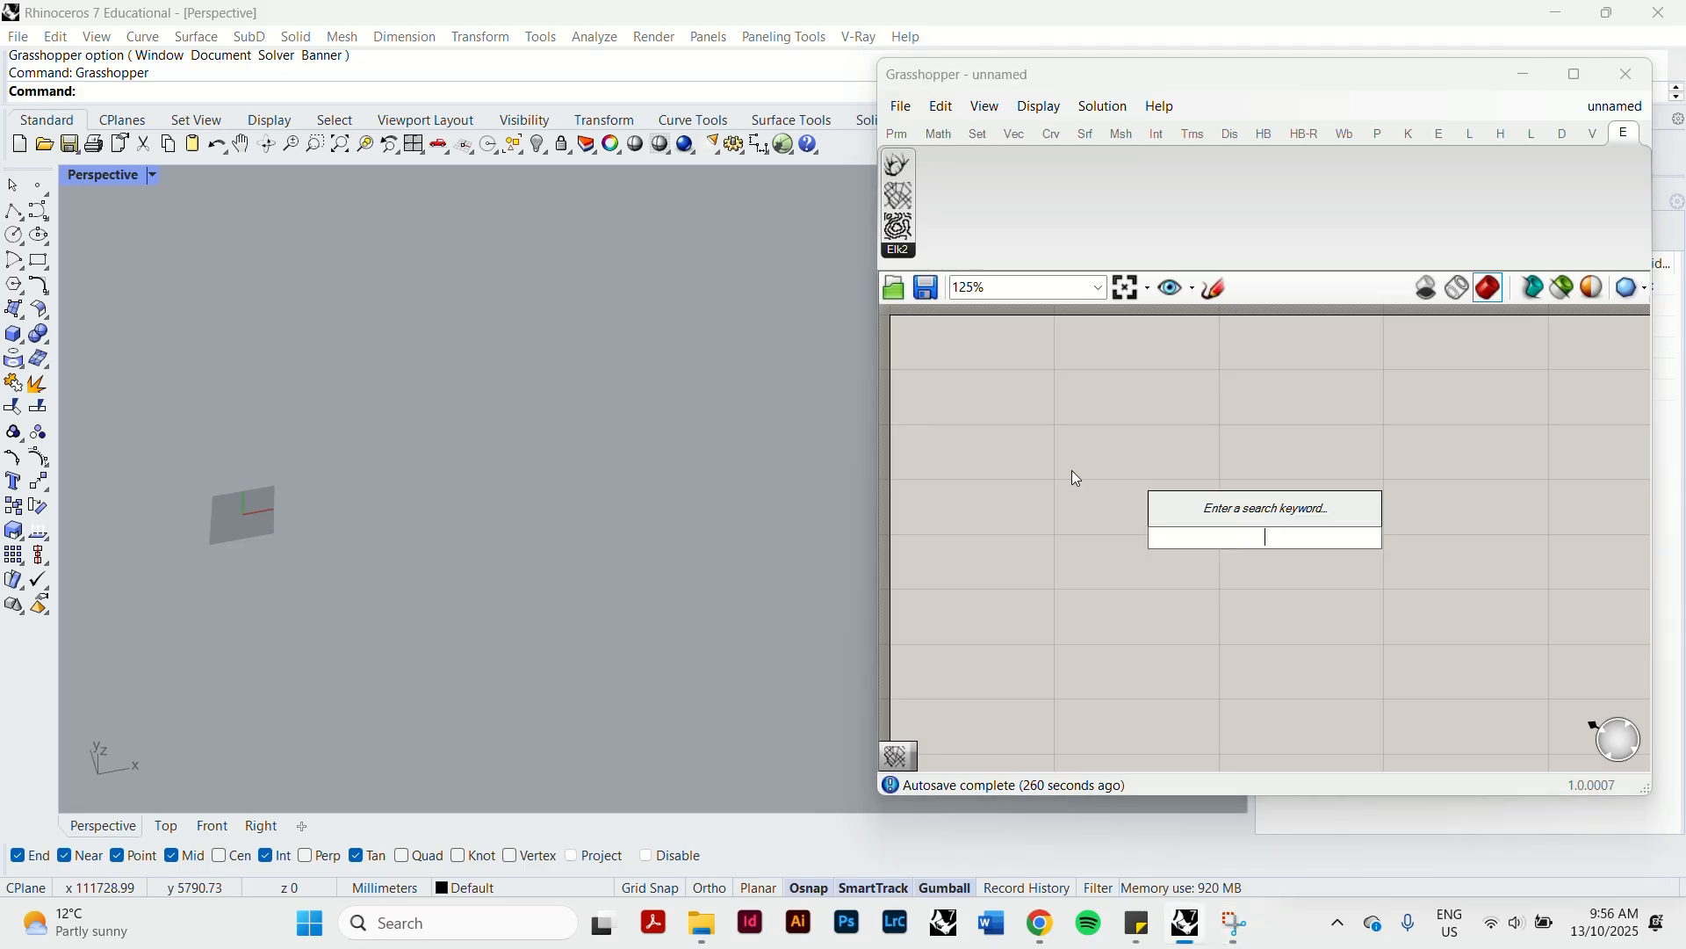
type("p")
key("BackSpace")
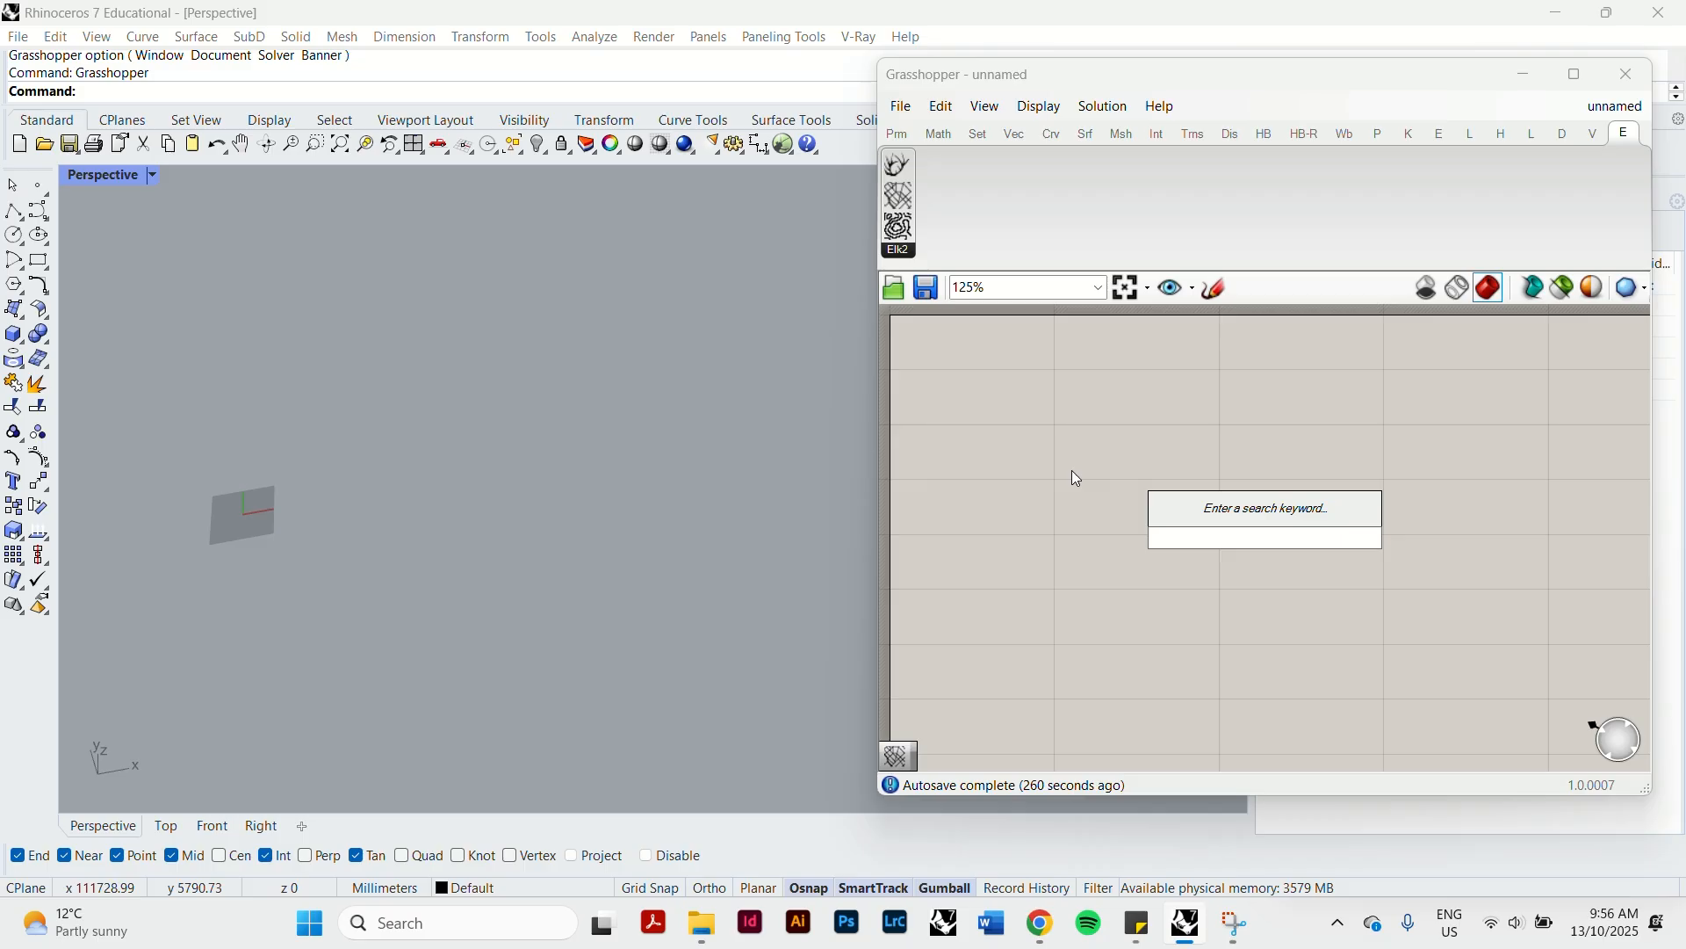
type("file path")
key("Return")
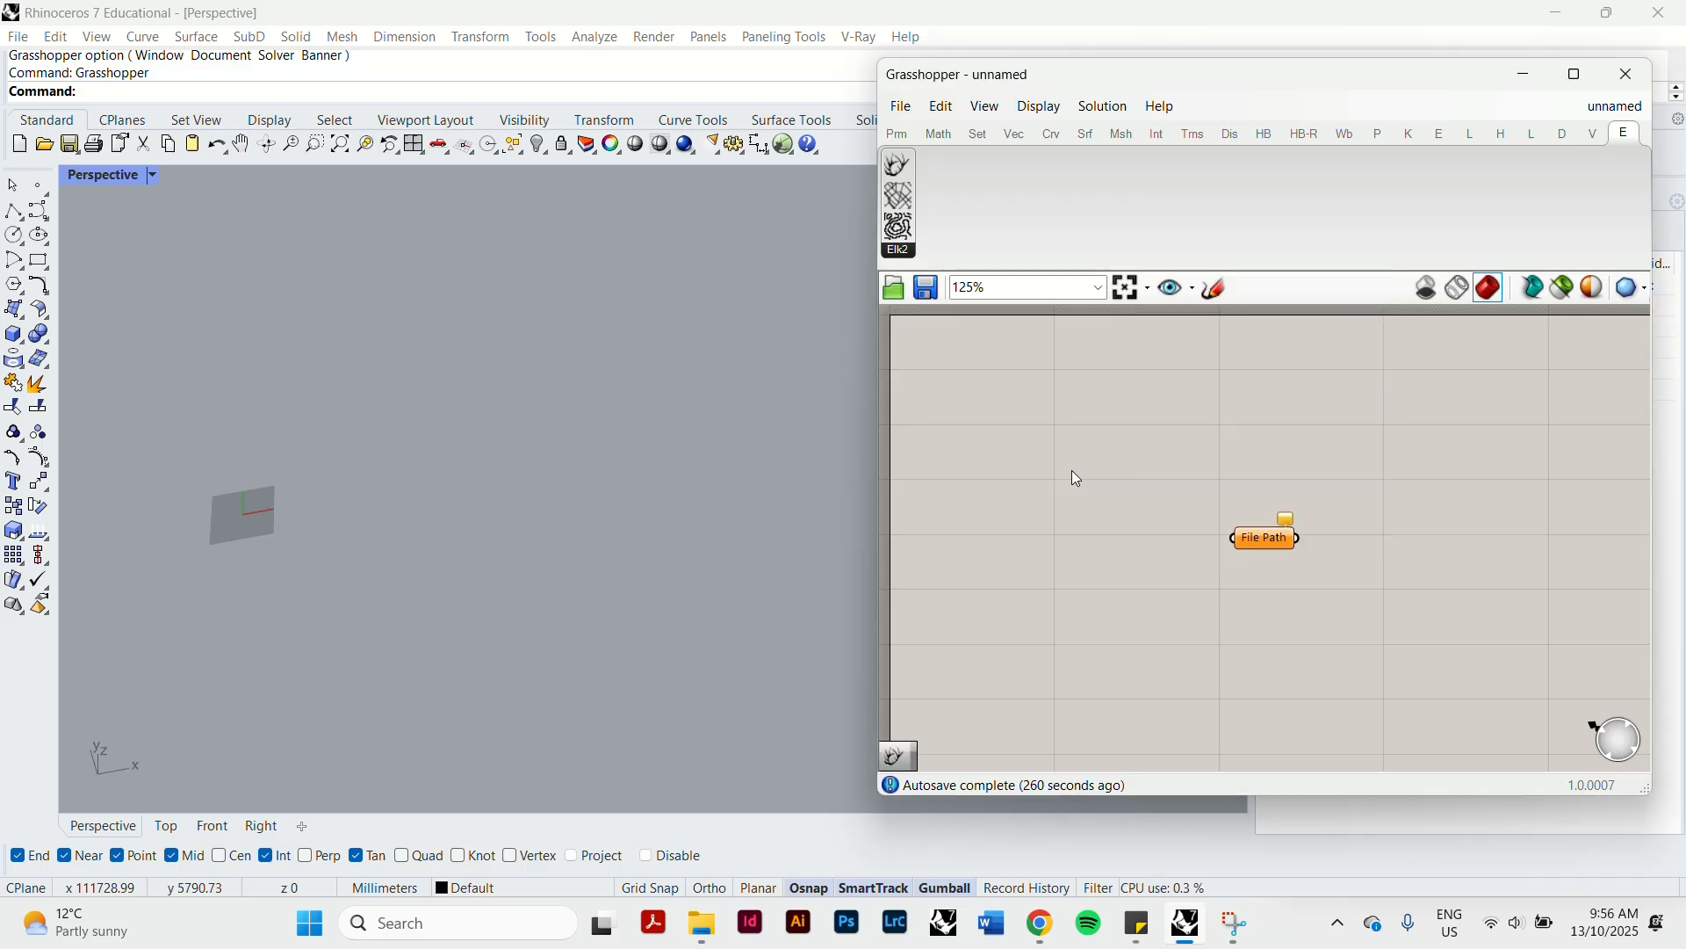
Set the File Path component to the existing file map (2).osm from the Downloads folder.
right_click(1019, 505)
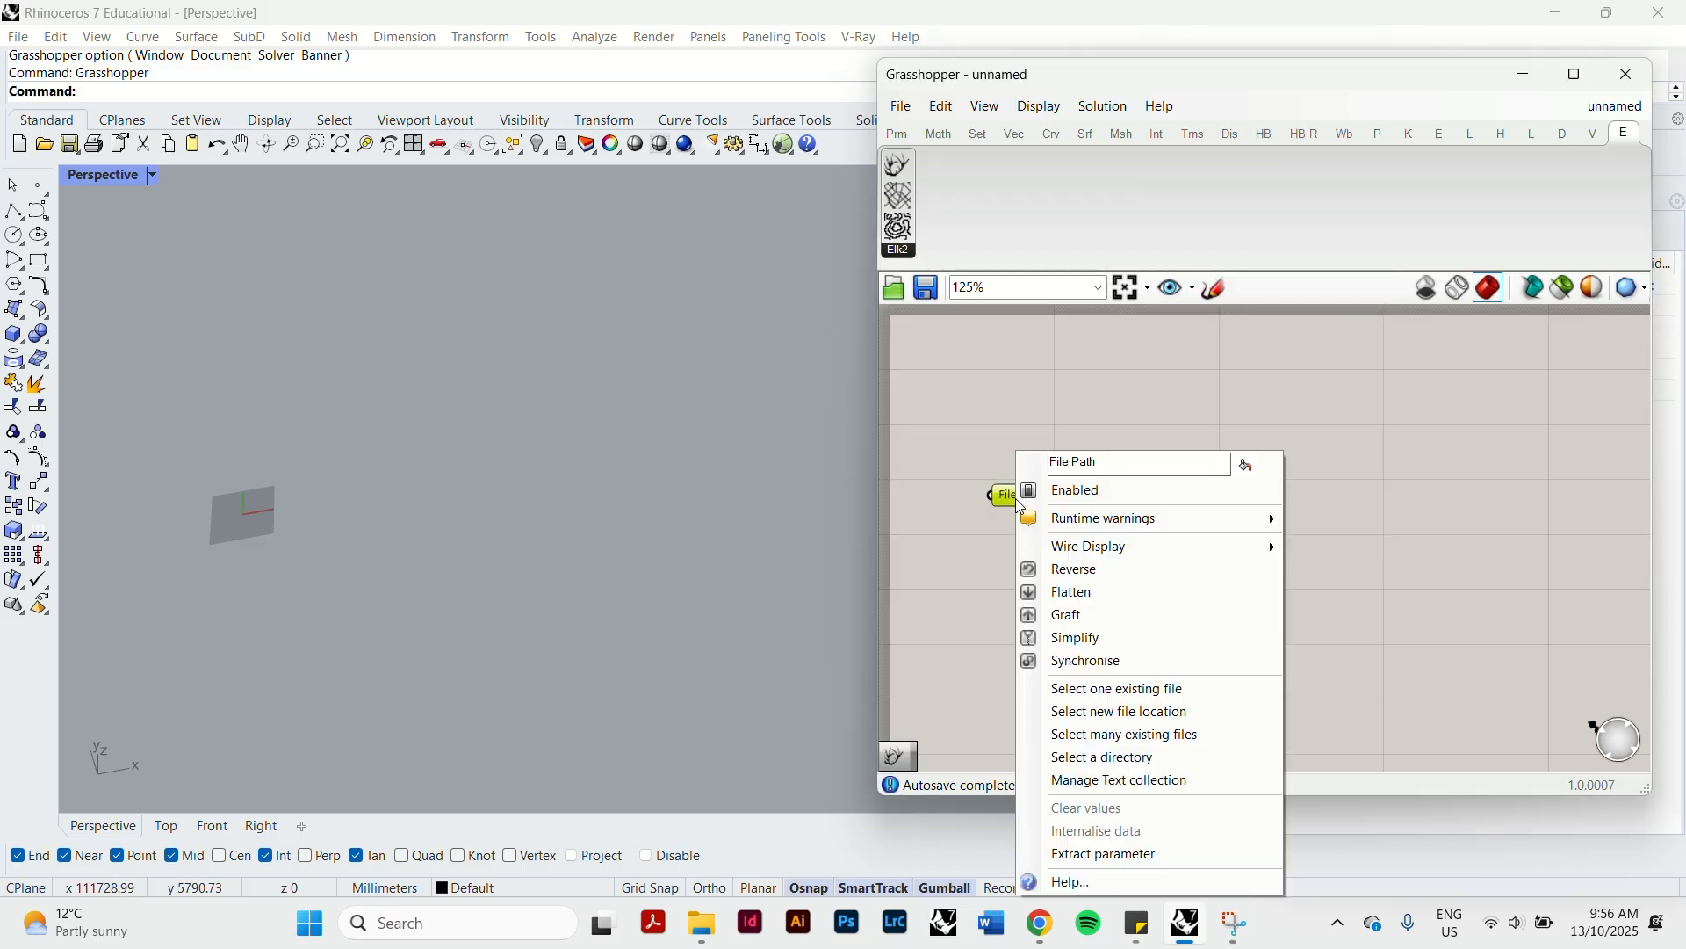
left_click(1168, 691)
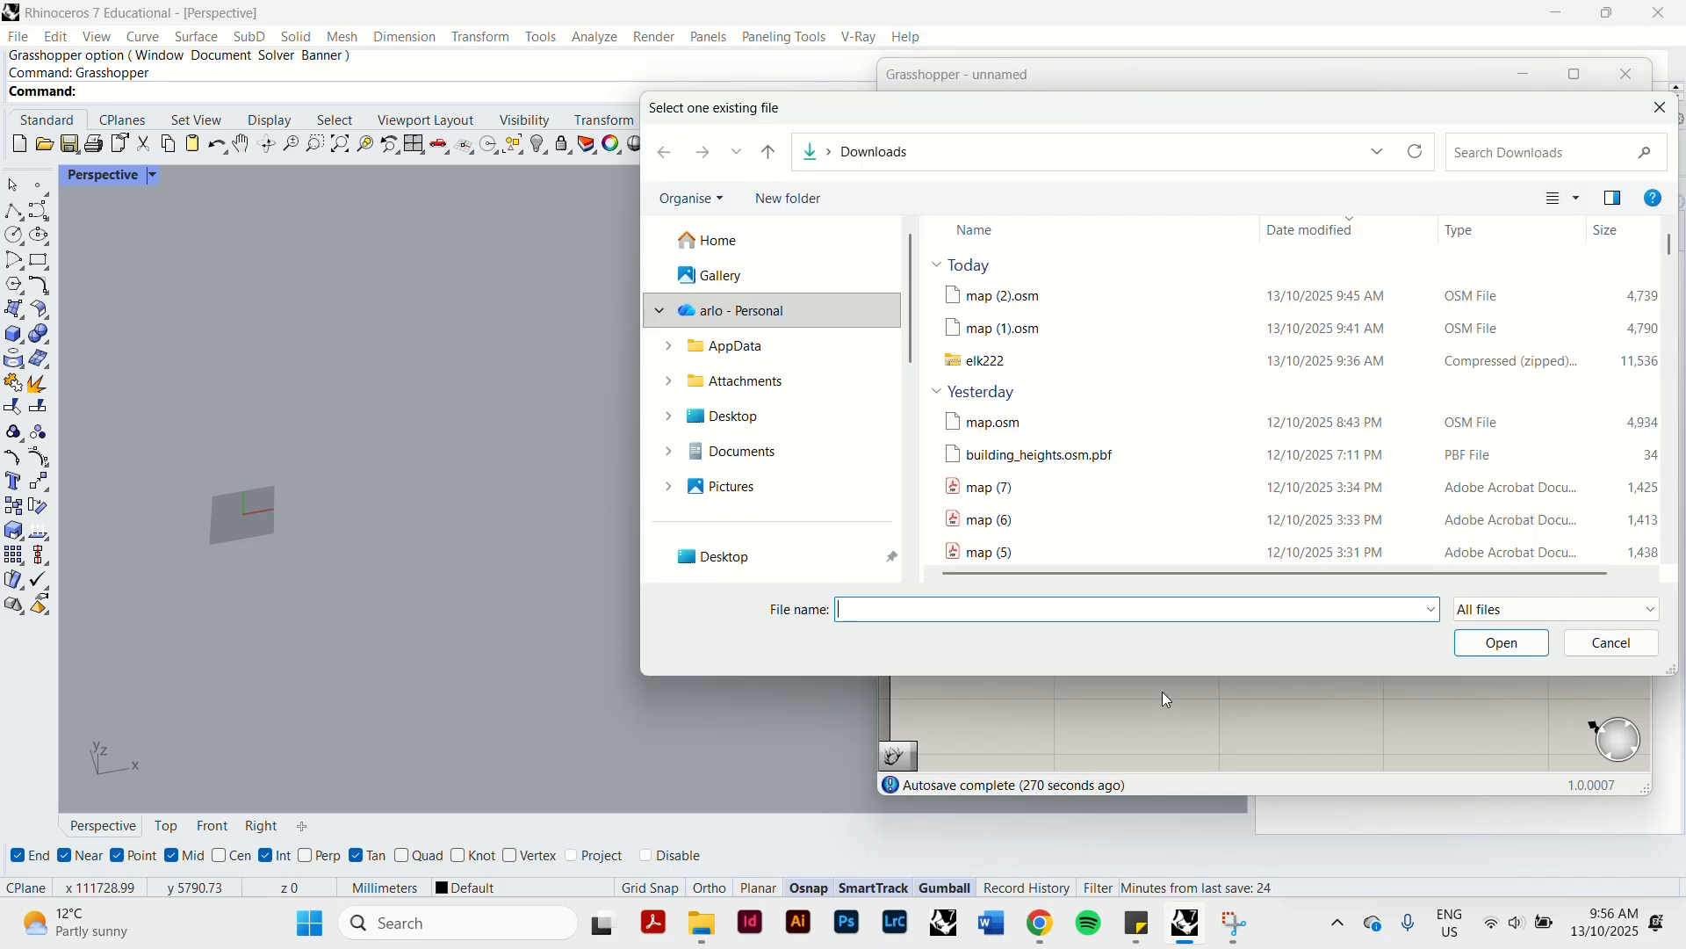
left_click(1035, 294)
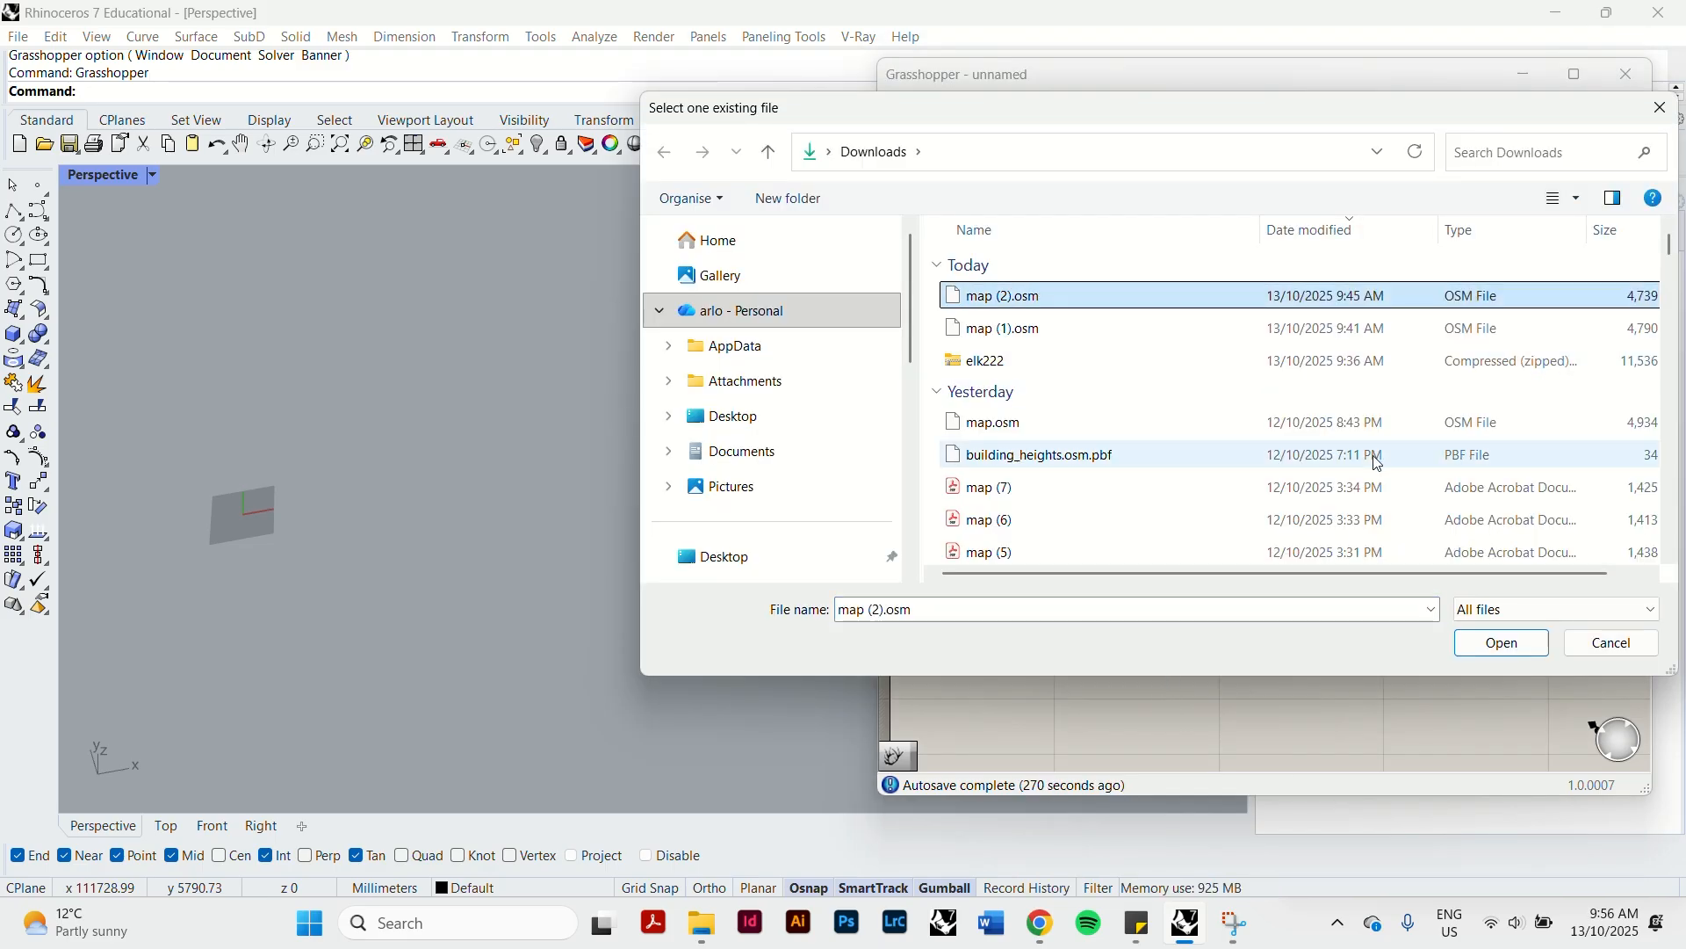
left_click(1503, 643)
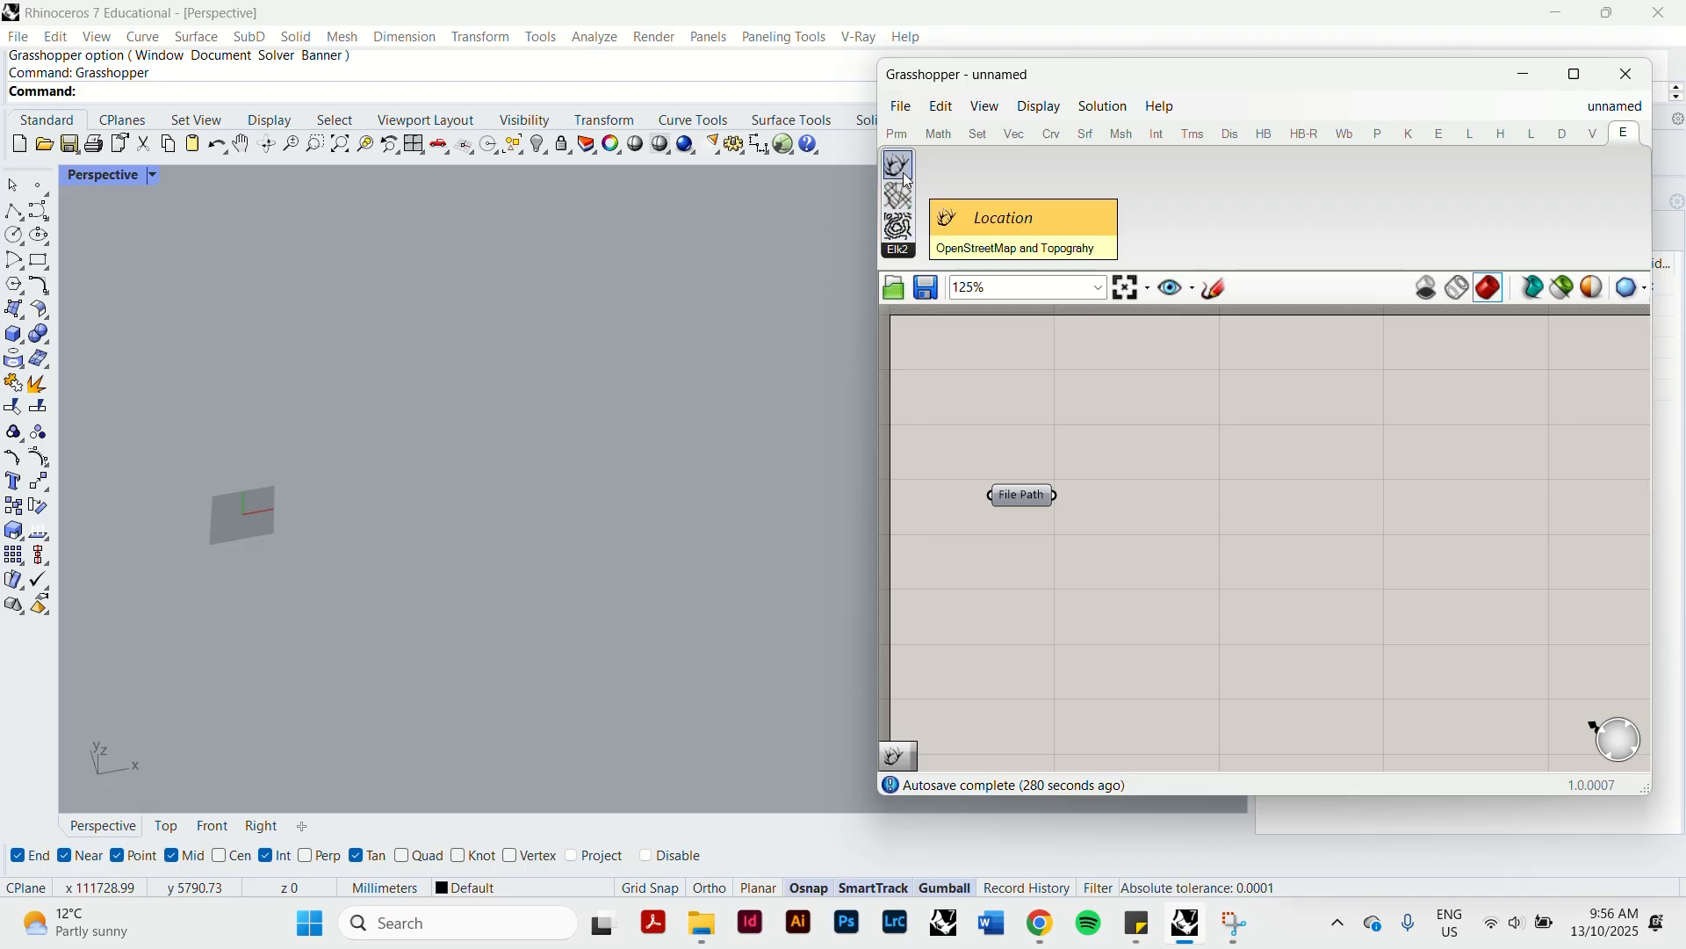
Add Elk's Location and OSM Data components and arrange them in a row after the File Path component.
left_click_drag(910, 180, 1438, 497)
left_click_drag(912, 201, 1458, 390)
left_click_drag(1426, 490, 1233, 495)
left_click(1396, 406)
left_click_drag(1397, 405, 1463, 521)
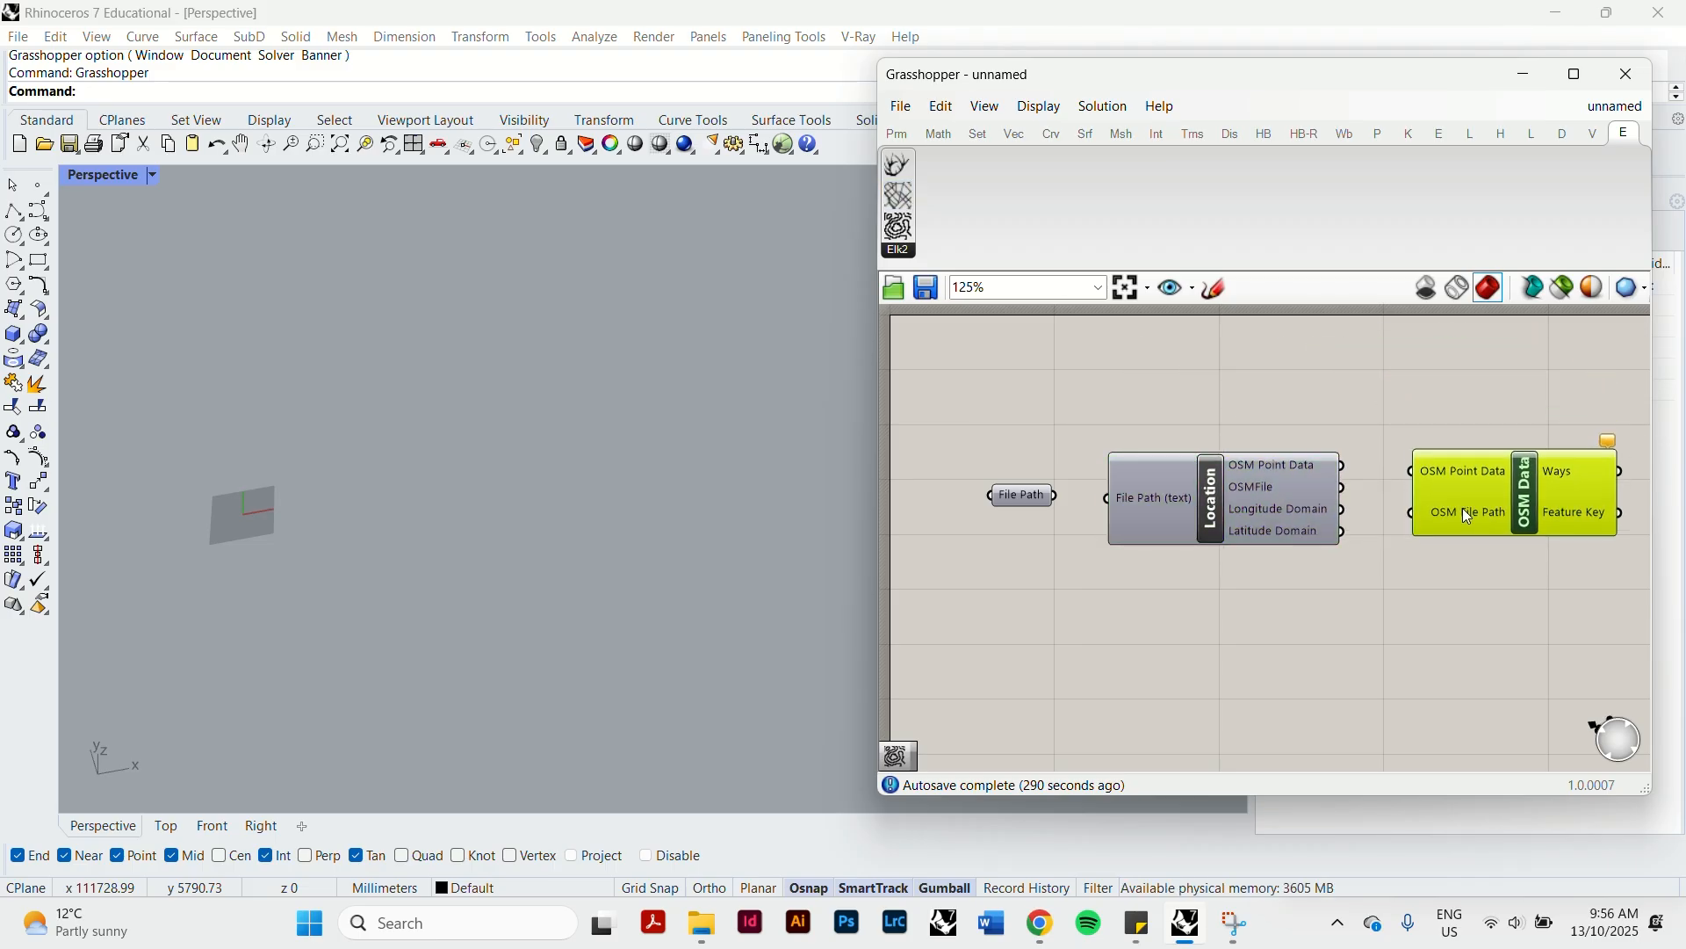
left_click(1078, 673)
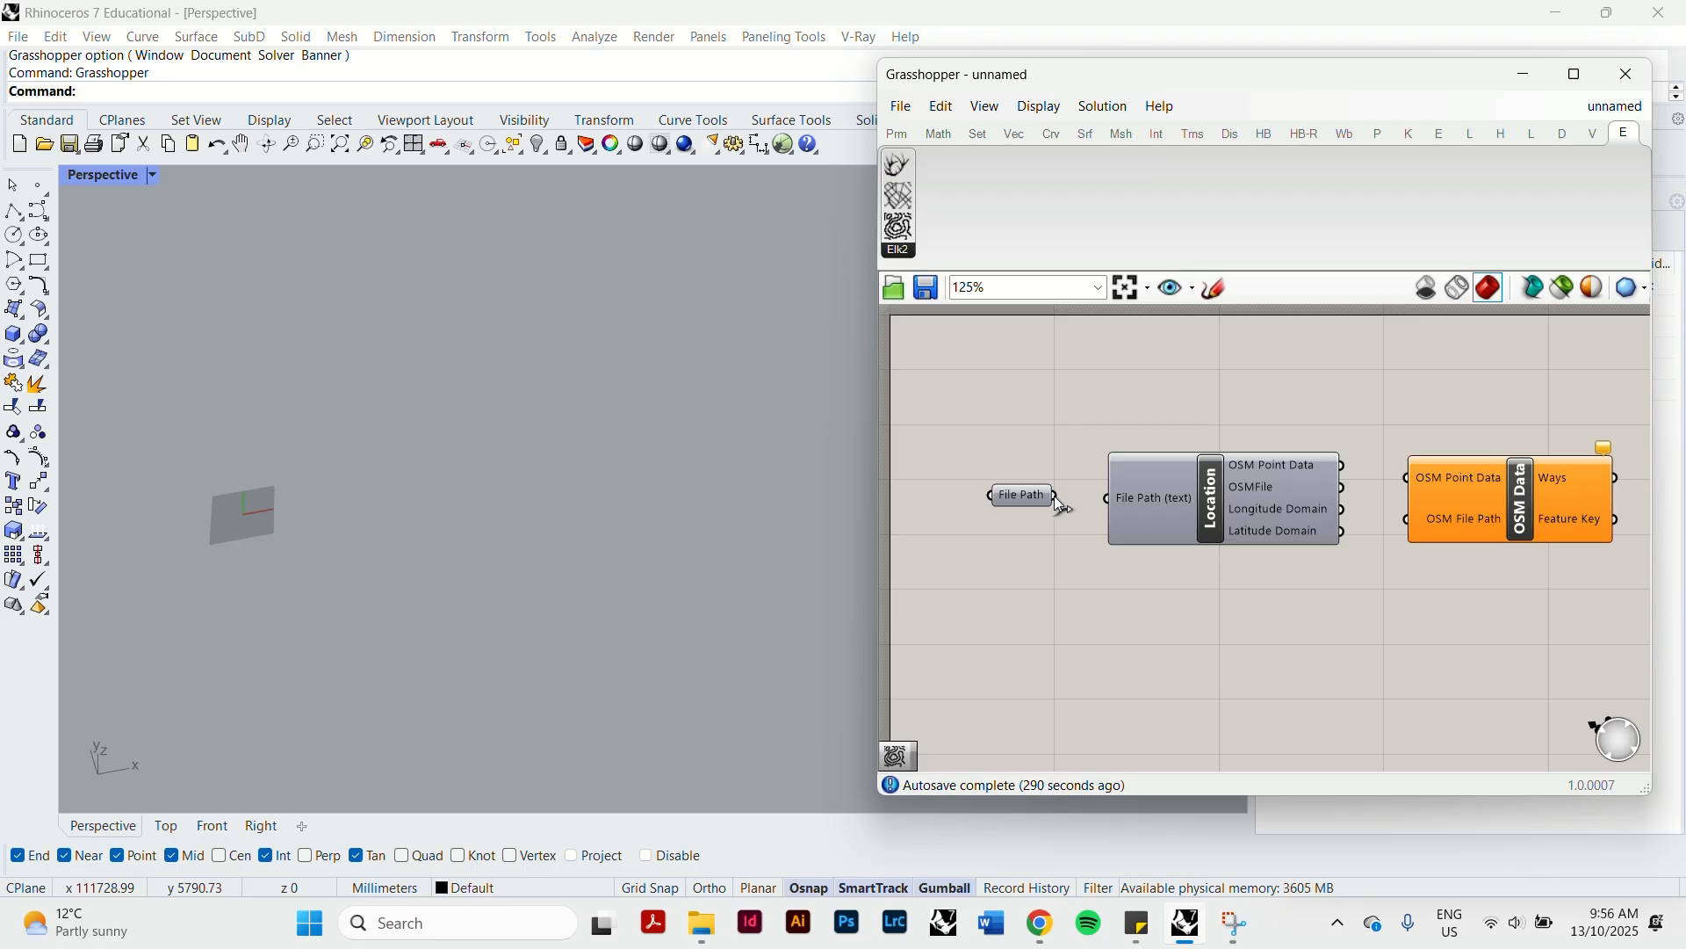
Wire File Path into Location, and Location's OSM Point Data and OSMFile outputs into the matching OSM Data inputs.
left_click_drag(1055, 497, 1101, 503)
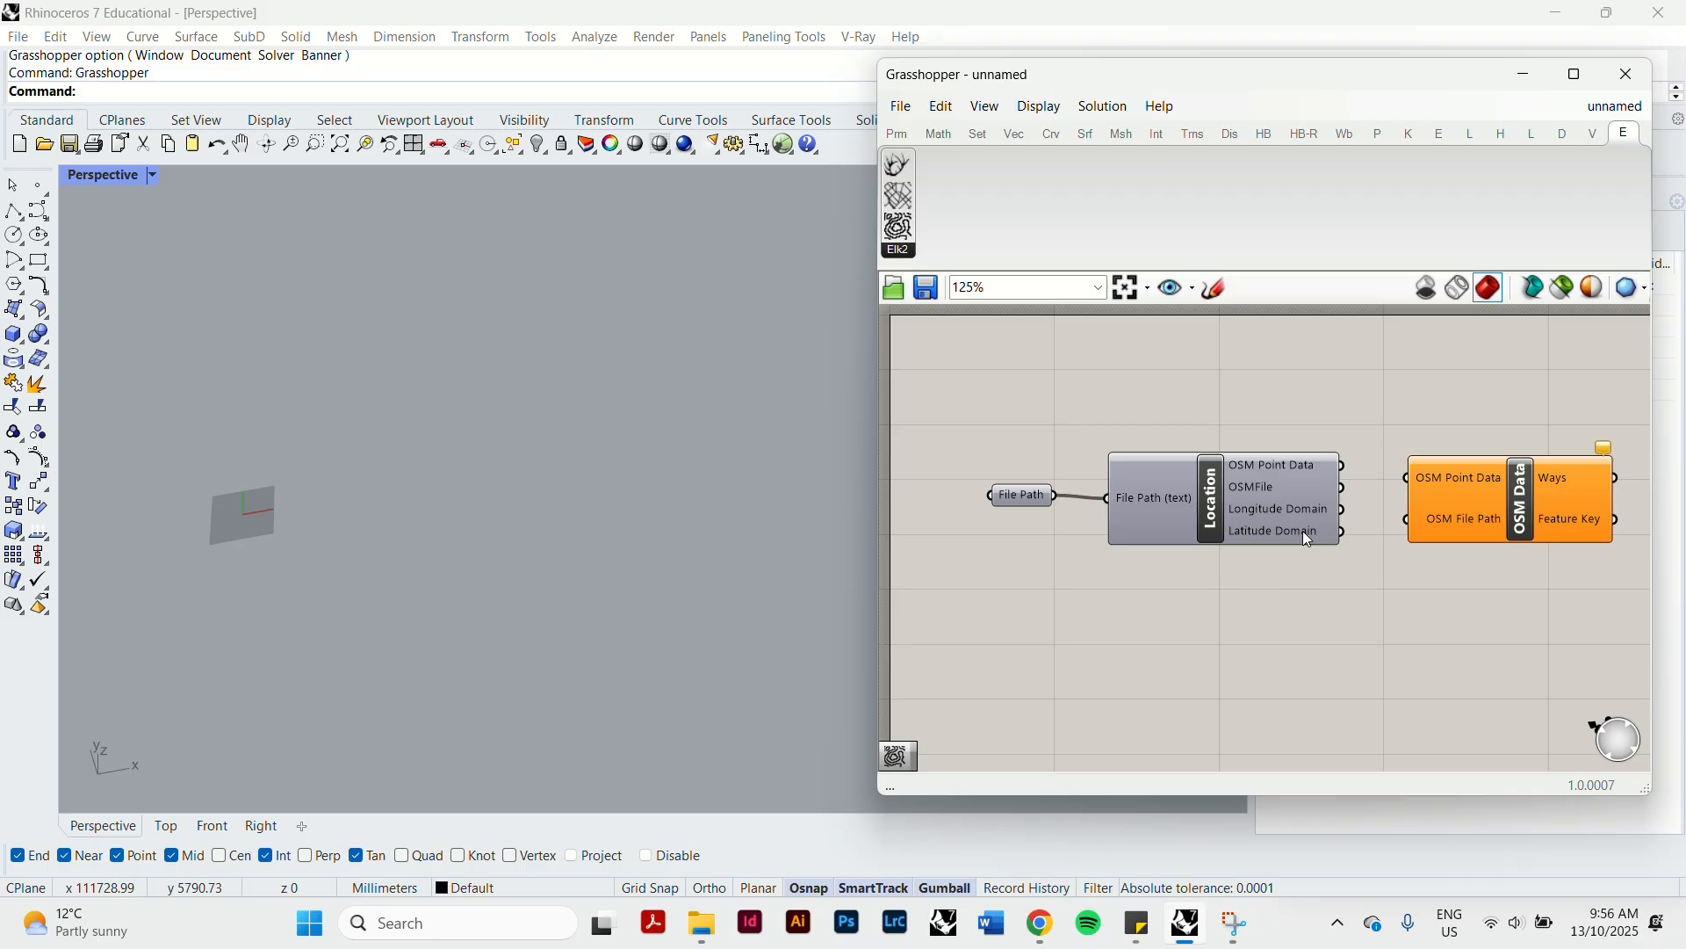
left_click_drag(1211, 505, 1209, 498)
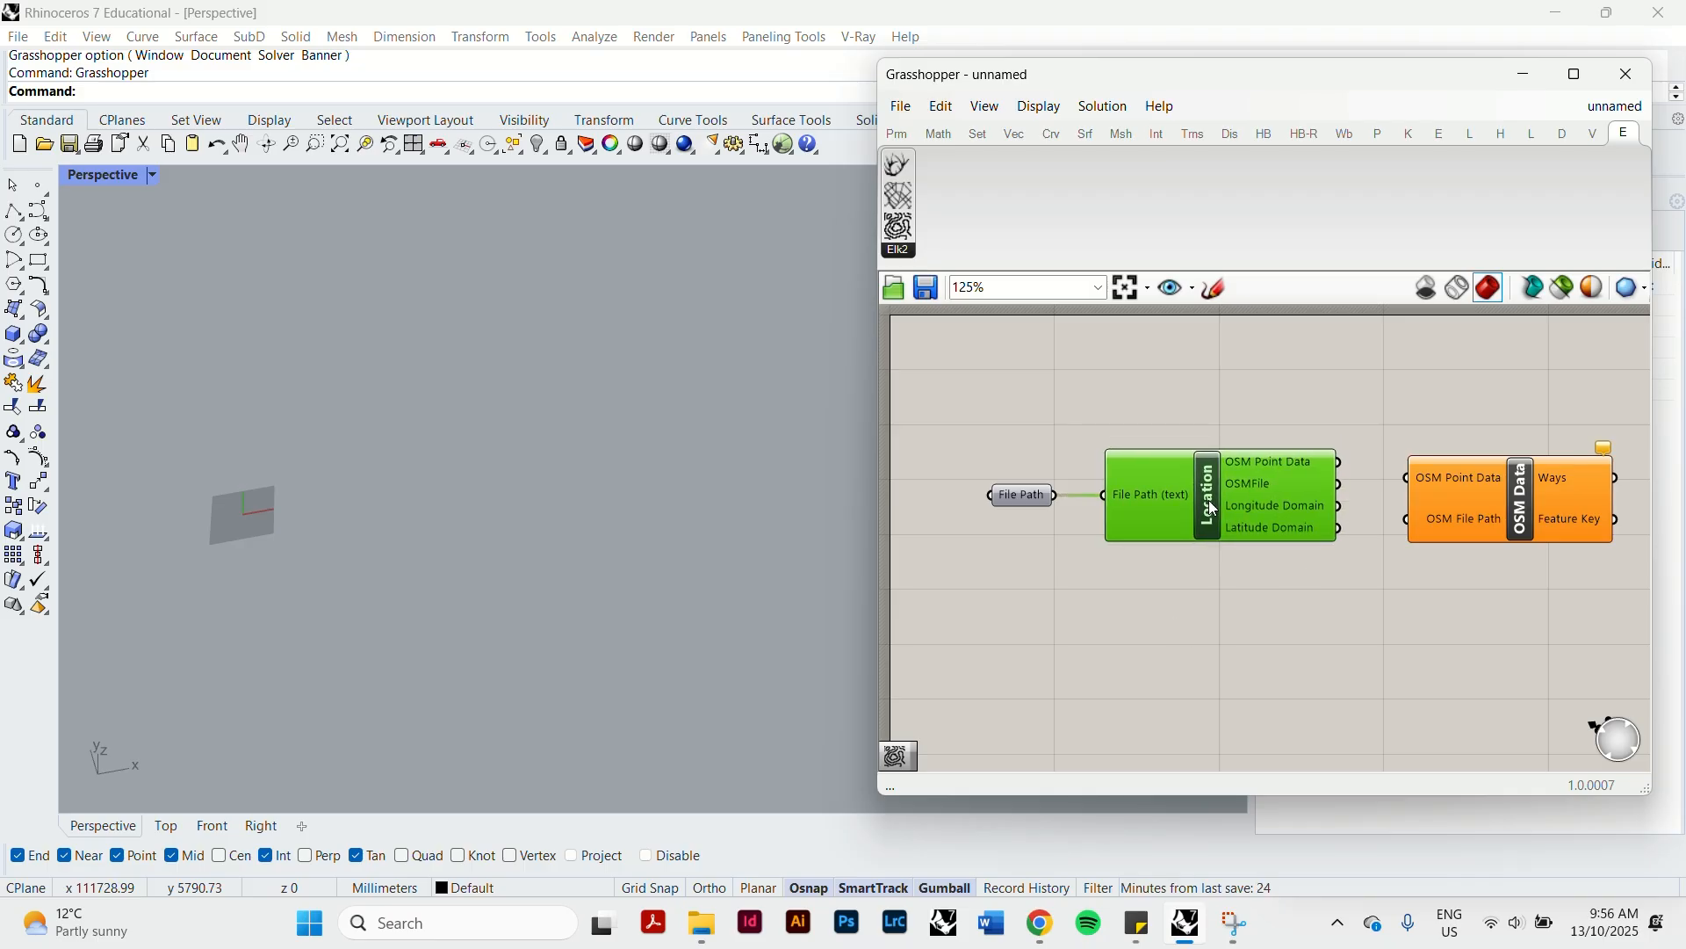
left_click(1219, 432)
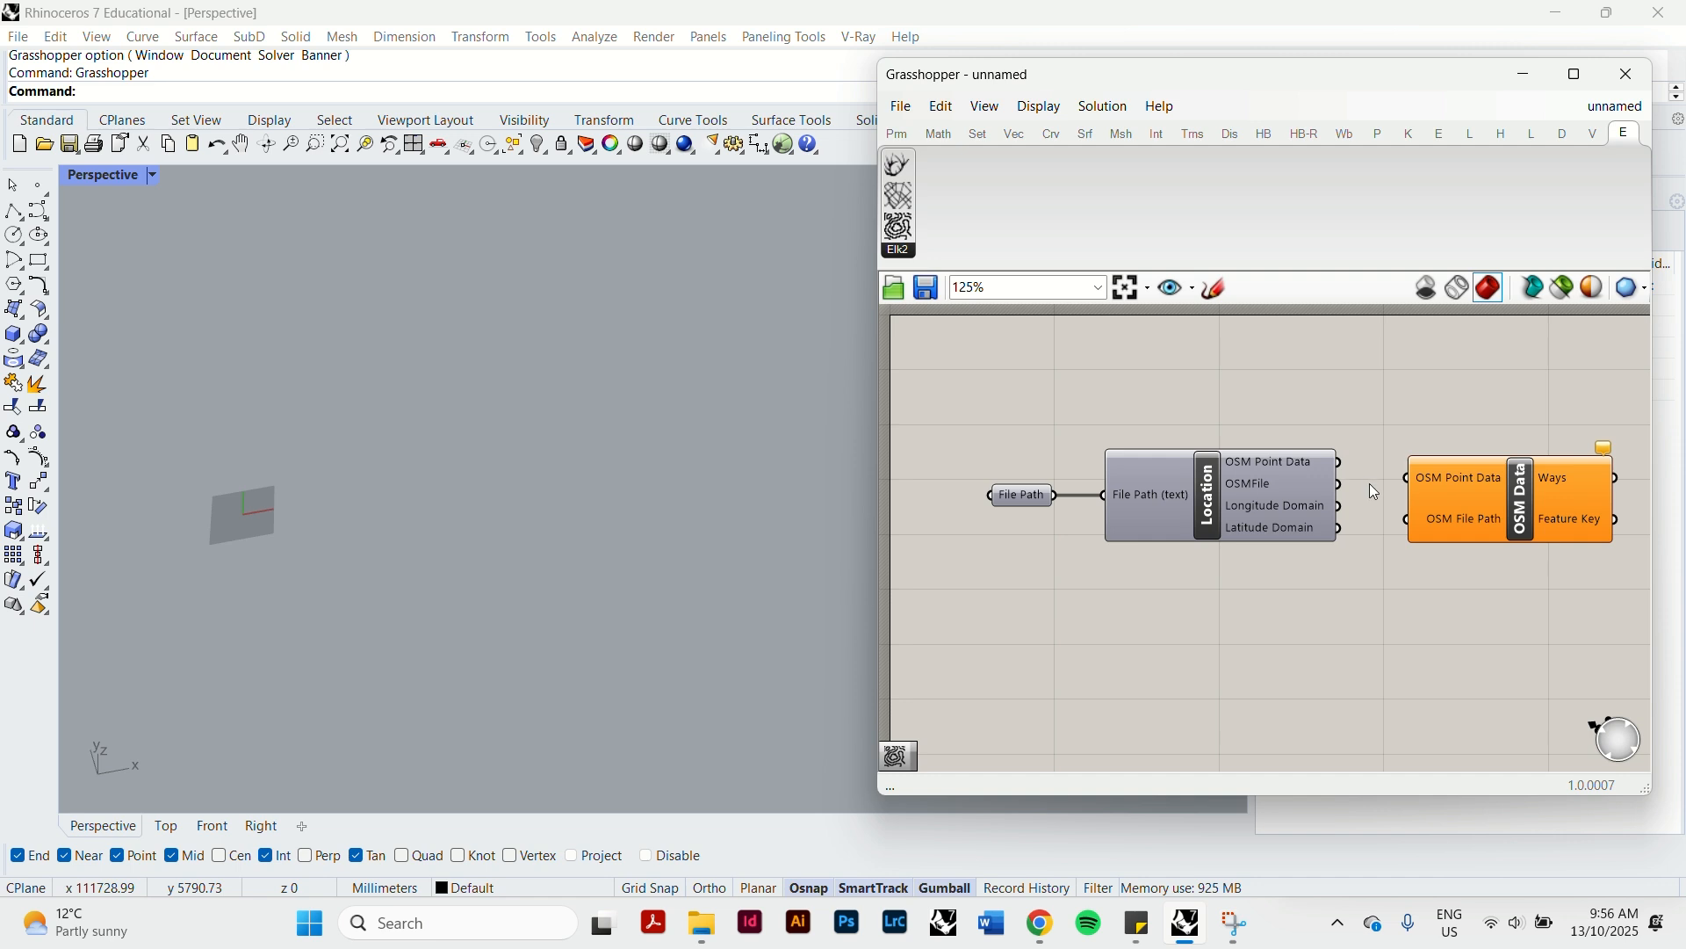
left_click(1419, 496)
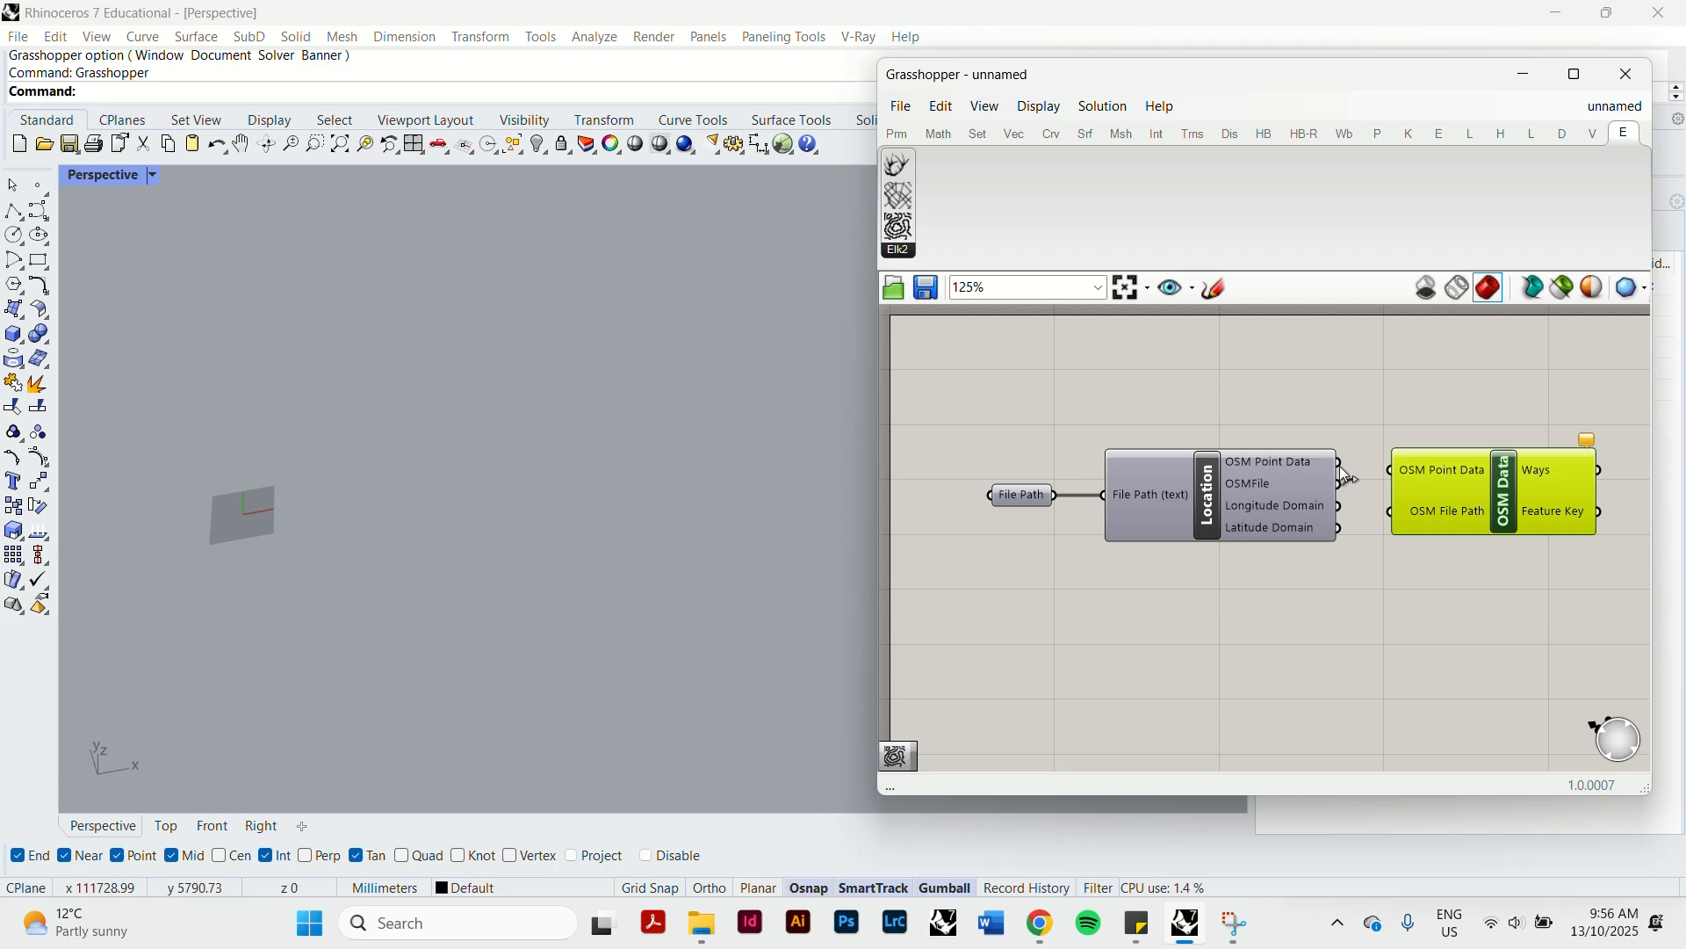
left_click_drag(1341, 471, 1393, 512)
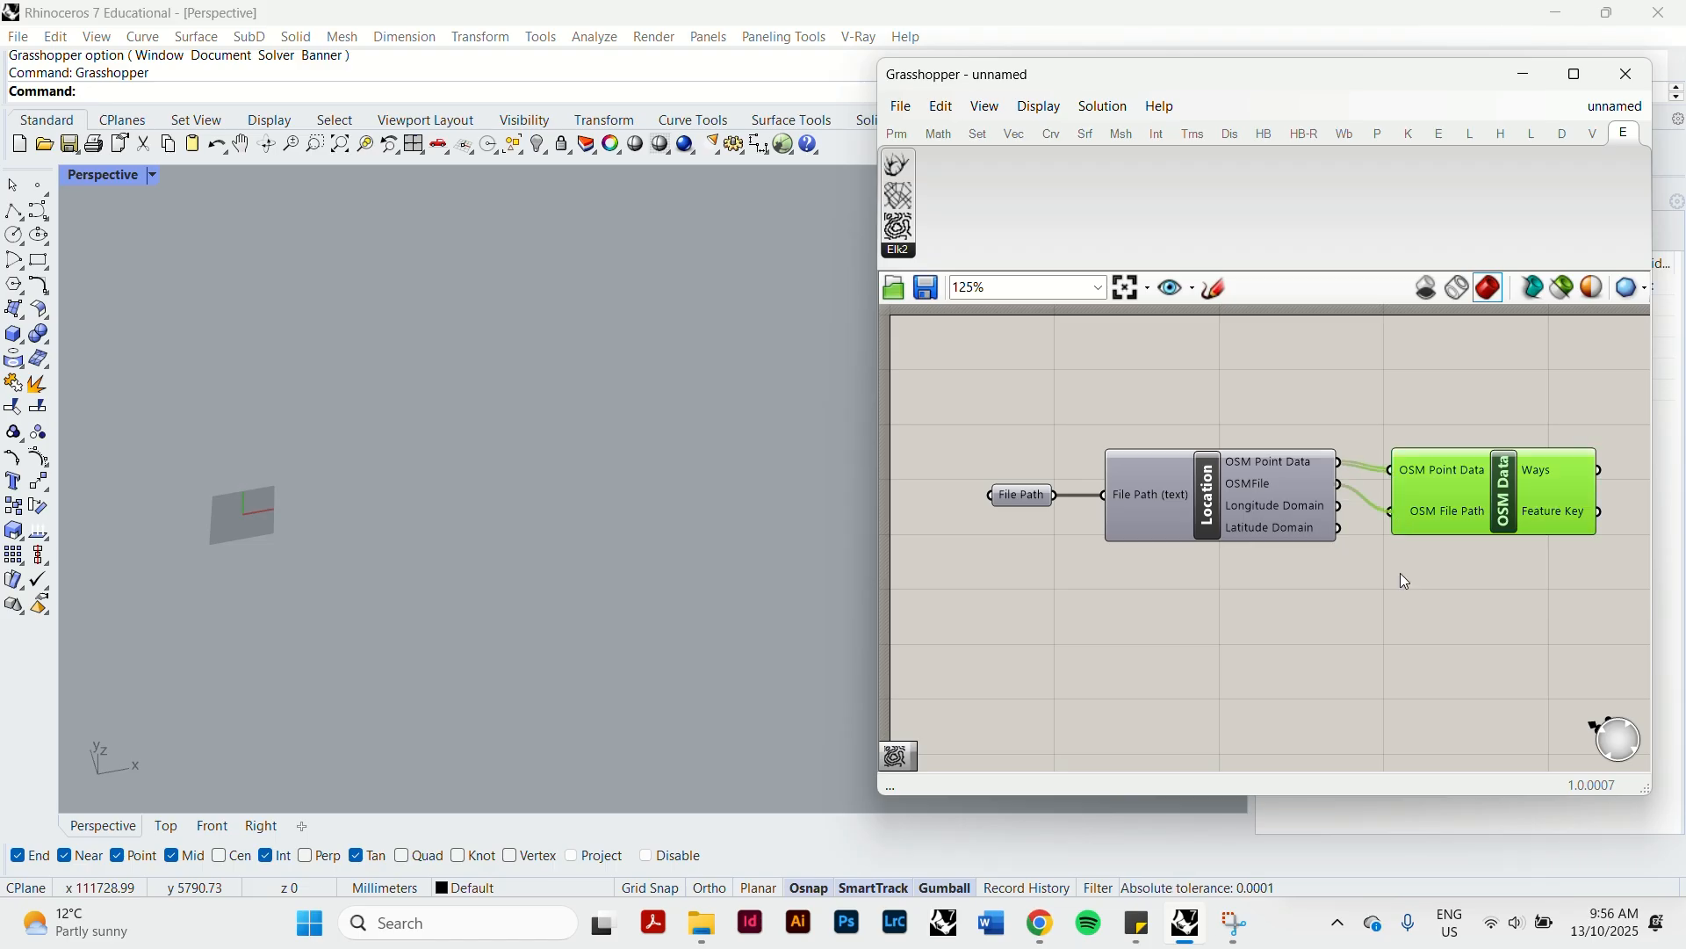
left_click(1501, 562)
Examine the imported building points across the site in the Perspective viewport.
scroll(346, 628, "down", 10)
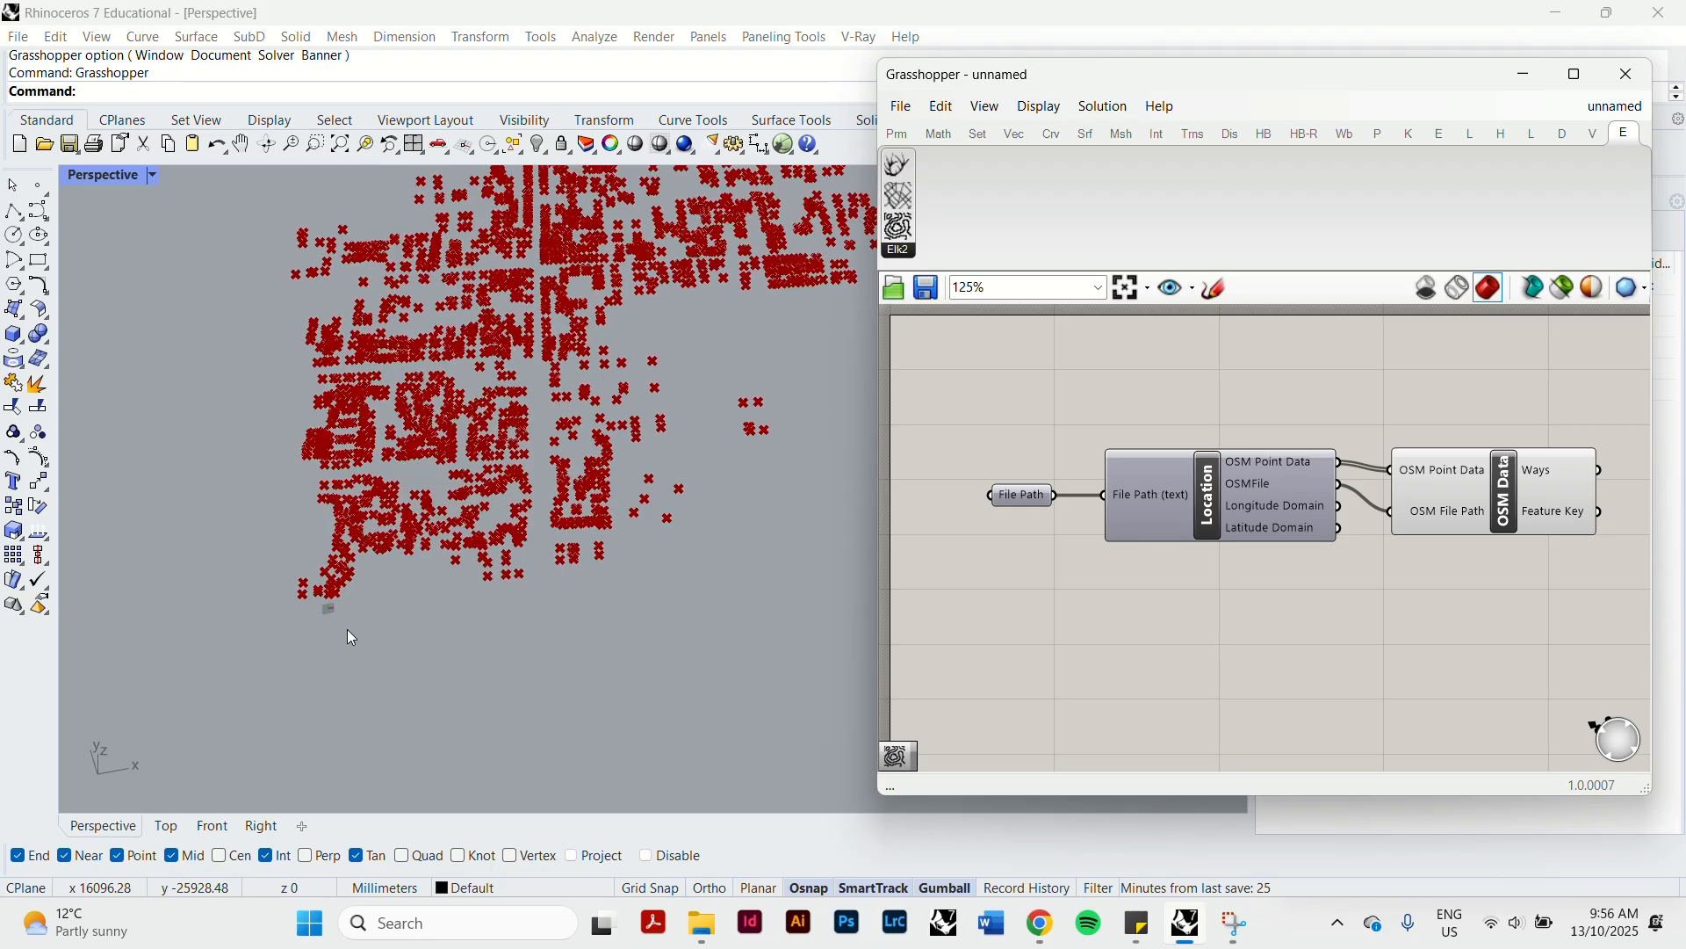
scroll(545, 429, "up", 8)
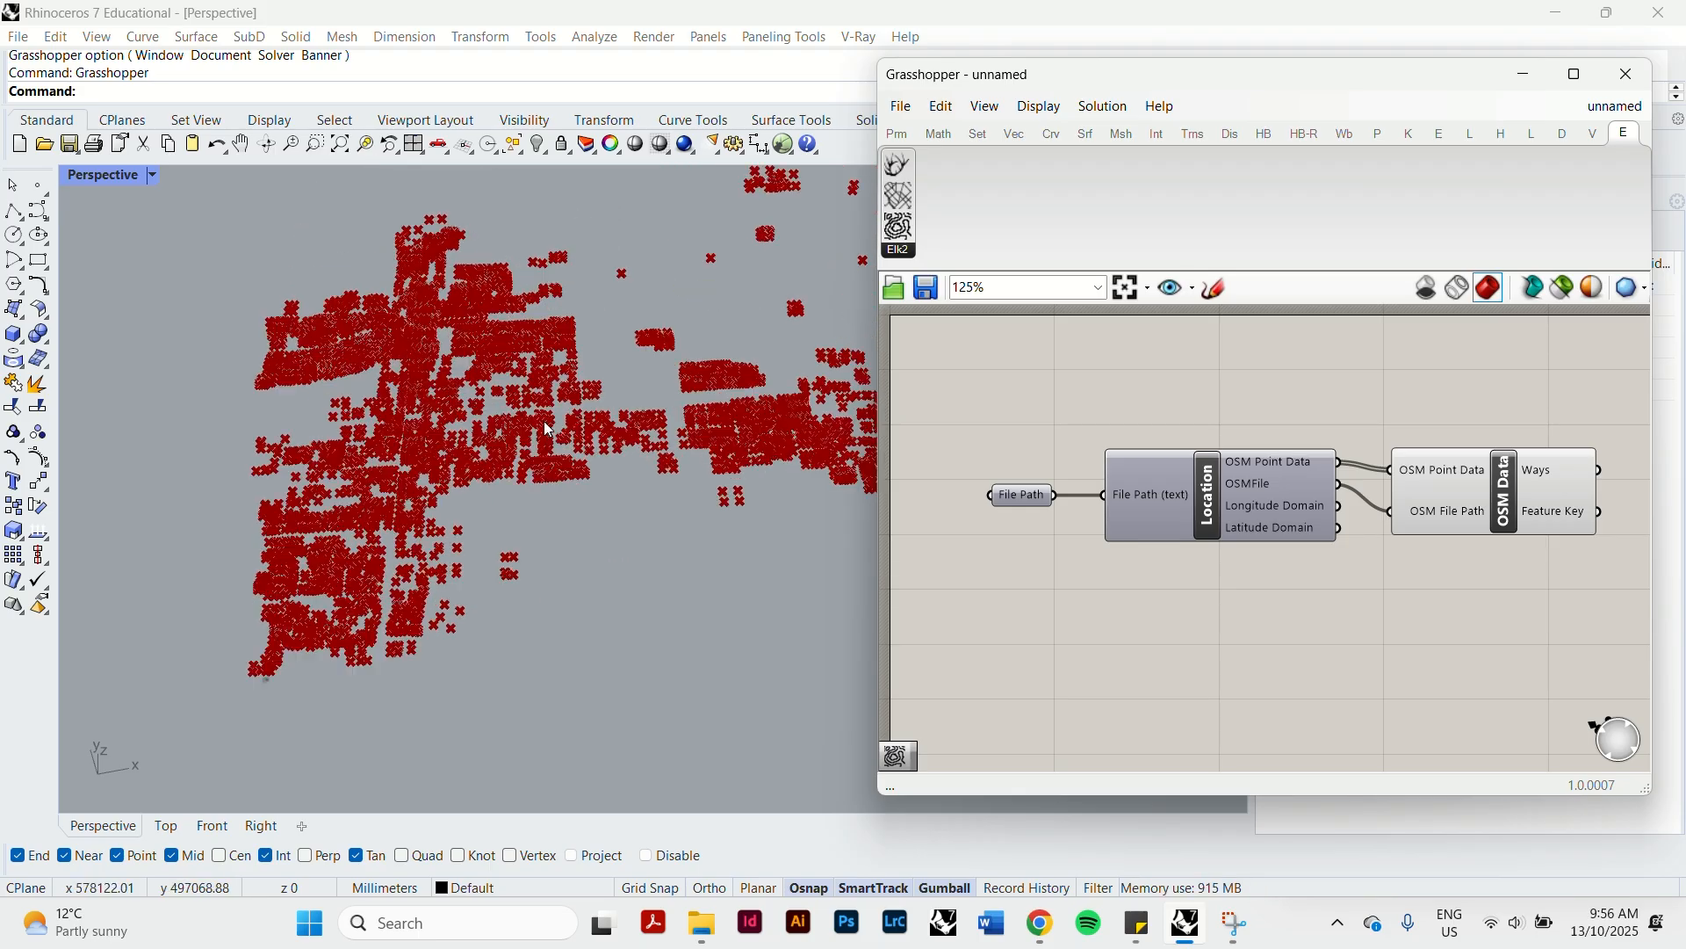
scroll(544, 429, "down", 3)
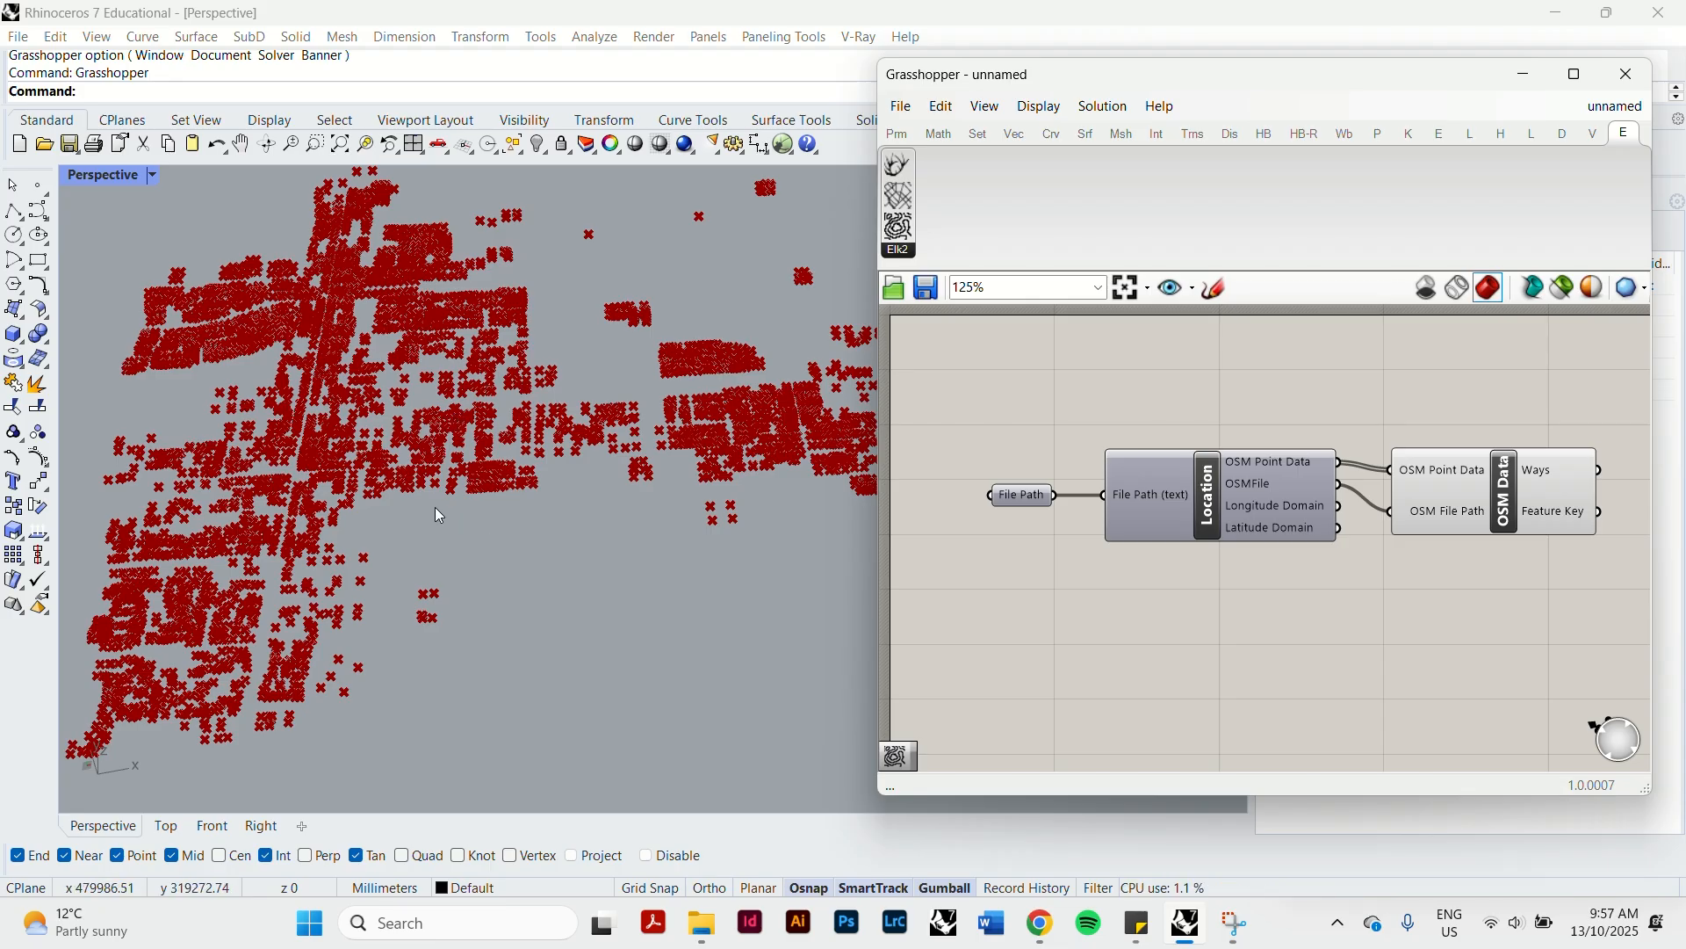
scroll(275, 318, "up", 6)
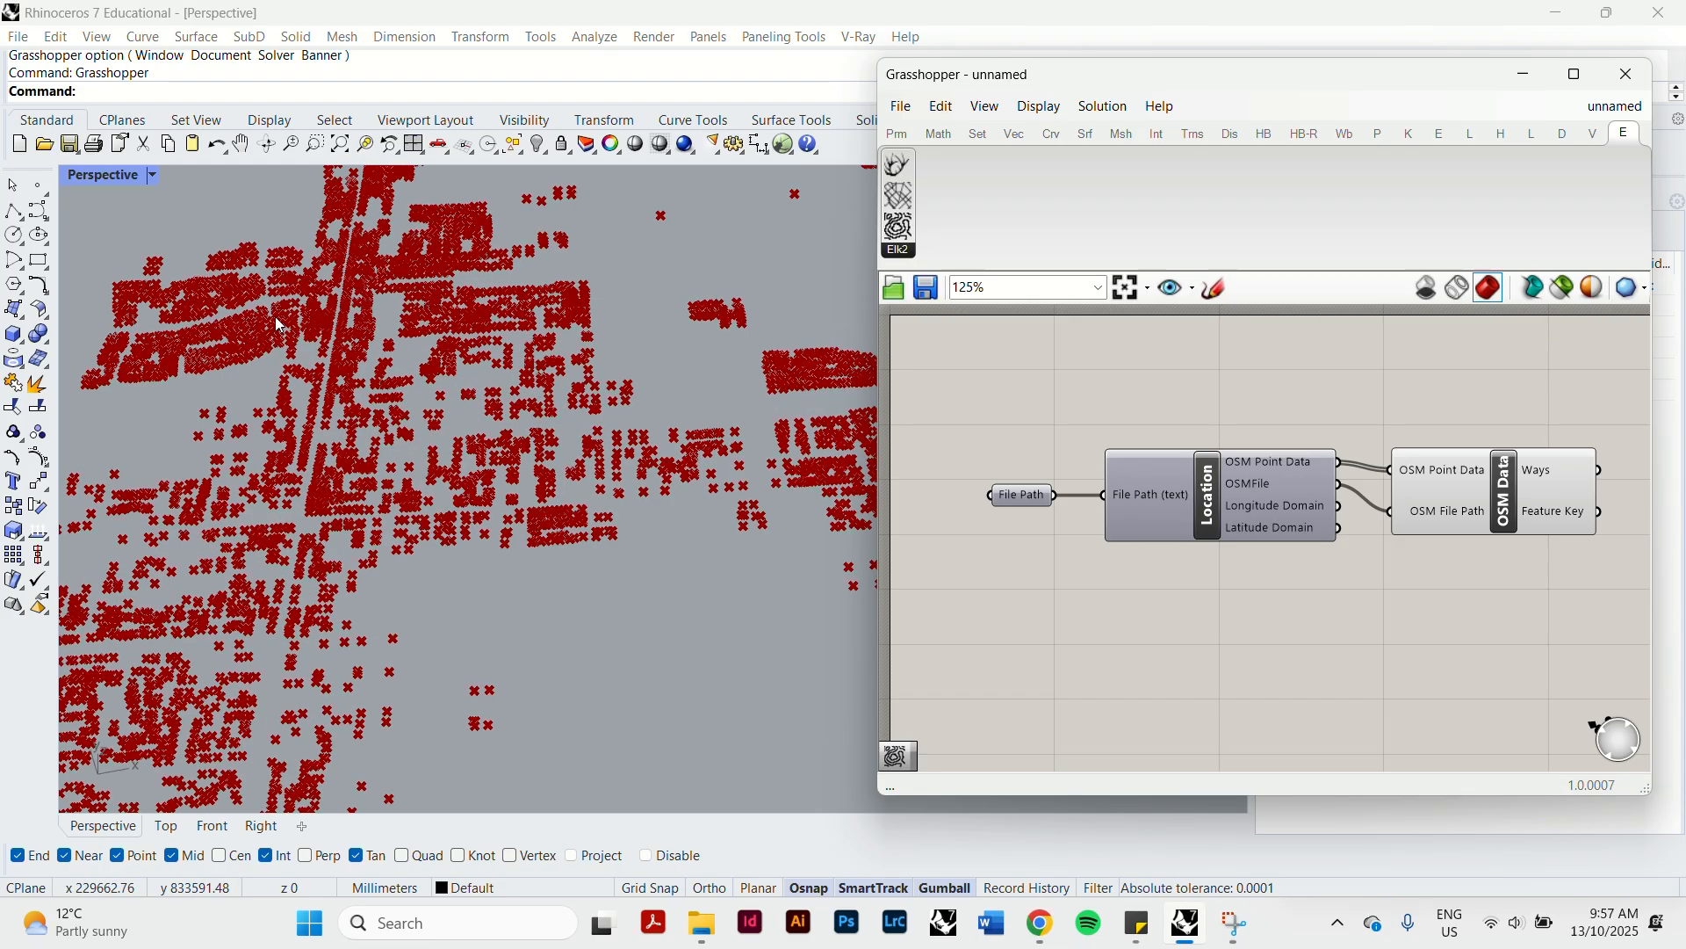
scroll(279, 325, "down", 5)
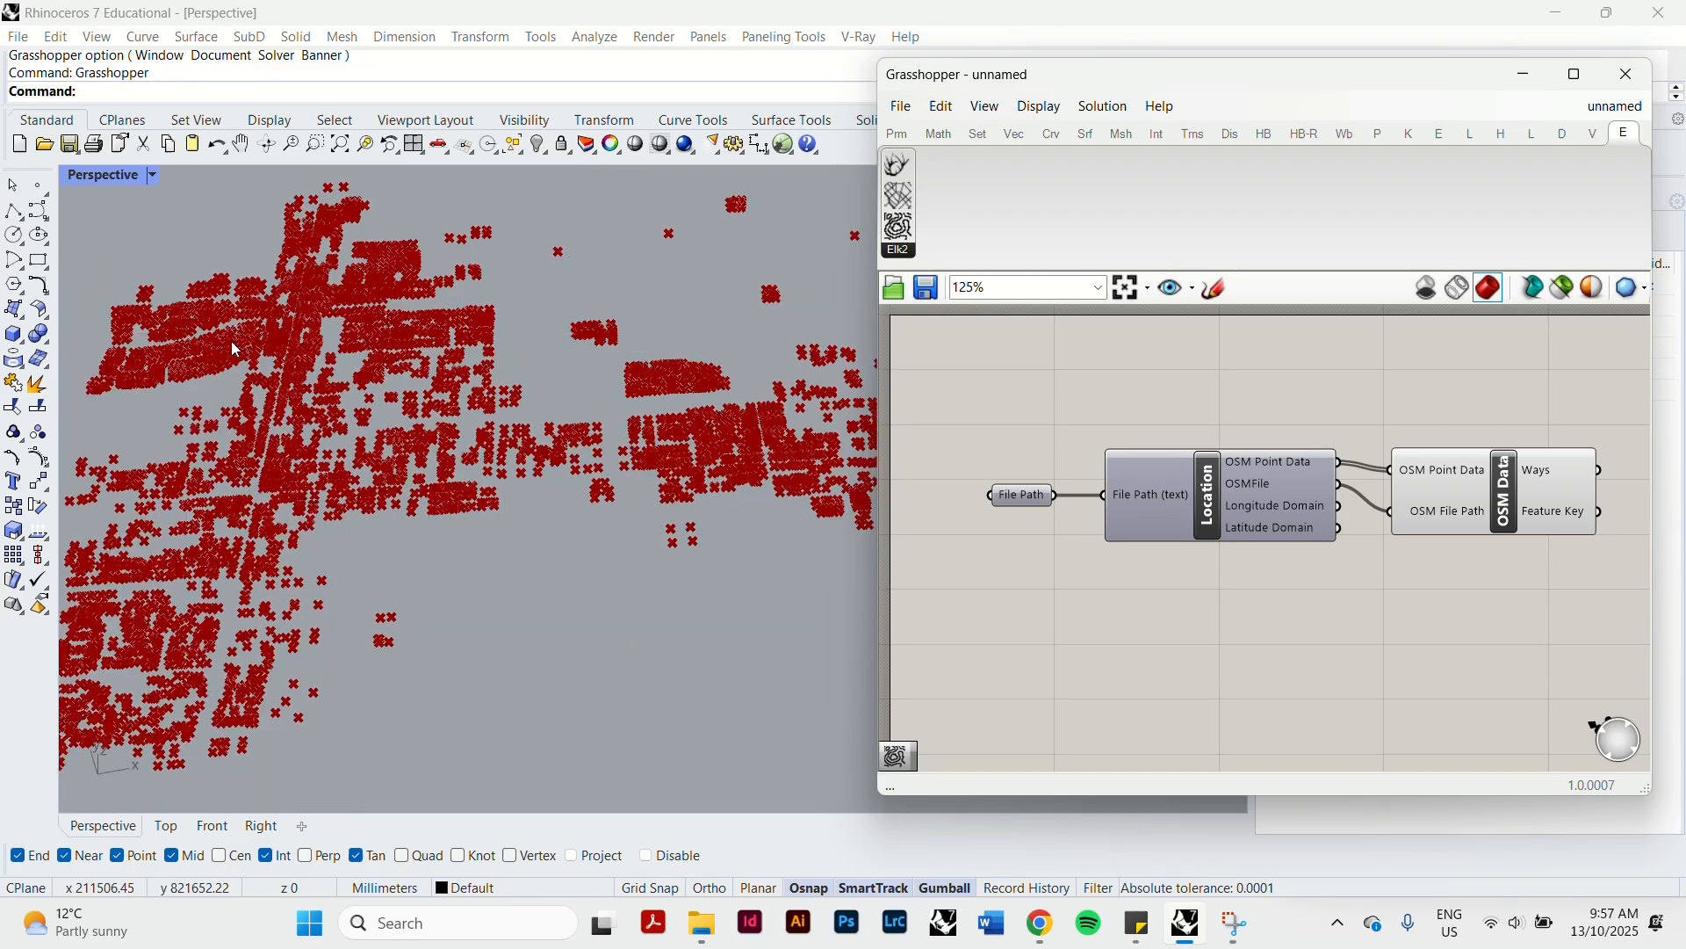
scroll(464, 502, "up", 3)
scroll(556, 494, "down", 4)
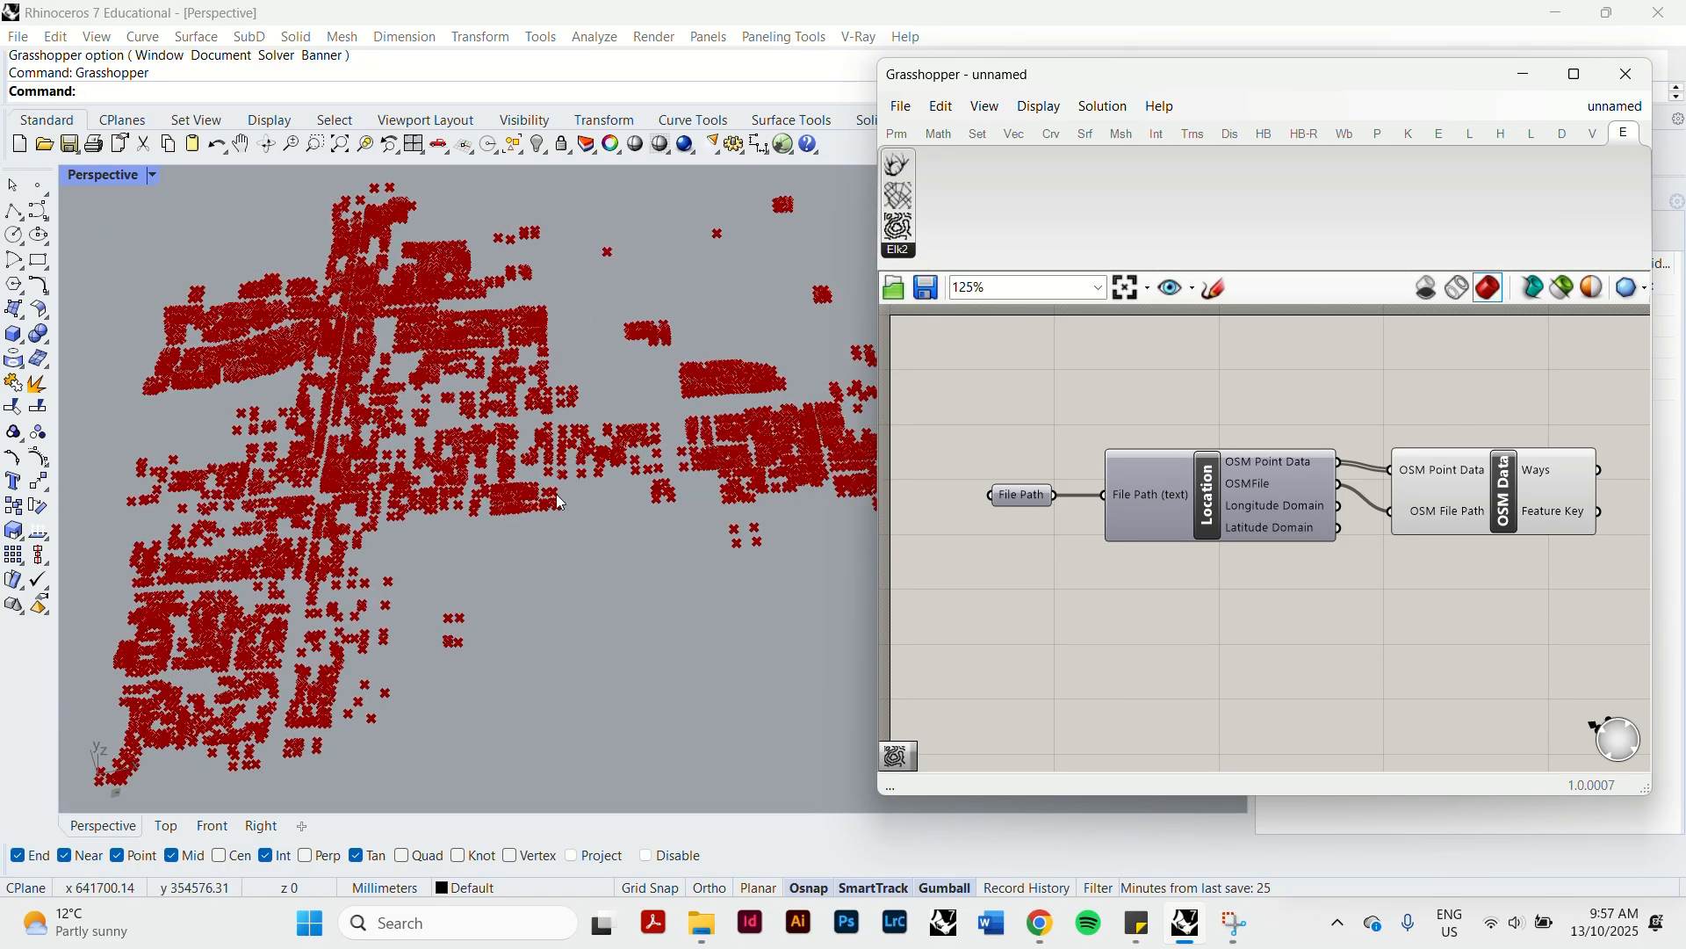
scroll(218, 418, "down", 2)
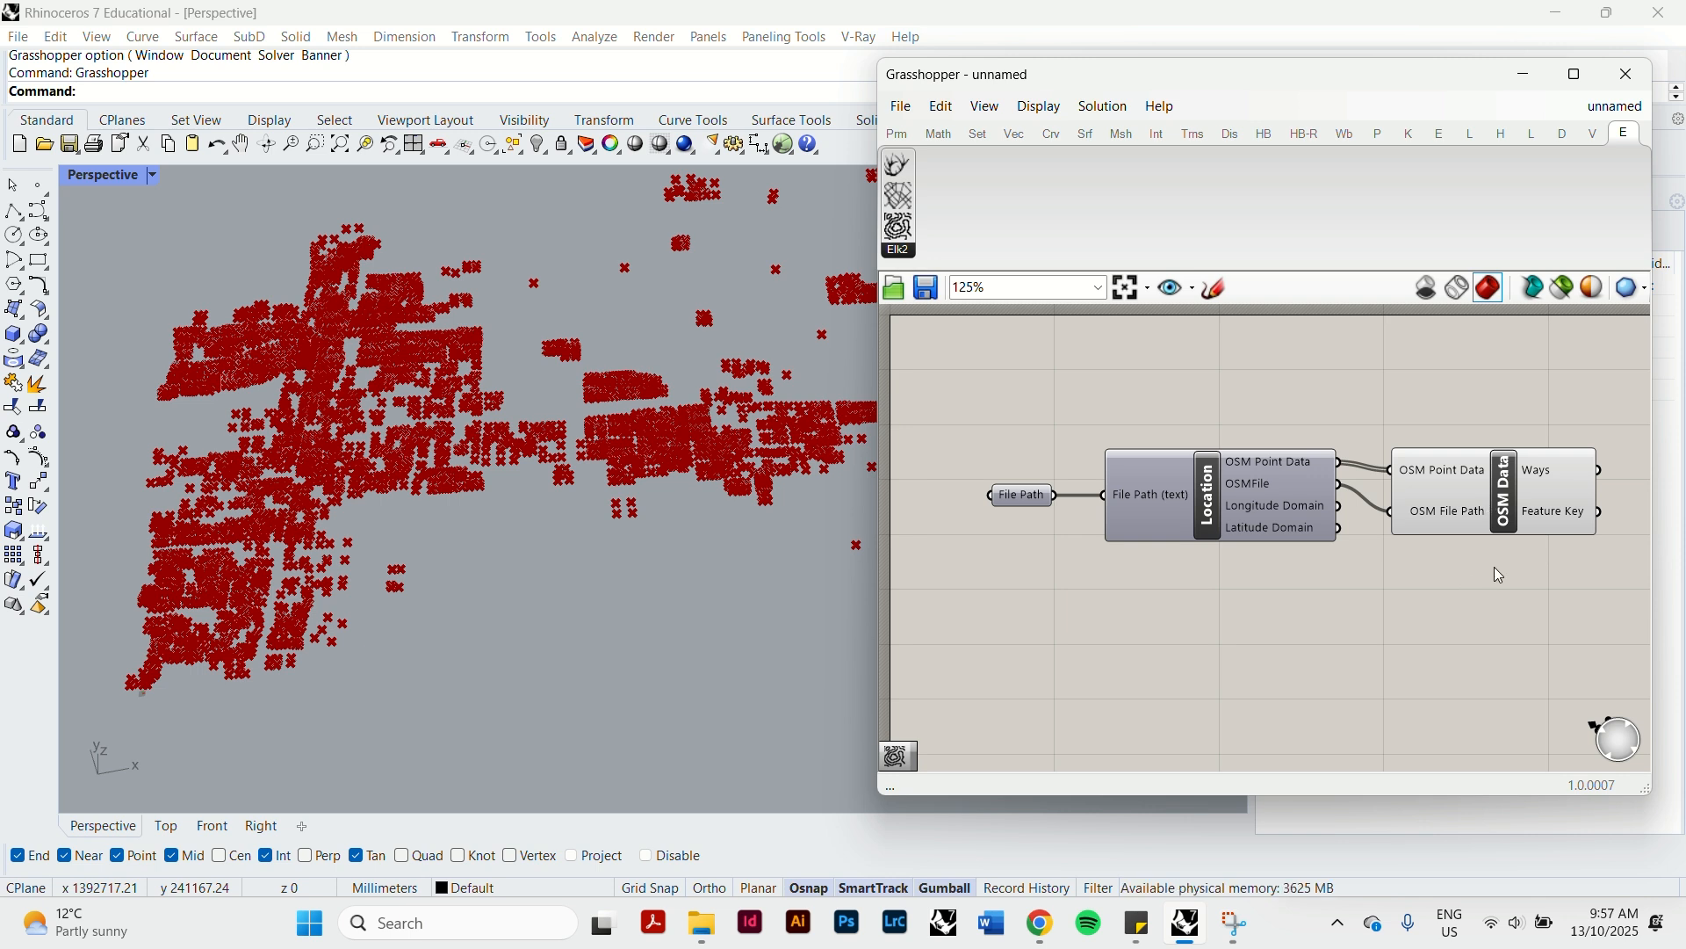
Turn on Create 3D Buildings for the OSM Data component.
right_click_drag(1491, 591, 1377, 530)
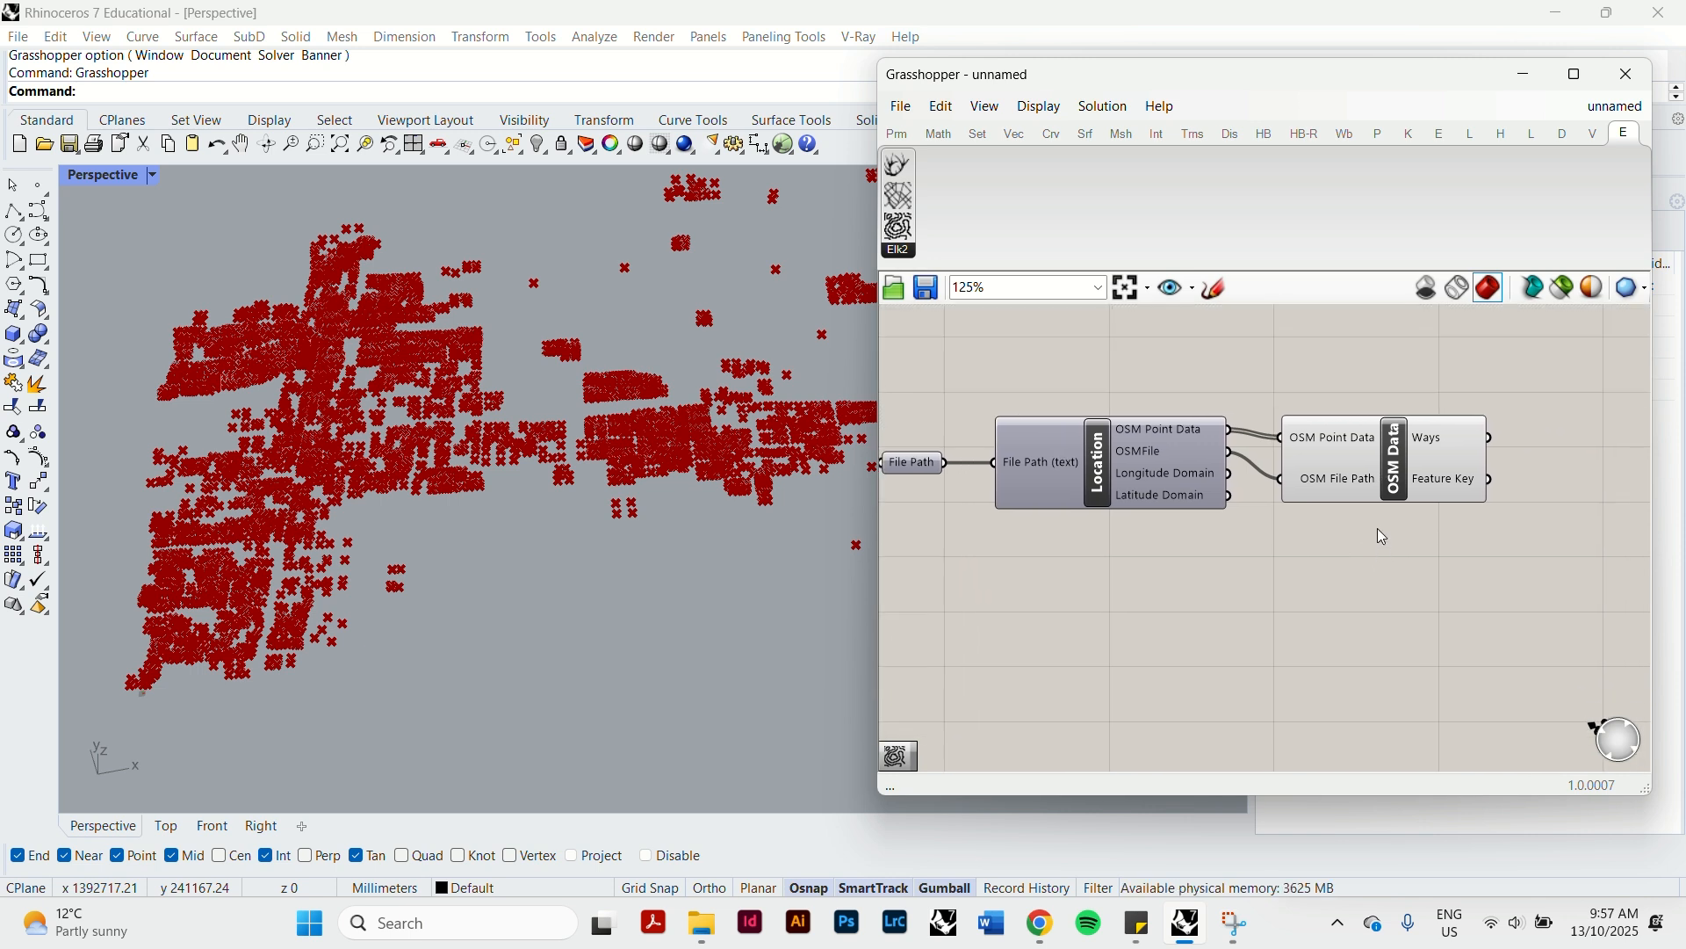
right_click(1403, 464)
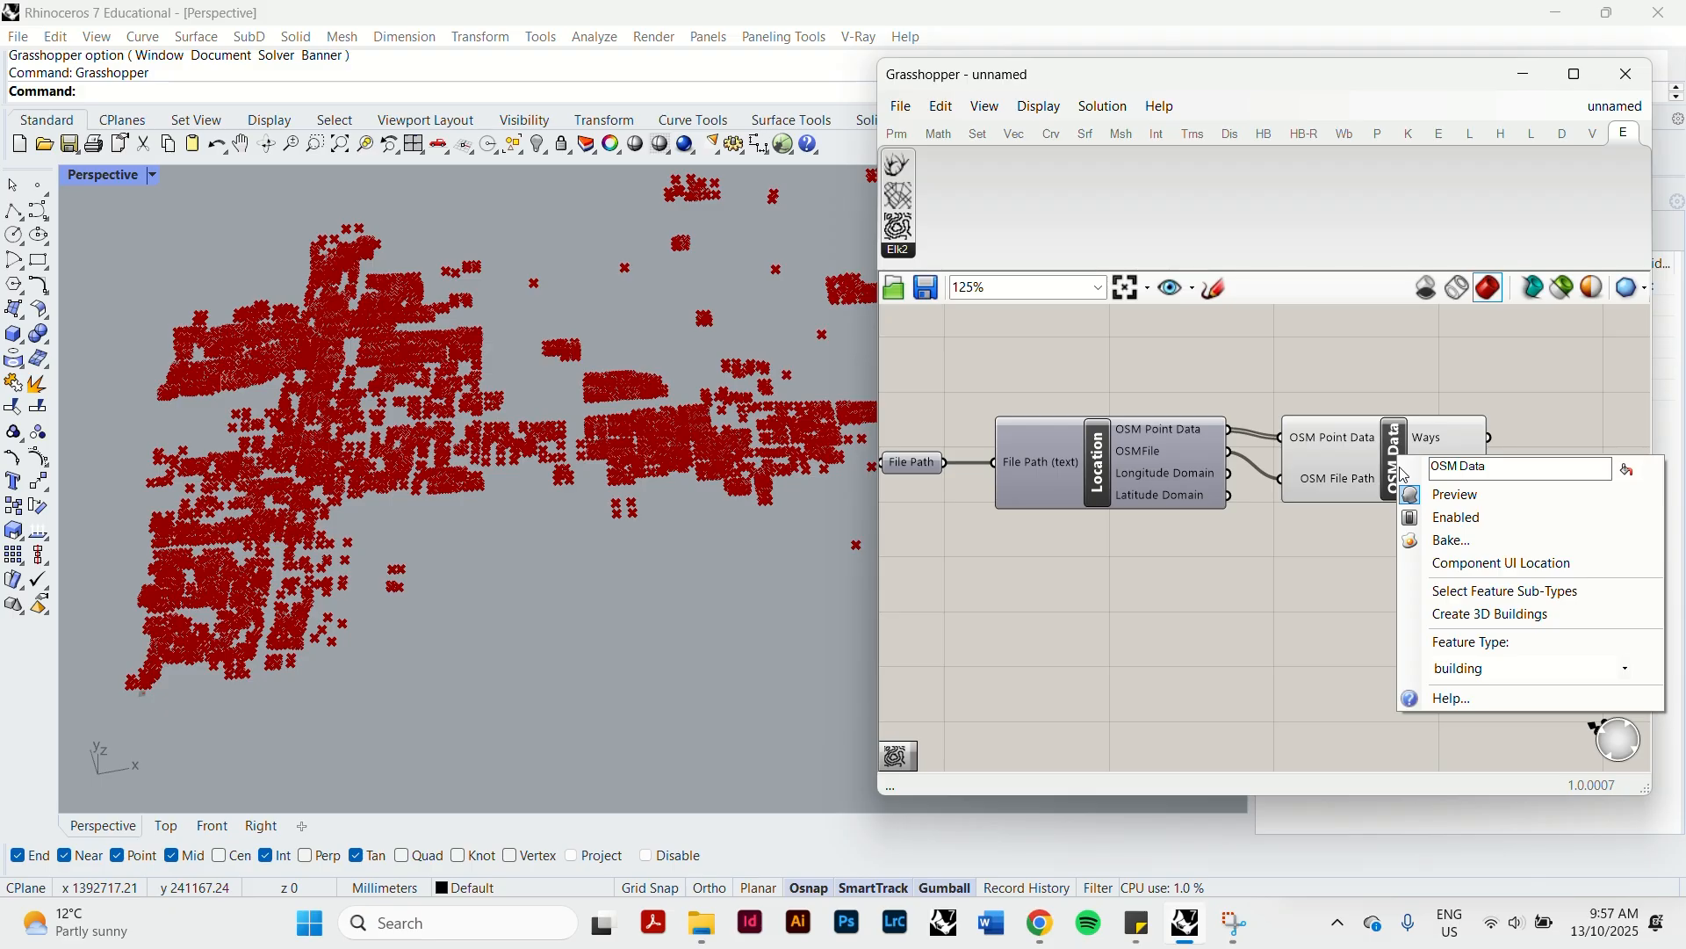
left_click(1549, 619)
Inspect the heights and footprints of the generated 3D buildings from several angles in the Perspective viewport.
scroll(385, 450, "up", 6)
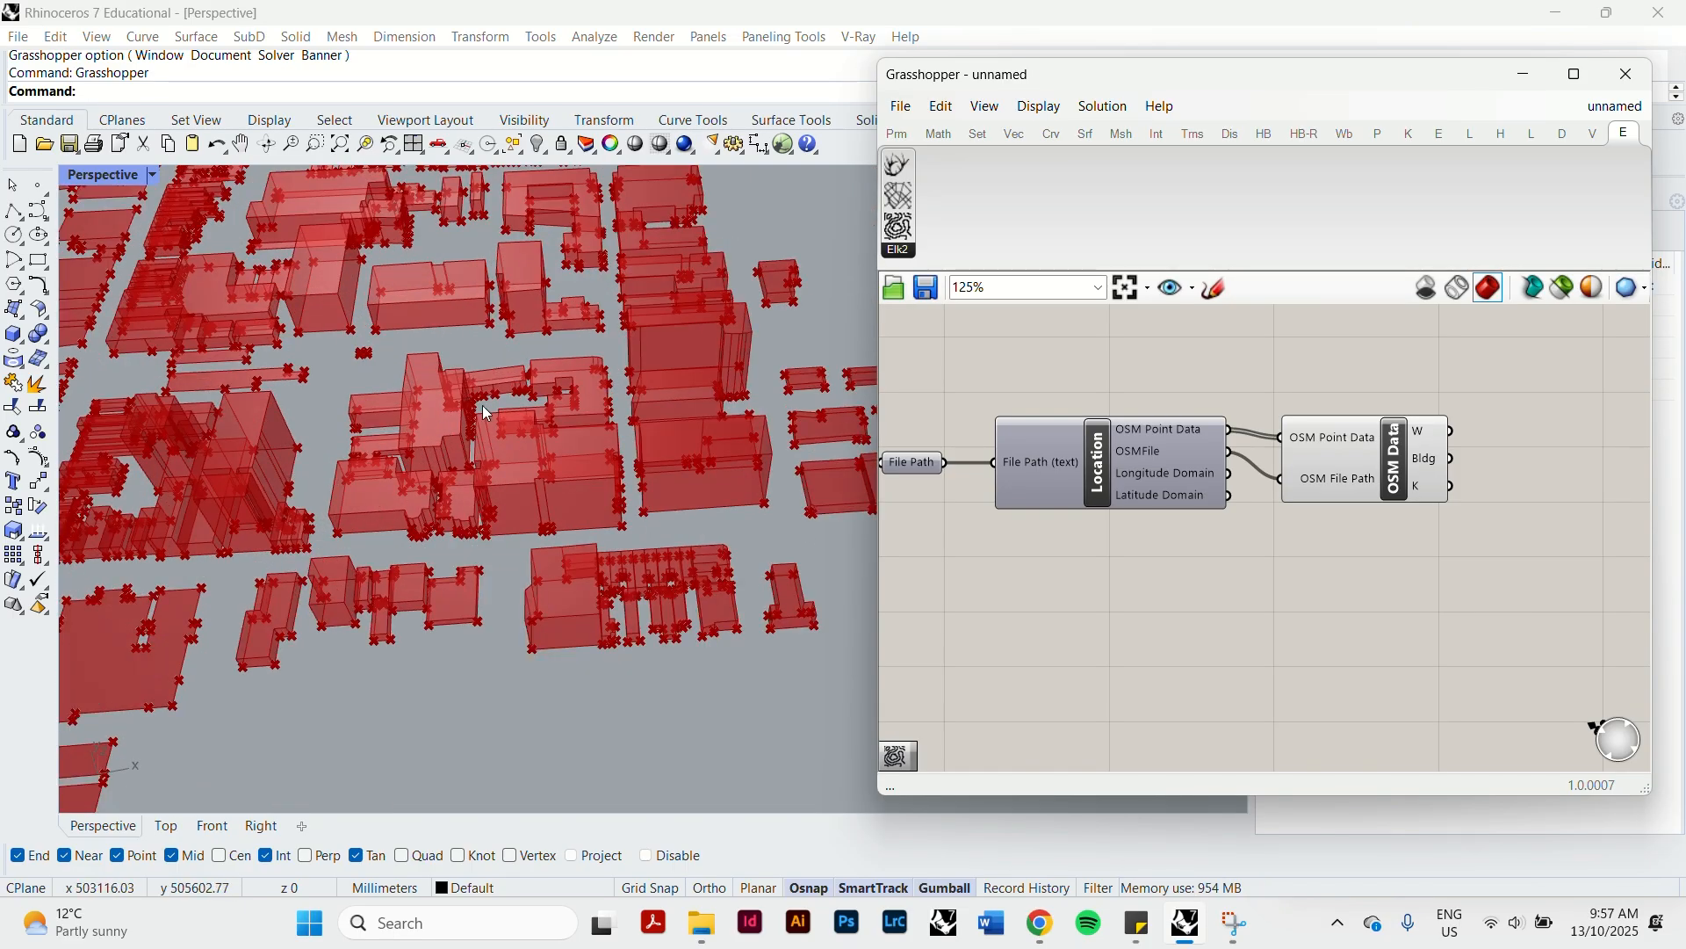
mouse_move(331, 451)
right_mouse_down()
mouse_move(437, 420)
mouse_move(365, 422)
mouse_move(380, 407)
mouse_move(301, 462)
right_mouse_up()
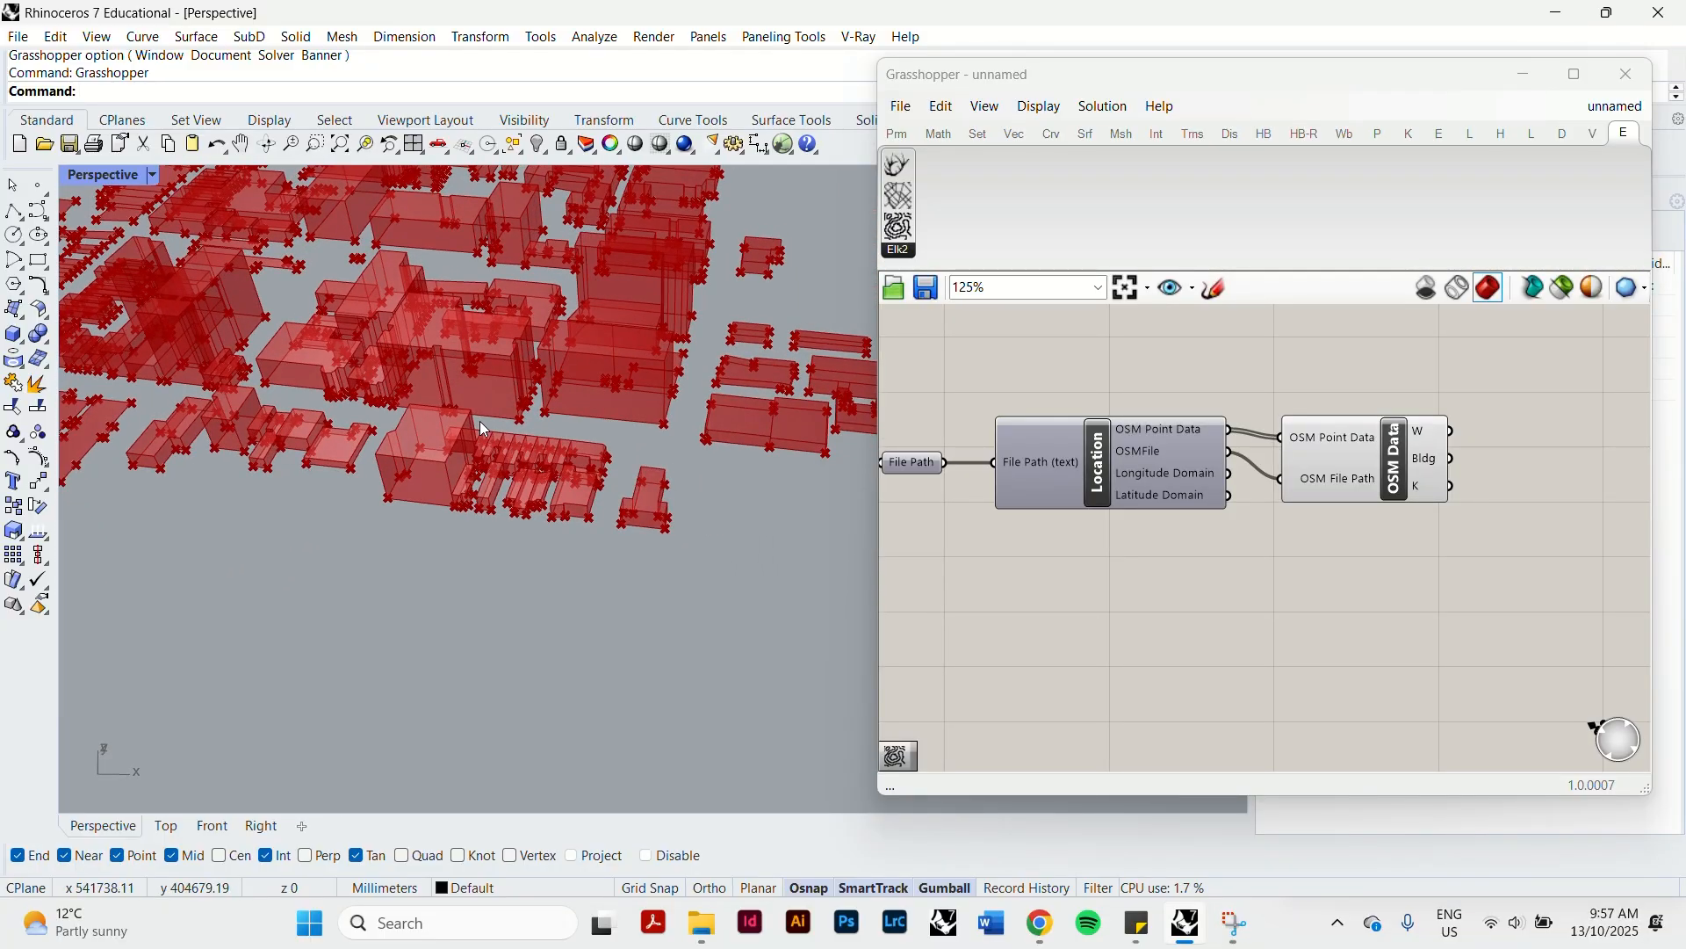
scroll(370, 355, "down", 6)
right_click_drag(371, 355, 472, 497)
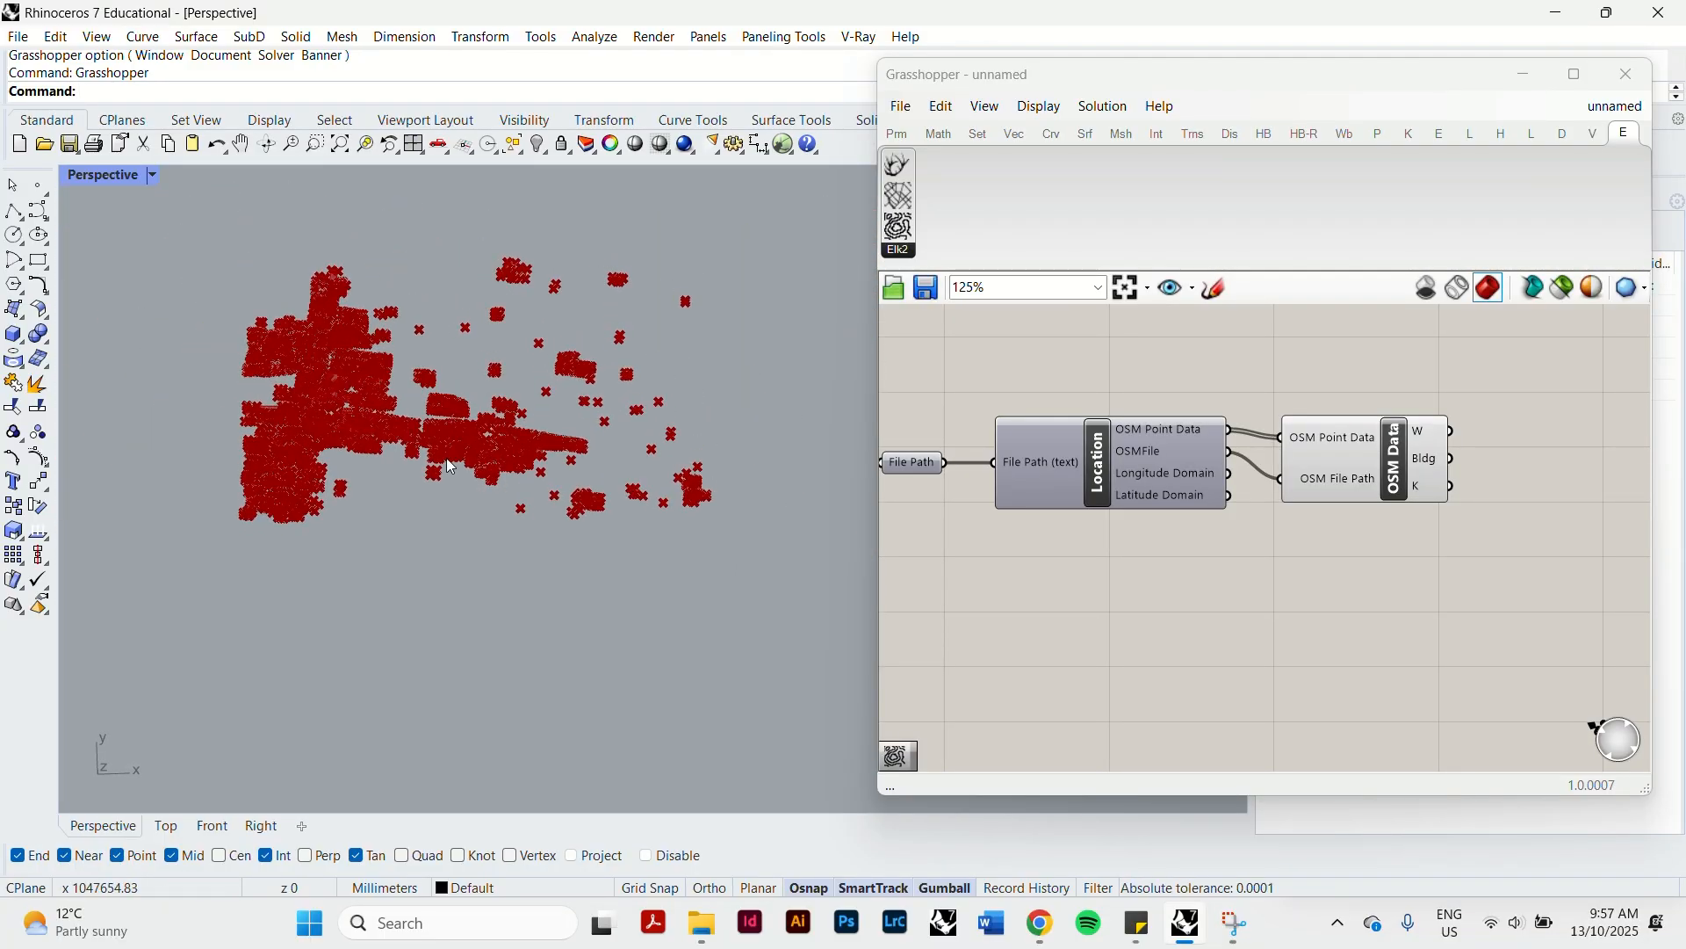
scroll(365, 387, "up", 9)
scroll(440, 452, "down", 8)
scroll(433, 451, "up", 8)
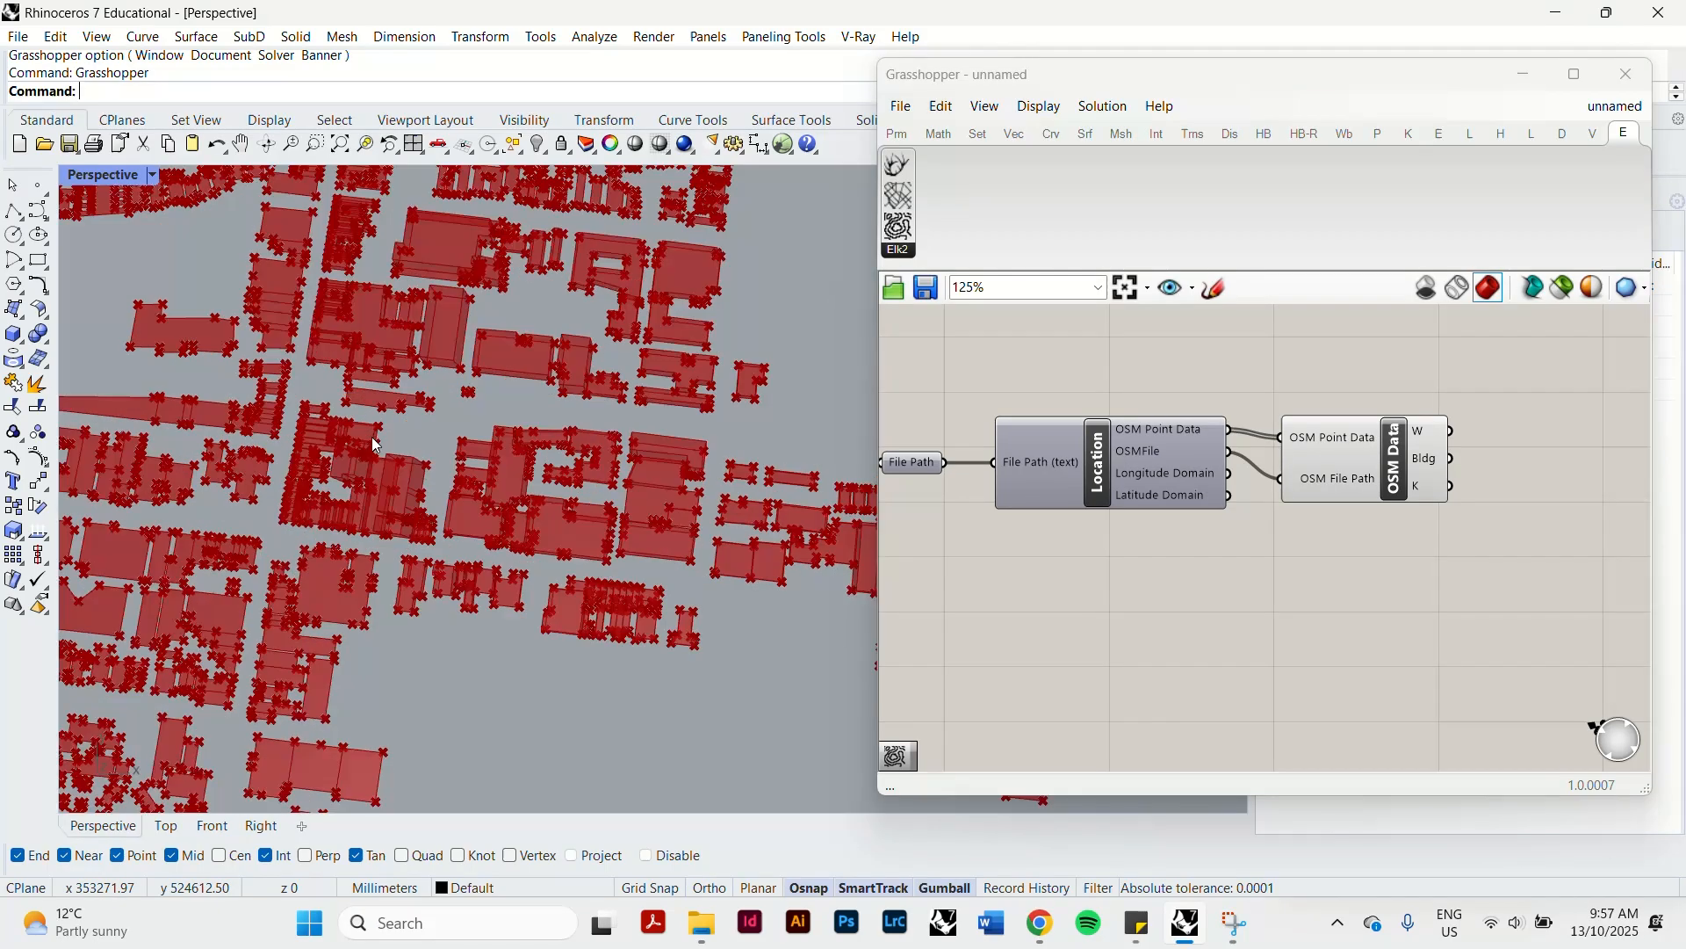
right_click_drag(371, 436, 355, 374)
scroll(362, 434, "down", 7)
scroll(324, 354, "up", 13)
scroll(362, 360, "up", 3)
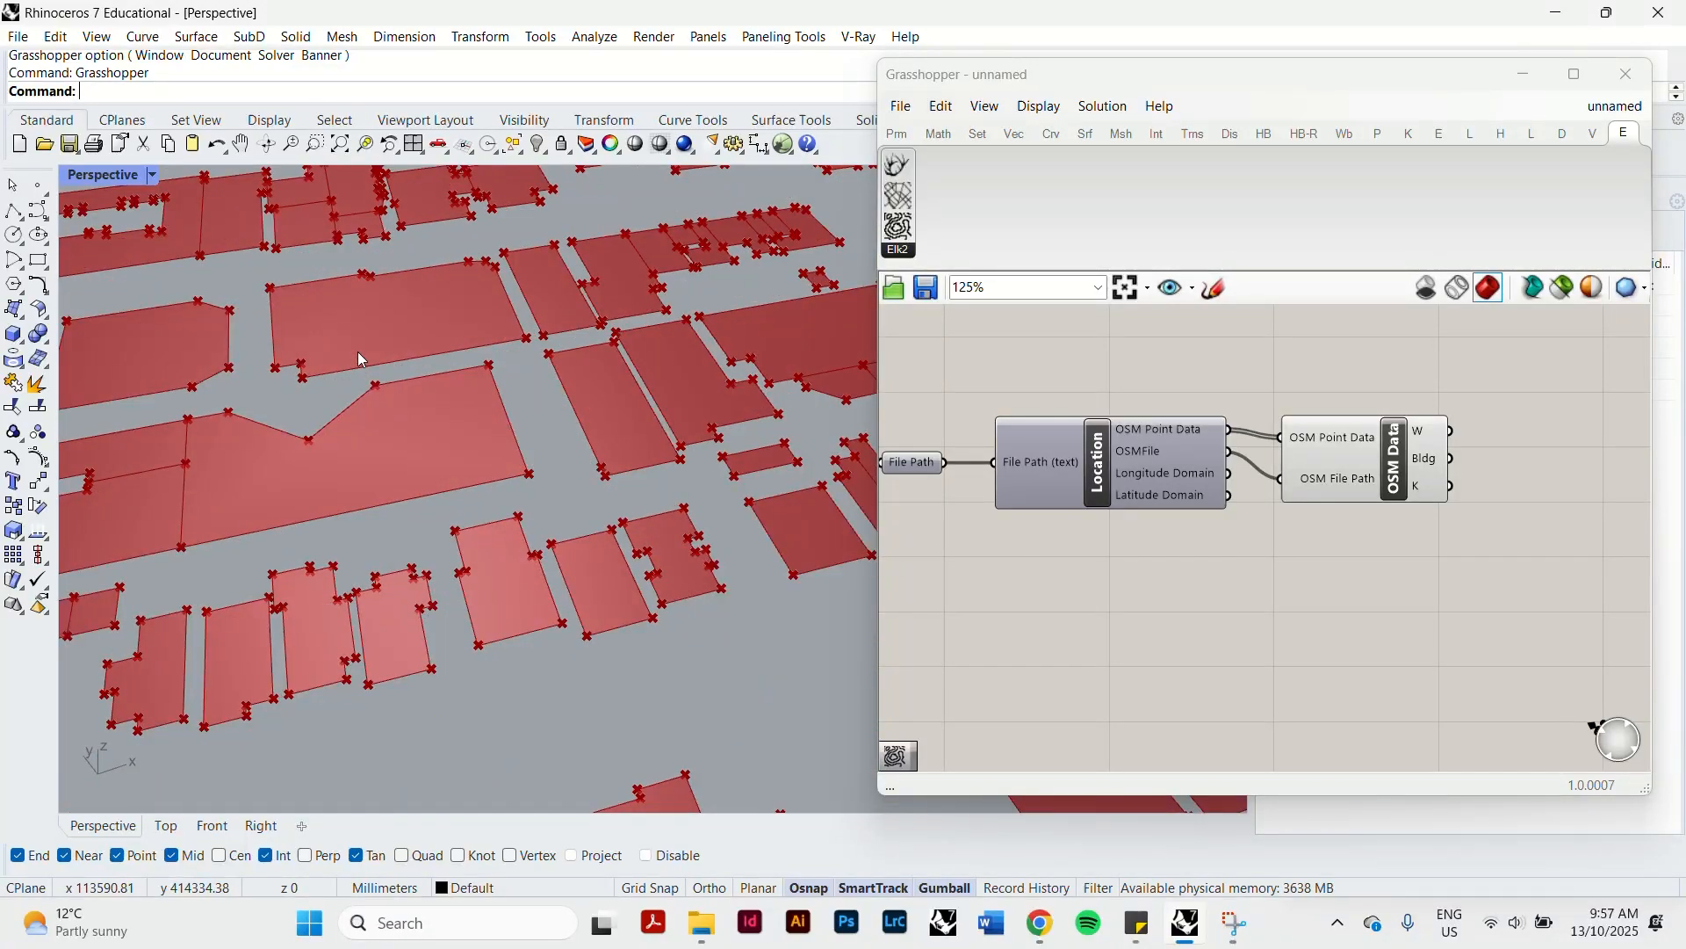
scroll(362, 360, "down", 6)
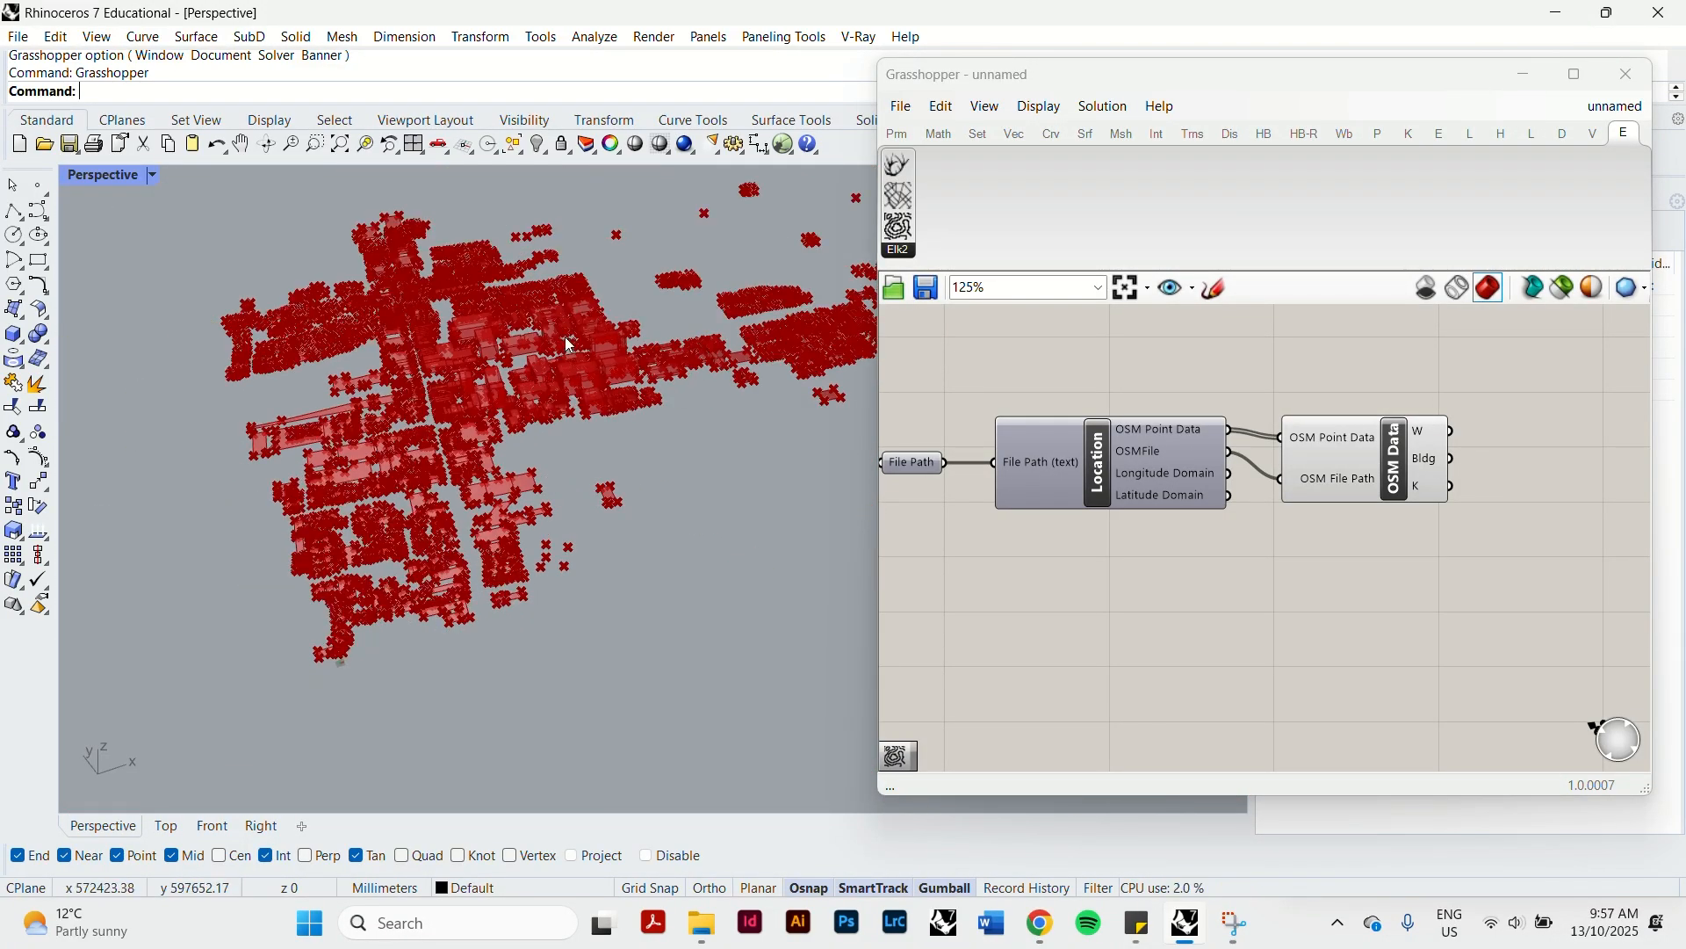
scroll(563, 341, "up", 5)
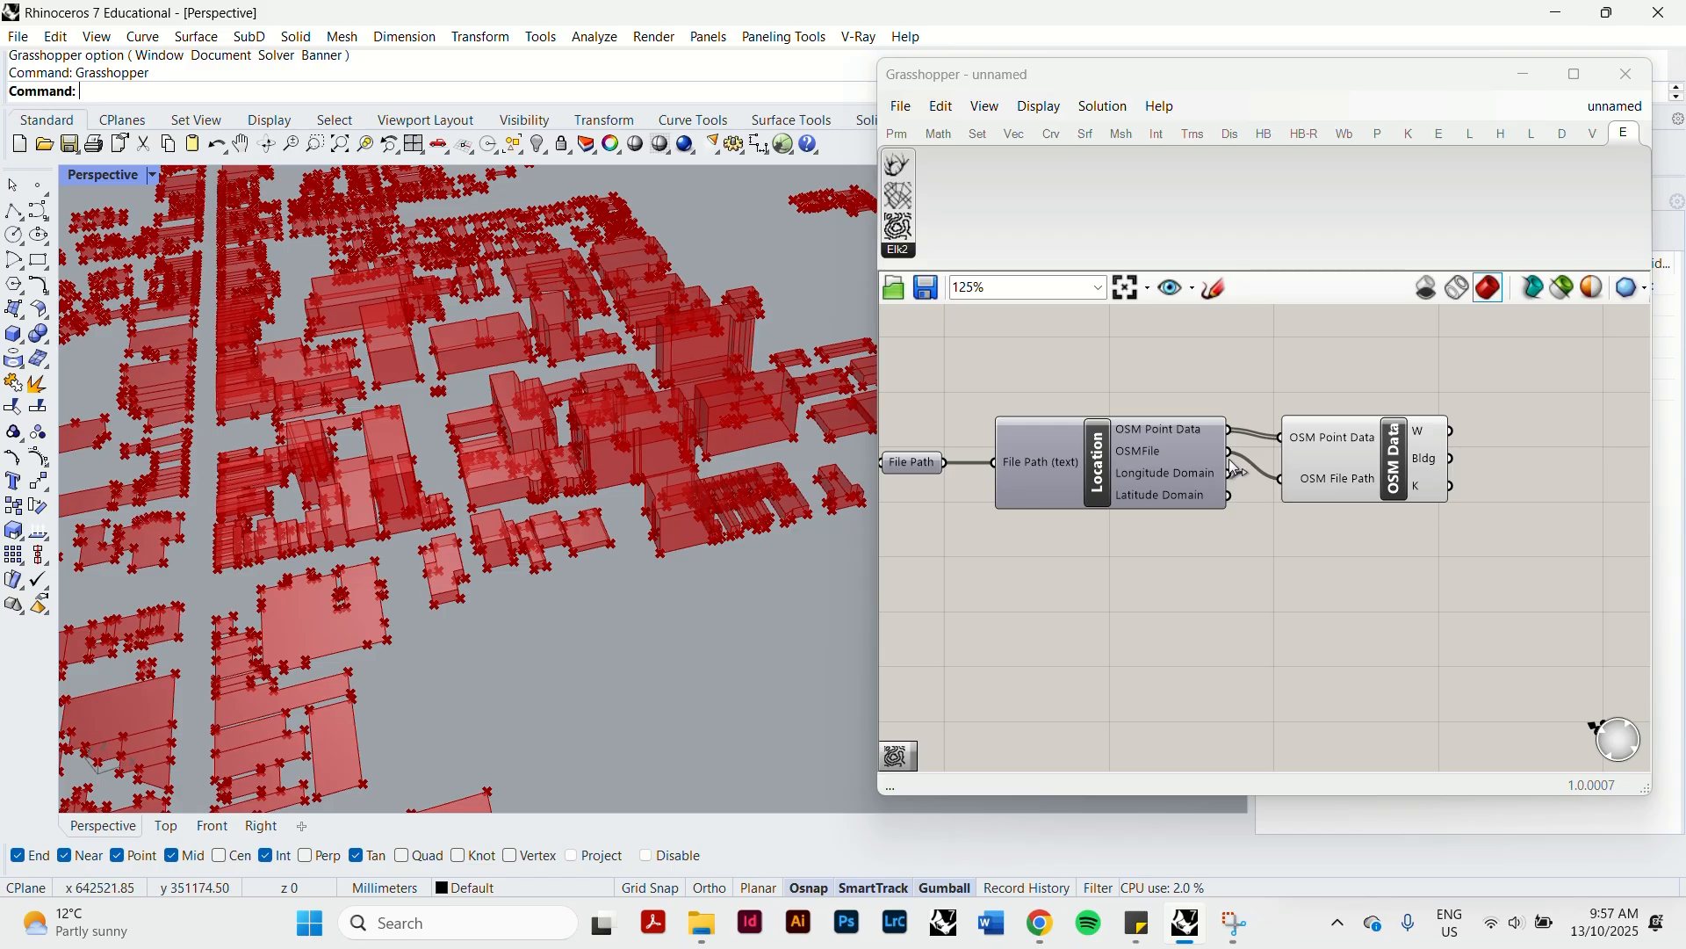
Move the building OSM Data component slightly farther from the Location component.
left_click_drag(1352, 459, 1387, 452)
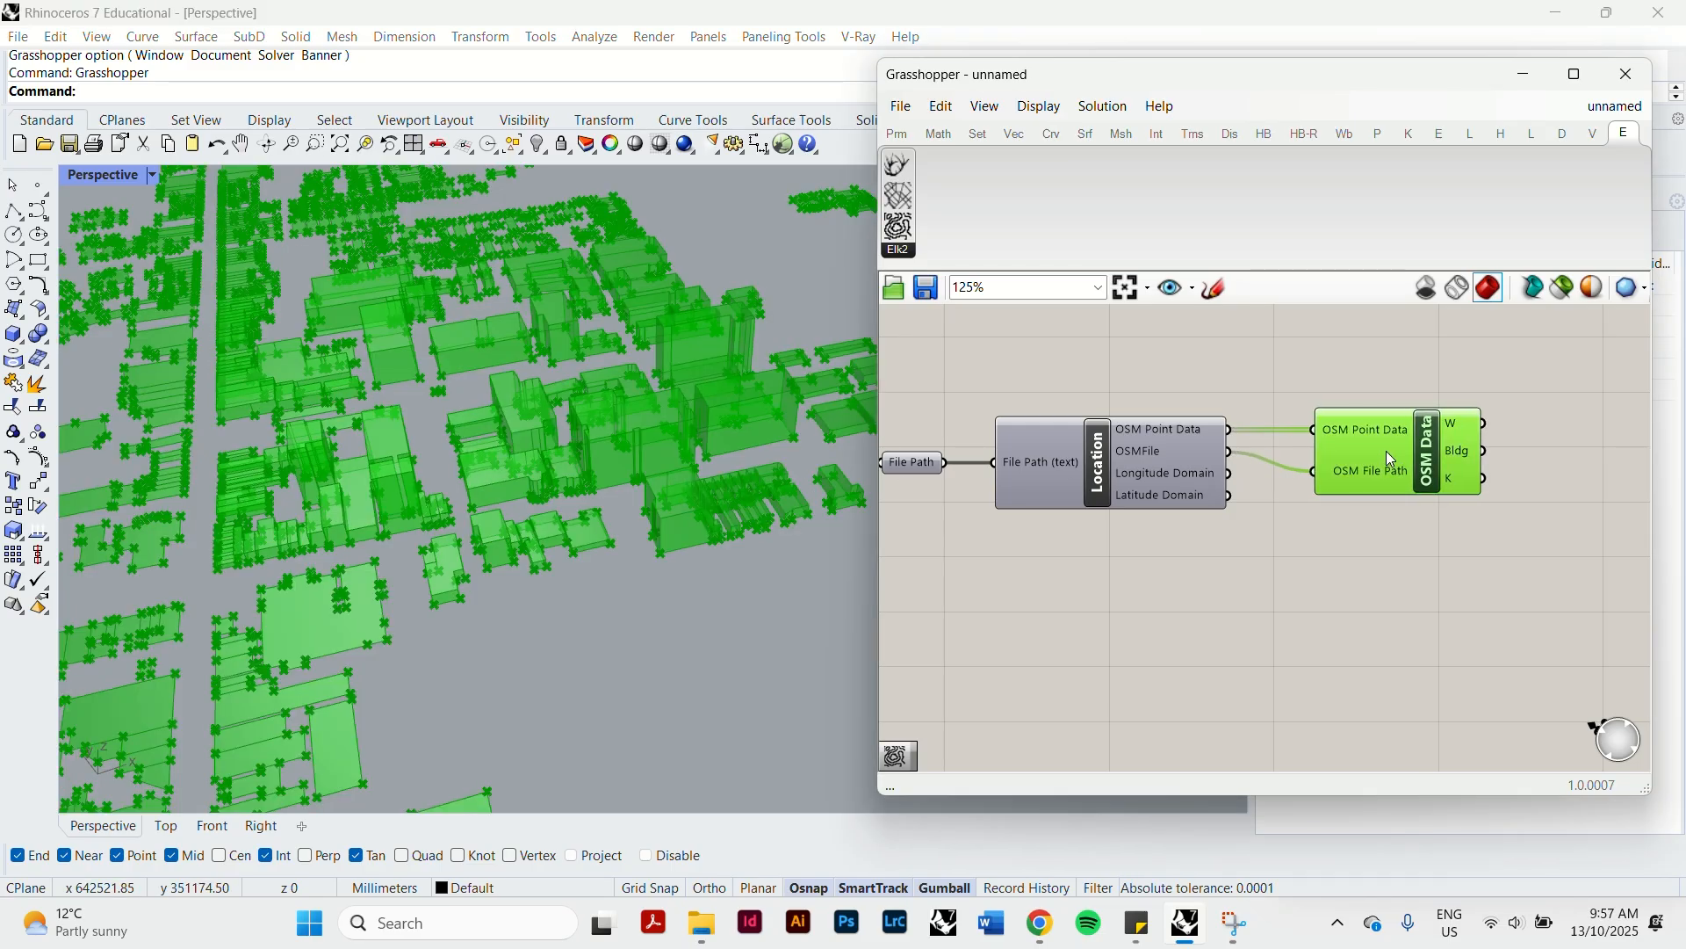
left_click(1232, 562)
scroll(539, 497, "down", 6)
right_click_drag(555, 511, 637, 545)
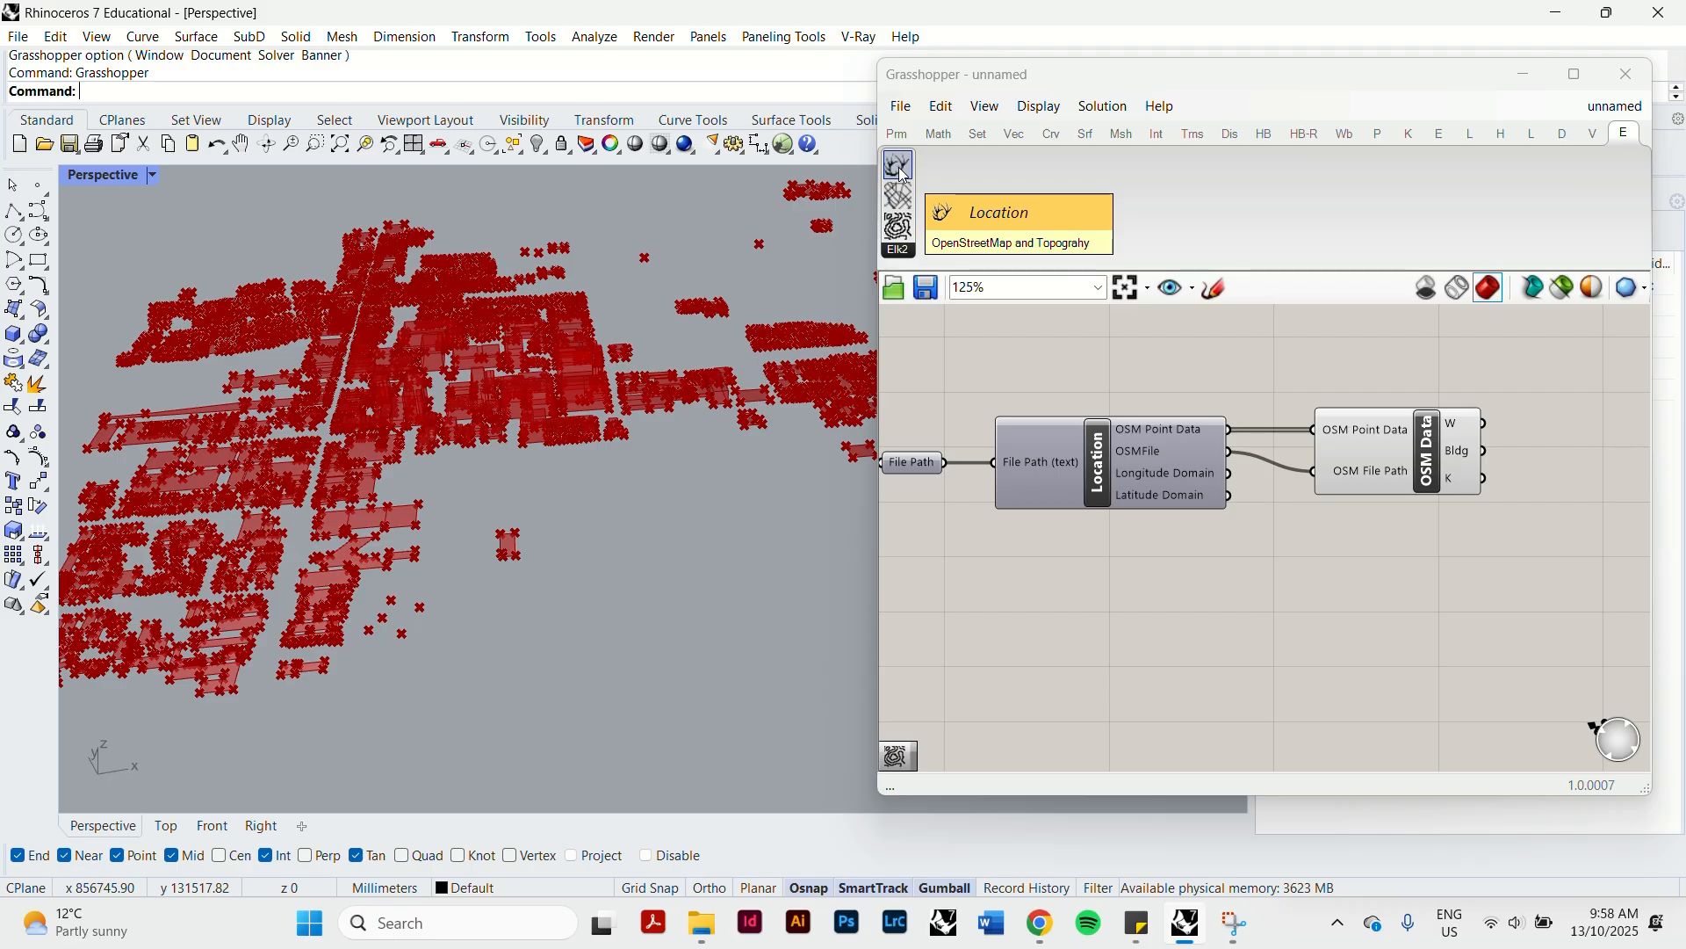
Add another OSM Data component, duplicate it twice, and stack the three below the building OSM Data component.
left_click_drag(899, 195, 1415, 579)
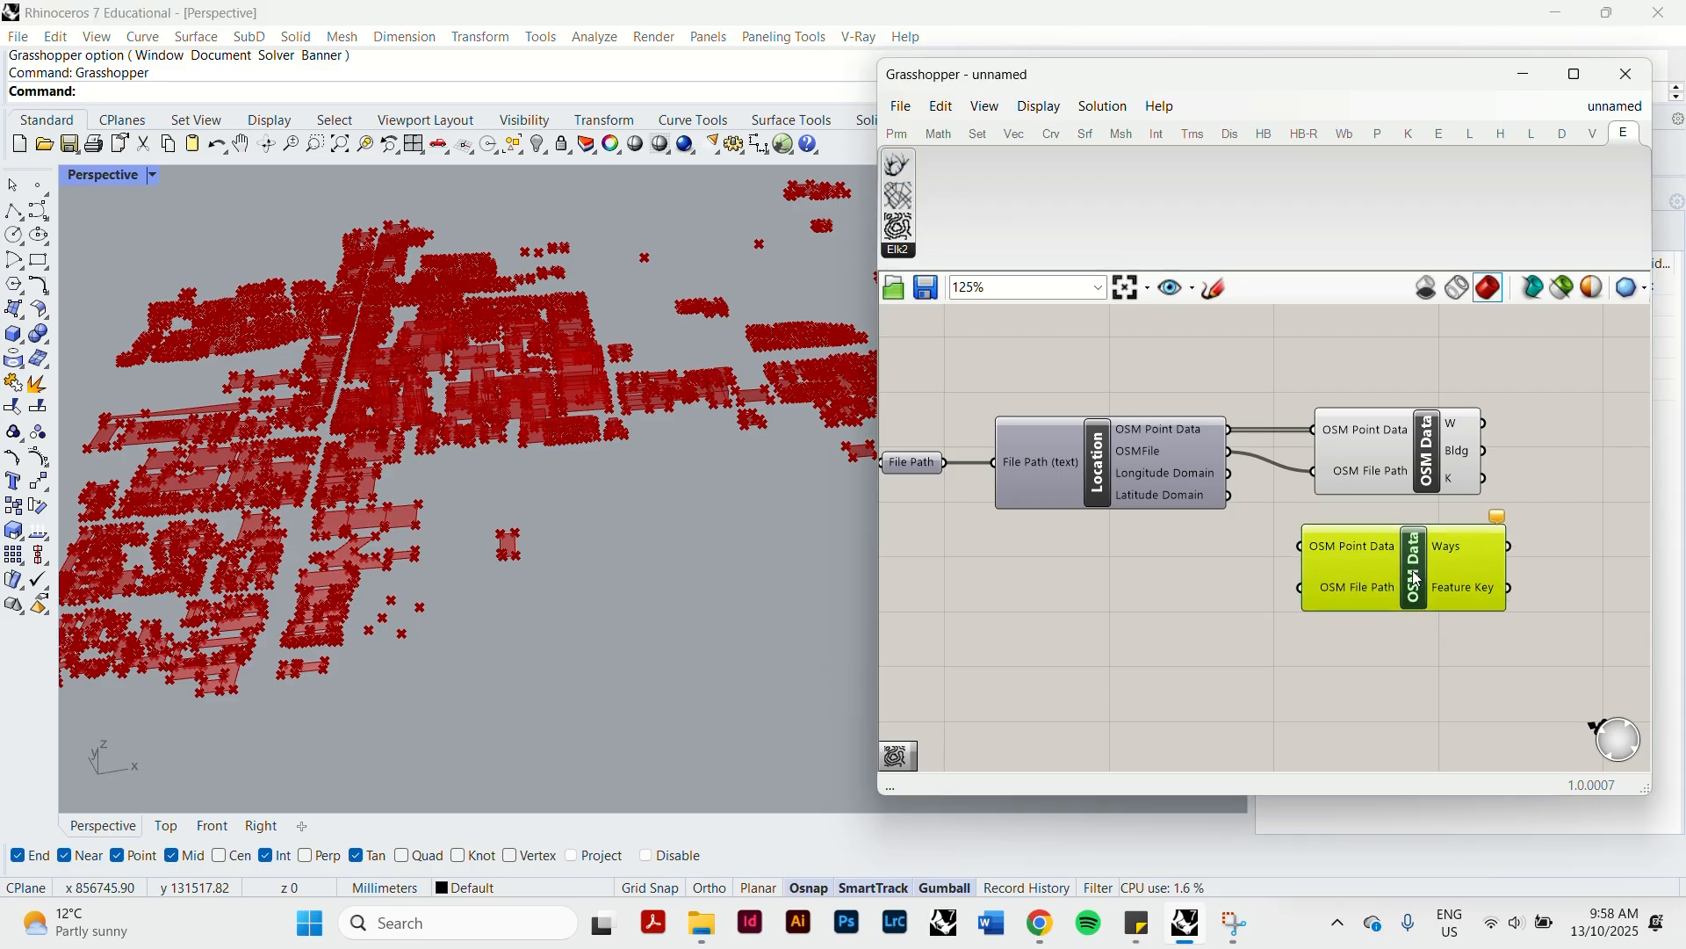
mouse_move(1414, 600)
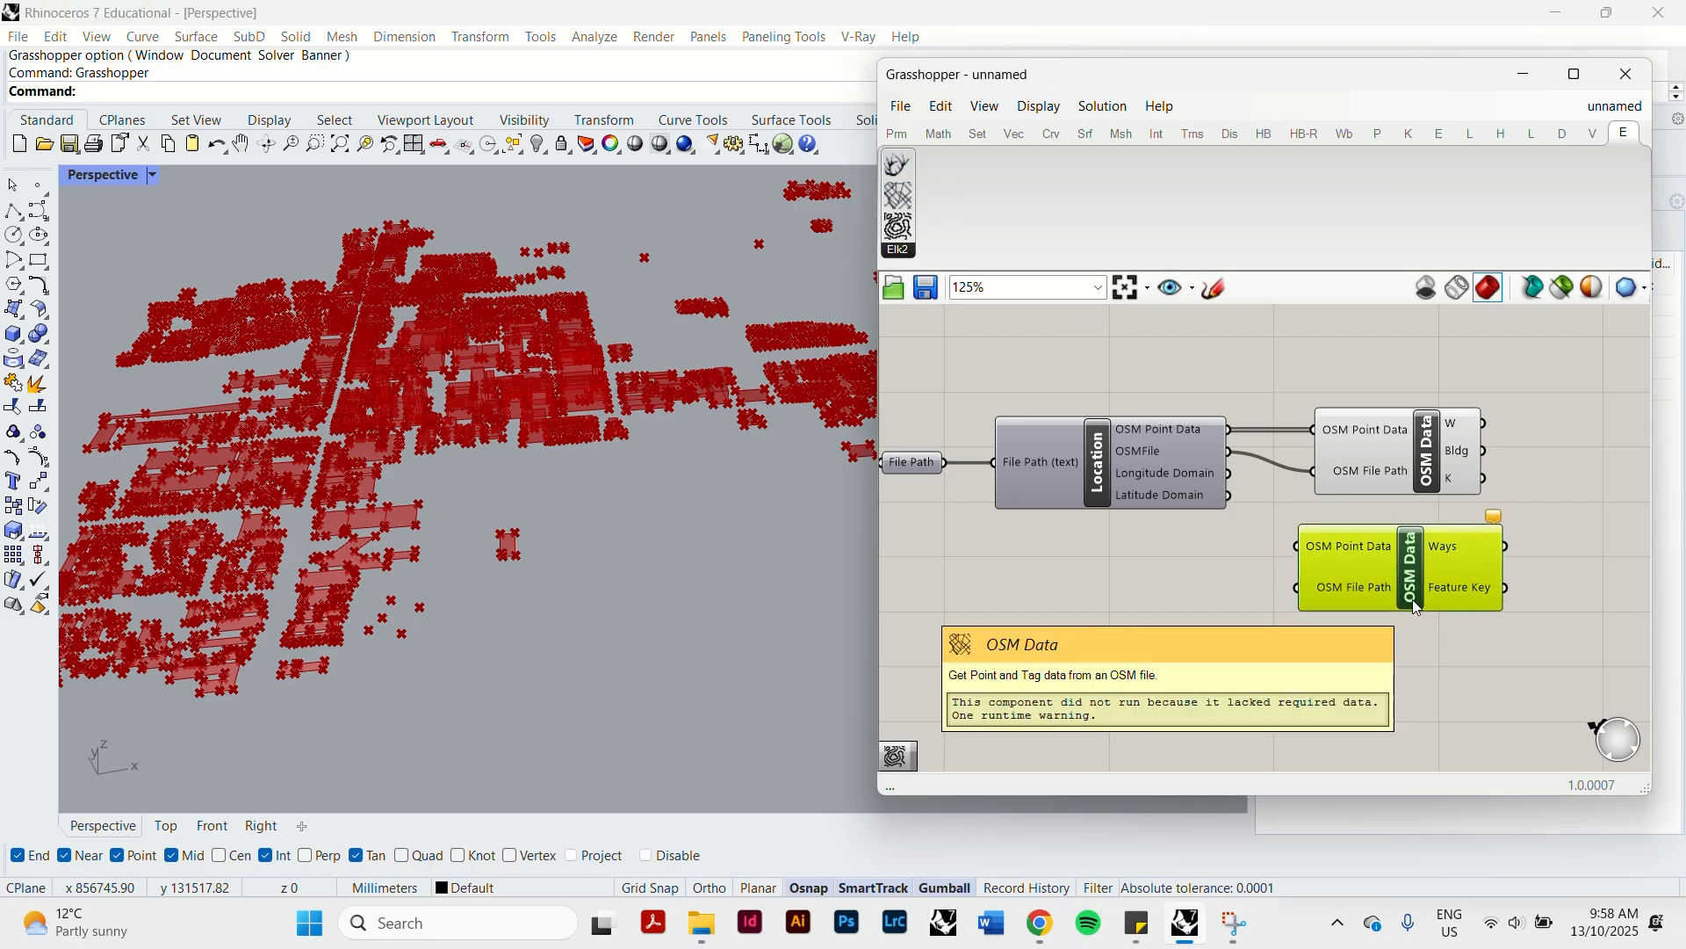
key("ctrl+c")
key("ctrl+v")
key("ctrl+v")
left_click_drag(1428, 604, 1432, 715)
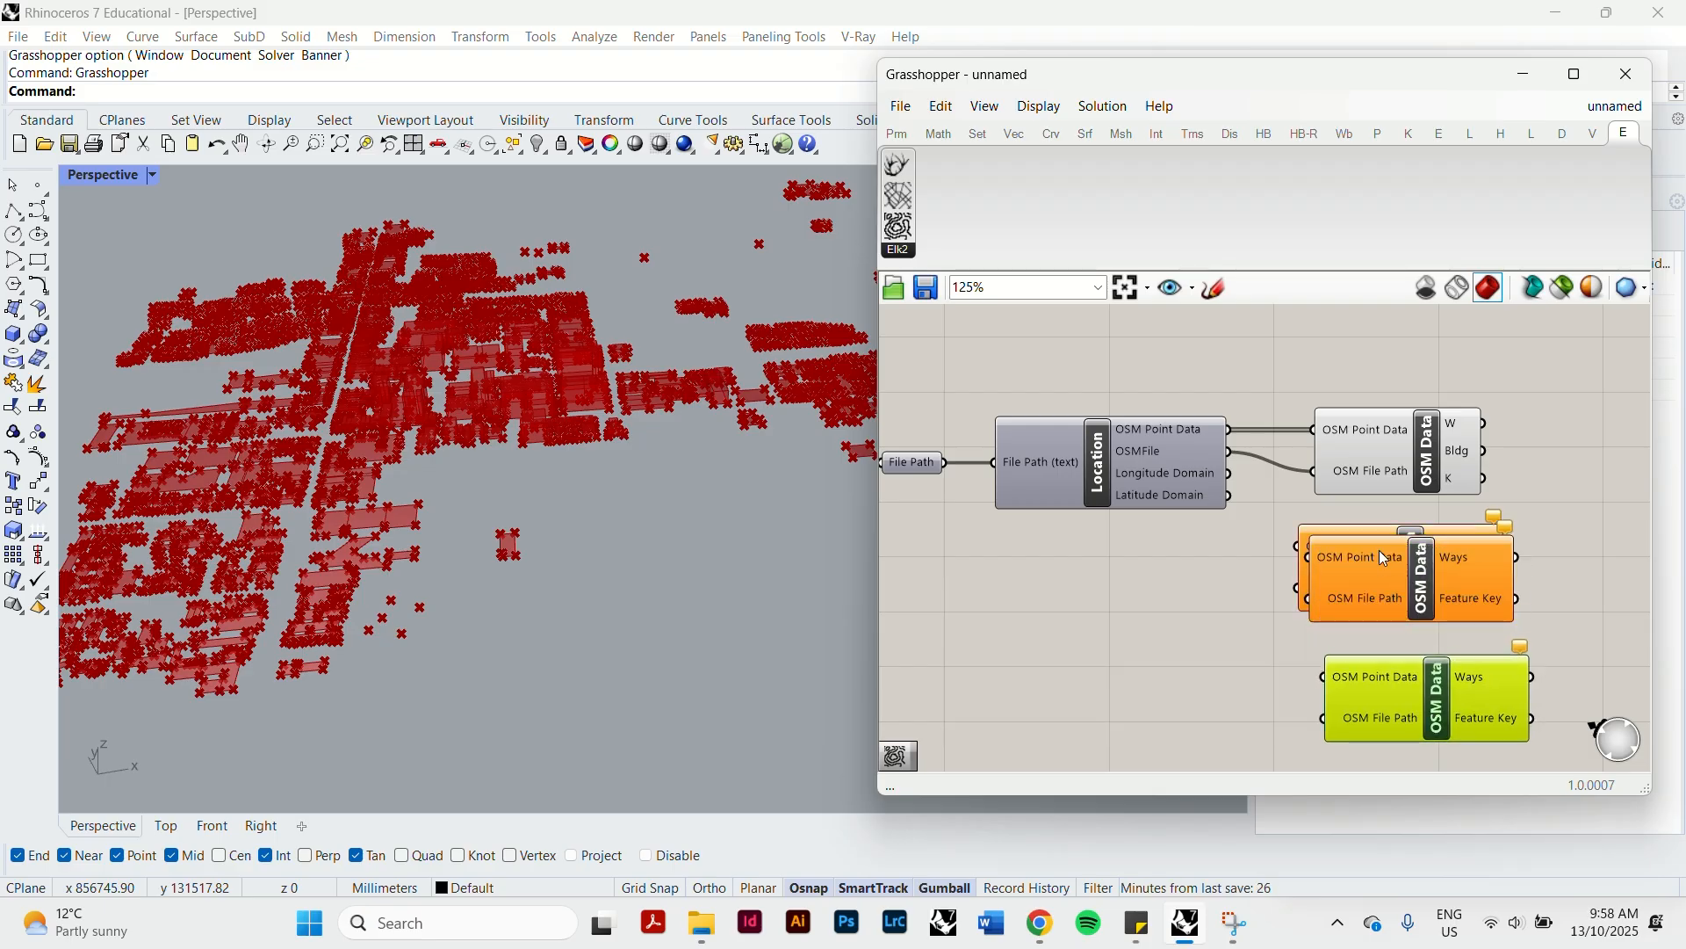
scroll(1344, 505, "down", 2)
left_click_drag(1397, 541, 1404, 695)
left_click_drag(1392, 633, 1384, 557)
Set the feature type of the uppermost new OSM Data component to waterway.
right_click(1409, 553)
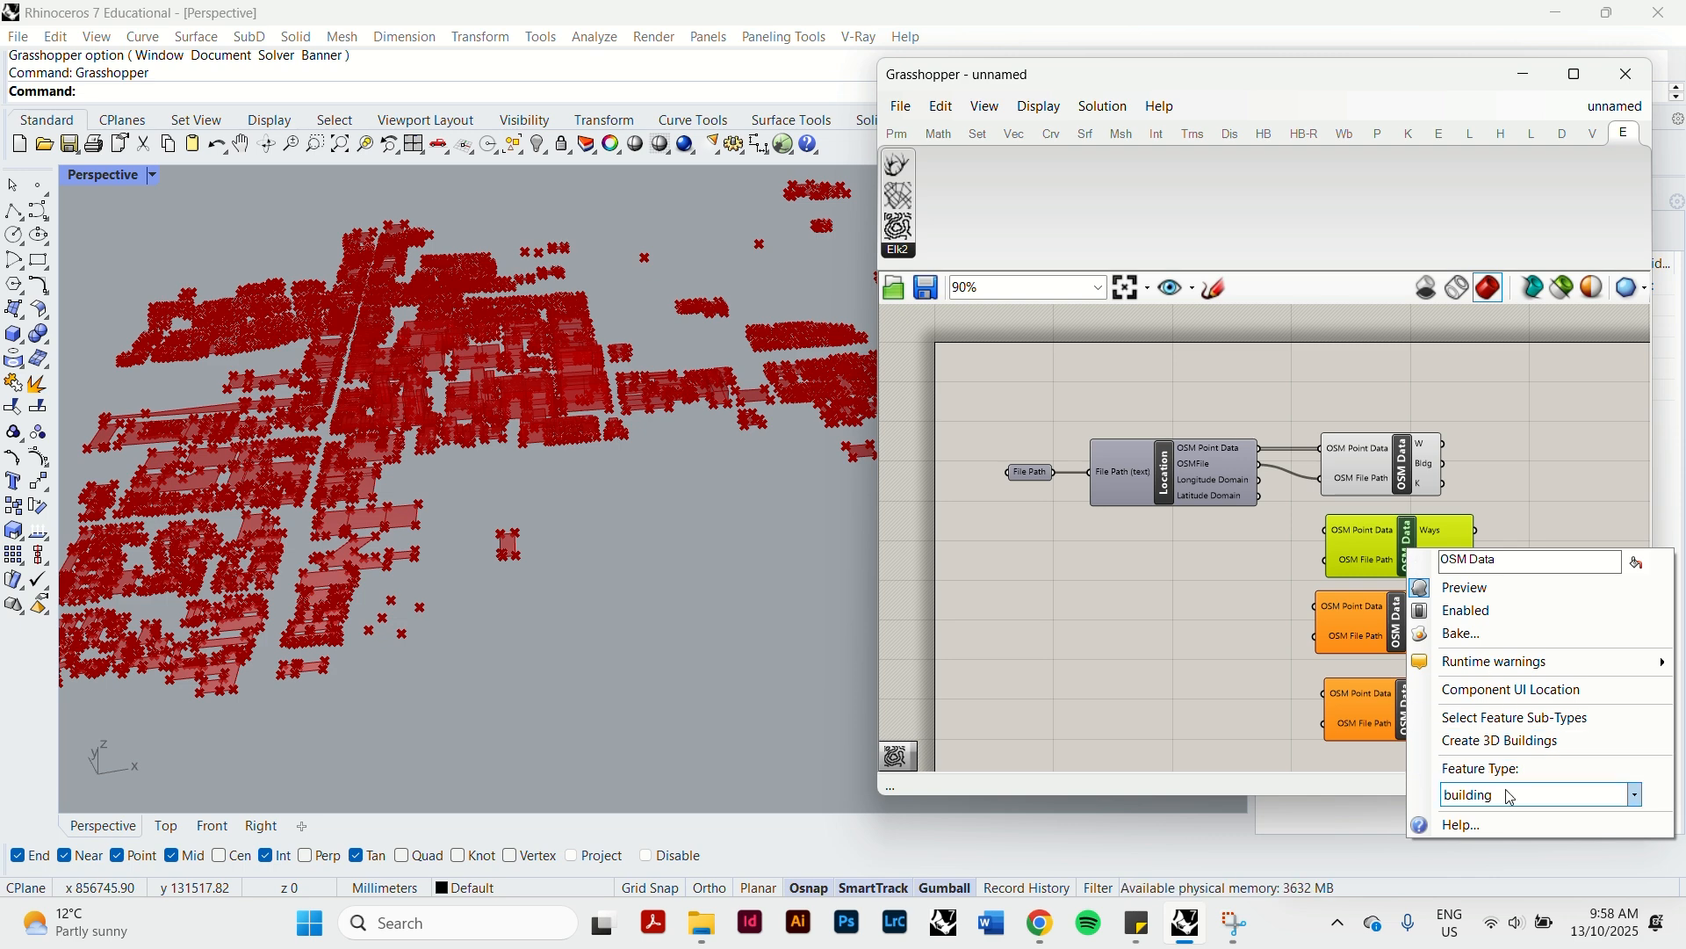
left_click(1637, 795)
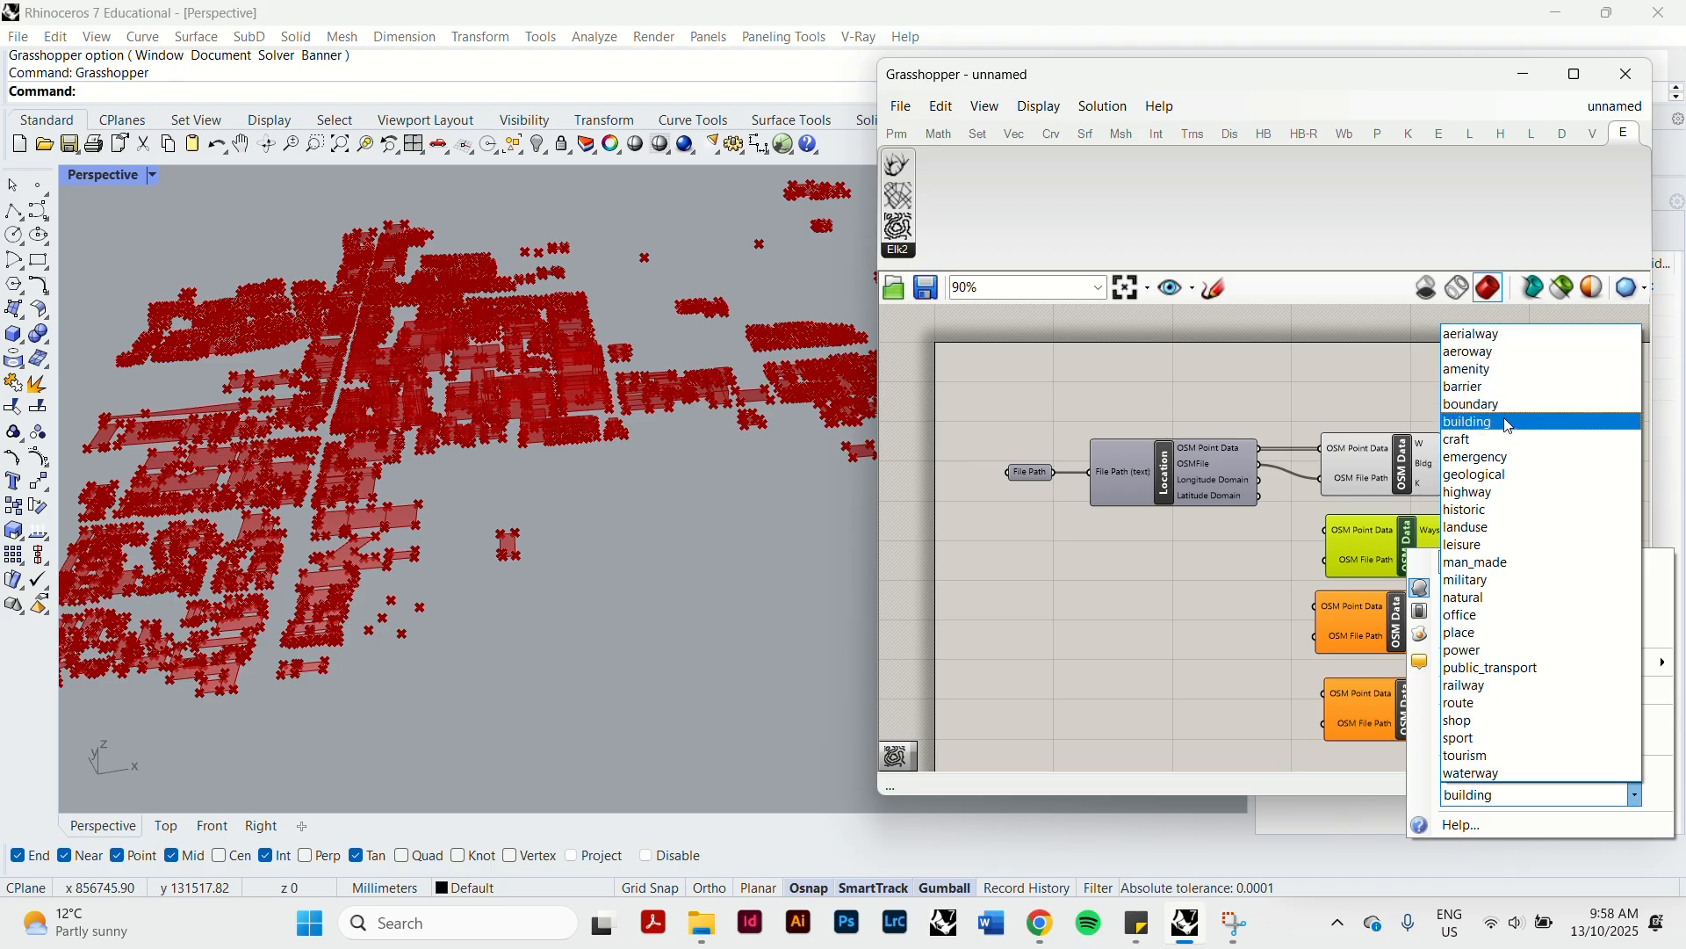
left_click(1529, 774)
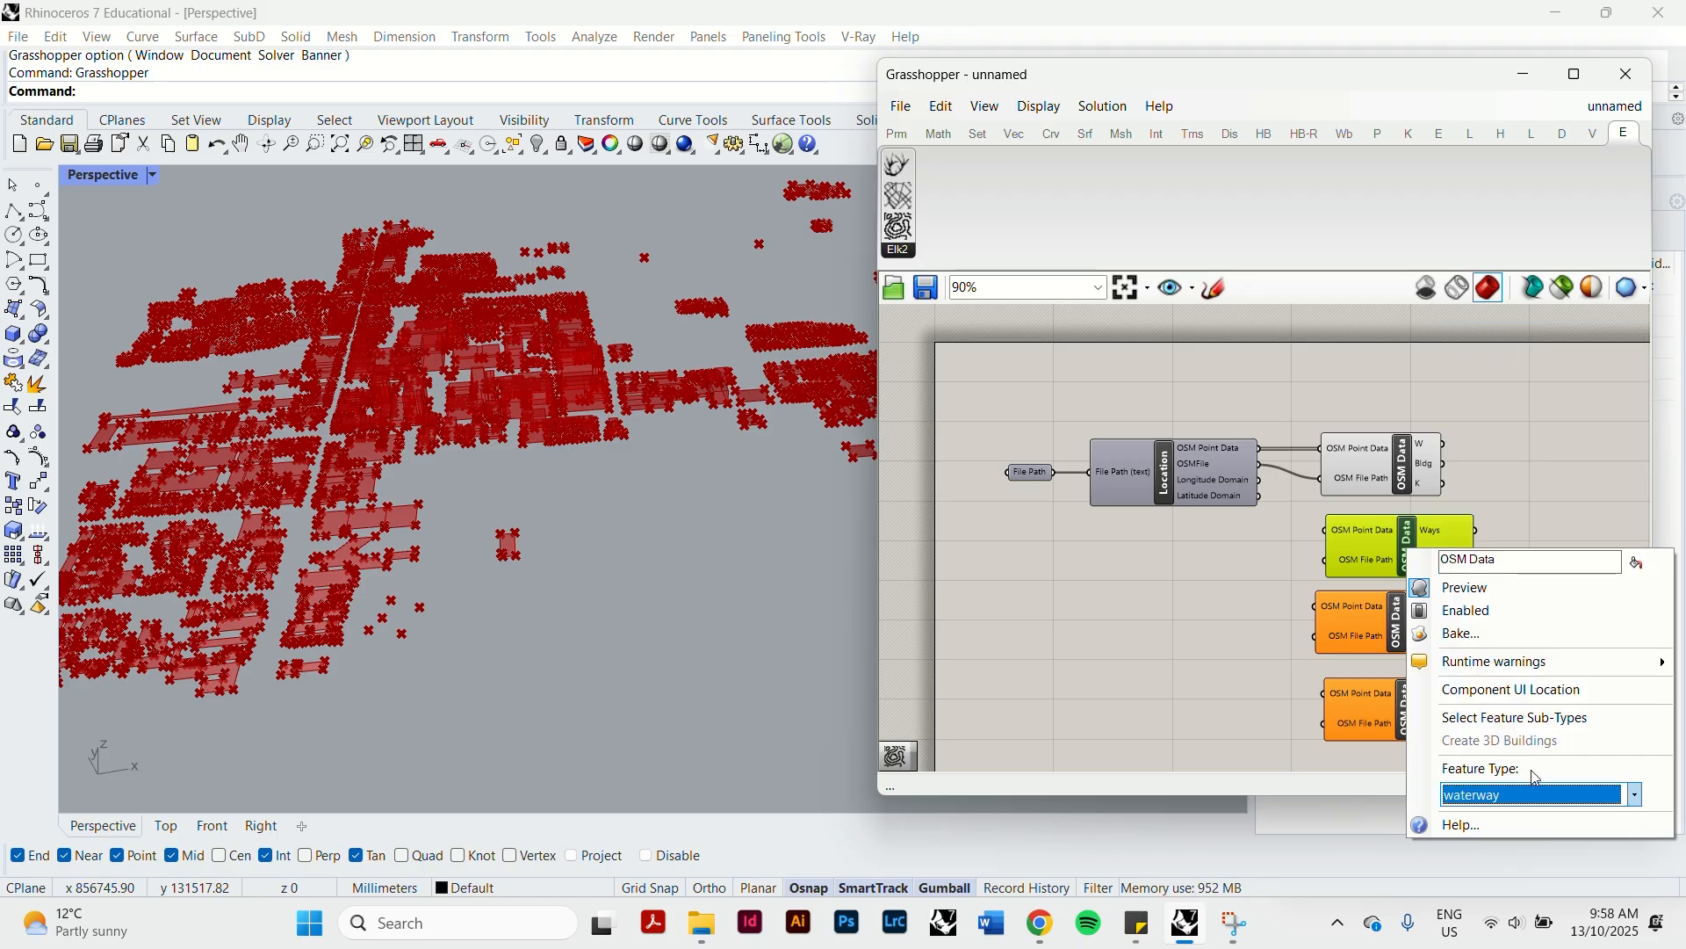
Set the feature type of the middle new OSM Data component to highway and the lowest one to railway.
left_click(1162, 652)
right_click(1405, 631)
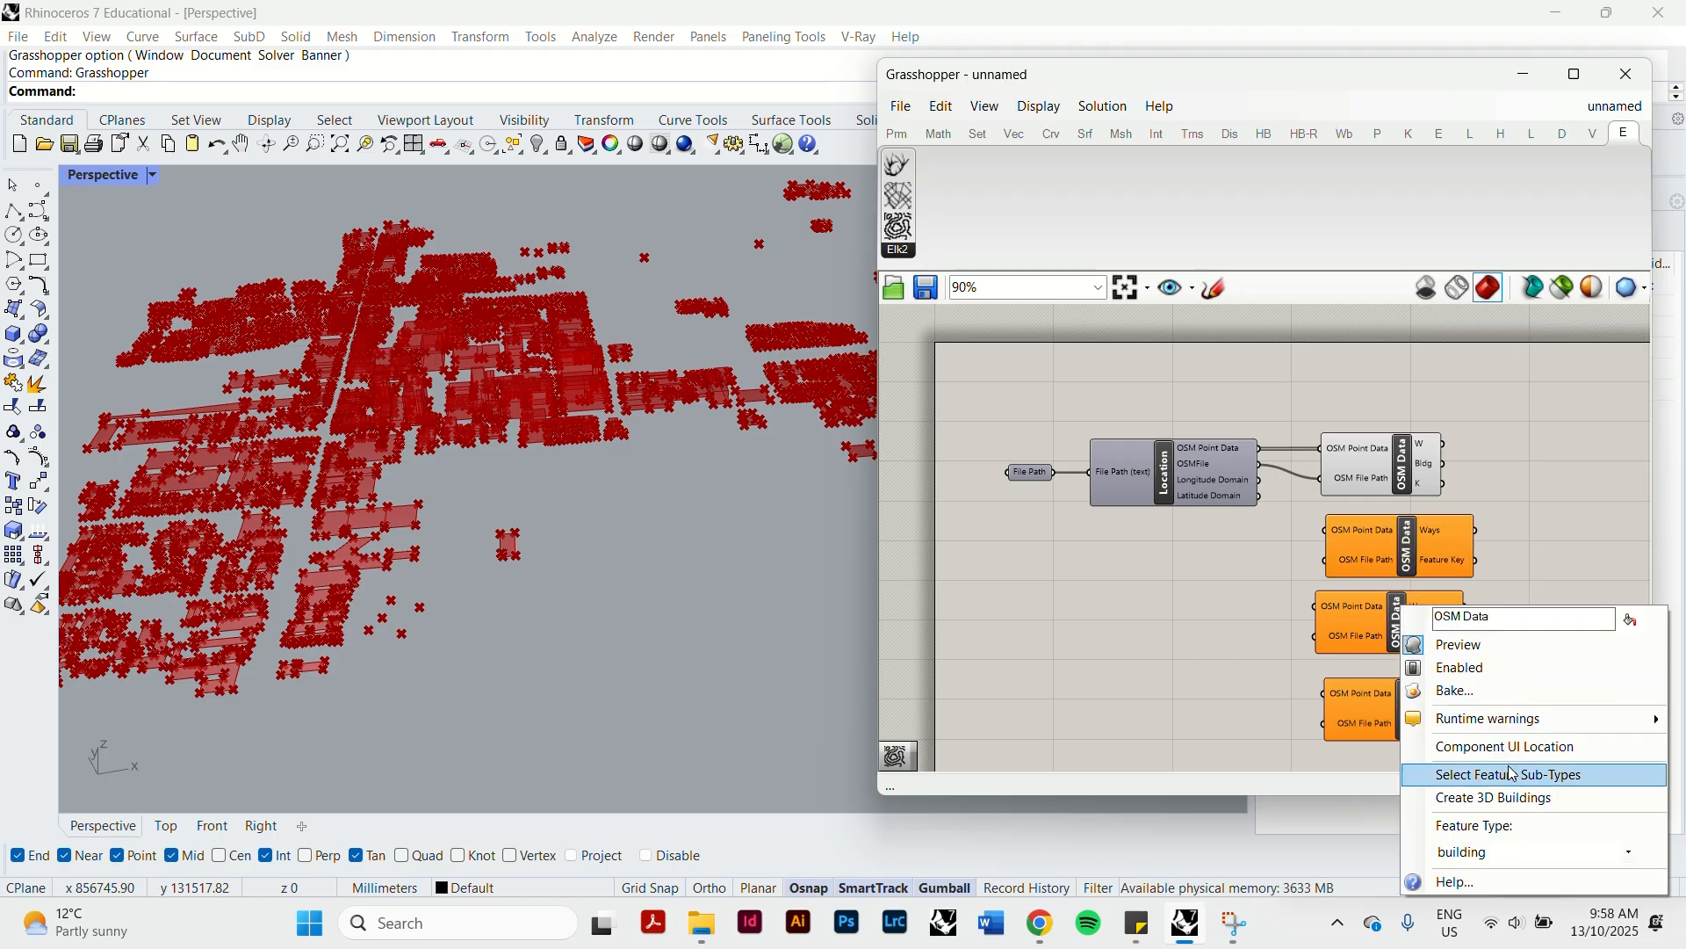
left_click(1502, 851)
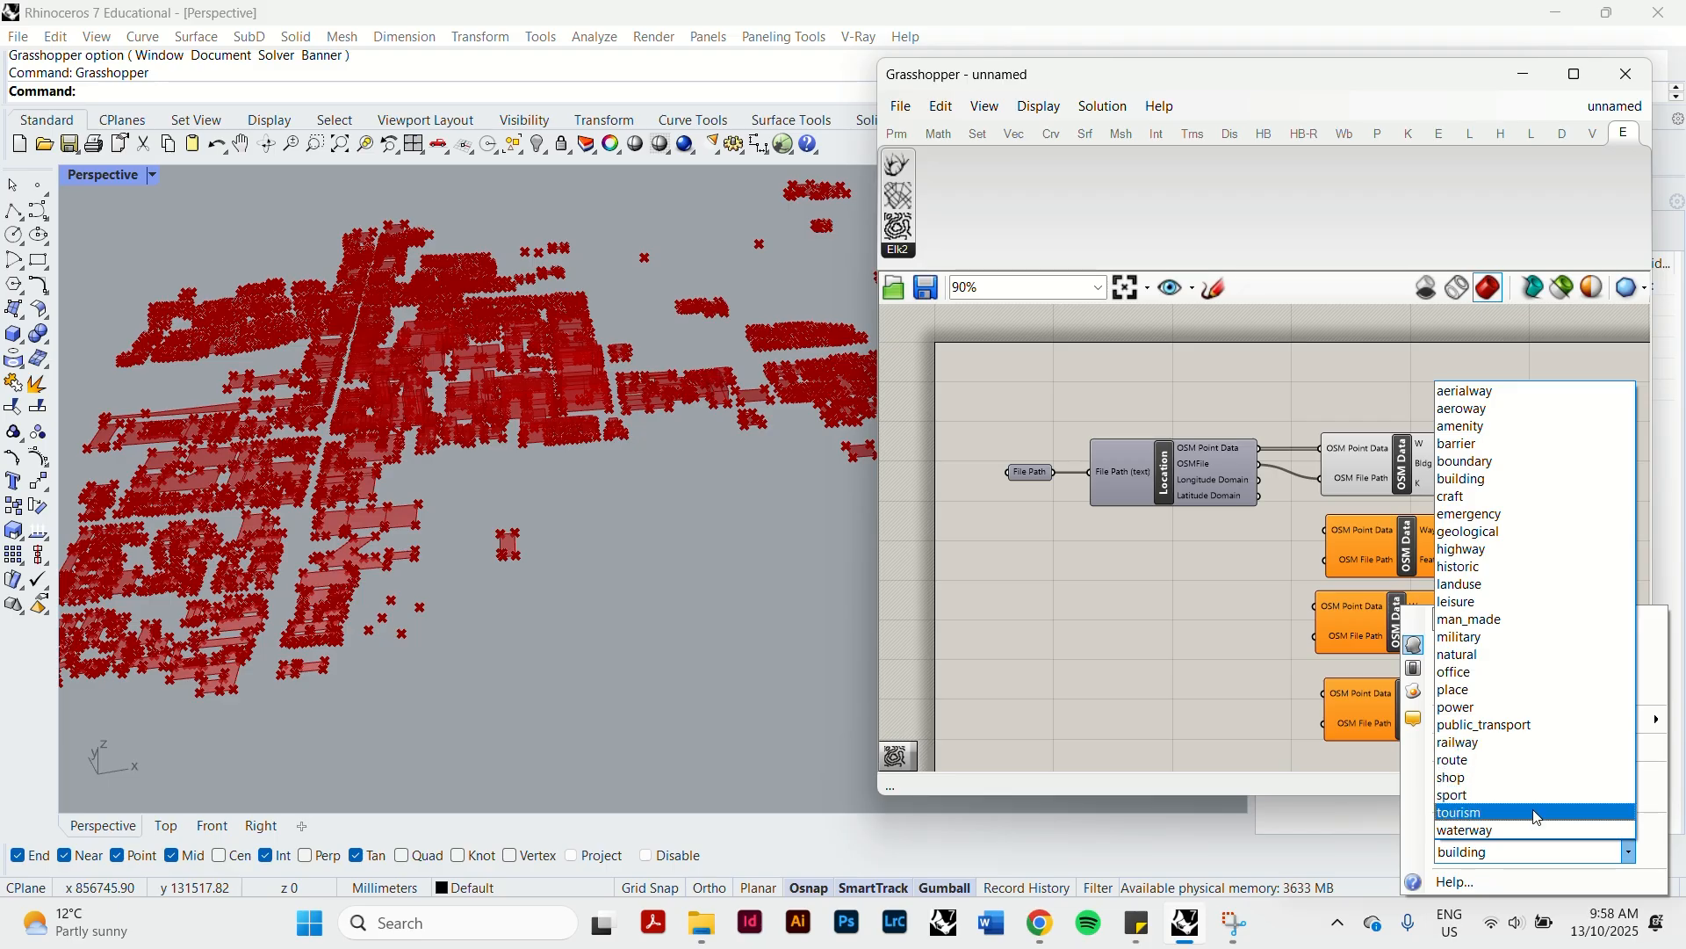
left_click(1506, 552)
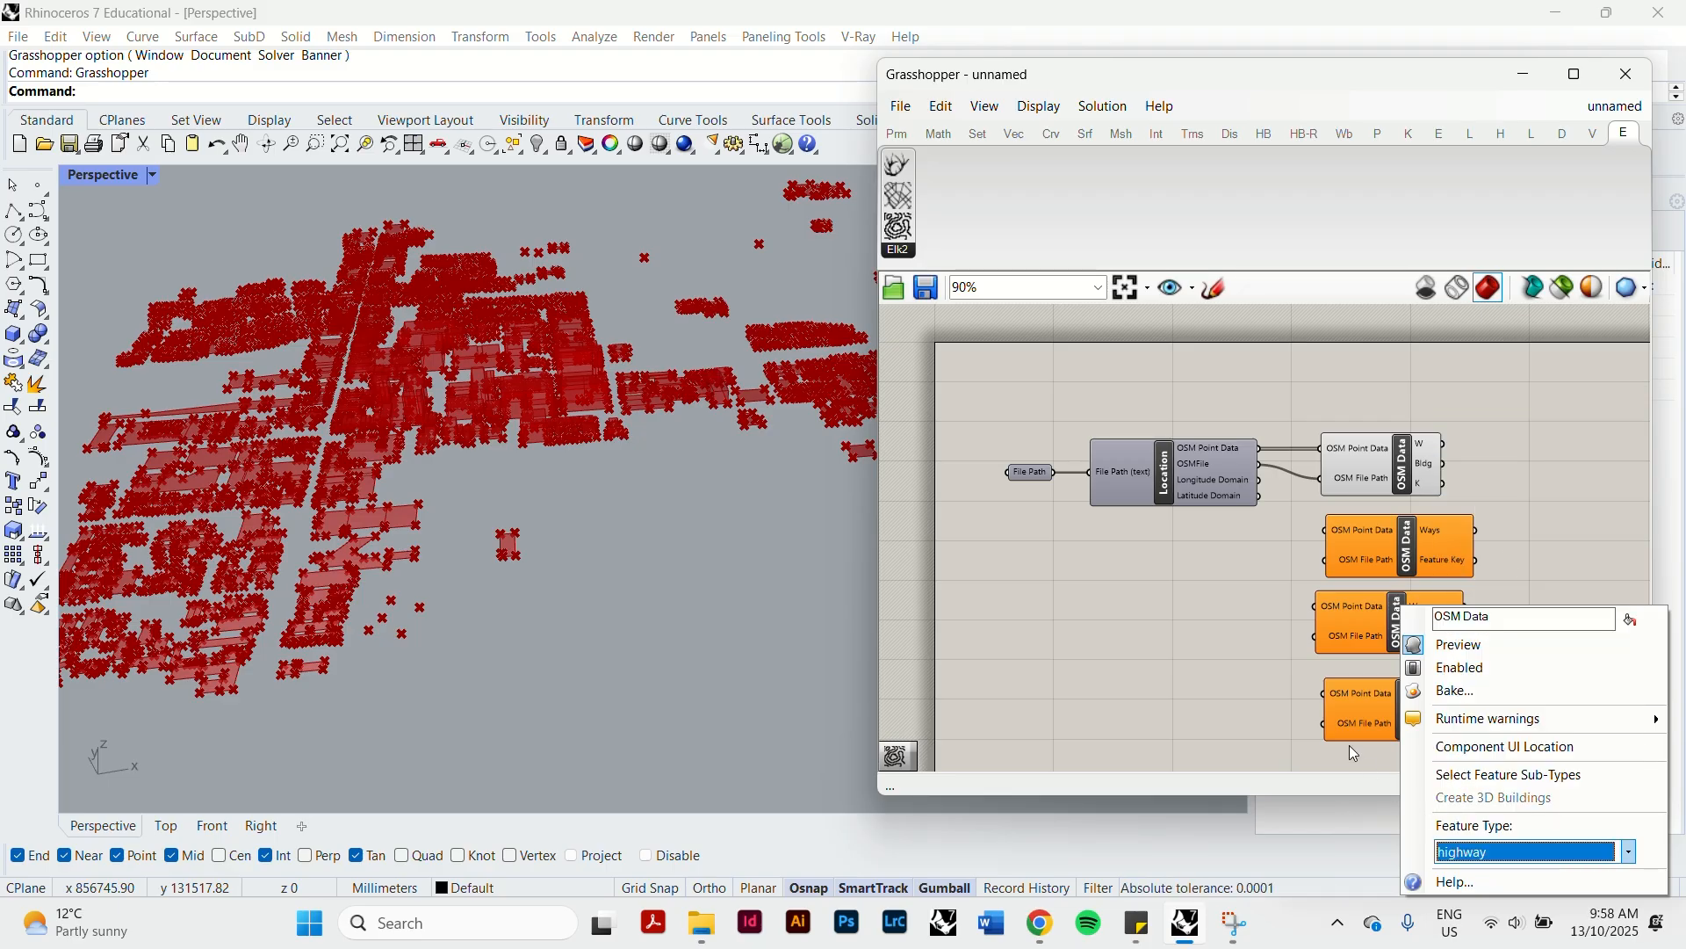
right_click(1414, 710)
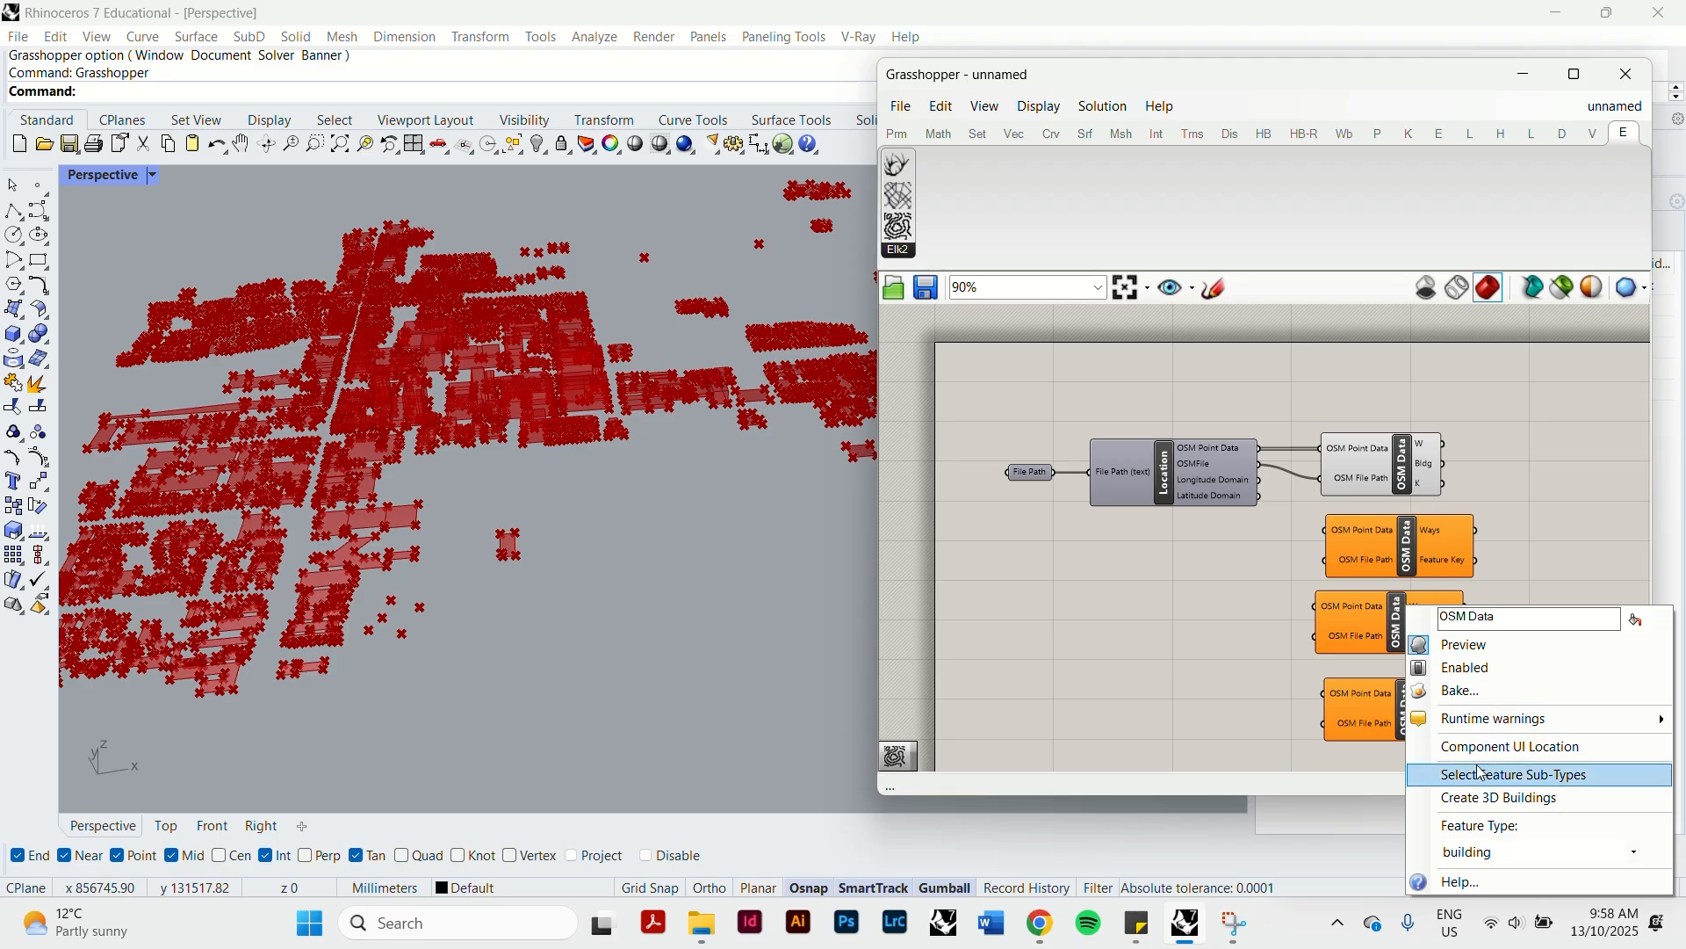
left_click(1489, 856)
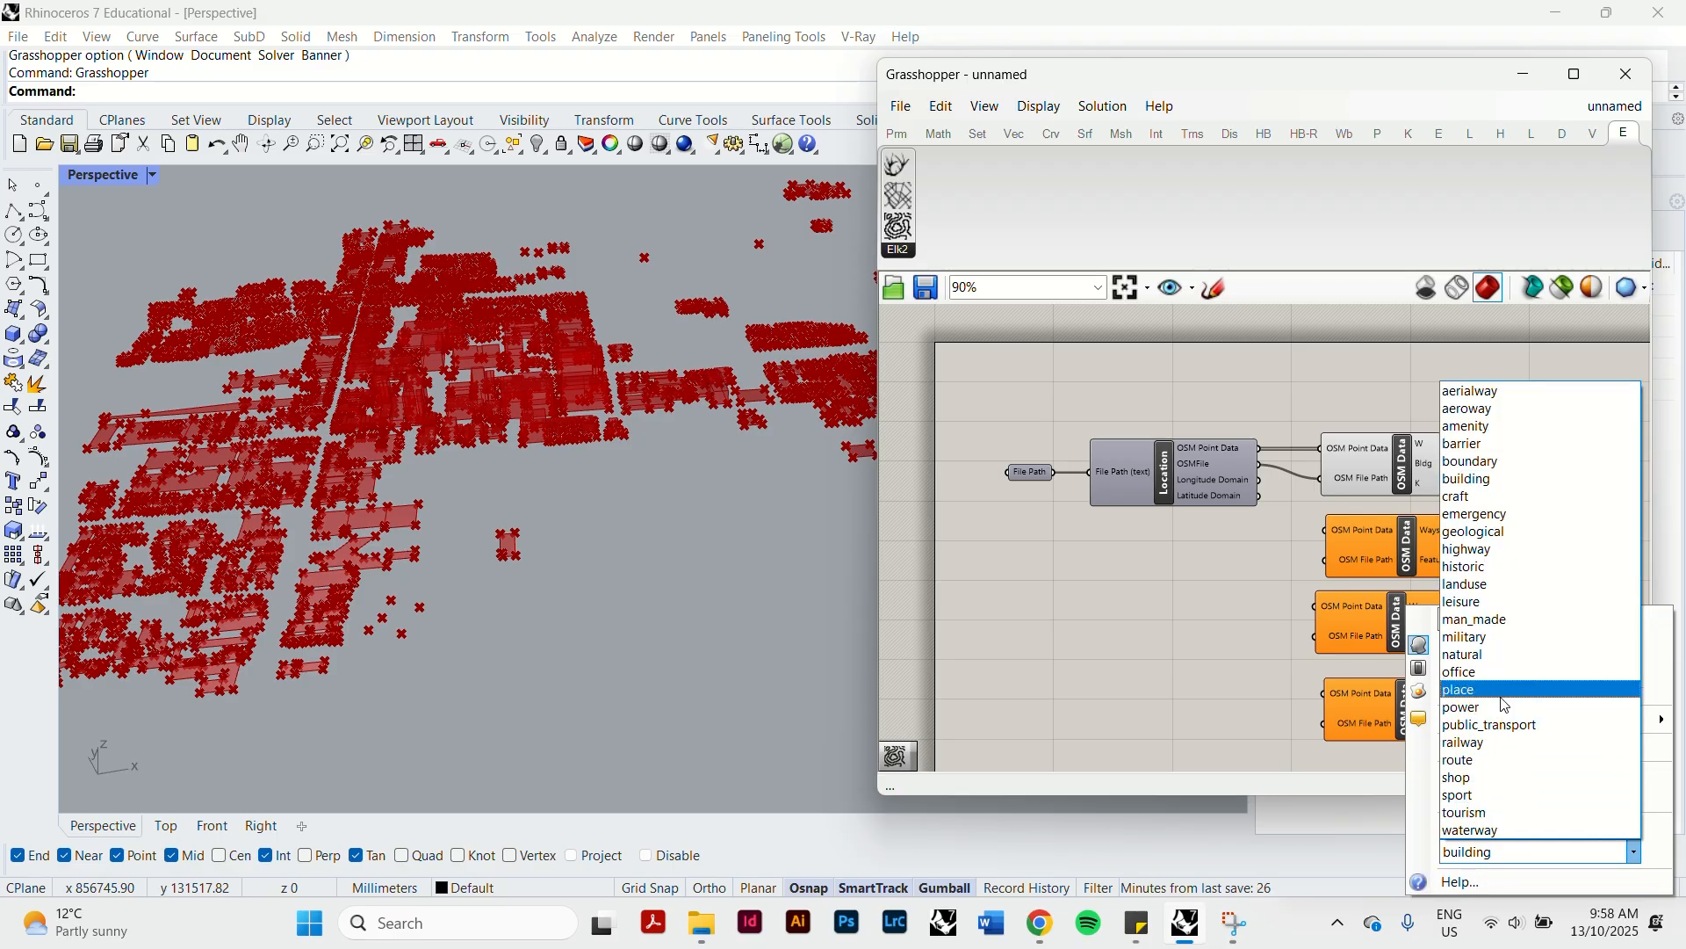
left_click(1488, 744)
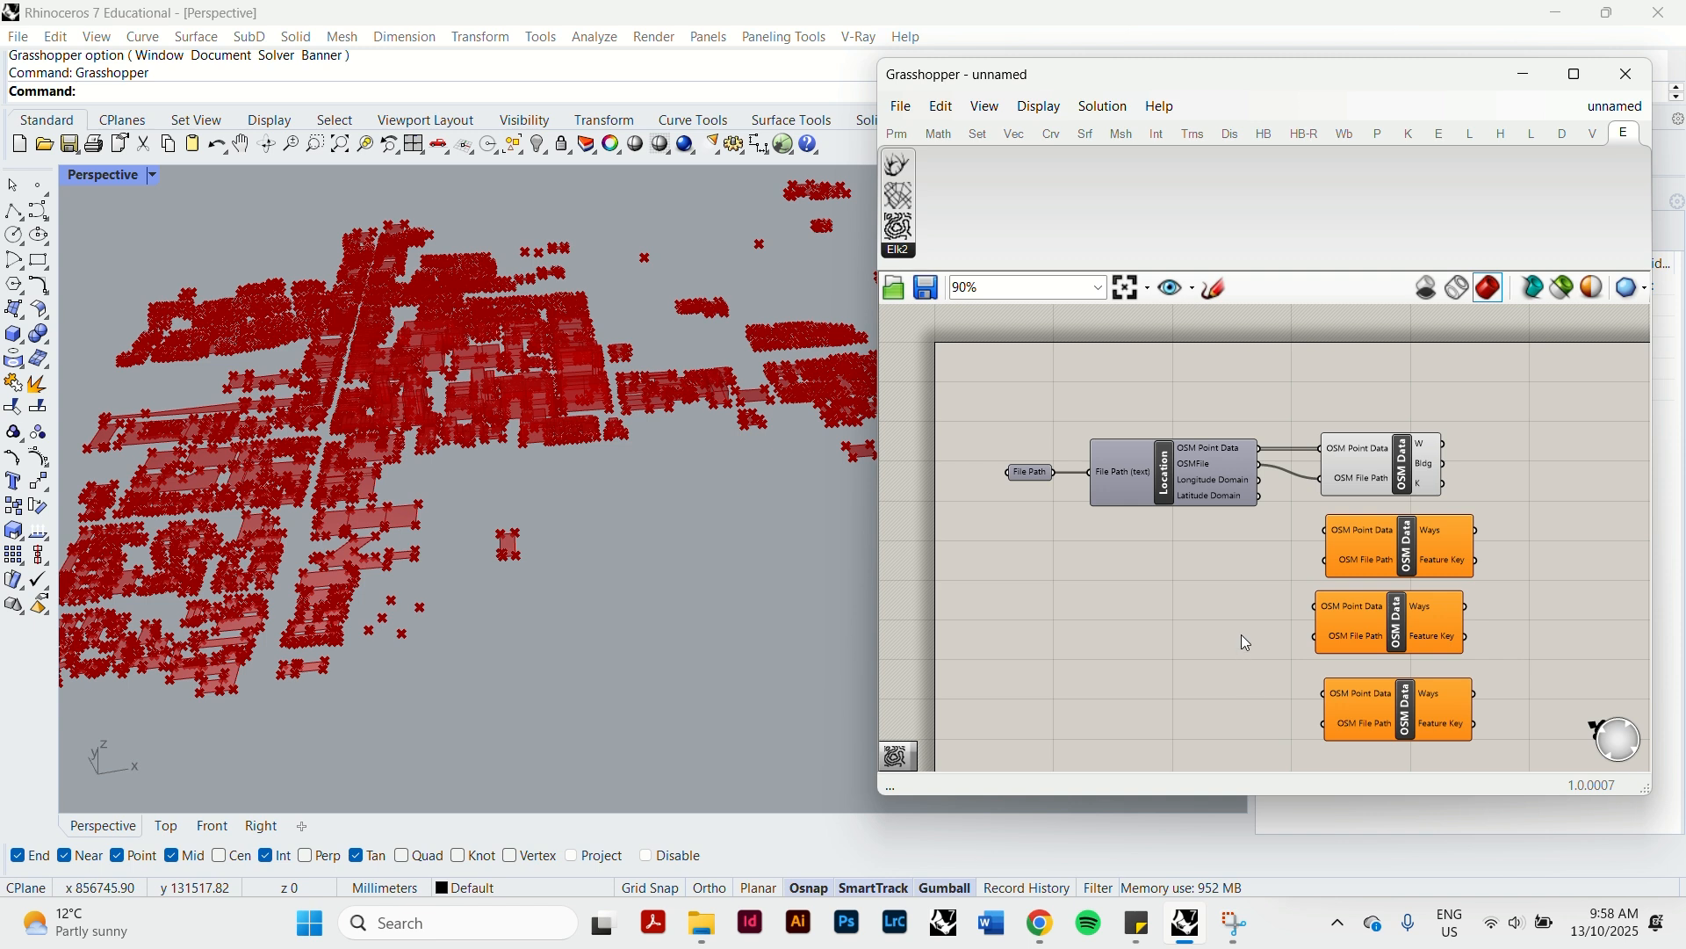
Connect the Location component's OSM Point Data and OSMFile outputs to the matching inputs of the waterway, highway and railway OSM Data components.
left_click_drag(1265, 465, 1326, 530)
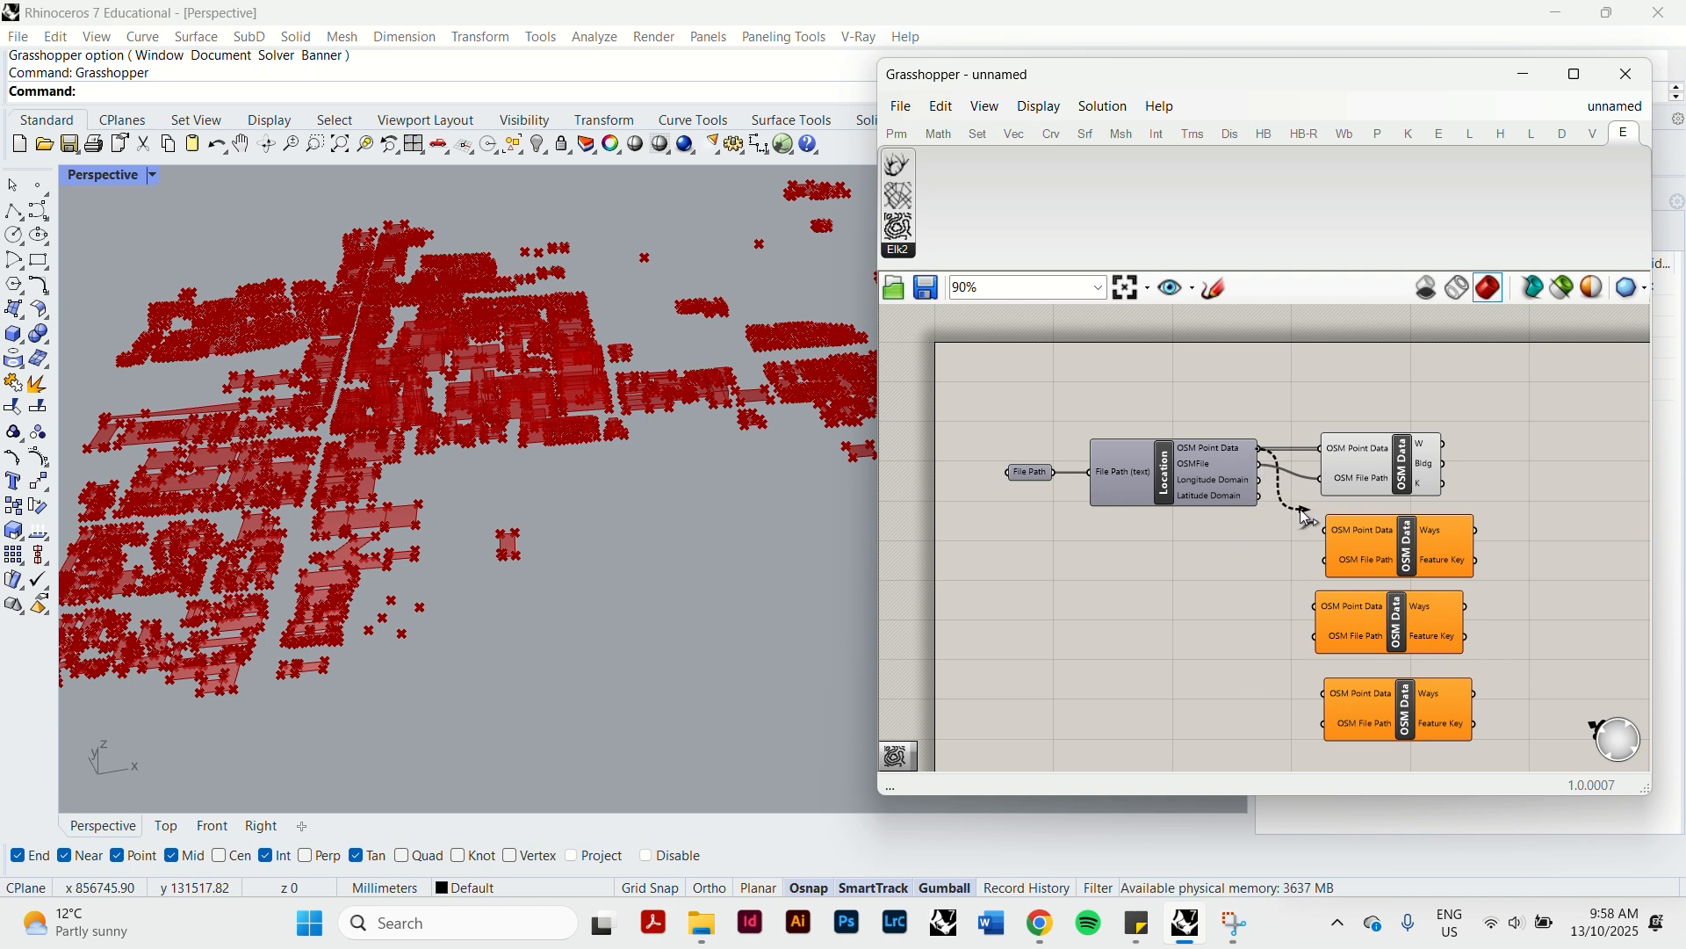
left_click_drag(1262, 465, 1327, 560)
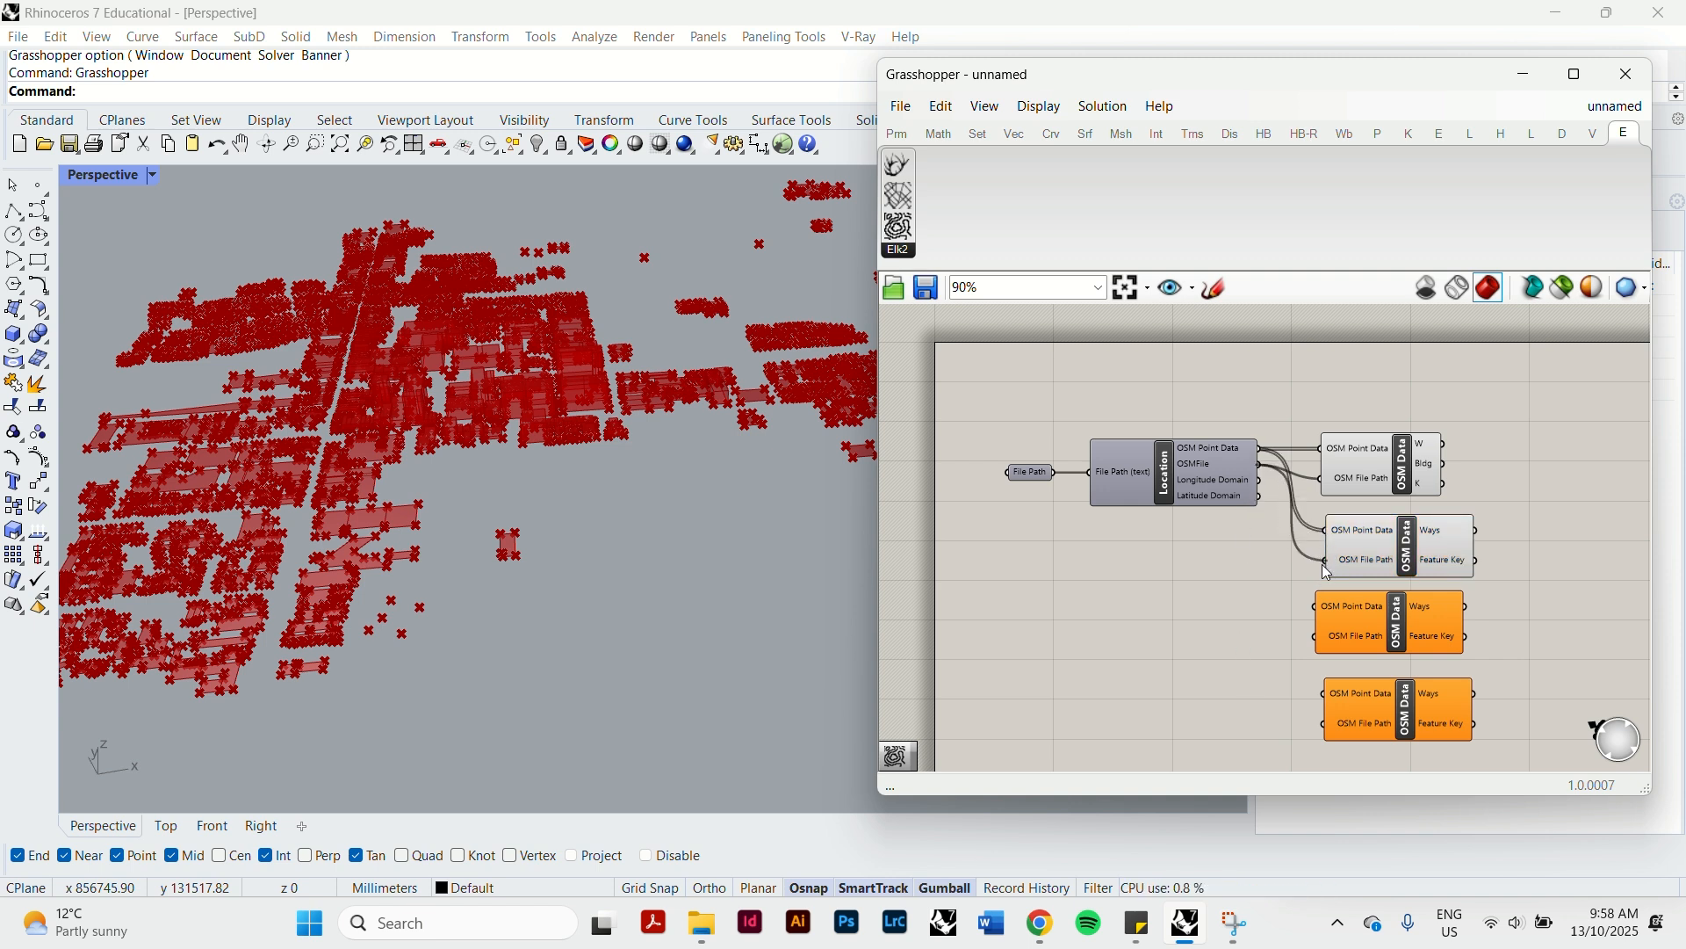
left_click_drag(1266, 475, 1321, 638)
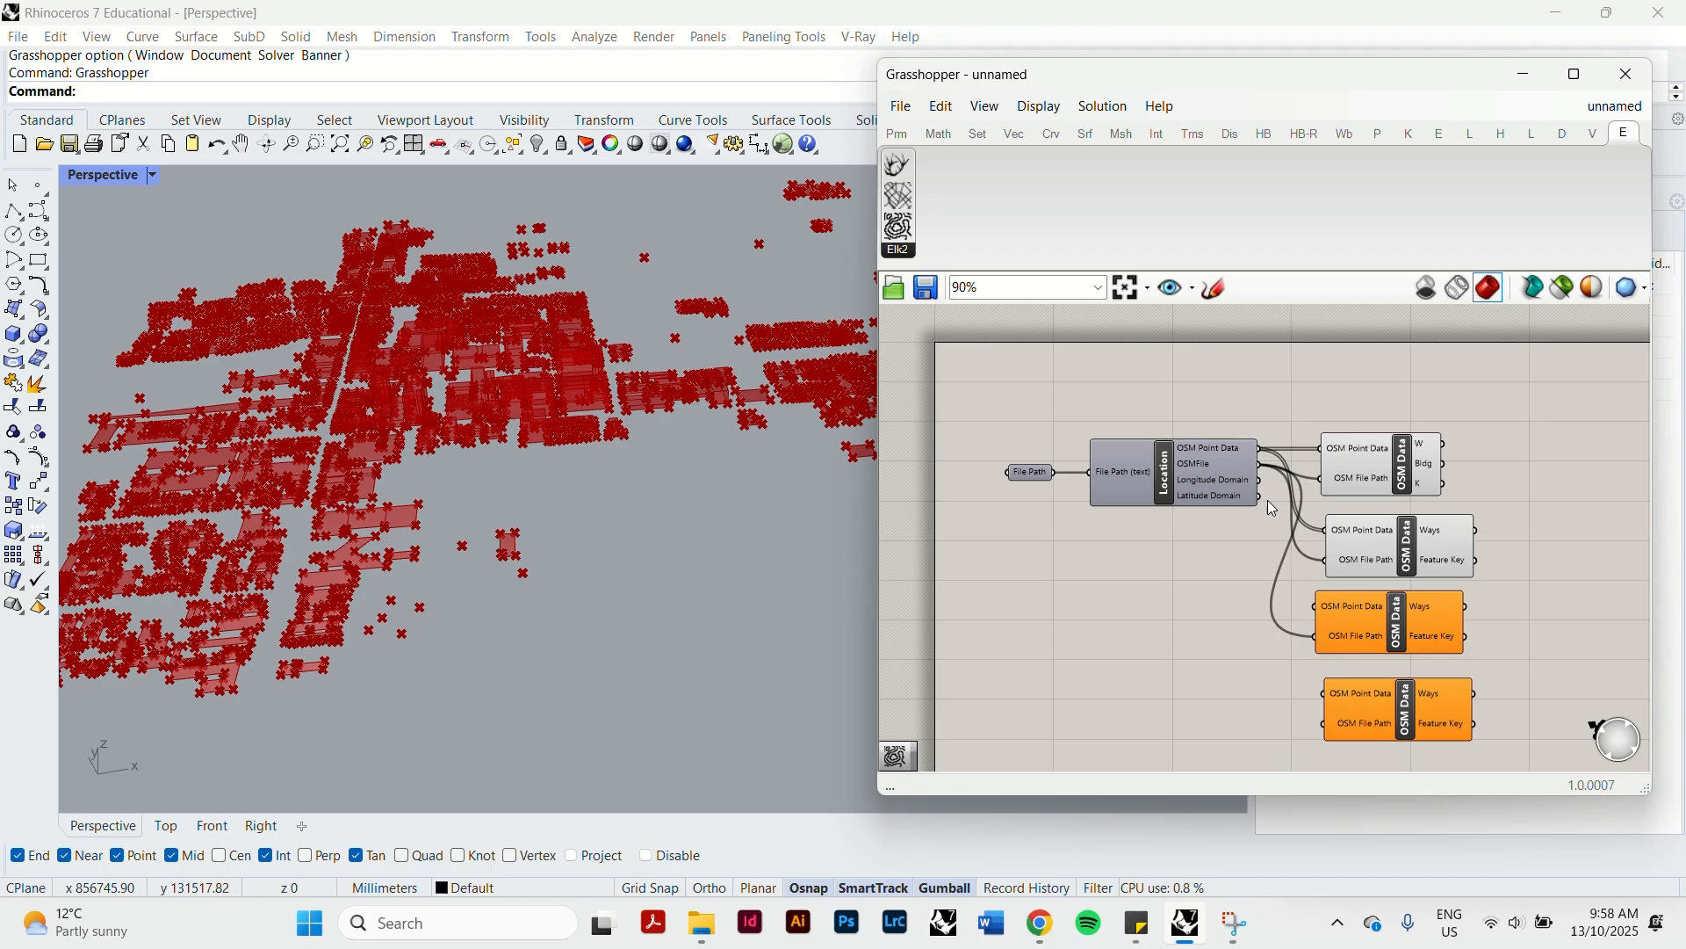
left_click_drag(1265, 457, 1308, 575)
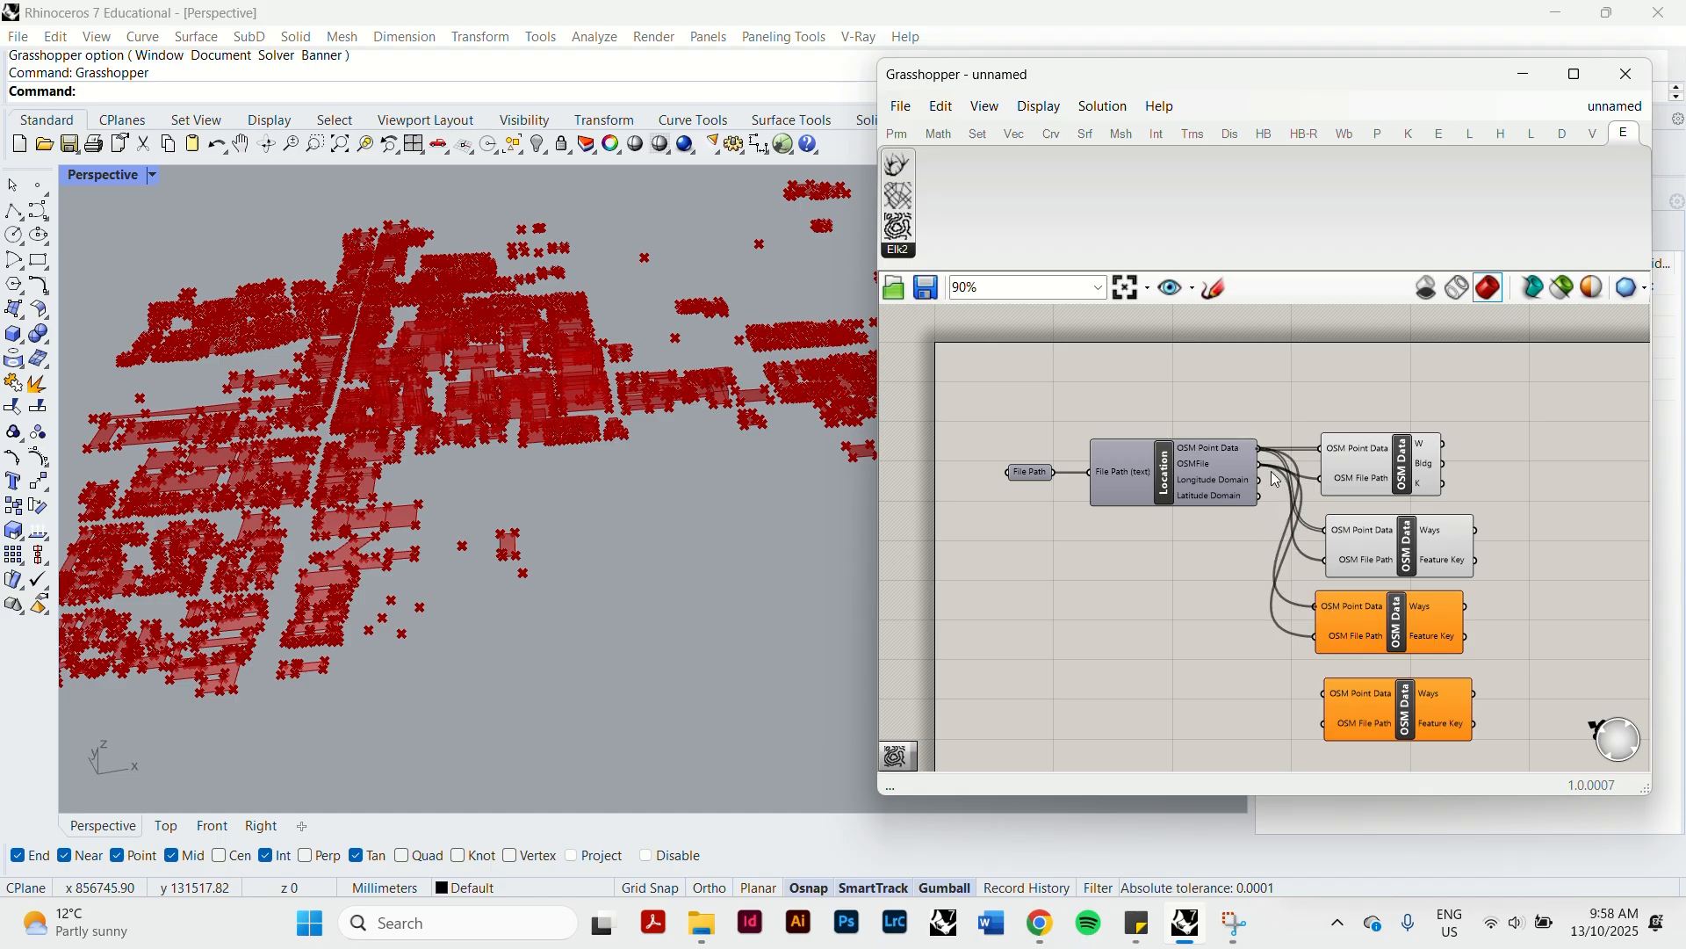
left_click_drag(1261, 466, 1325, 725)
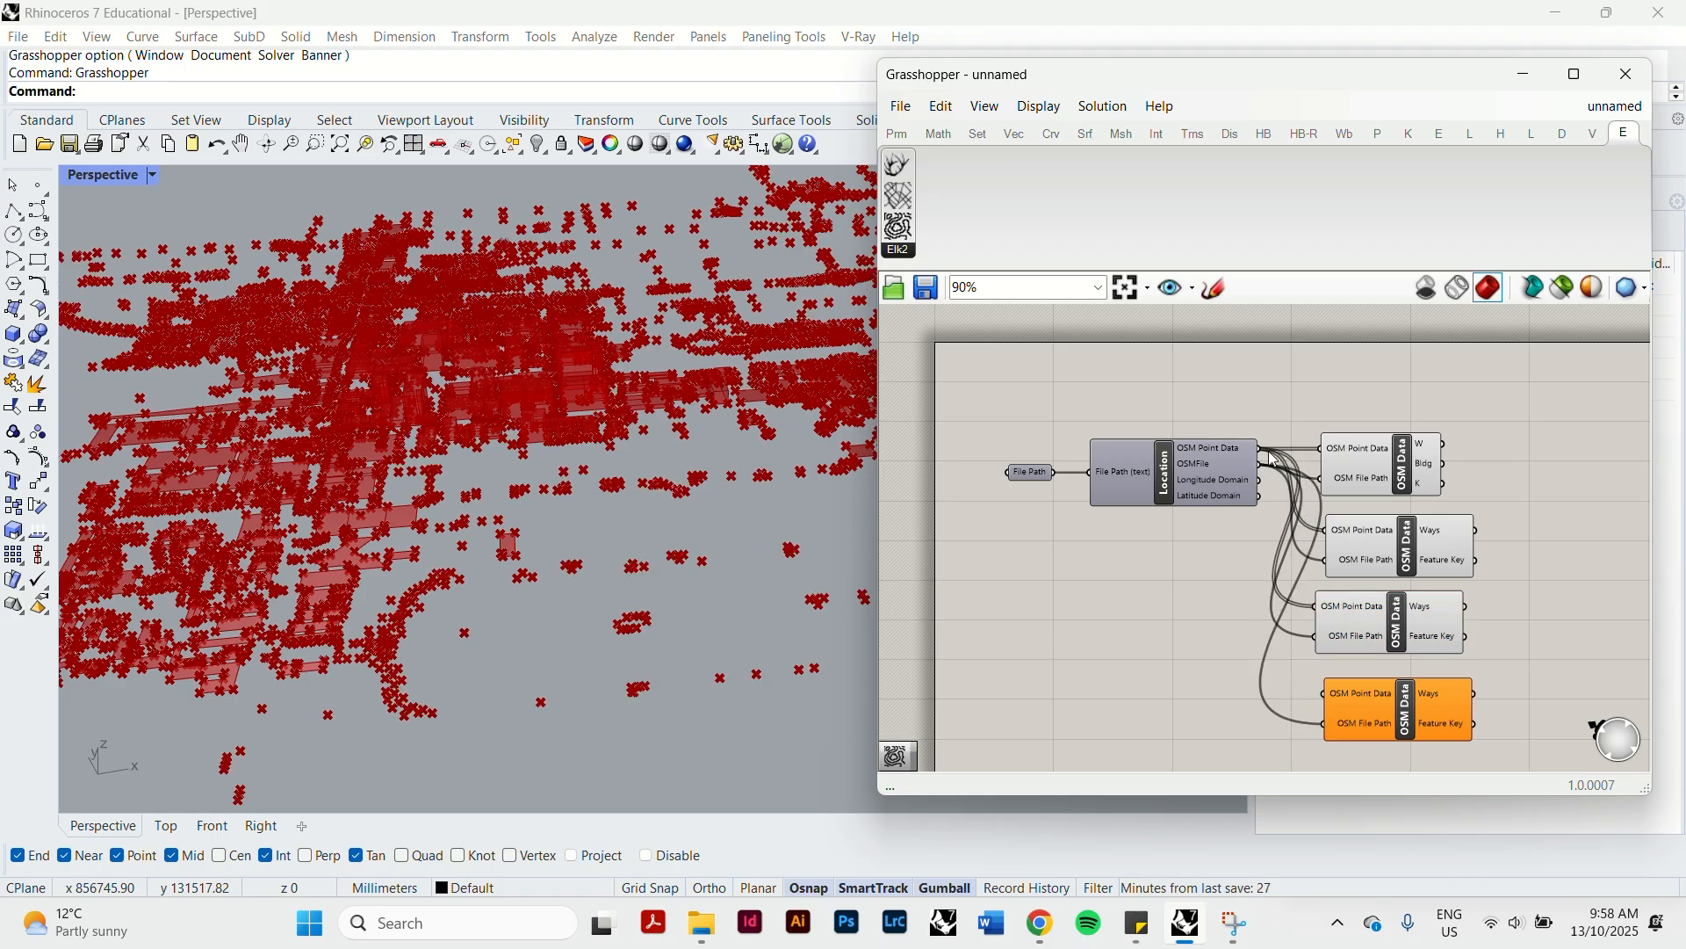
left_click_drag(1265, 458, 1324, 693)
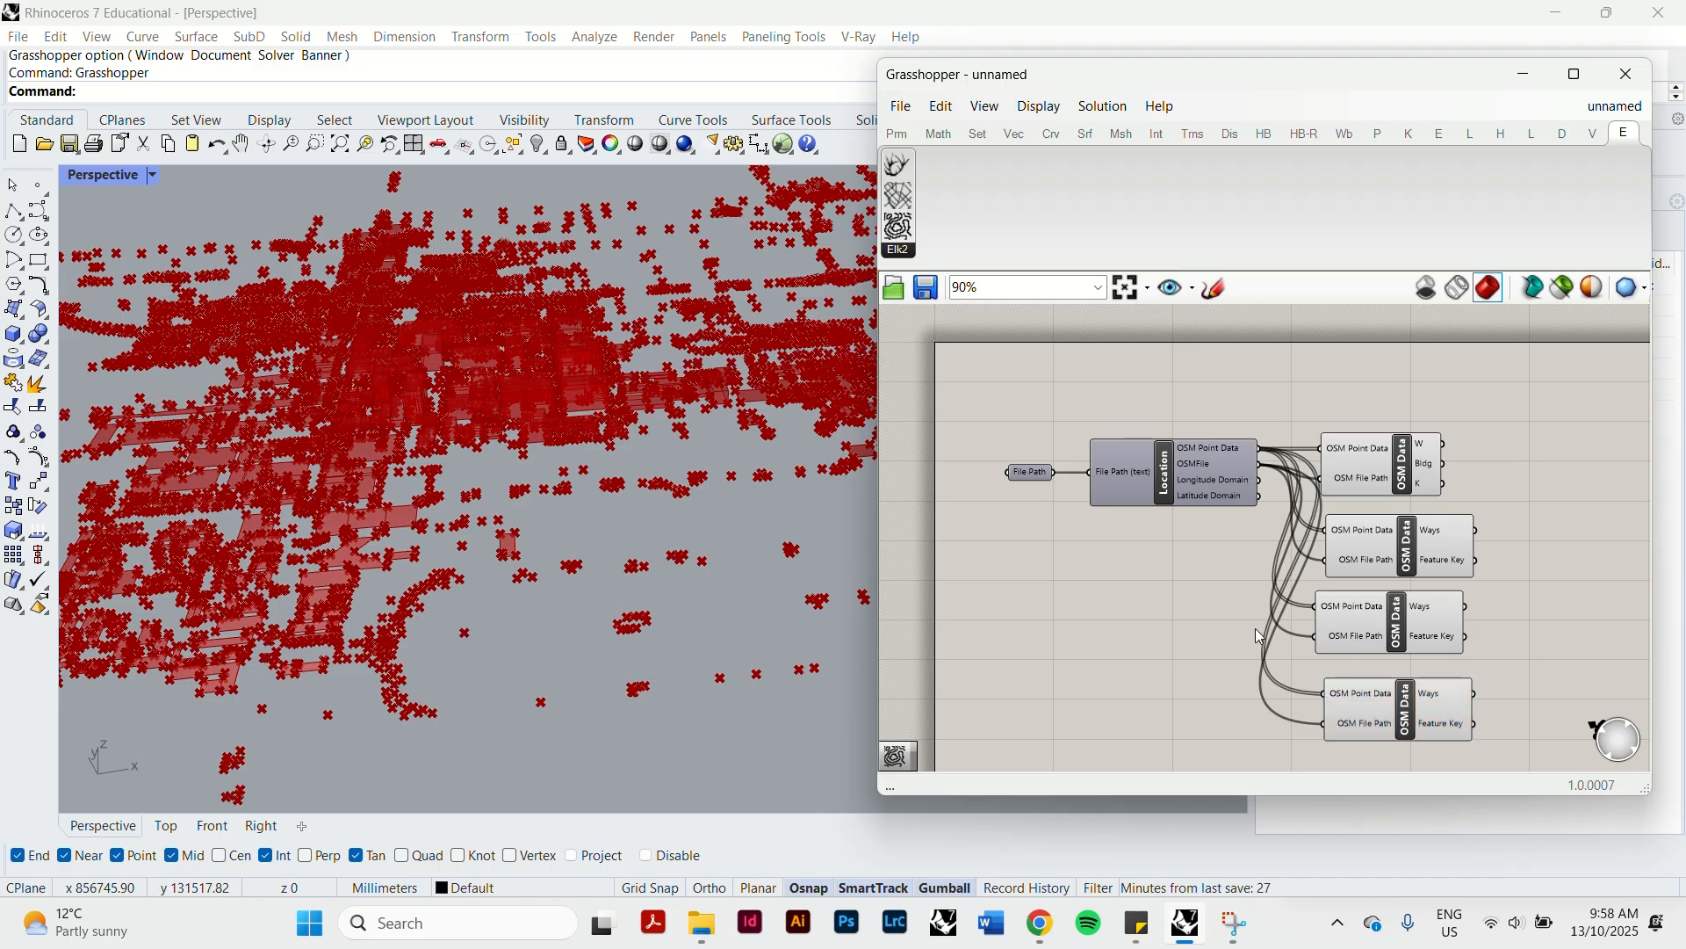
Examine the newly generated feature points around the buildings in the Perspective viewport, up close and from above.
scroll(703, 550, "up", 9)
scroll(705, 474, "down", 5)
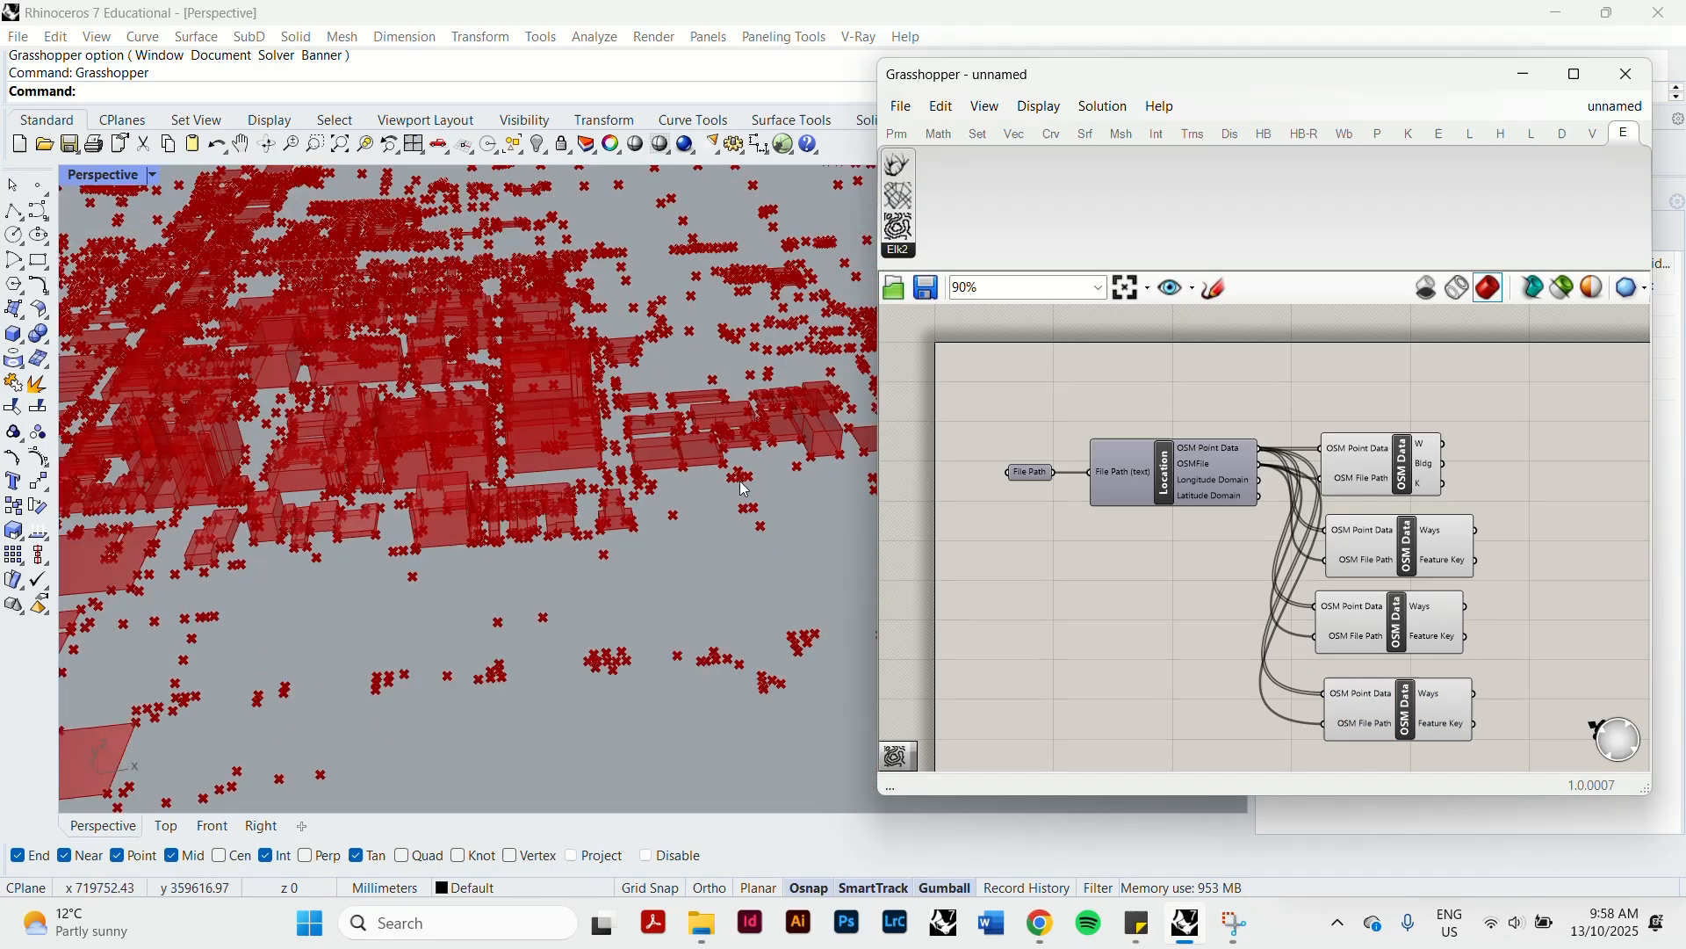
left_click(753, 624)
scroll(753, 624, "up", 10)
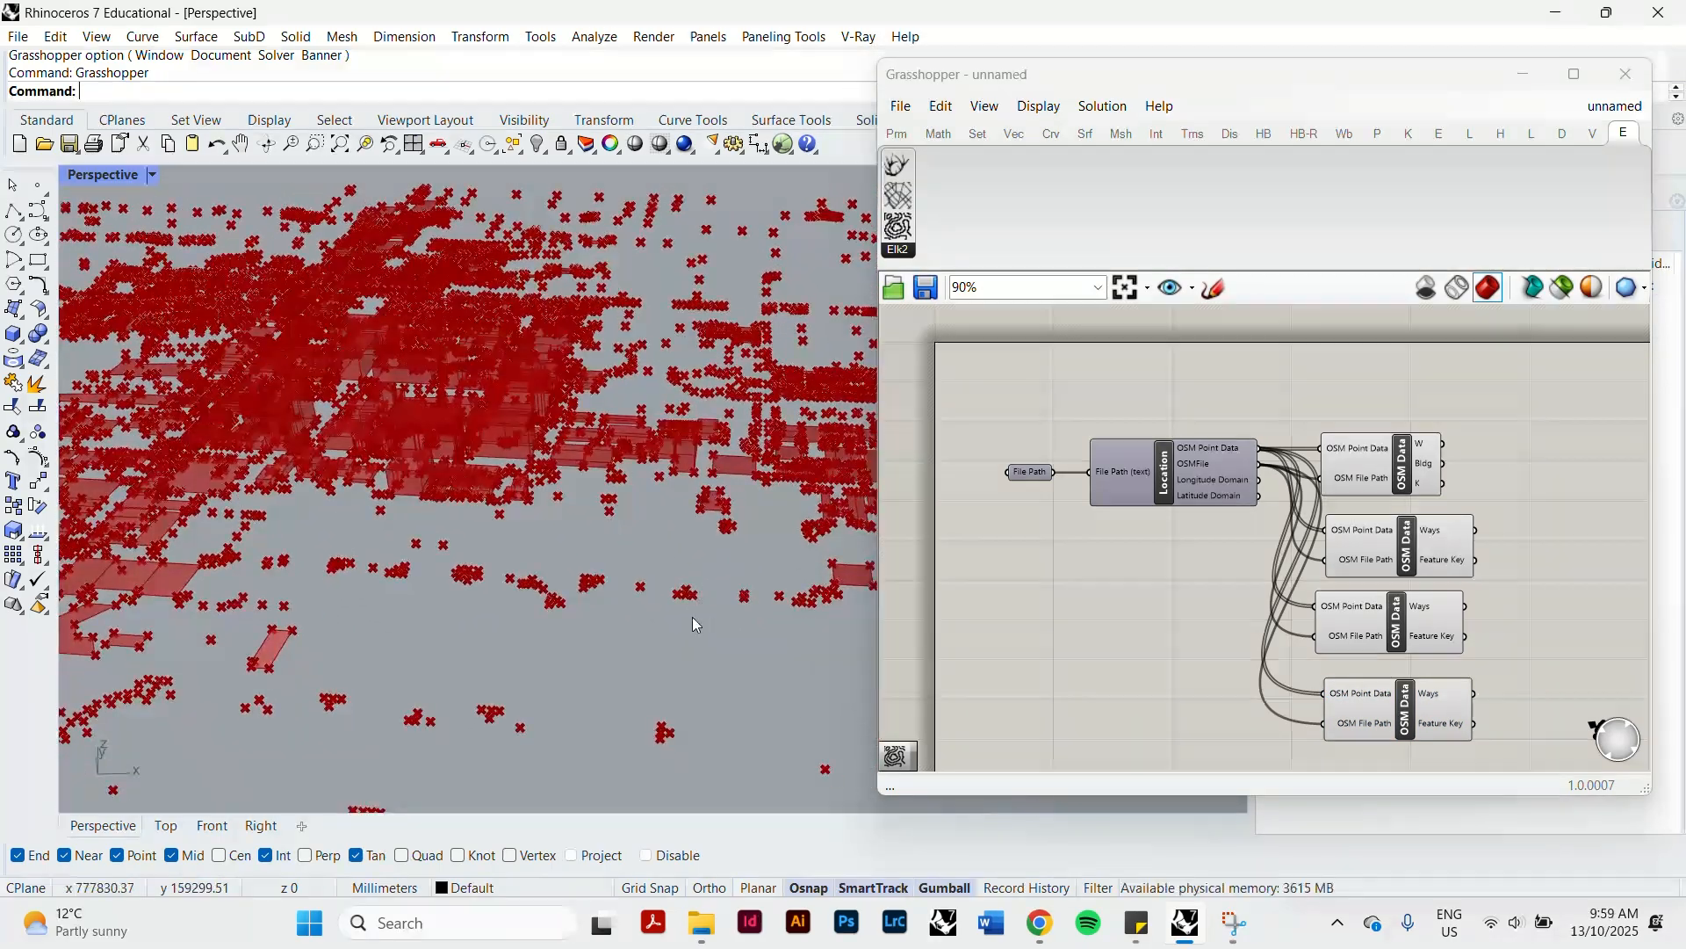
scroll(619, 598, "down", 10)
scroll(311, 456, "down", 3)
right_click_drag(311, 456, 530, 568)
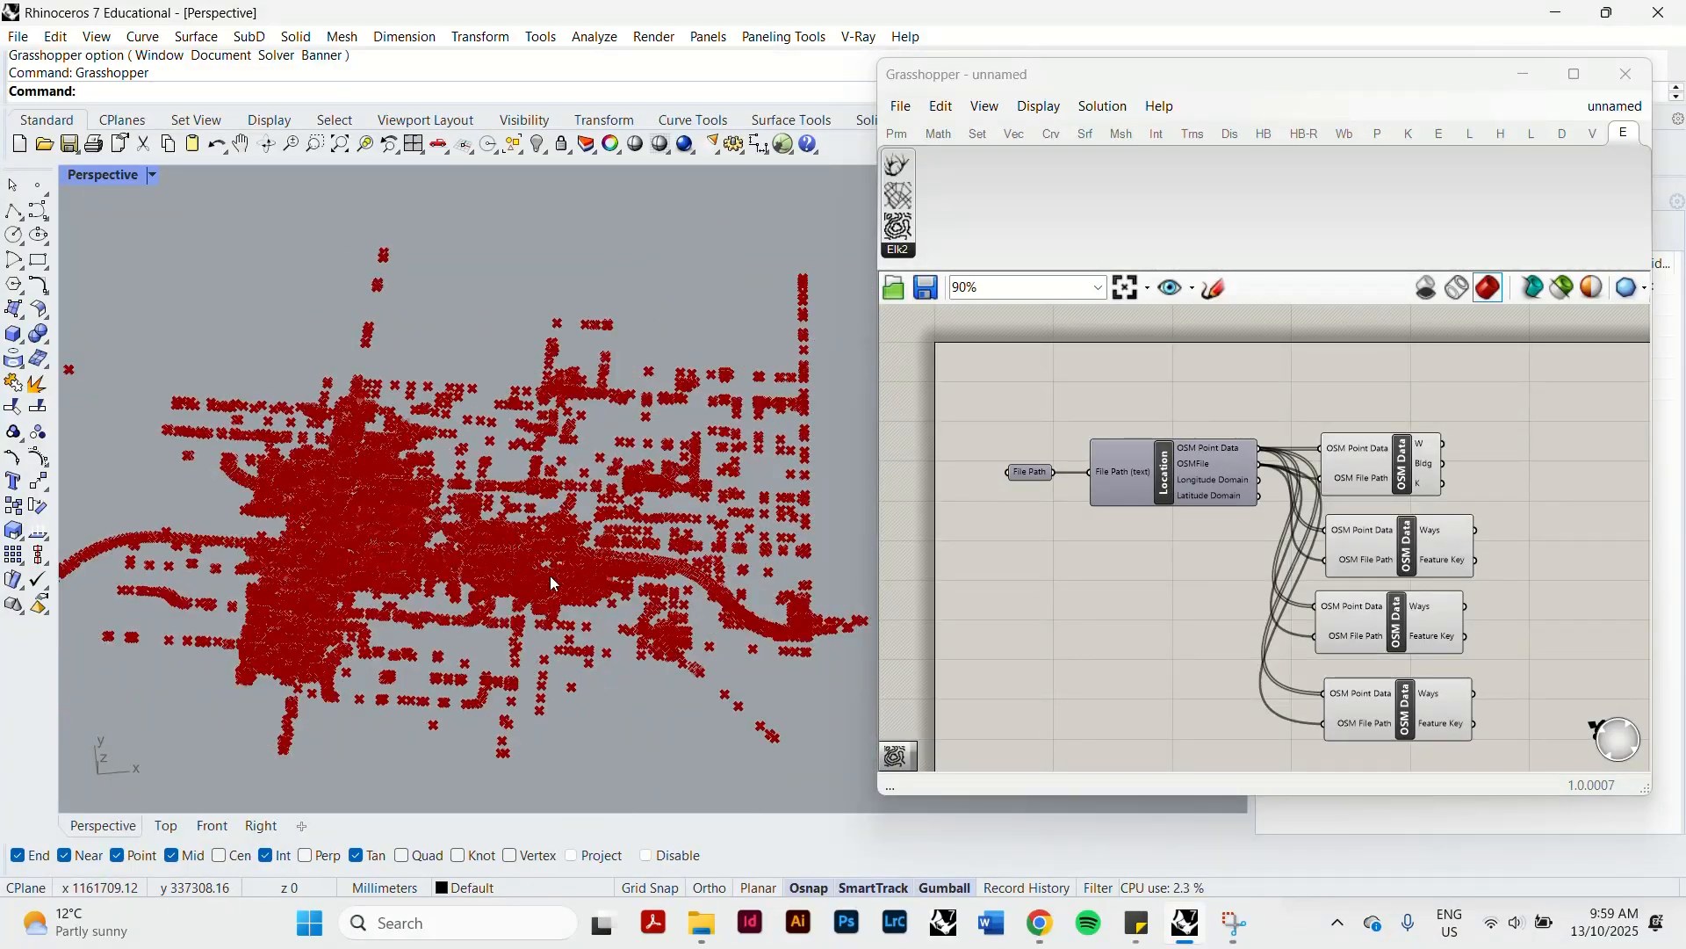
Add a PolyLine component beside the waterway OSM Data component and connect its Vertices input to the Ways output.
left_click(1172, 588)
right_click_drag(1172, 589, 1030, 439)
scroll(1029, 439, "up", 1)
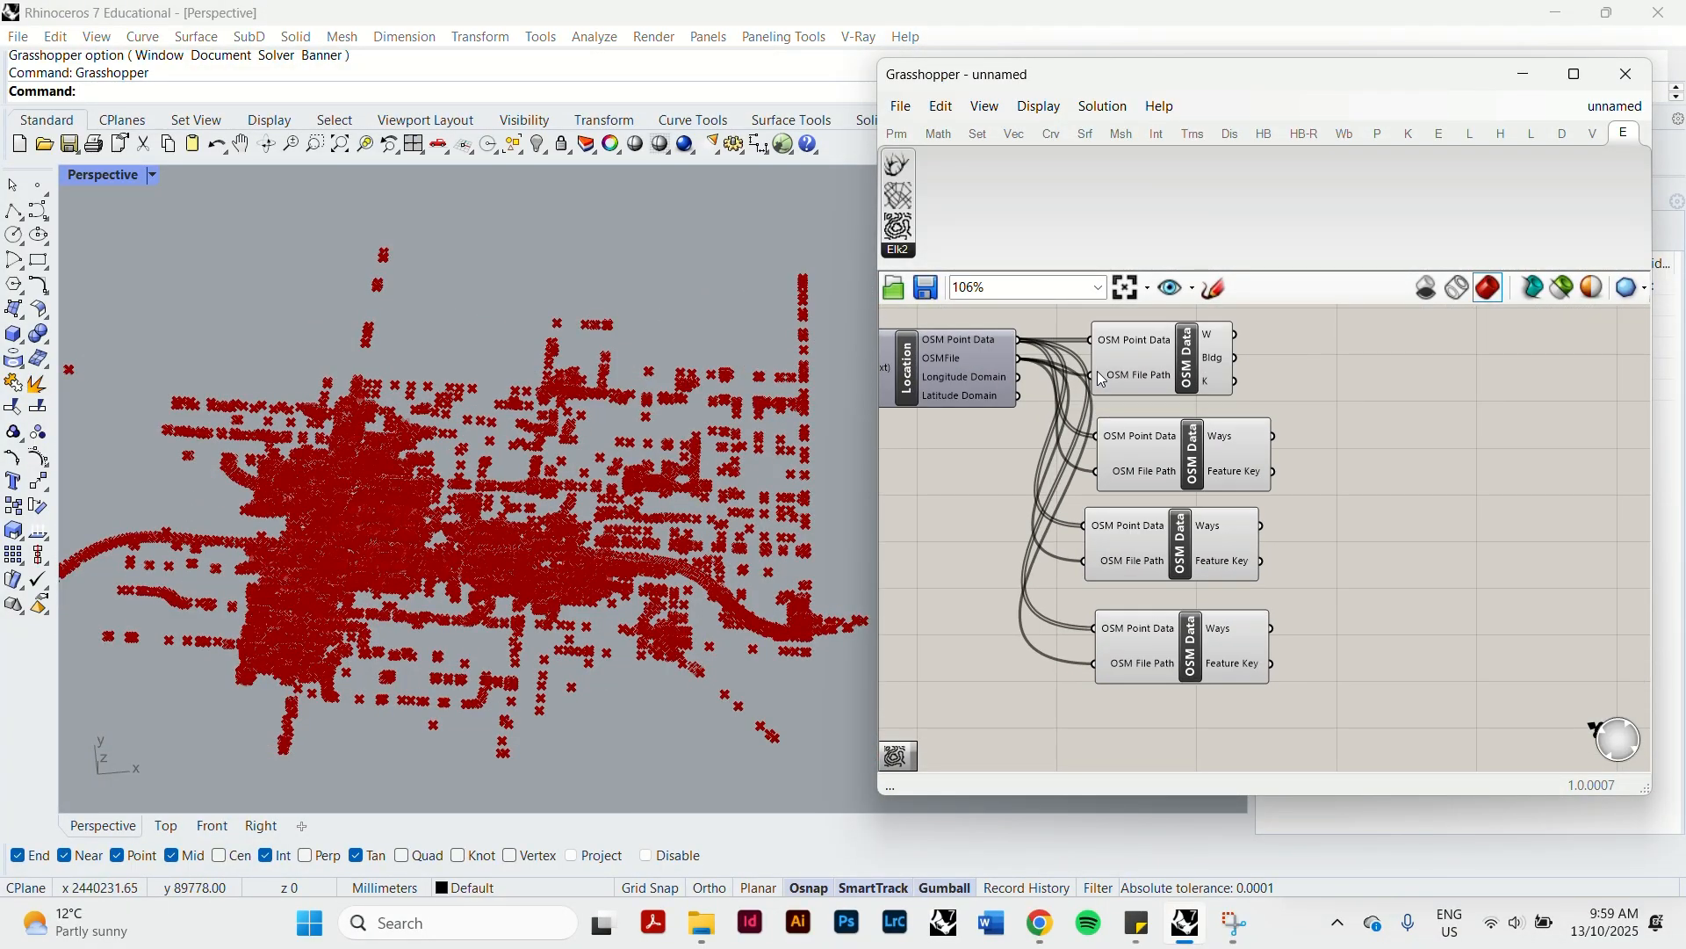
double_click(1406, 492)
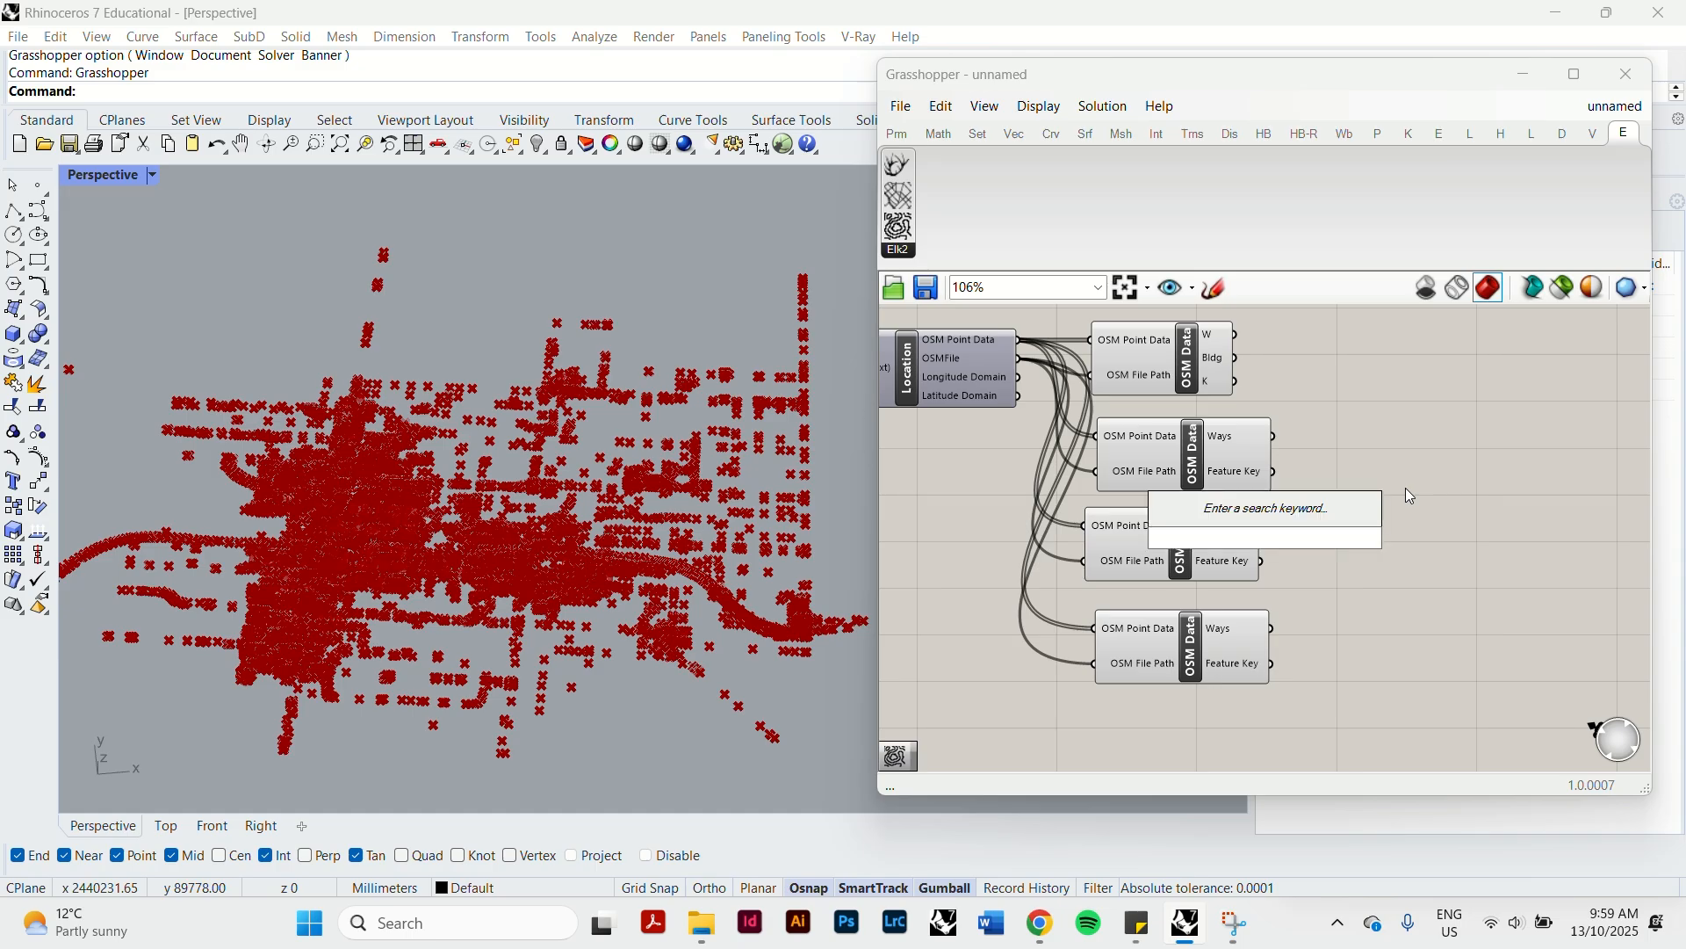
type("p")
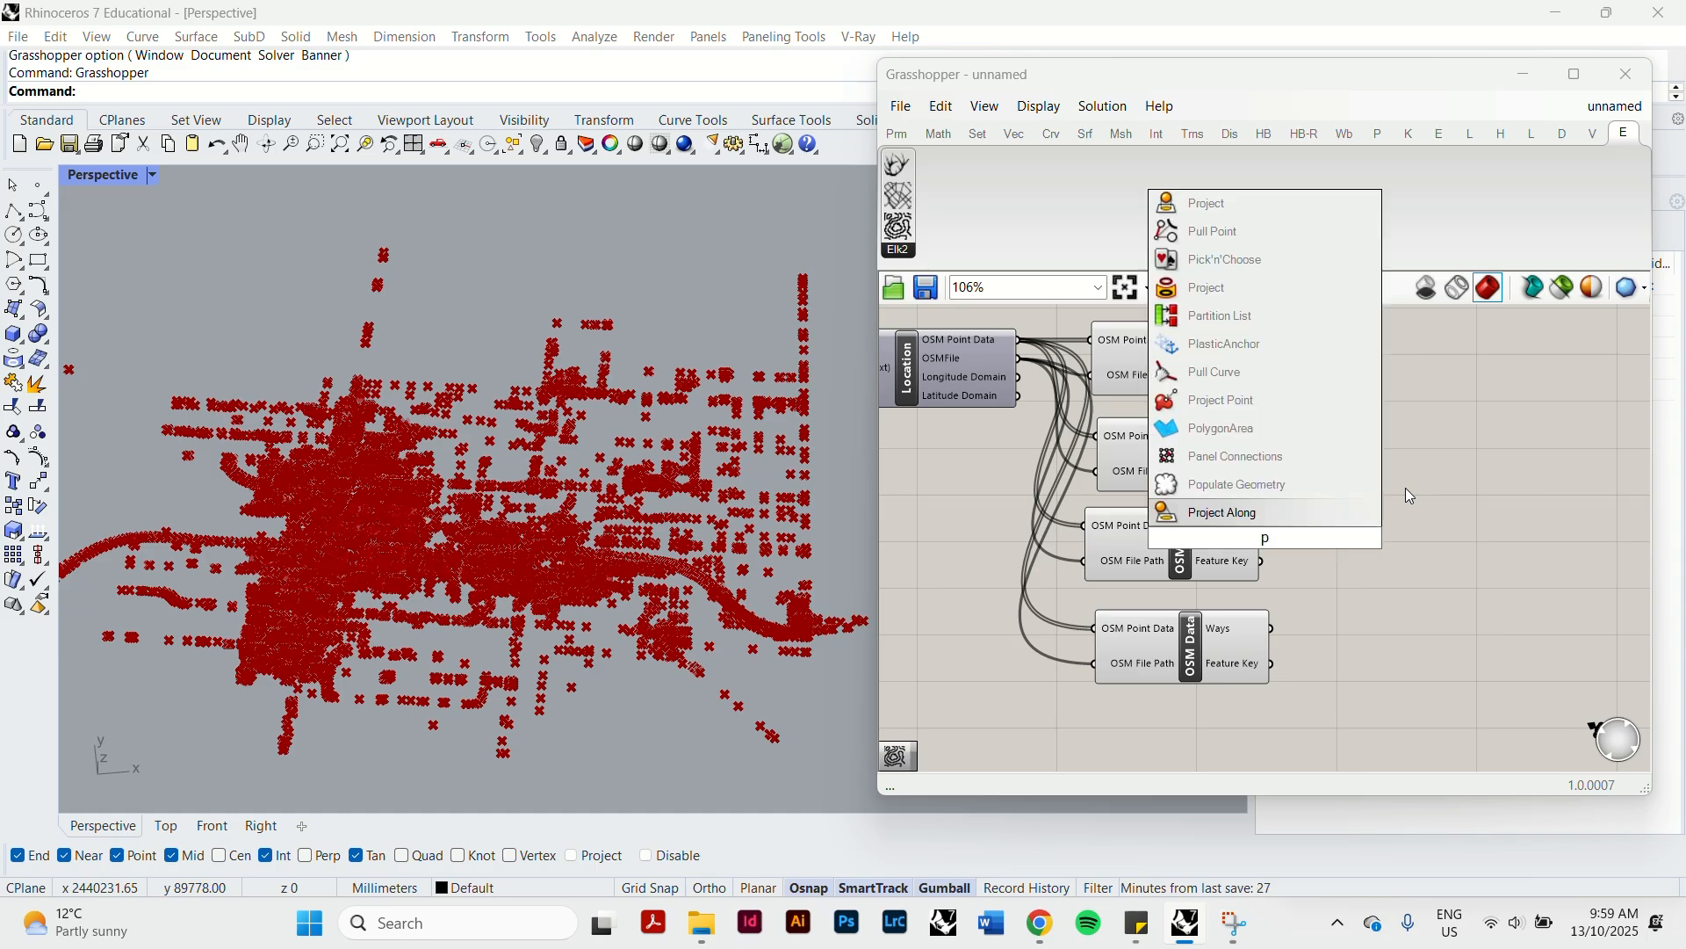
type("oly")
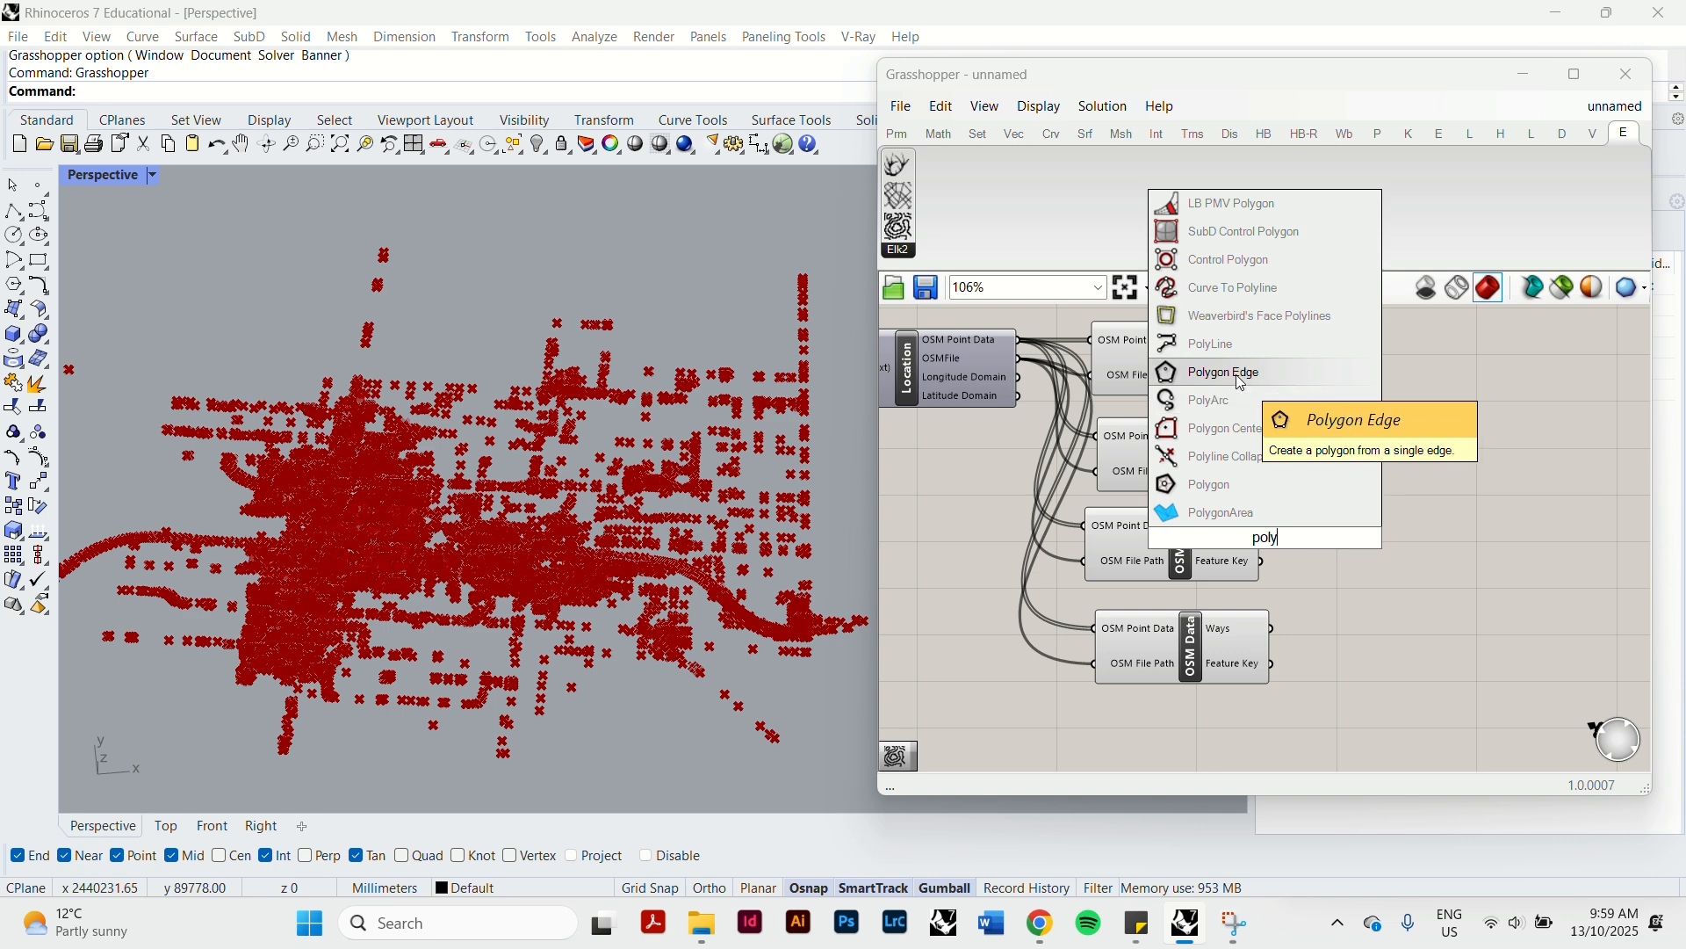
left_click(1217, 344)
left_click_drag(1289, 549, 1420, 462)
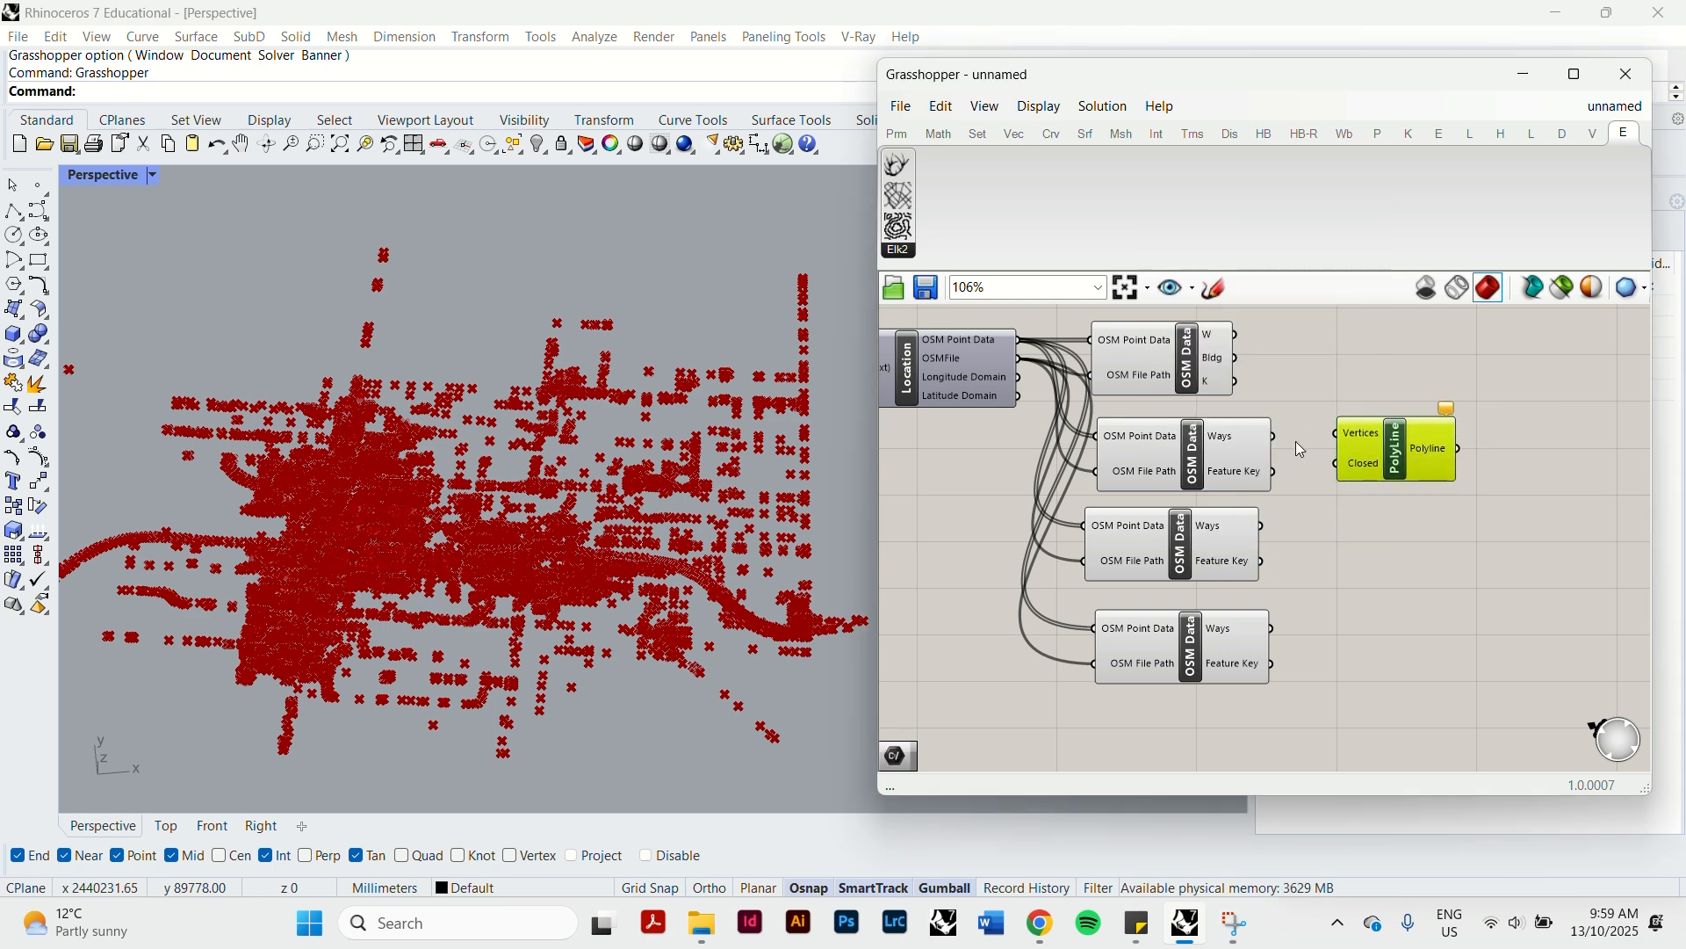
left_click_drag(1276, 437, 1338, 434)
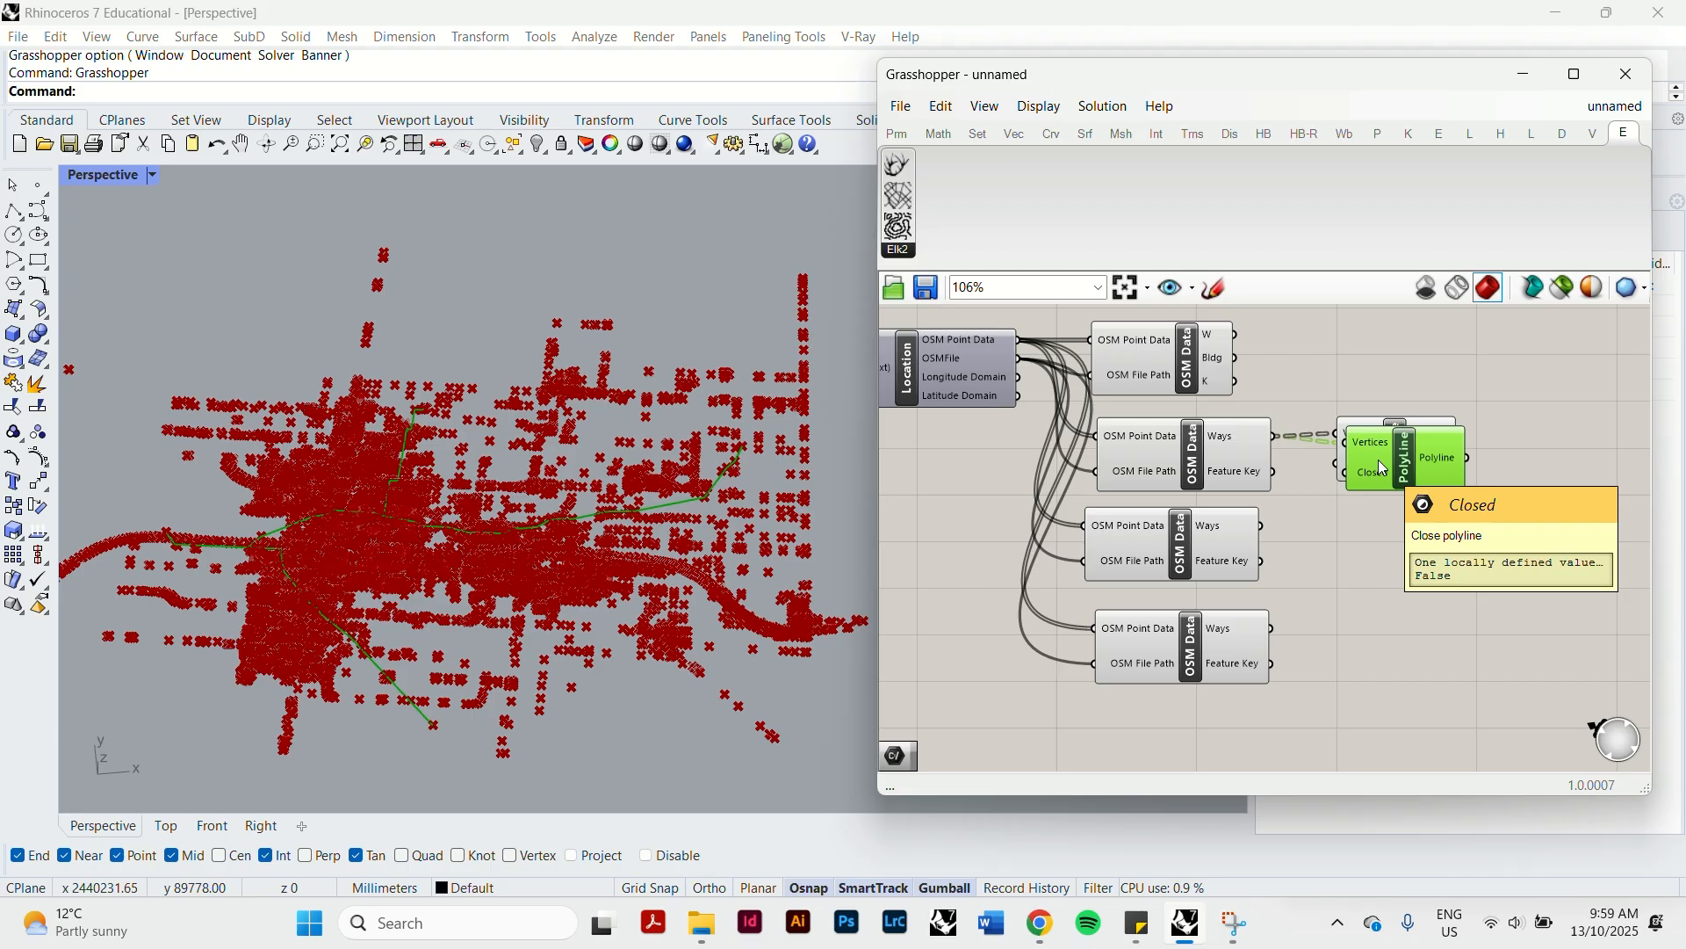
Duplicate the PolyLine component twice and connect the copies' Vertices inputs to the Ways outputs of the highway and railway components.
left_click_drag(1384, 470, 1411, 565, "alt")
left_click_drag(1265, 526, 1369, 535)
left_click_drag(1355, 471, 1371, 658)
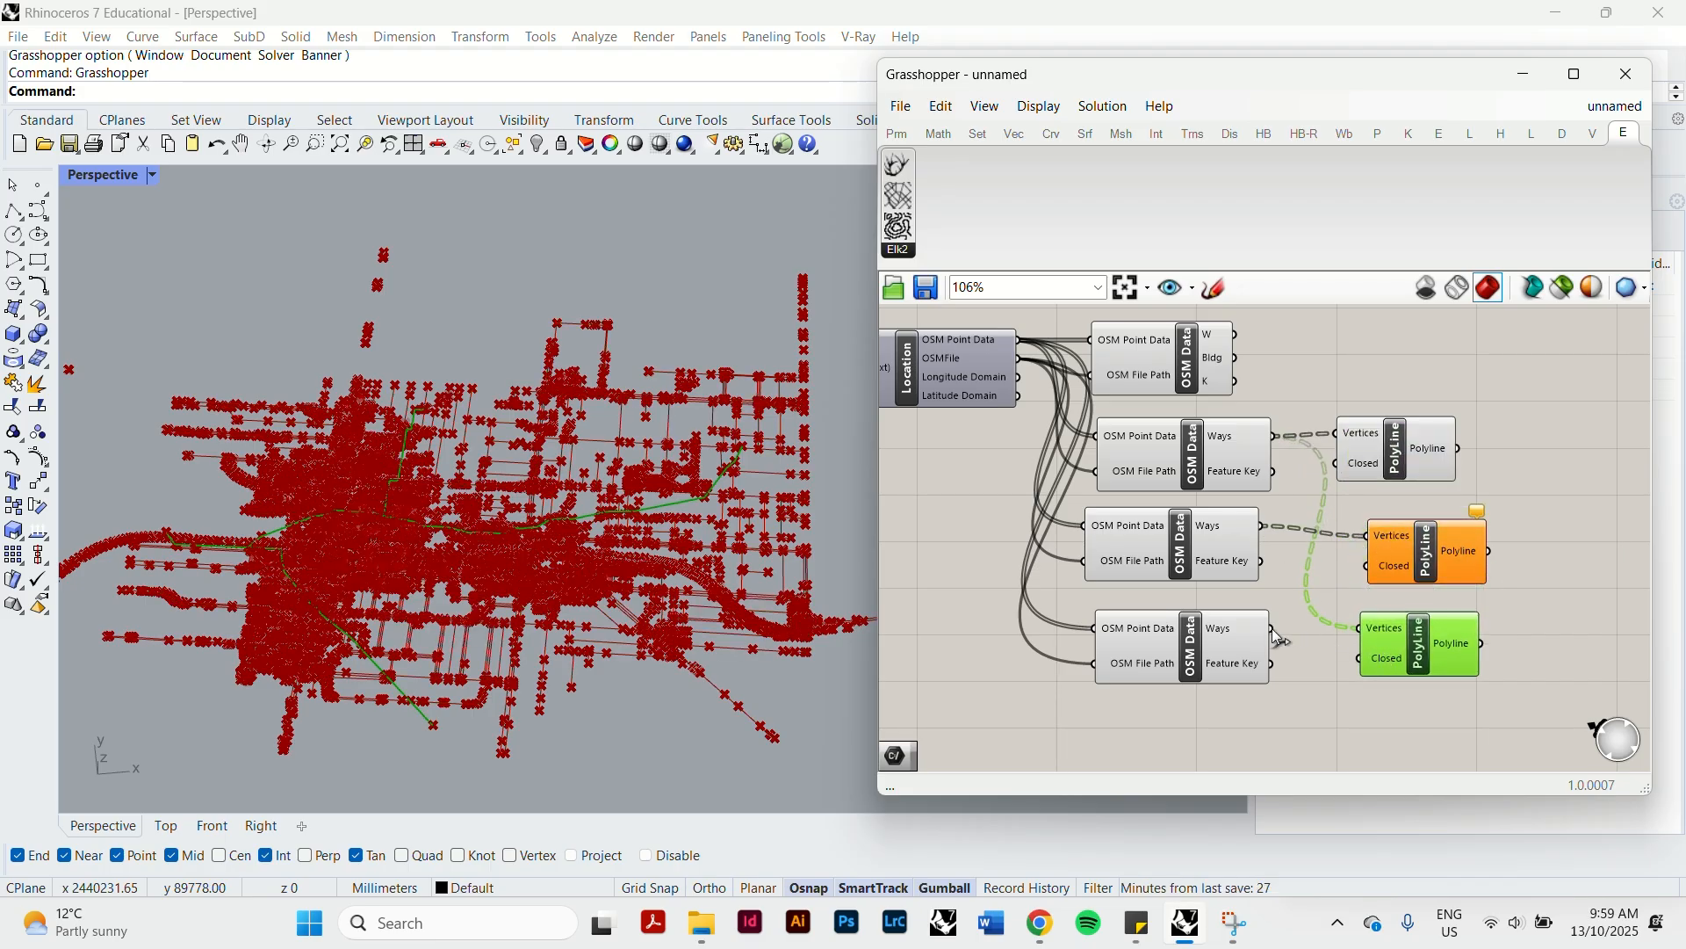
left_click_drag(1275, 628, 1359, 629)
Select the waterway, highway and railway PolyLine components one by one and examine their highlighted lines in the Perspective viewport.
scroll(502, 463, "up", 5)
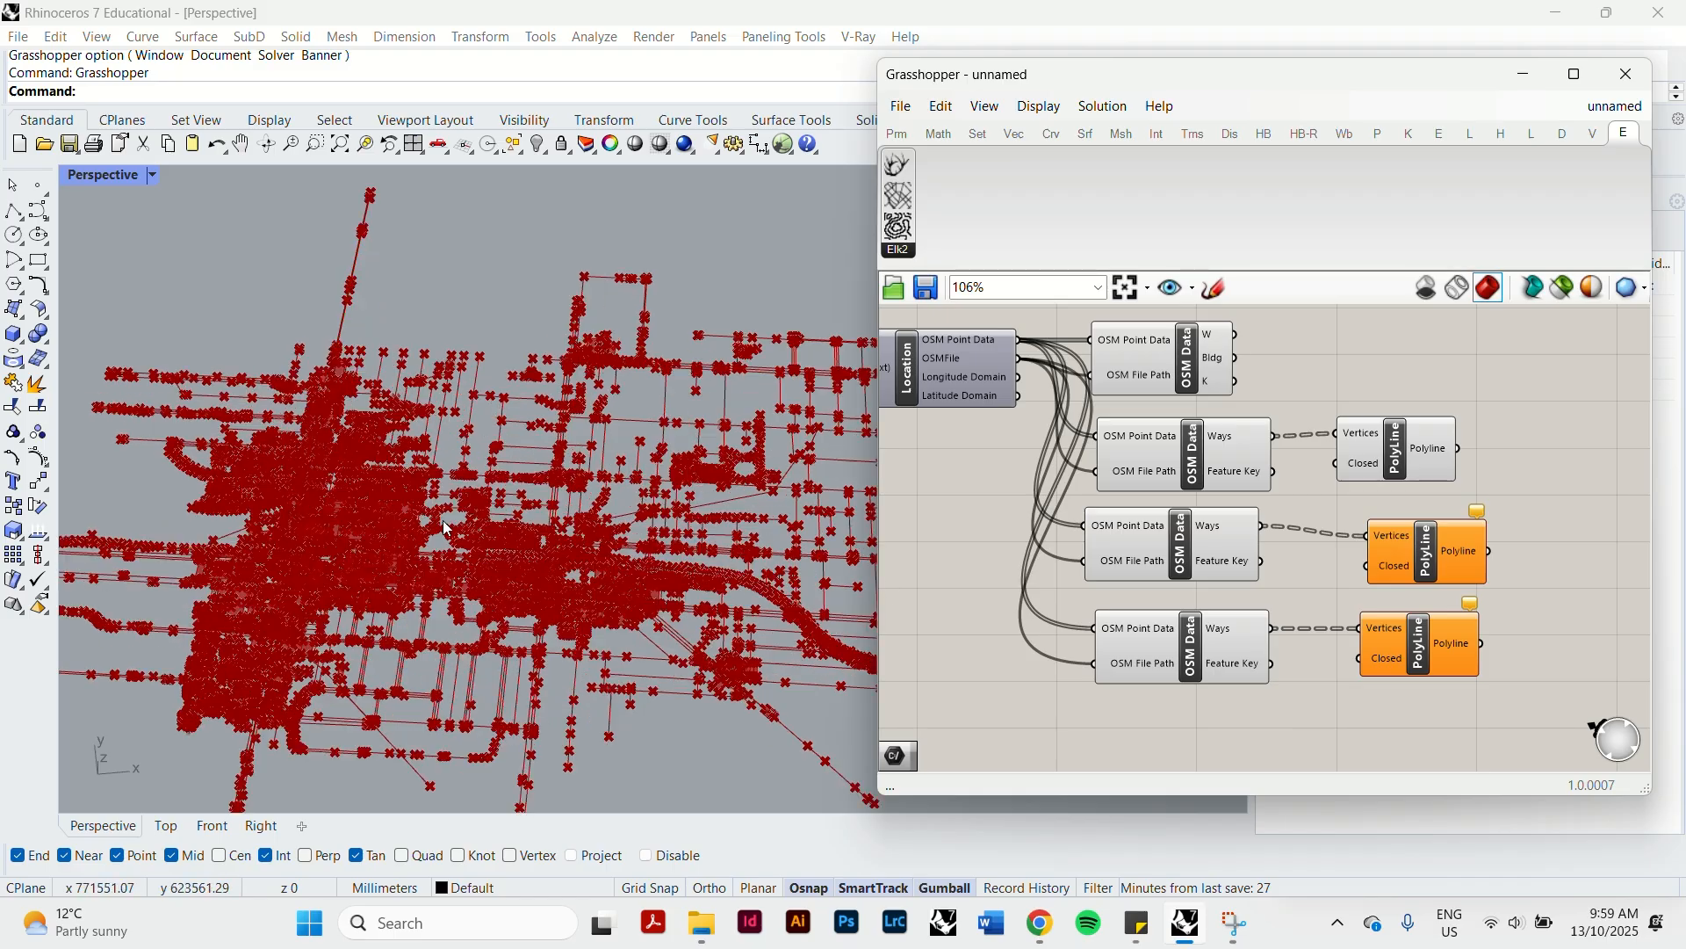
right_click_drag(503, 463, 455, 577)
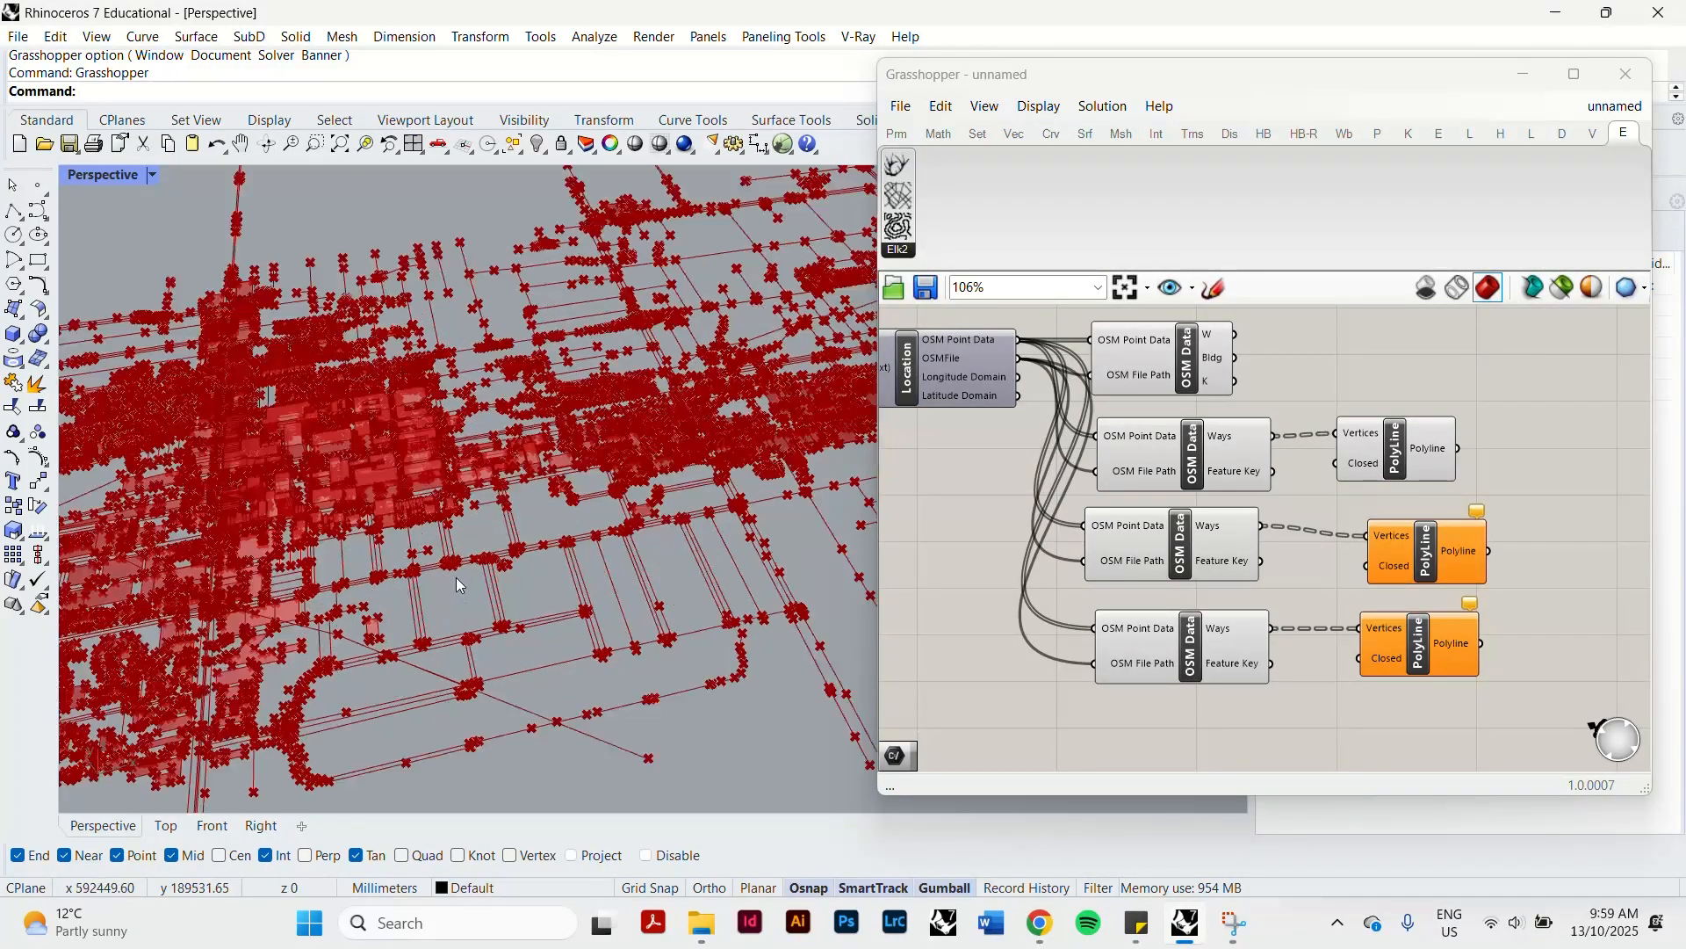
left_click(1393, 460)
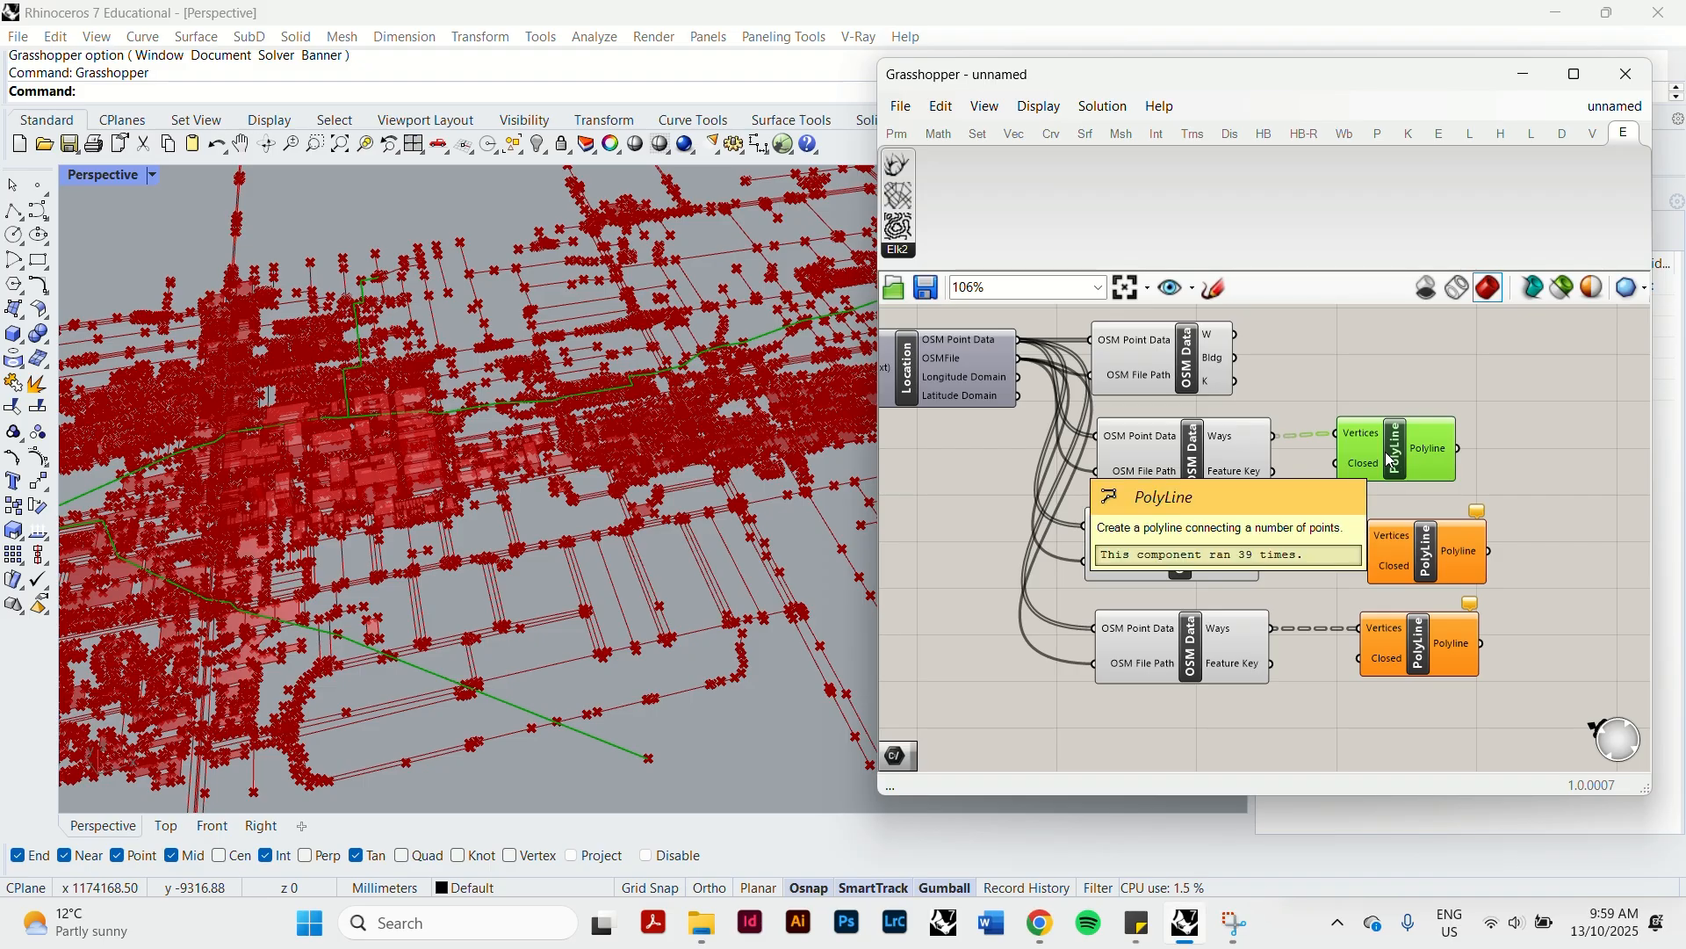
left_click(1213, 455)
left_click(1397, 450)
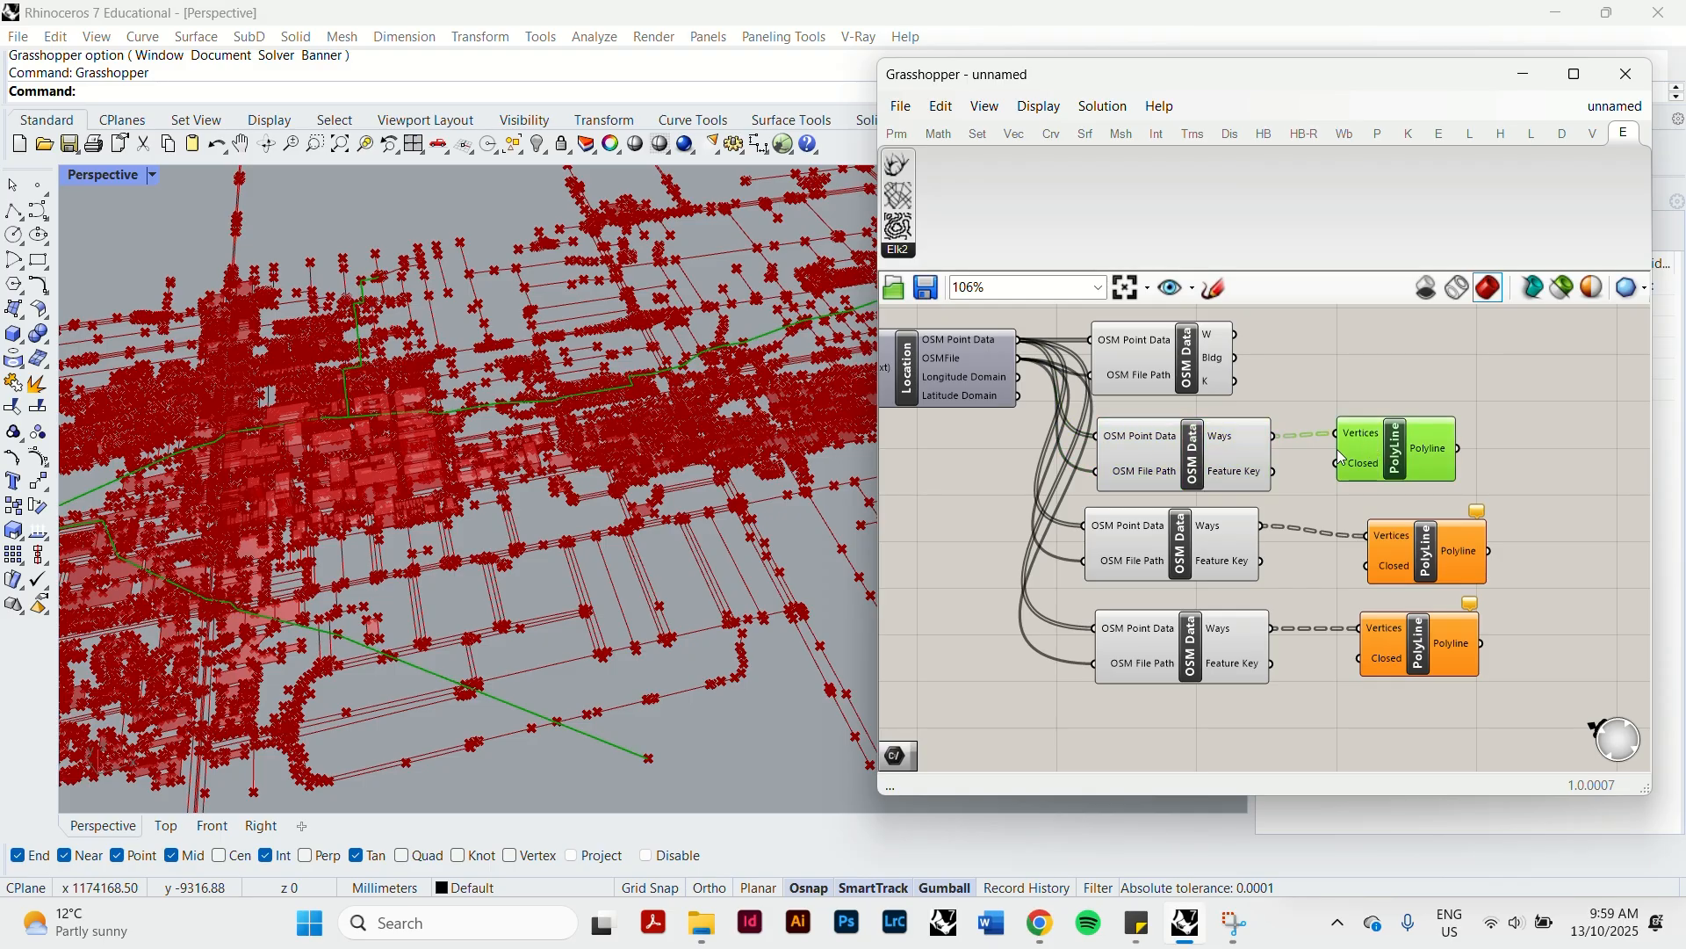
right_click_drag(667, 453, 576, 503)
left_click(1409, 542)
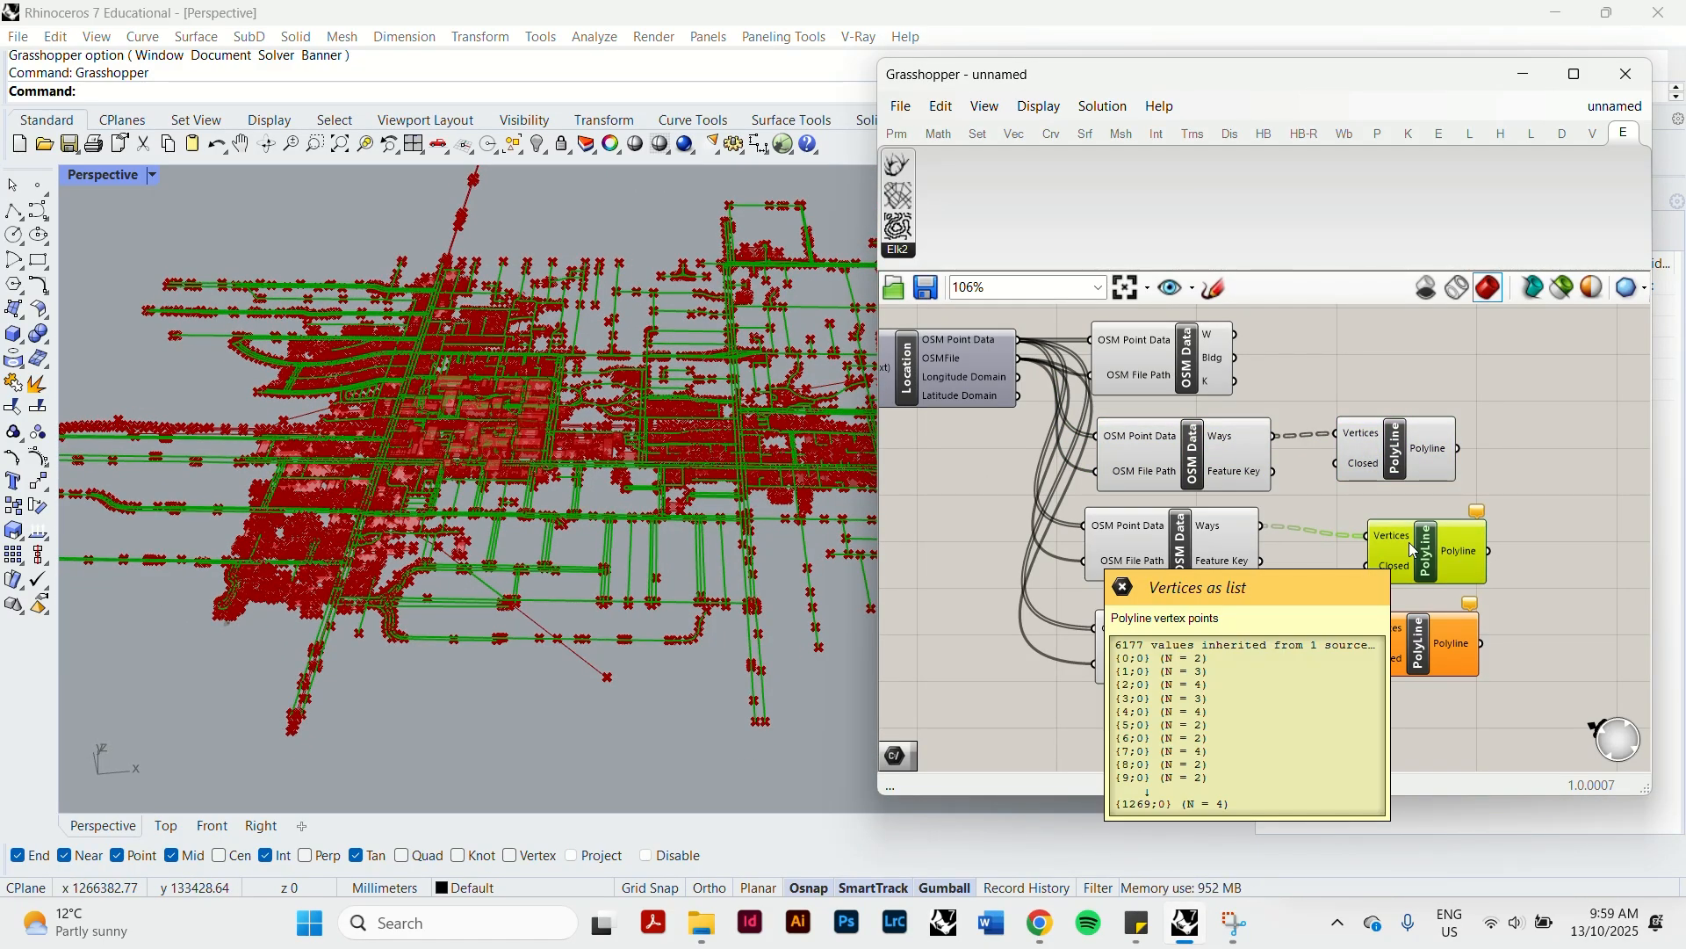
key("alt")
left_click(1411, 652)
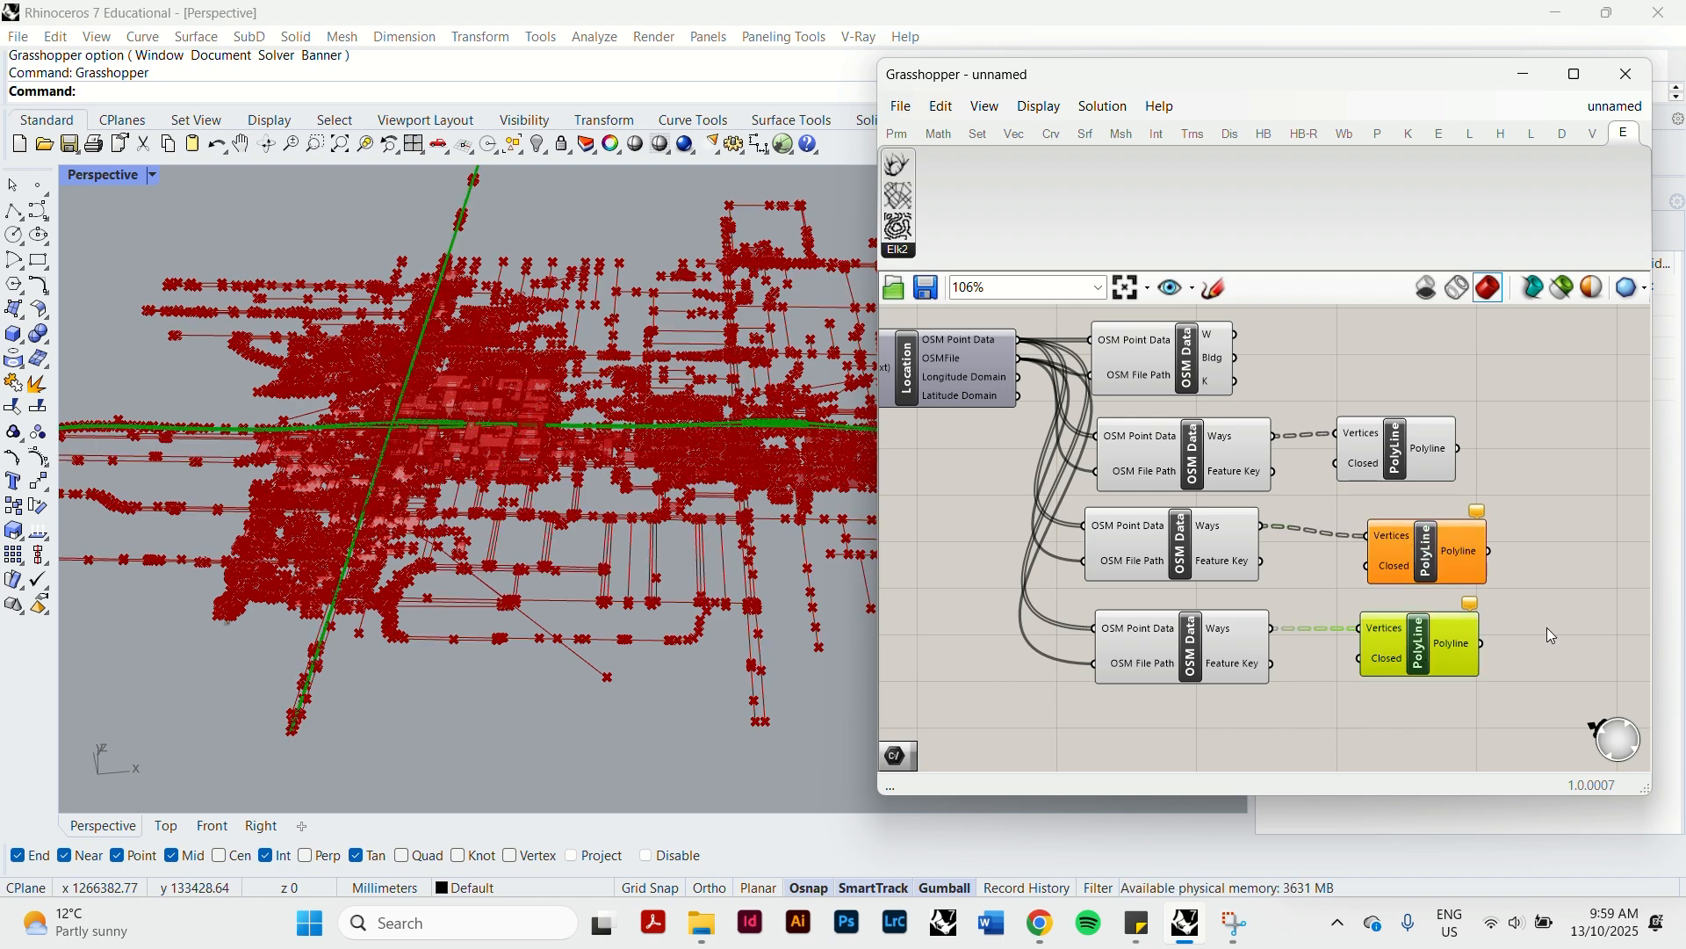
right_click_drag(615, 500, 429, 524)
scroll(430, 529, "up", 3)
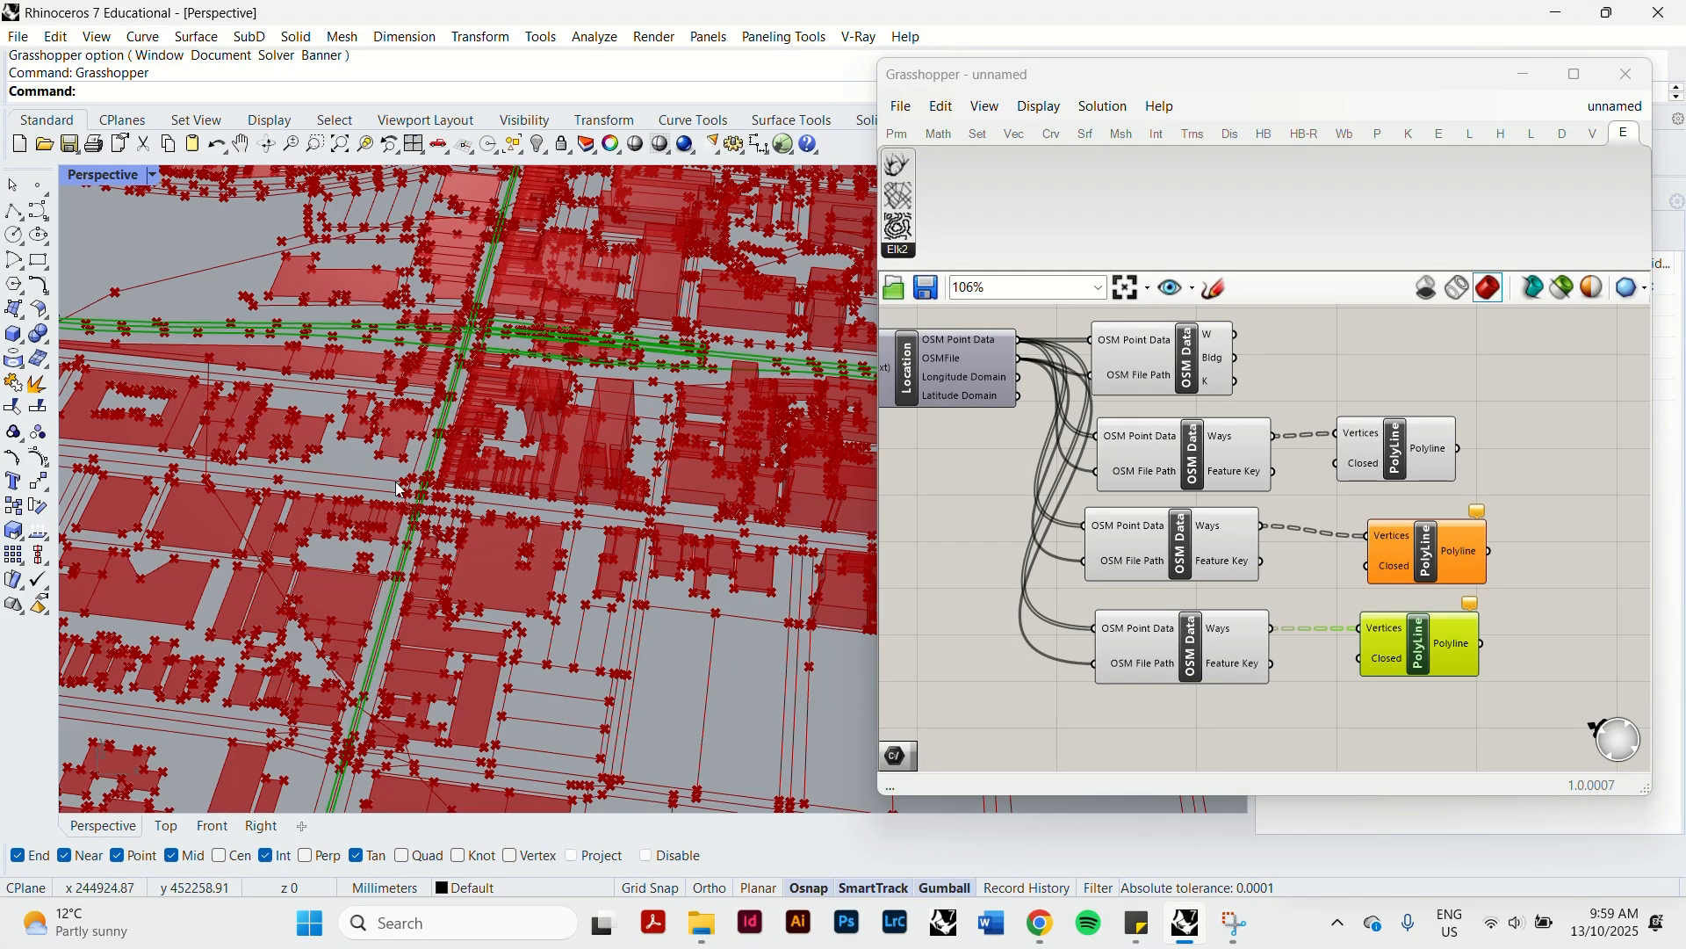
scroll(400, 490, "down", 5)
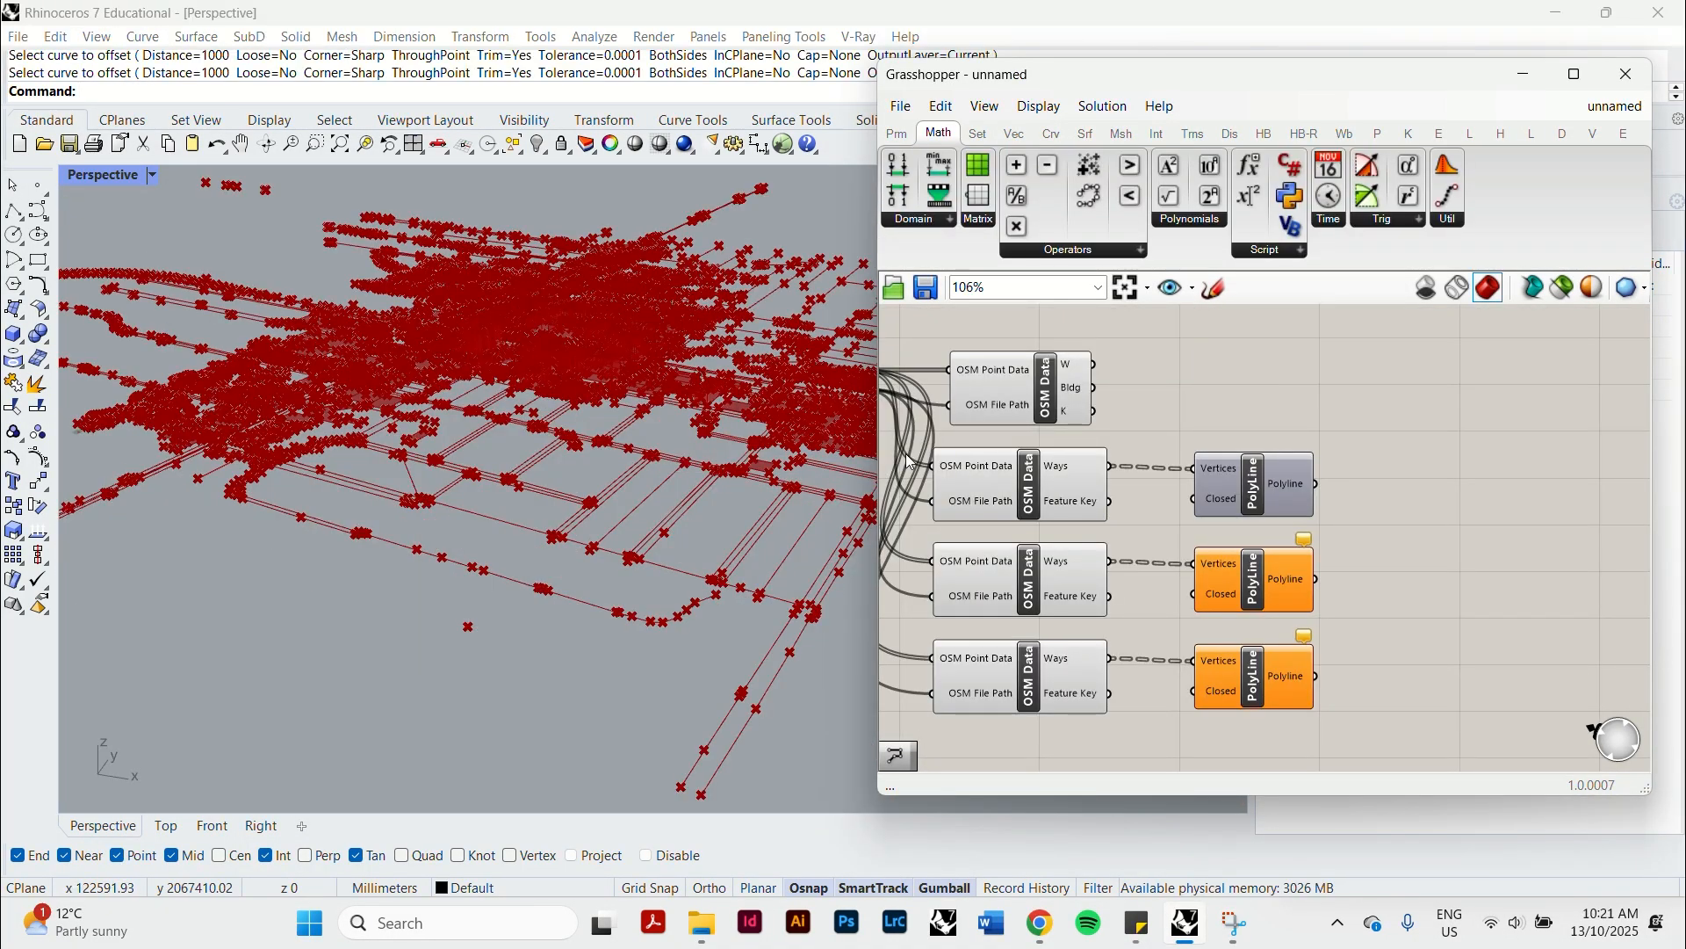
Examine the extent of the generated polyline network and its outer line ends in the Perspective viewport.
left_click(703, 519)
scroll(593, 410, "down", 4)
right_click_drag(594, 411, 459, 450)
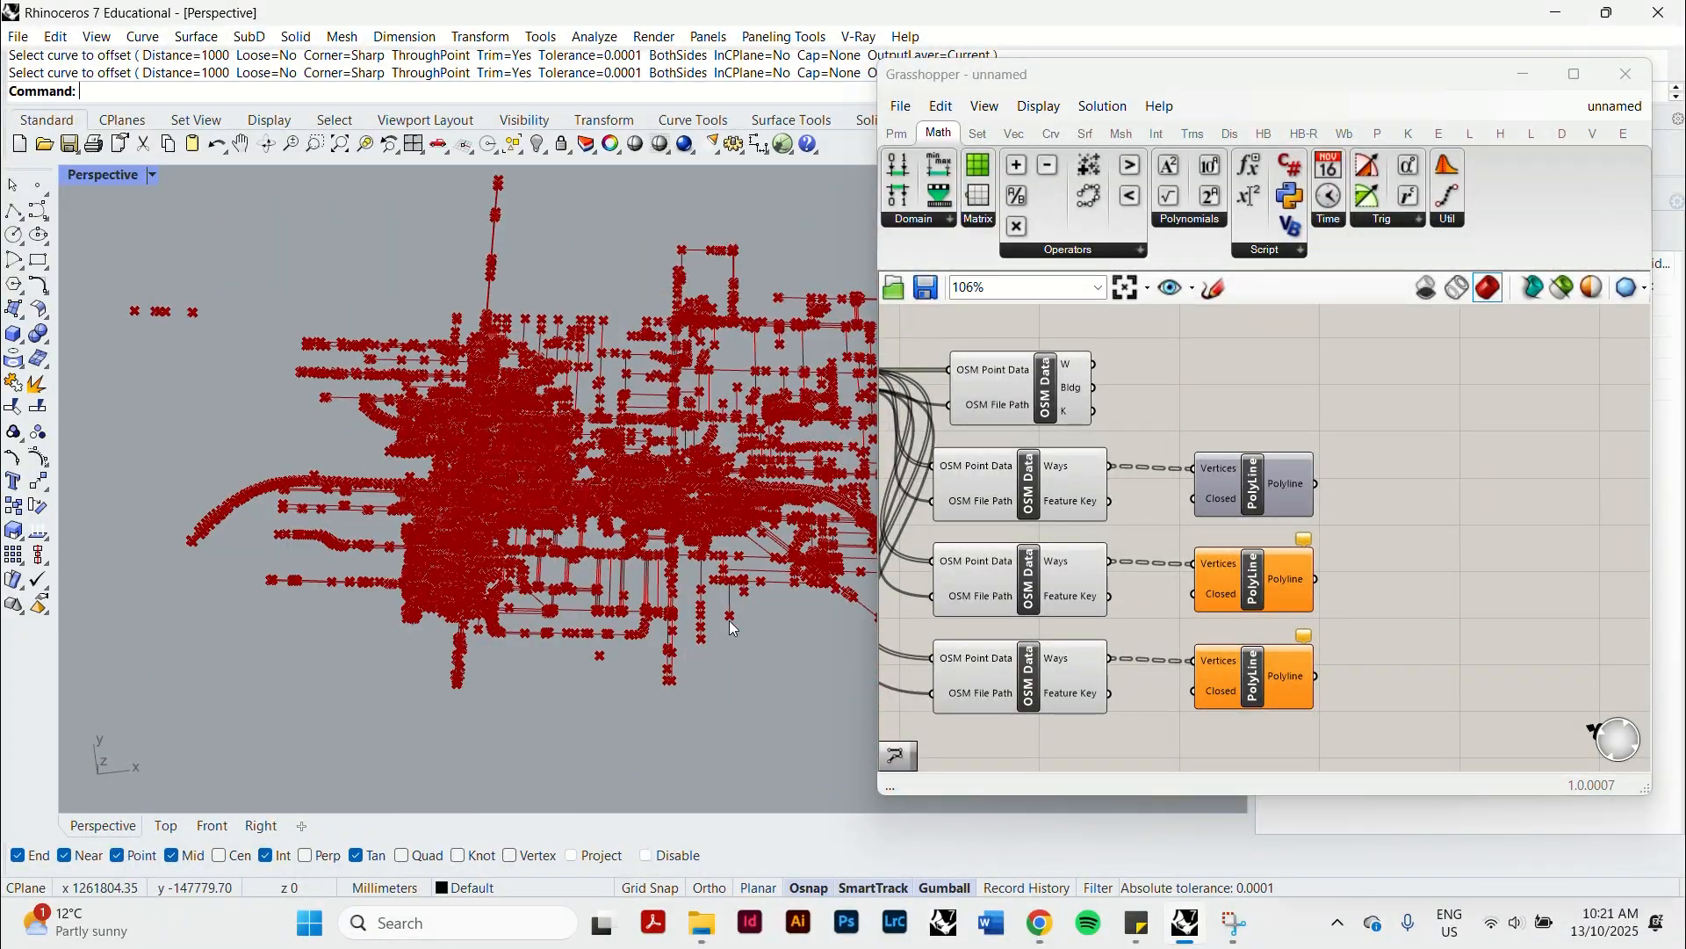
scroll(694, 651, "up", 10)
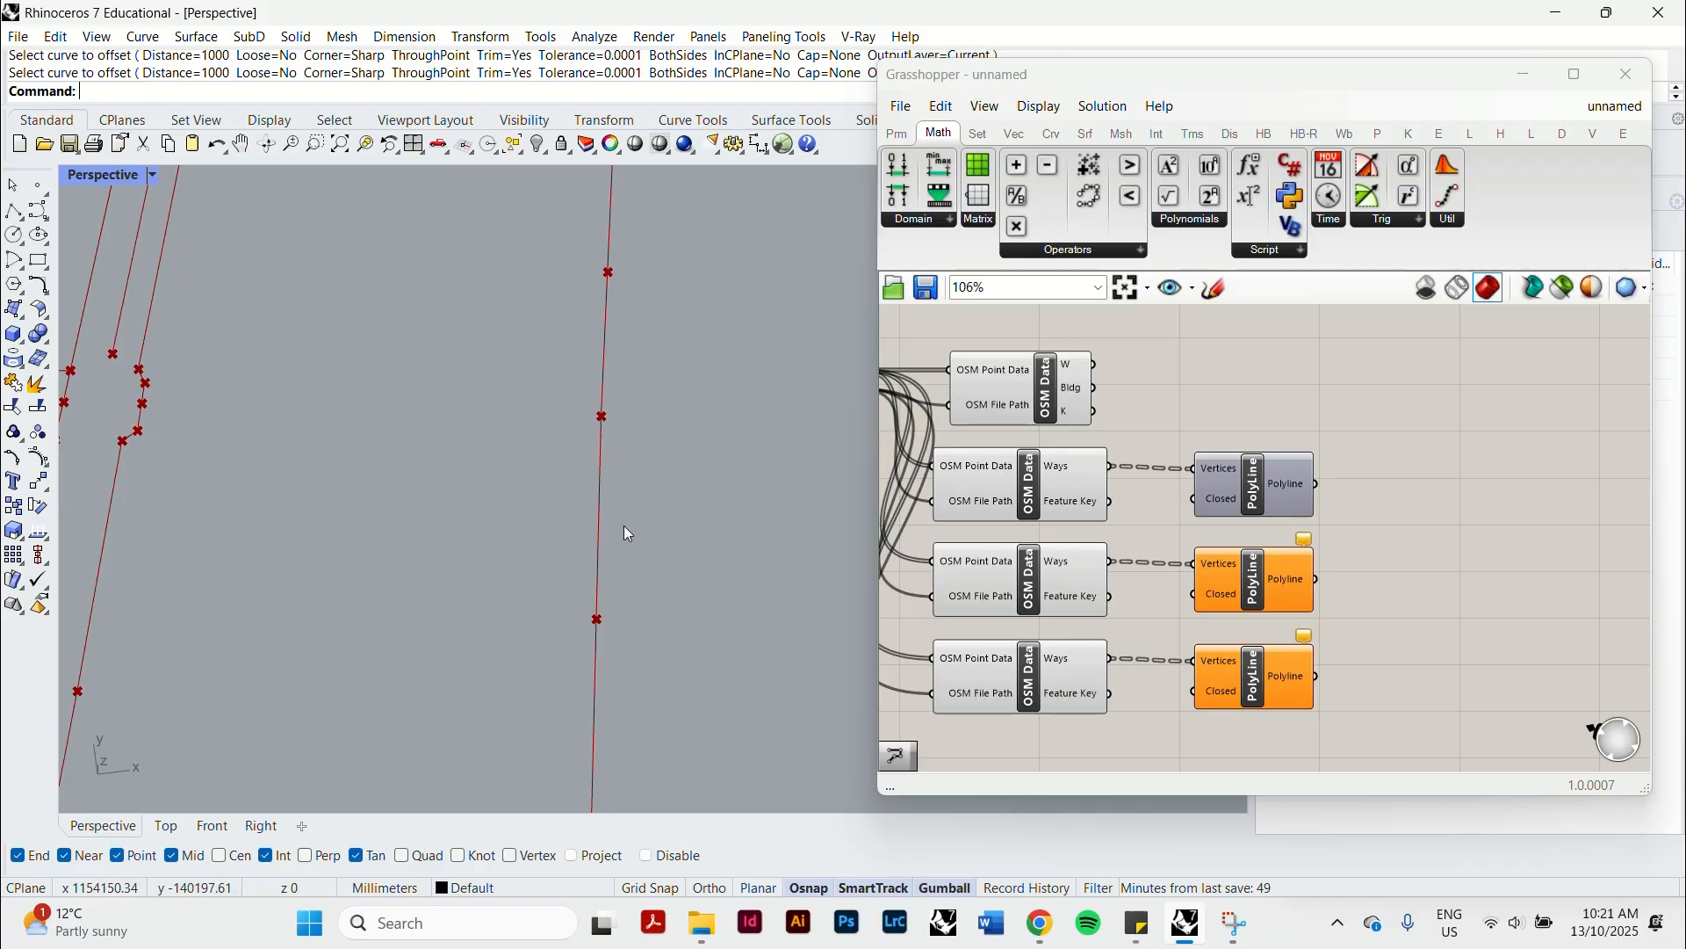
scroll(606, 531, "down", 4)
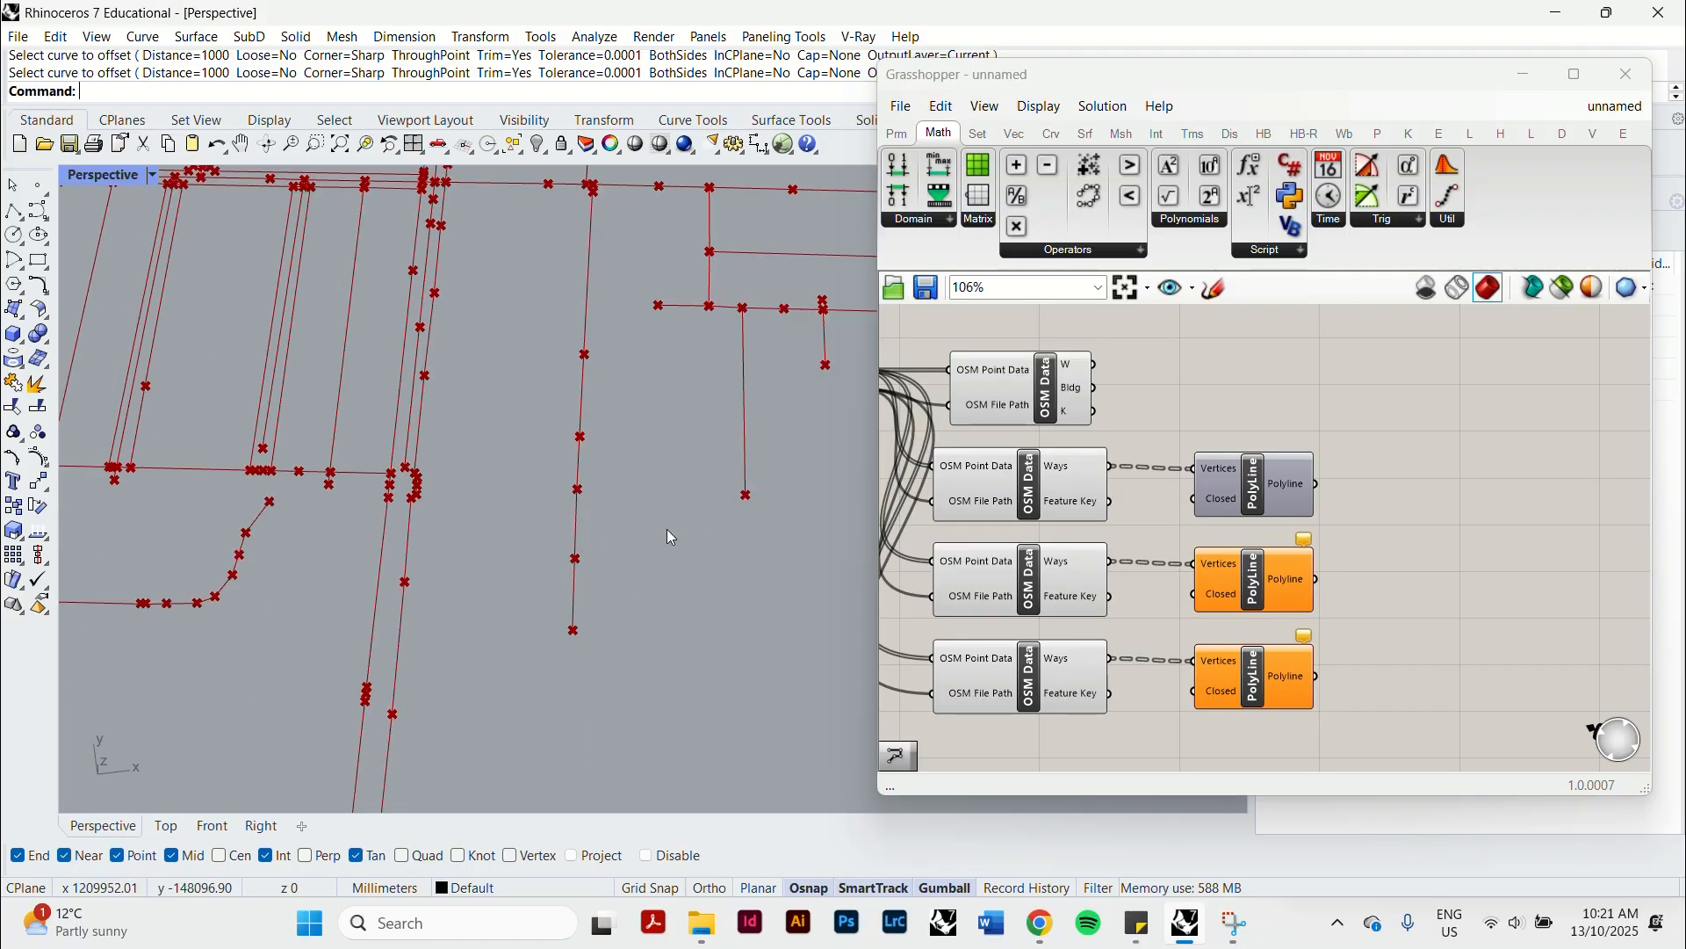
scroll(667, 529, "down", 5)
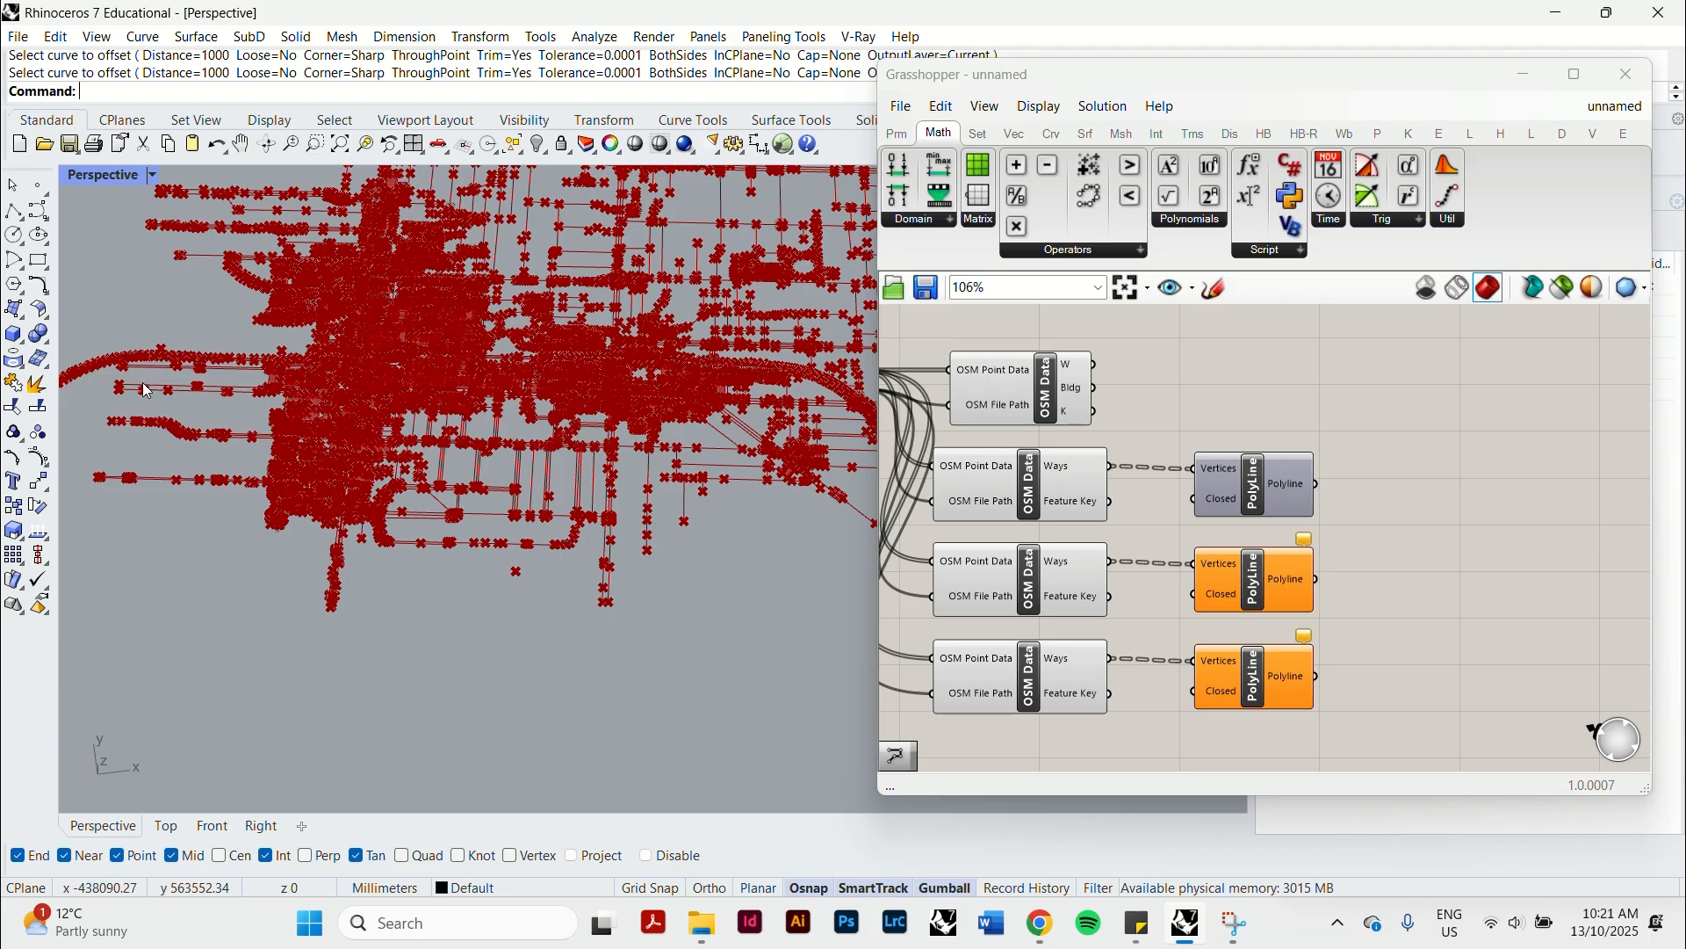
scroll(144, 381, "up", 2)
scroll(144, 382, "down", 1)
scroll(144, 381, "down", 2)
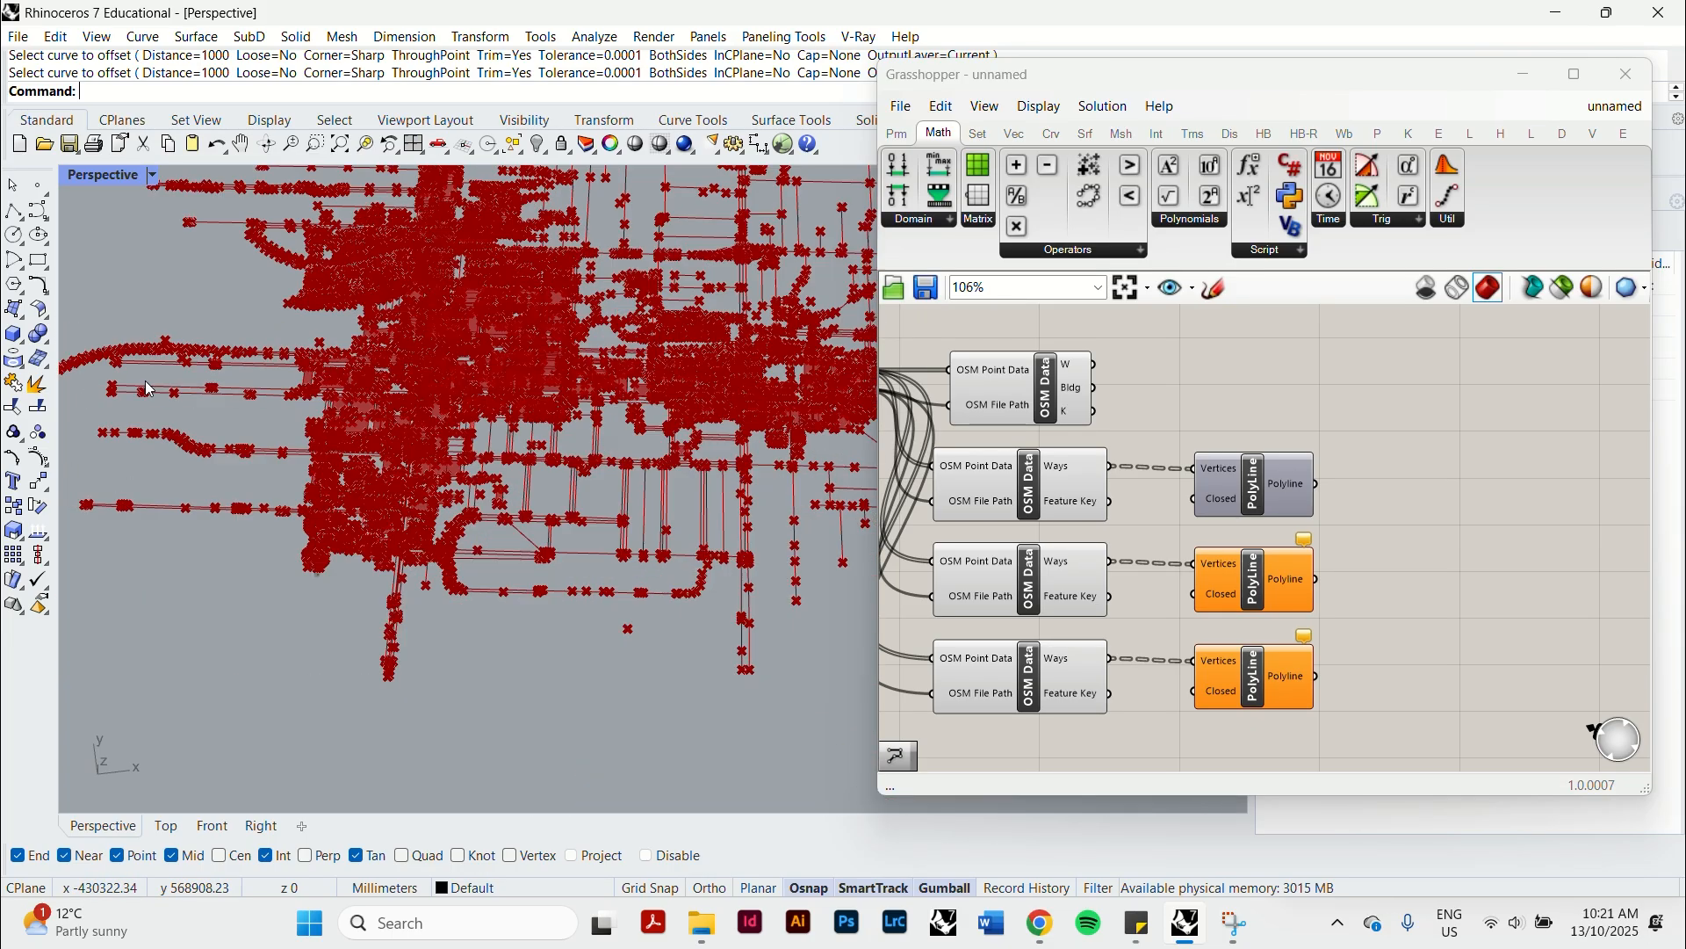
Add an Offset Curve component and connect its Curve input to the waterway PolyLine's output.
right_click_drag(1411, 512, 1269, 492)
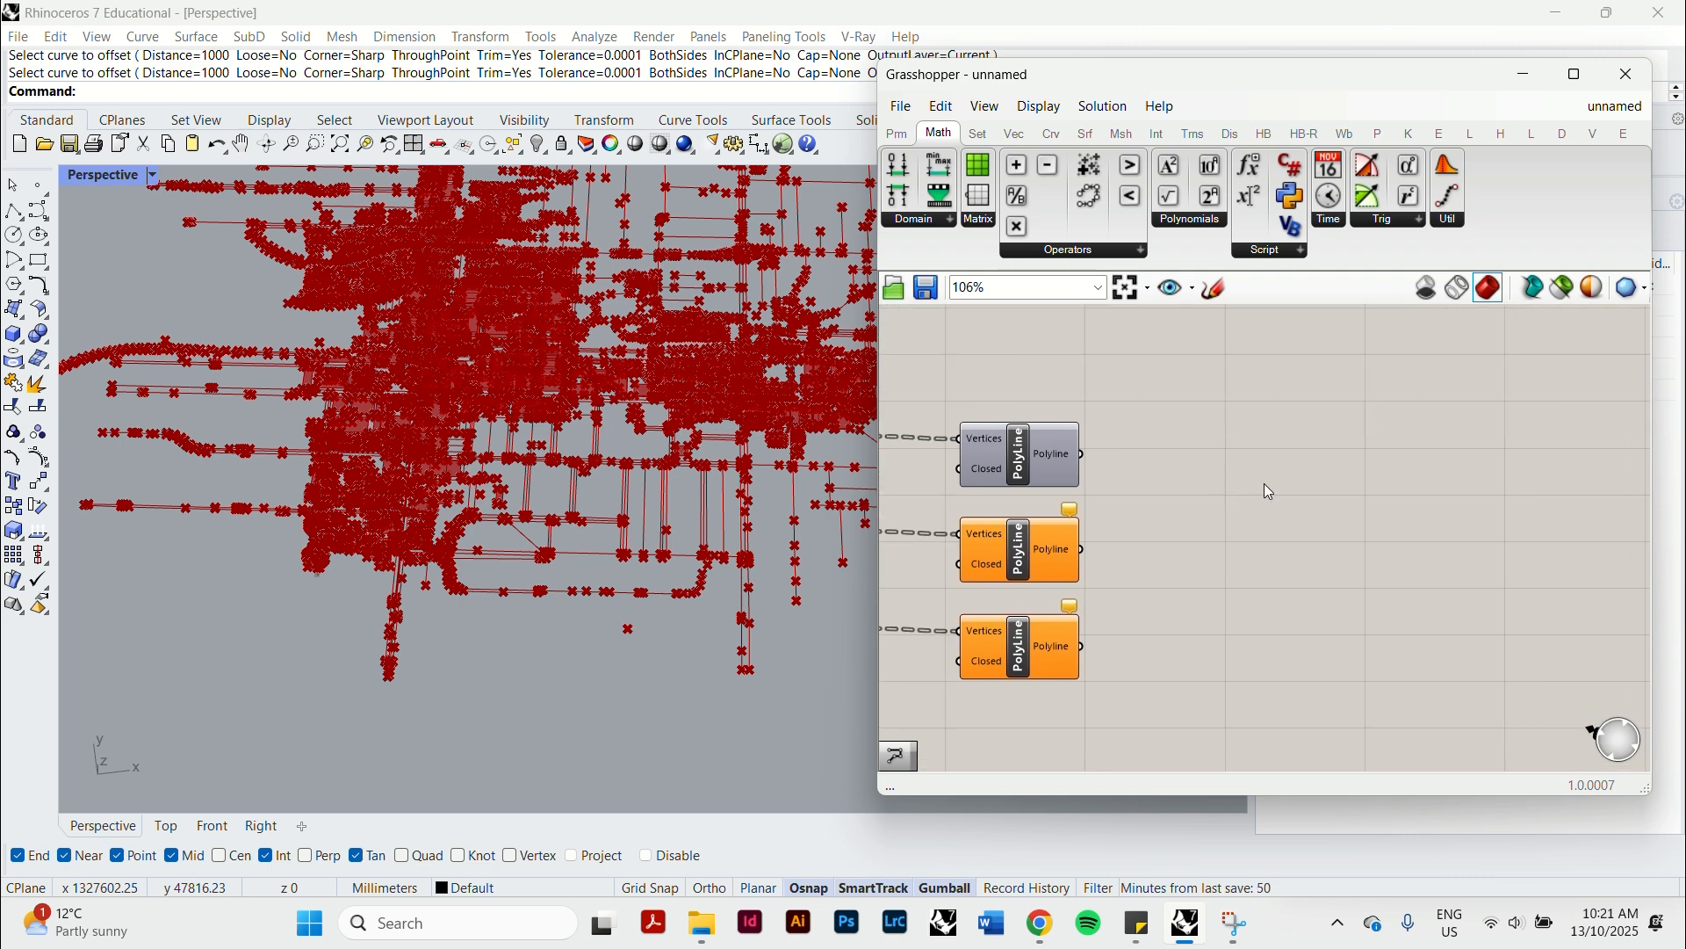
double_click(1269, 492)
type("offe")
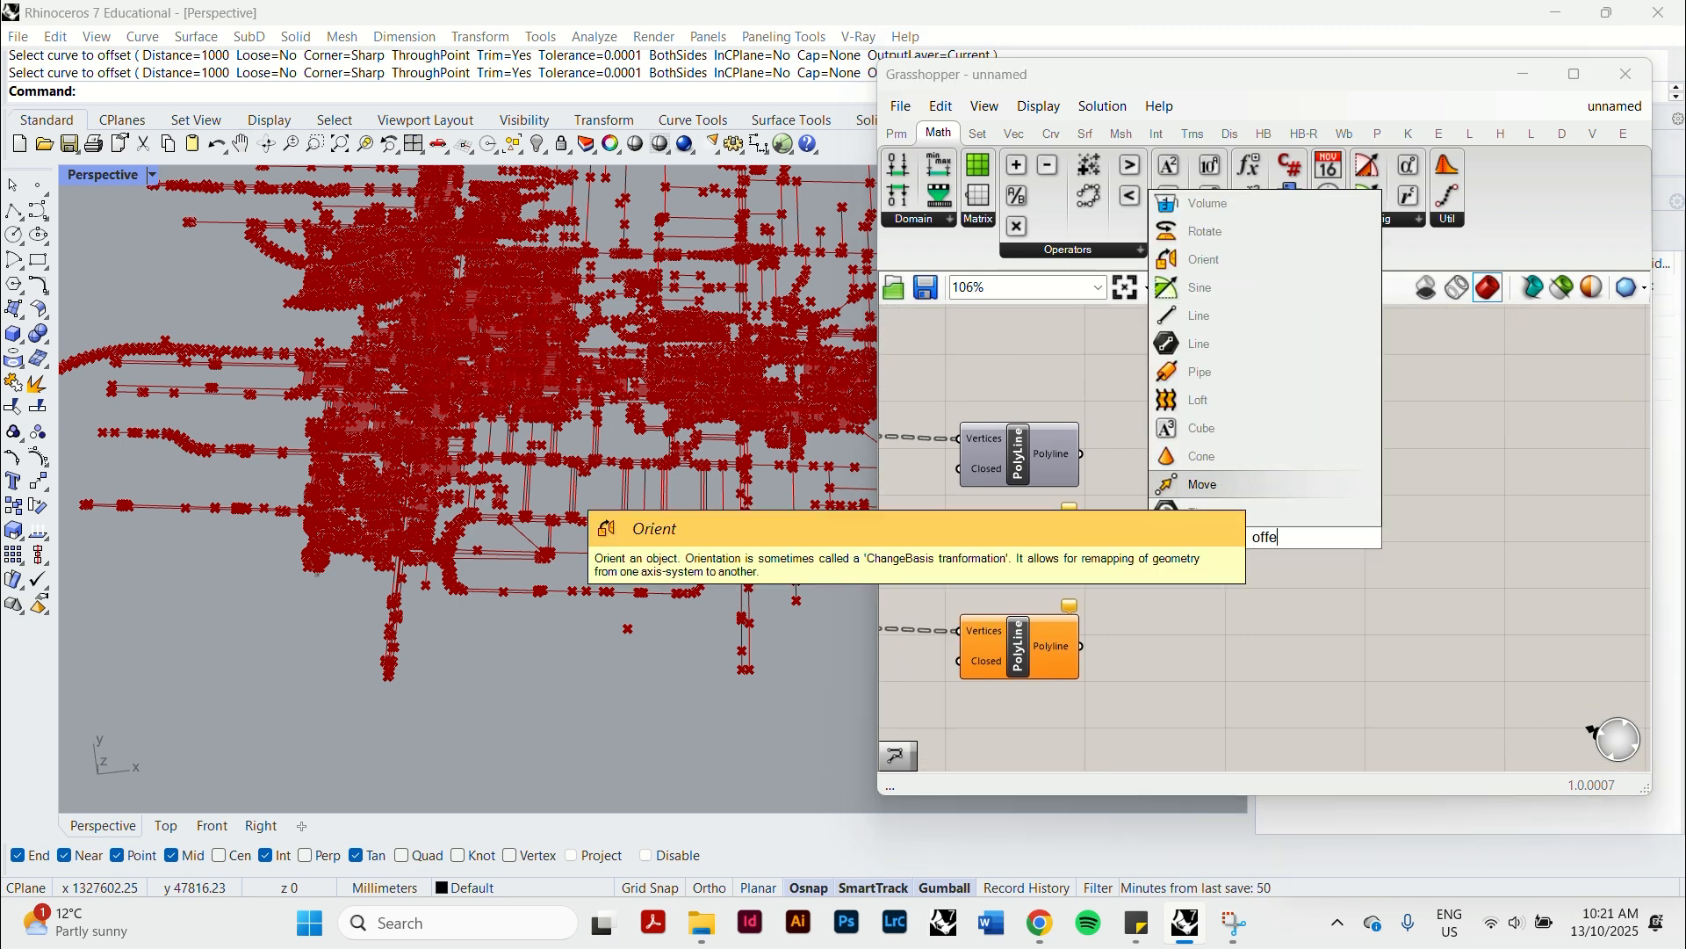
key("BackSpace")
type("set")
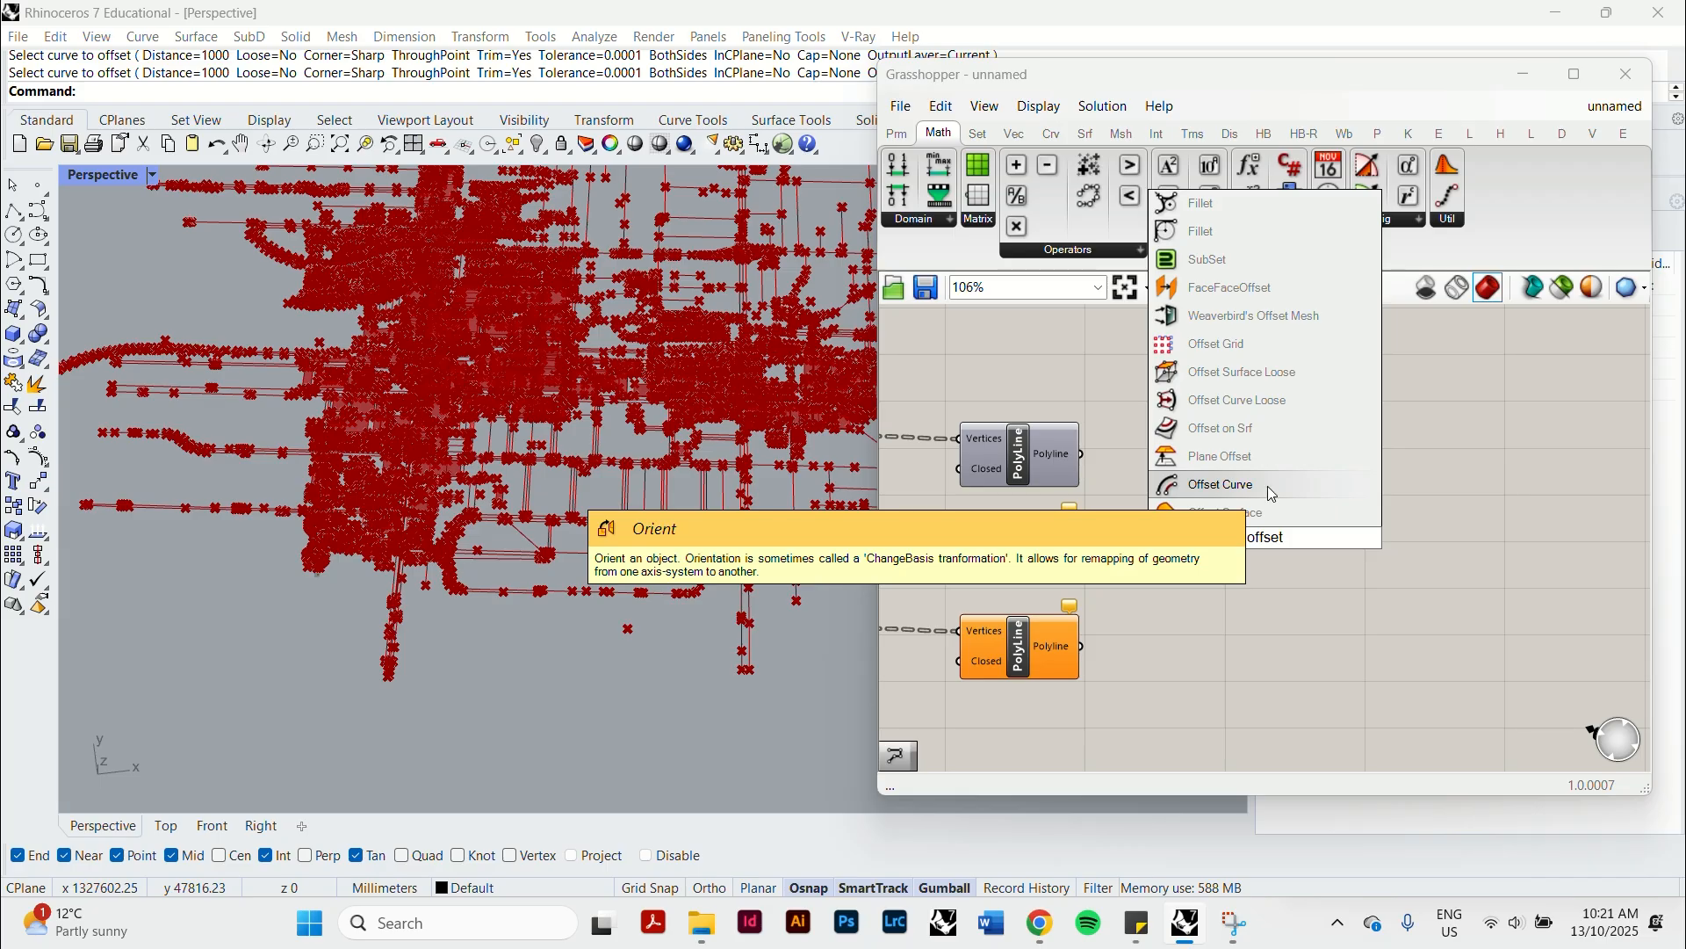
left_click(1271, 492)
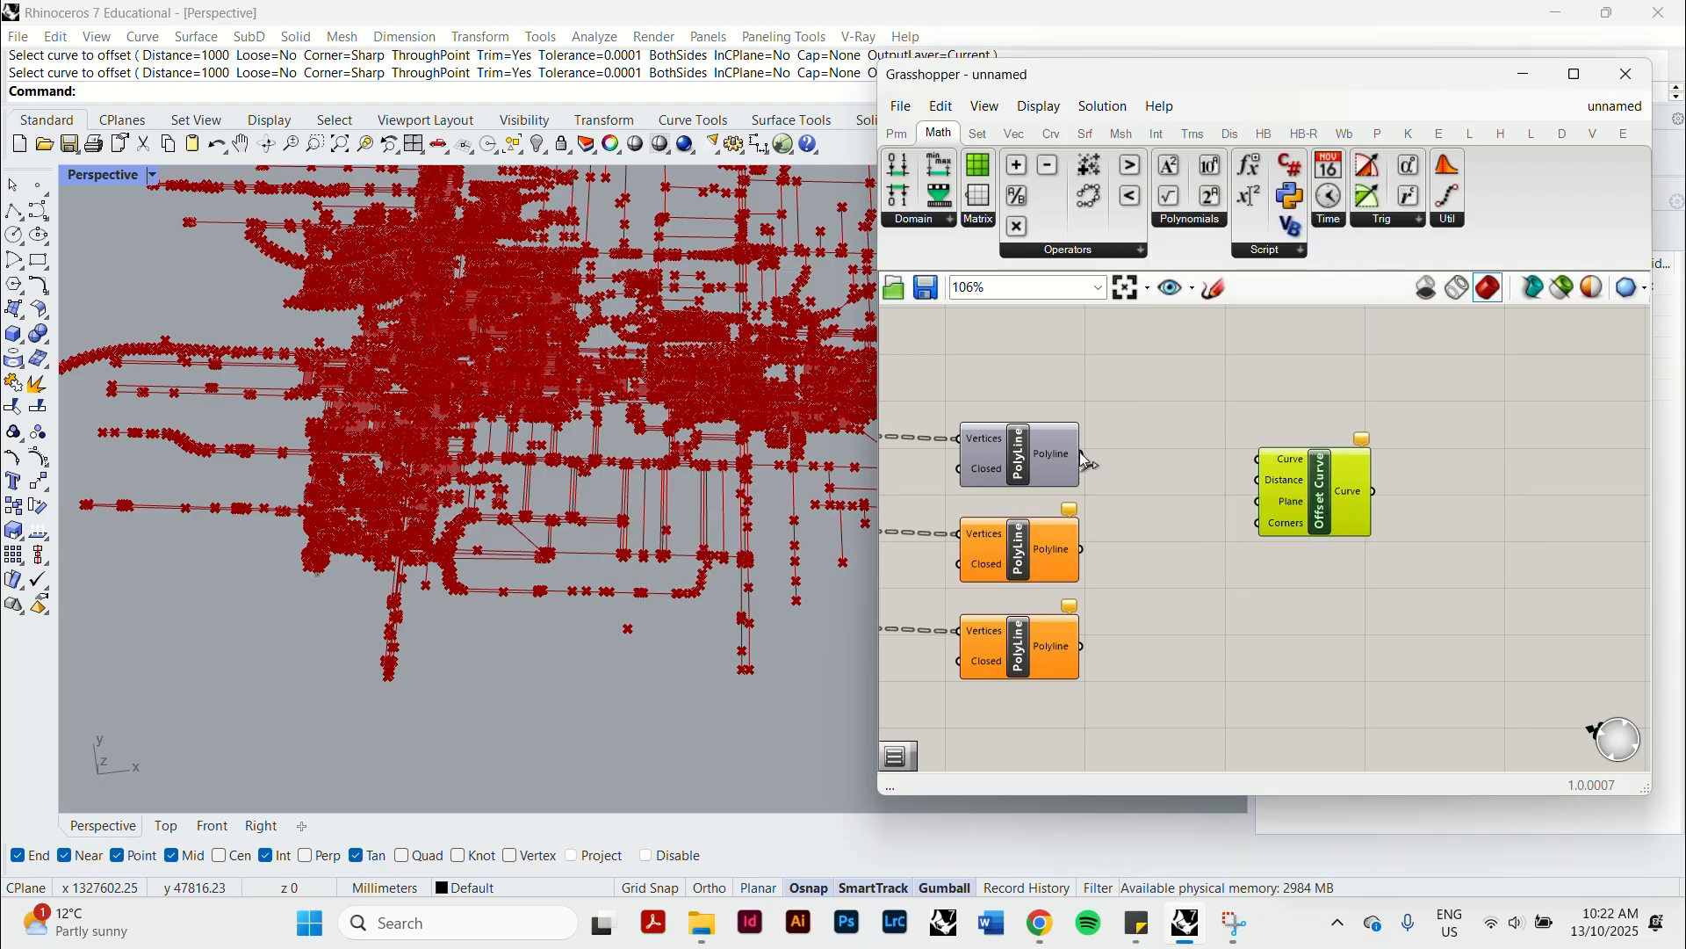
left_click_drag(1084, 455, 1260, 460)
scroll(667, 624, "up", 5)
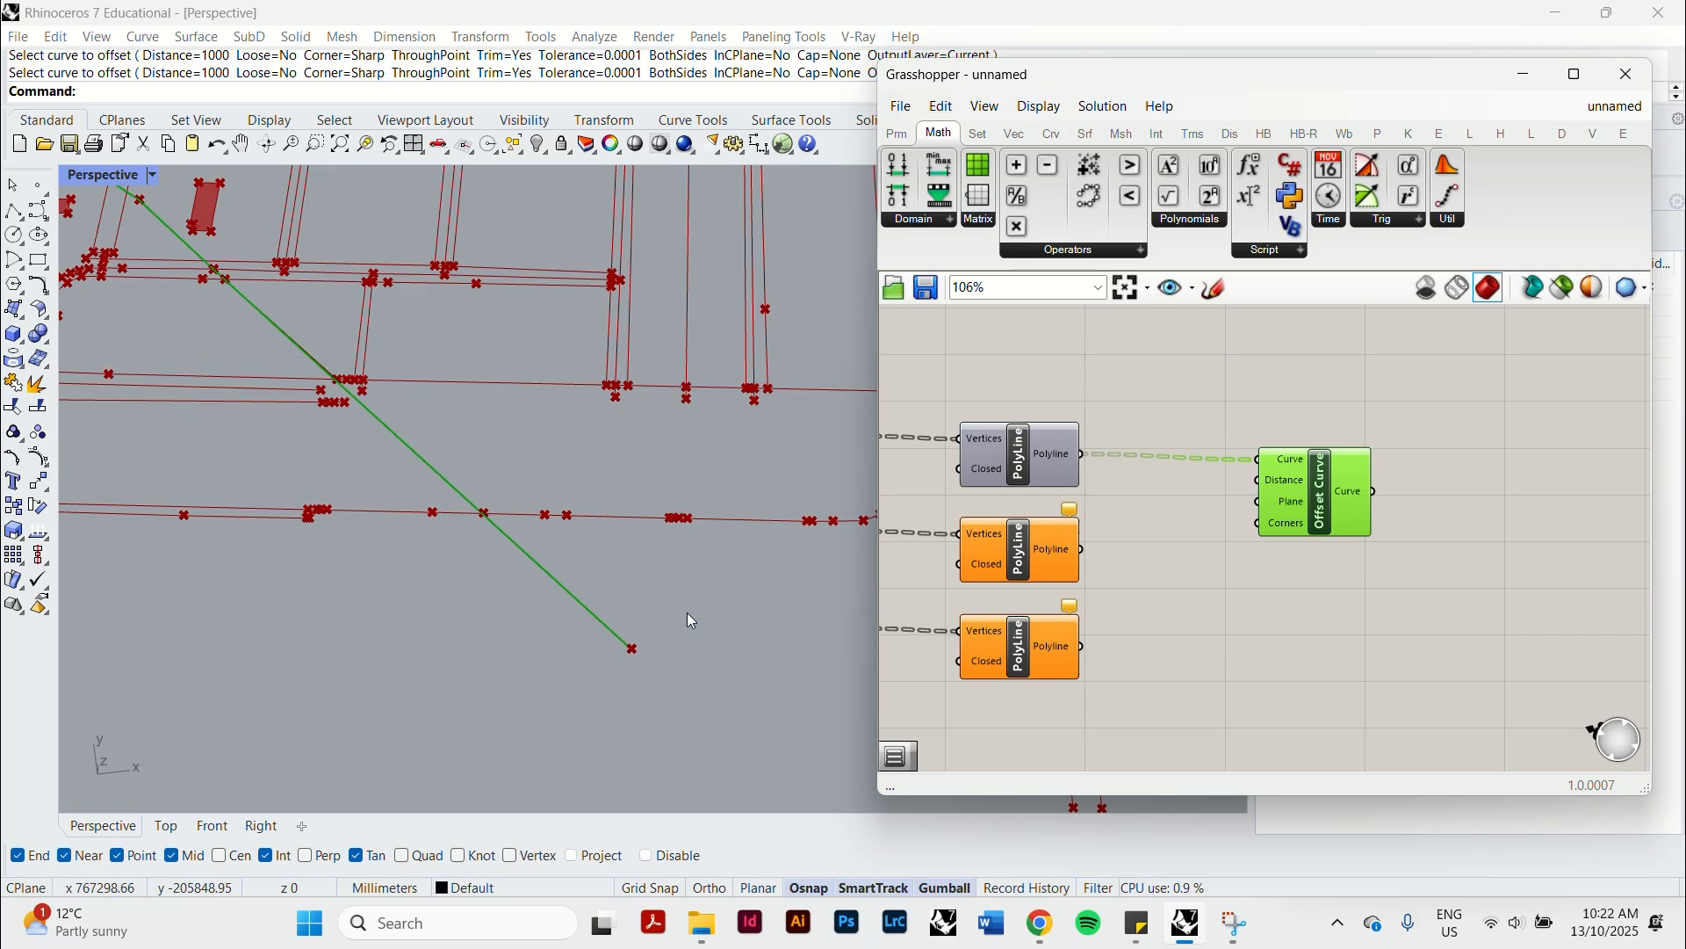
scroll(692, 621, "up", 8)
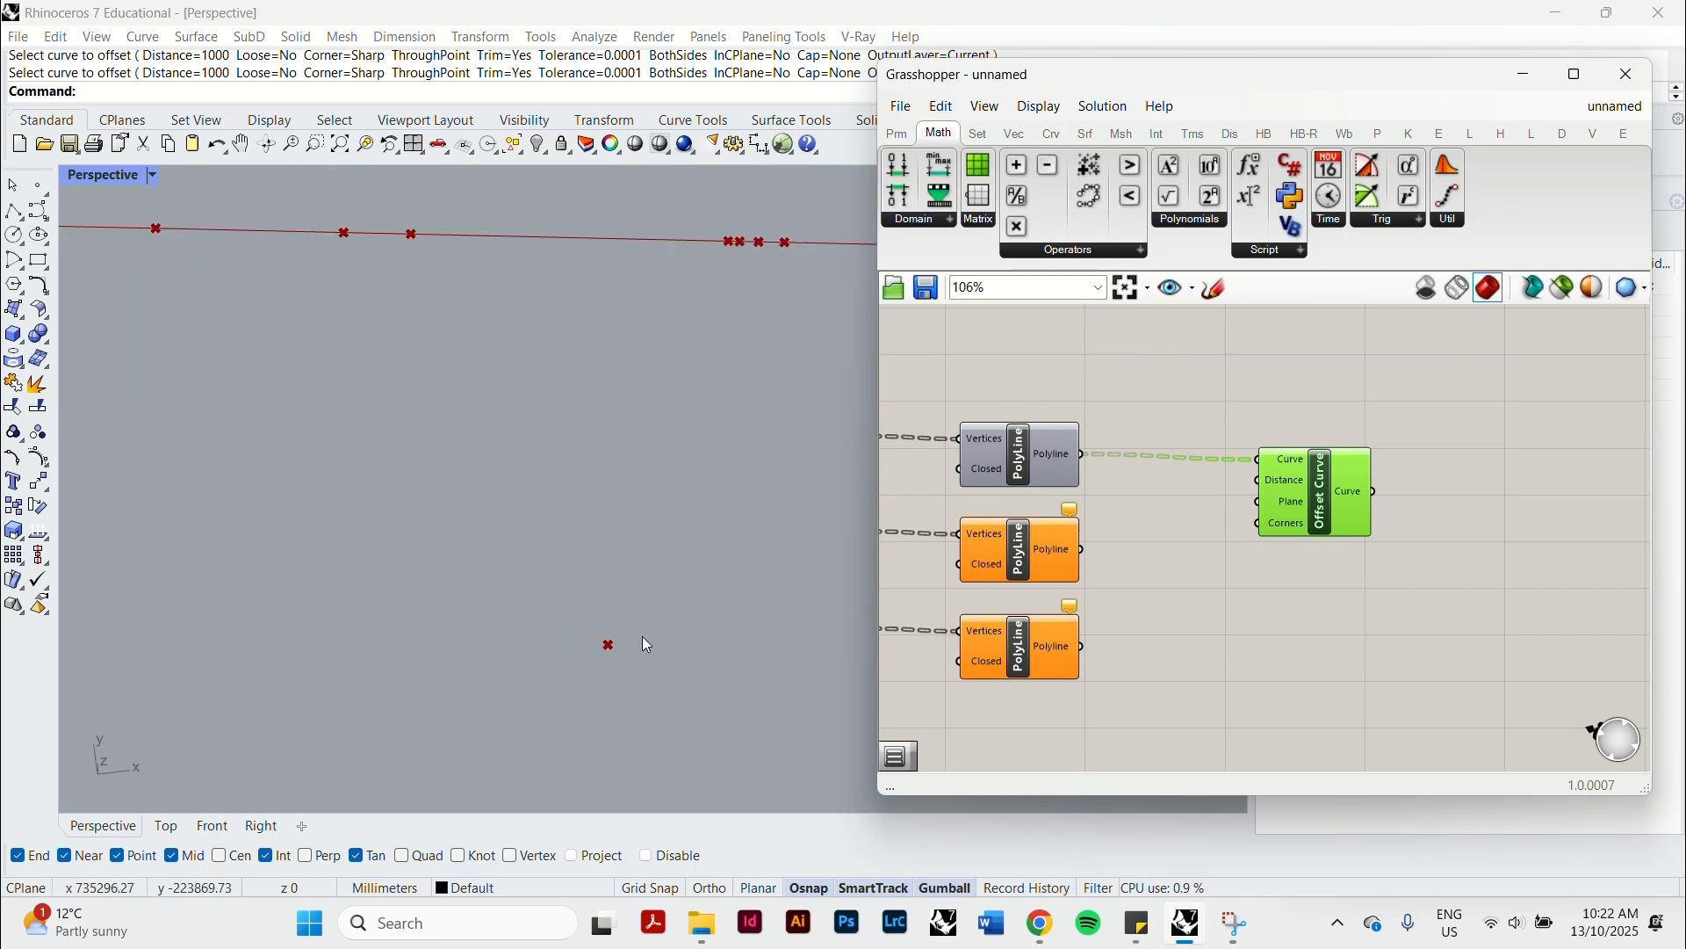
scroll(647, 645, "down", 8)
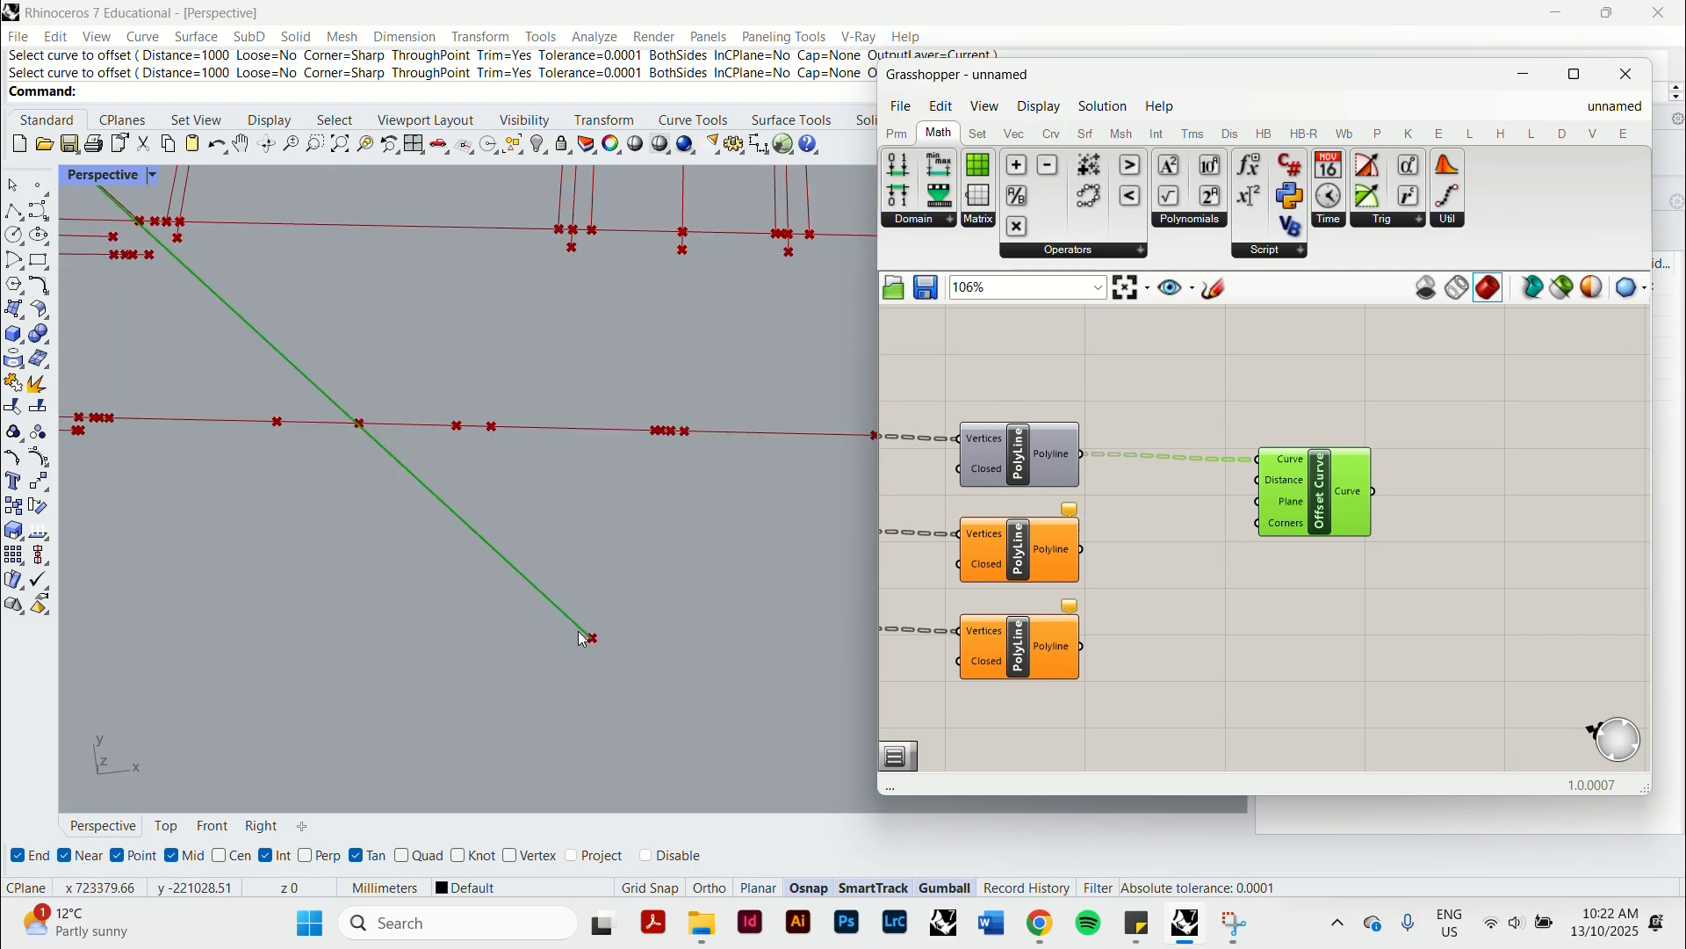
Add a number slider set to 5000, connect it to Offset Curve's Distance input and space the components apart.
left_click_drag(1312, 508, 1438, 455)
double_click(1295, 538)
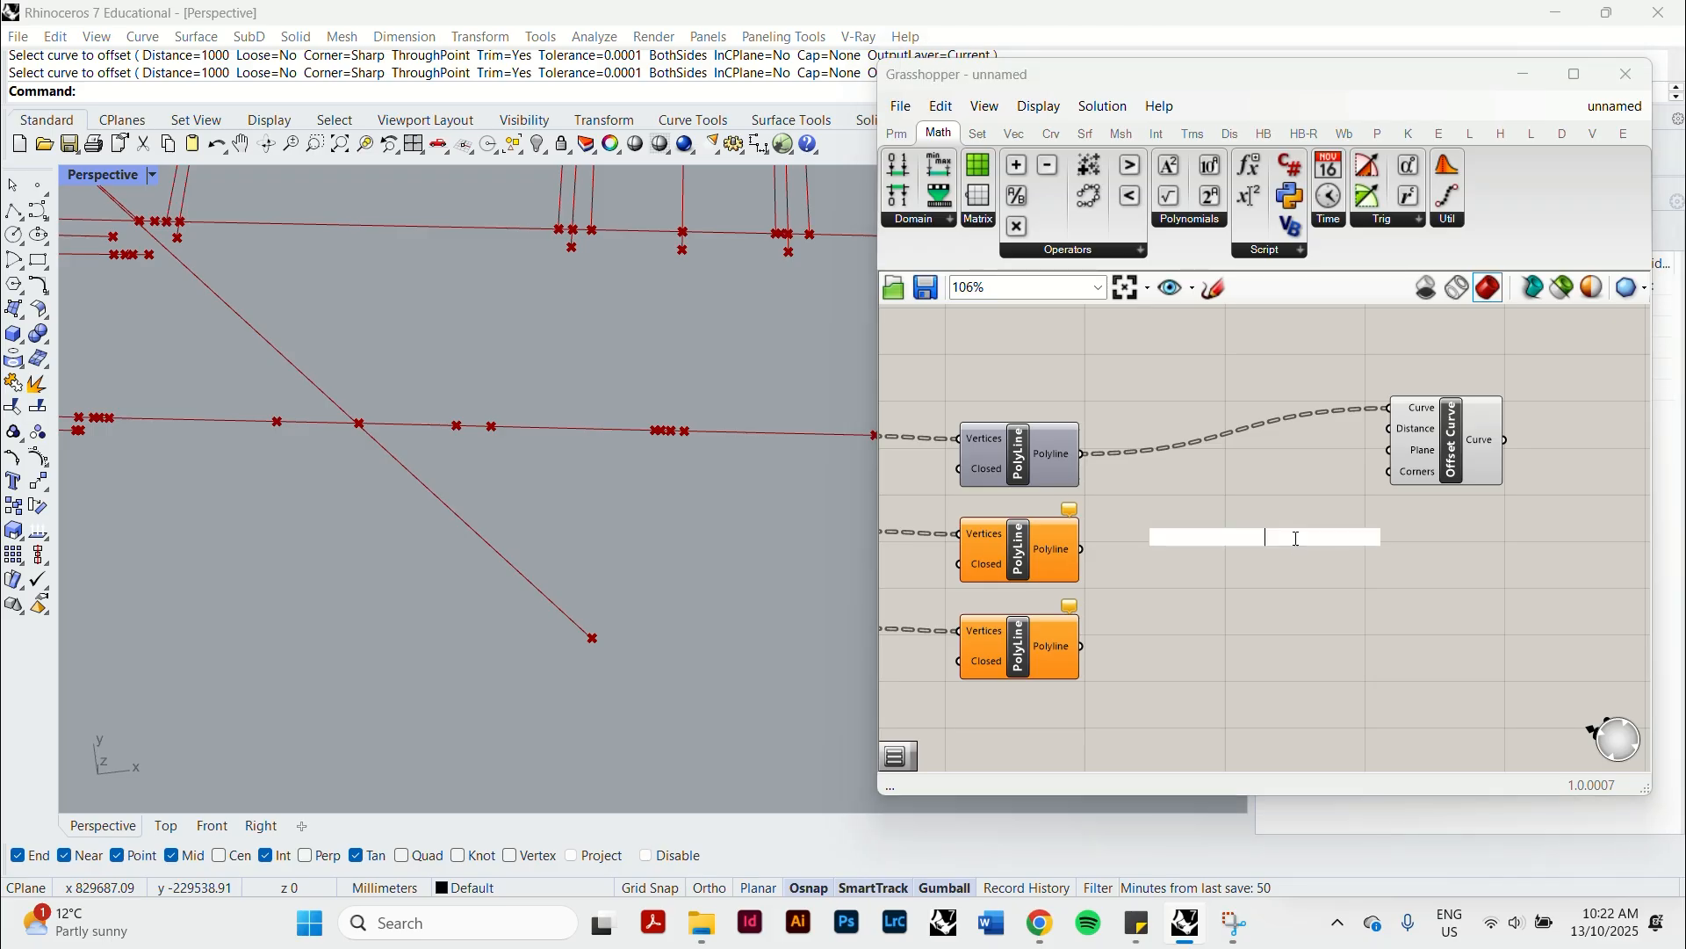
type("5000")
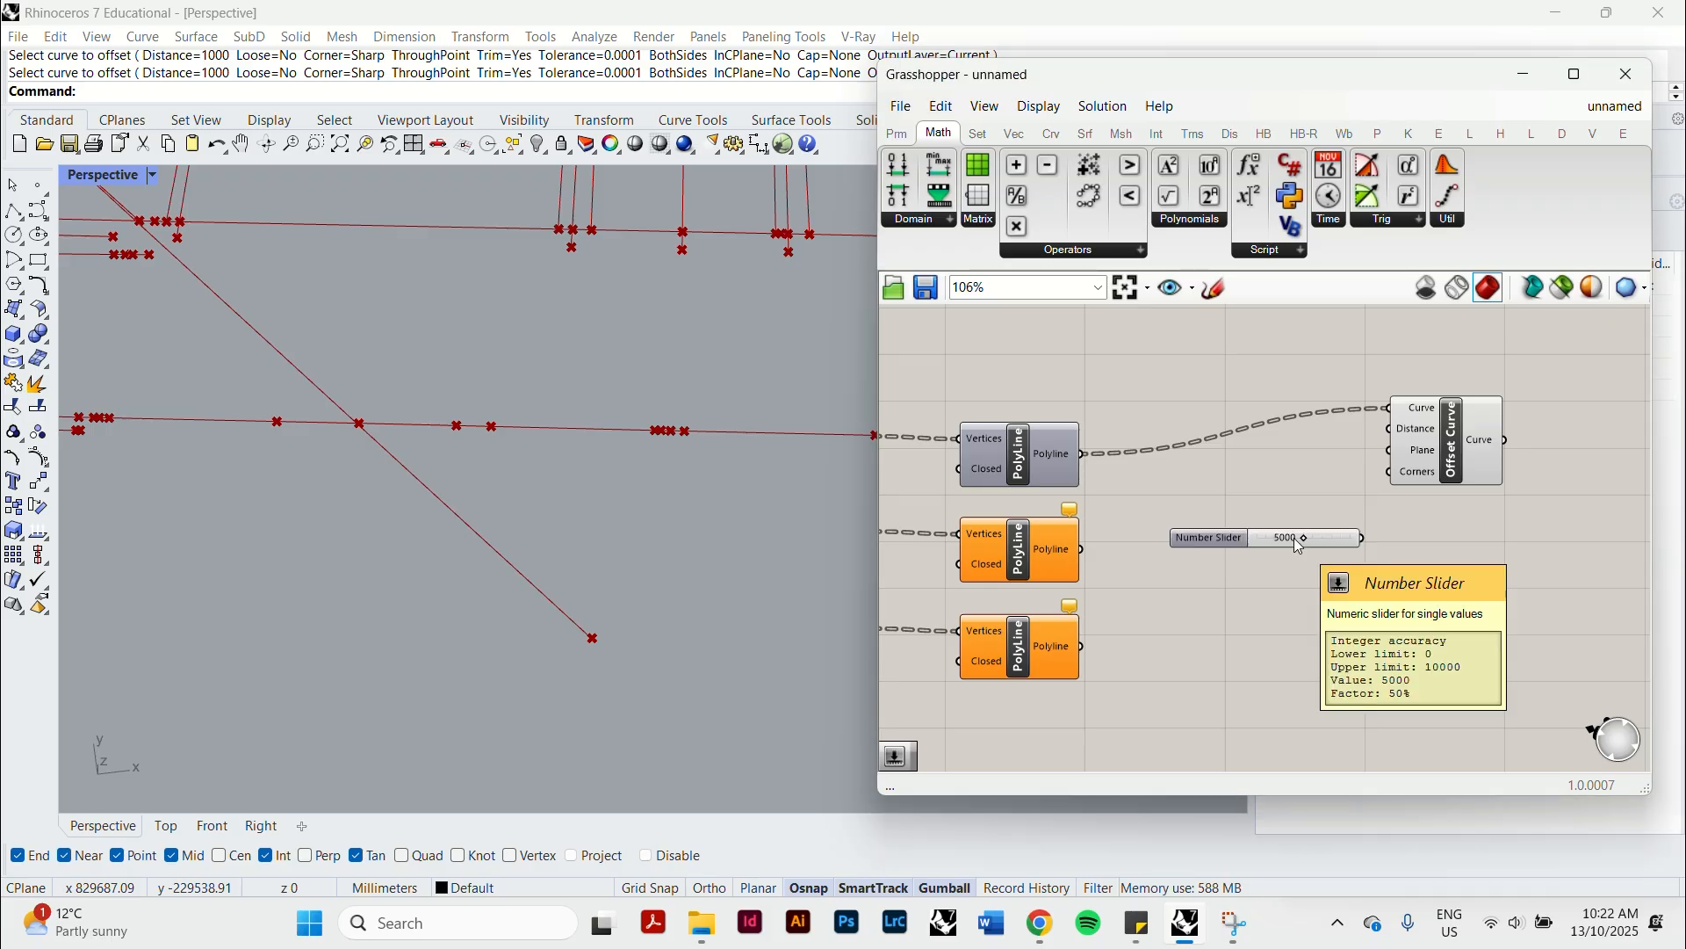
key("Return")
left_click_drag(1317, 508, 1389, 430)
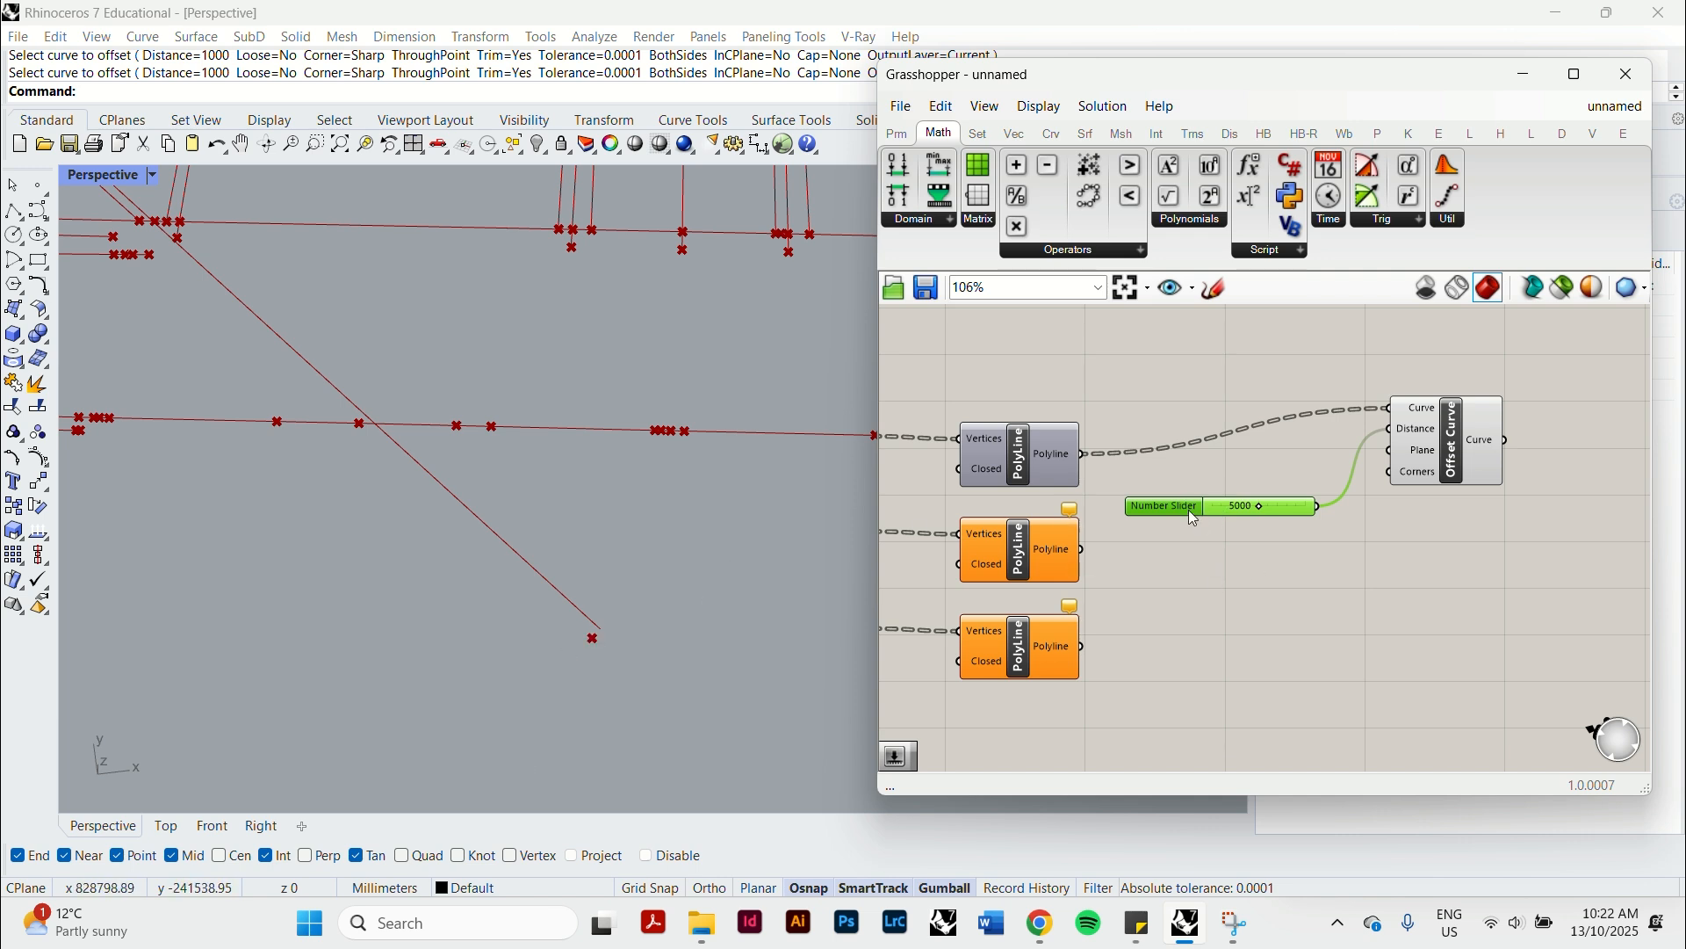
left_click_drag(1191, 512, 1188, 494)
left_click_drag(1432, 459, 1490, 459)
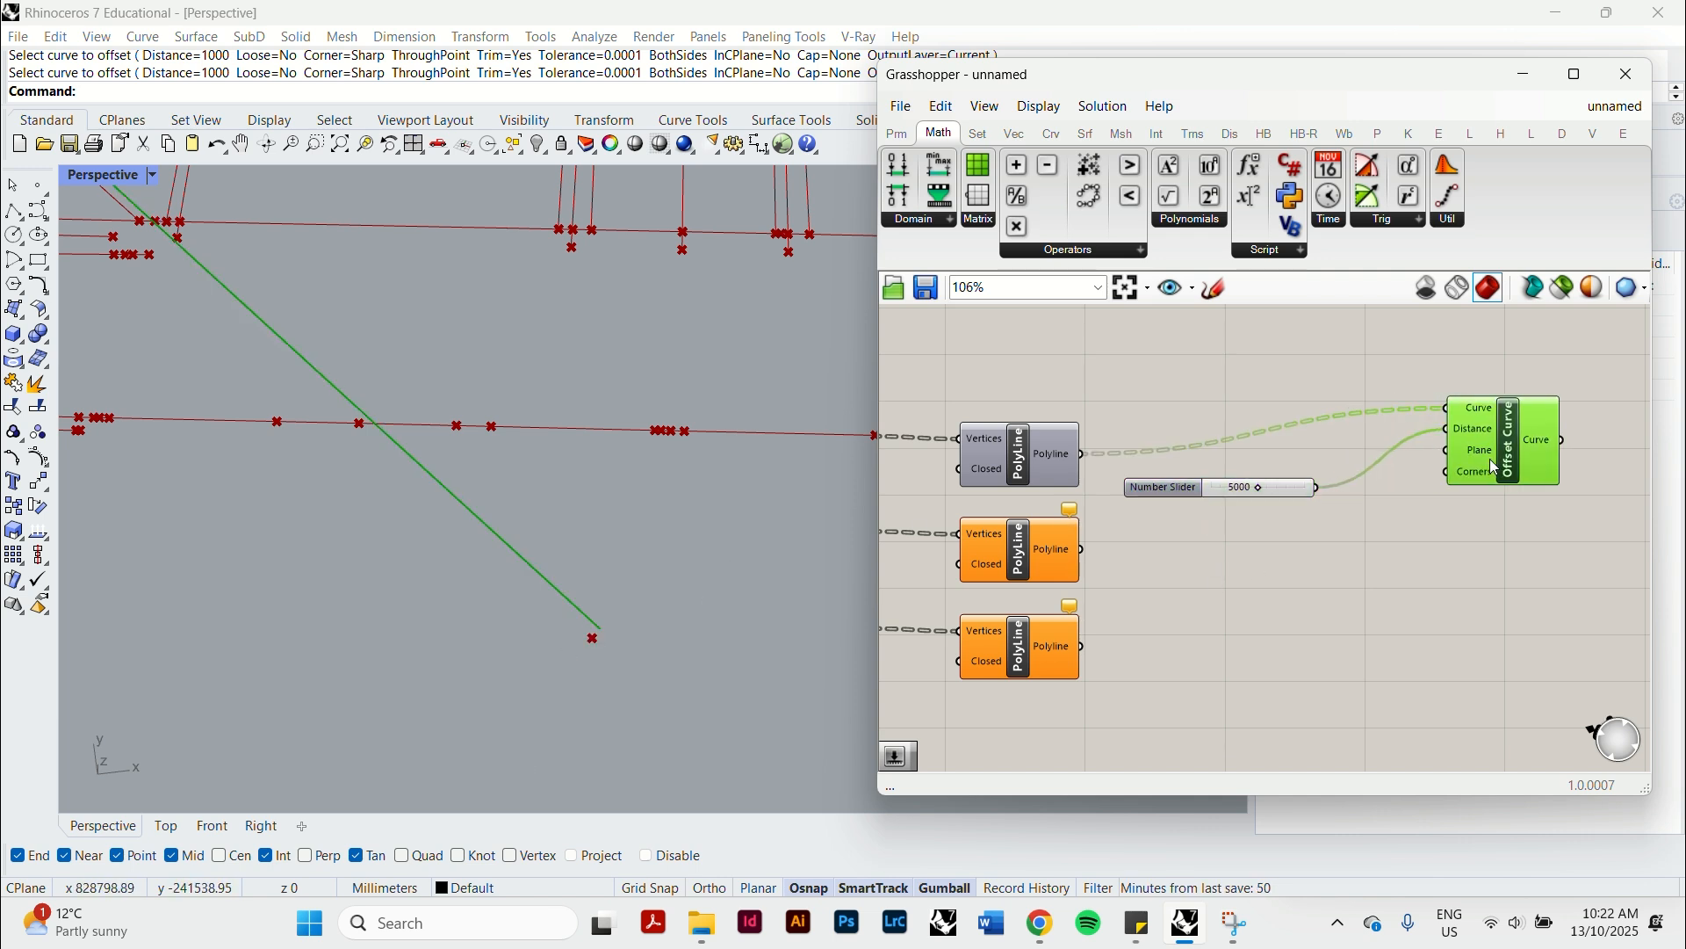
Add a Flip Curve component, feed it the waterway polyline and add its output to Offset Curve's Curve input alongside the existing connection.
left_click(1314, 592)
double_click(1316, 596)
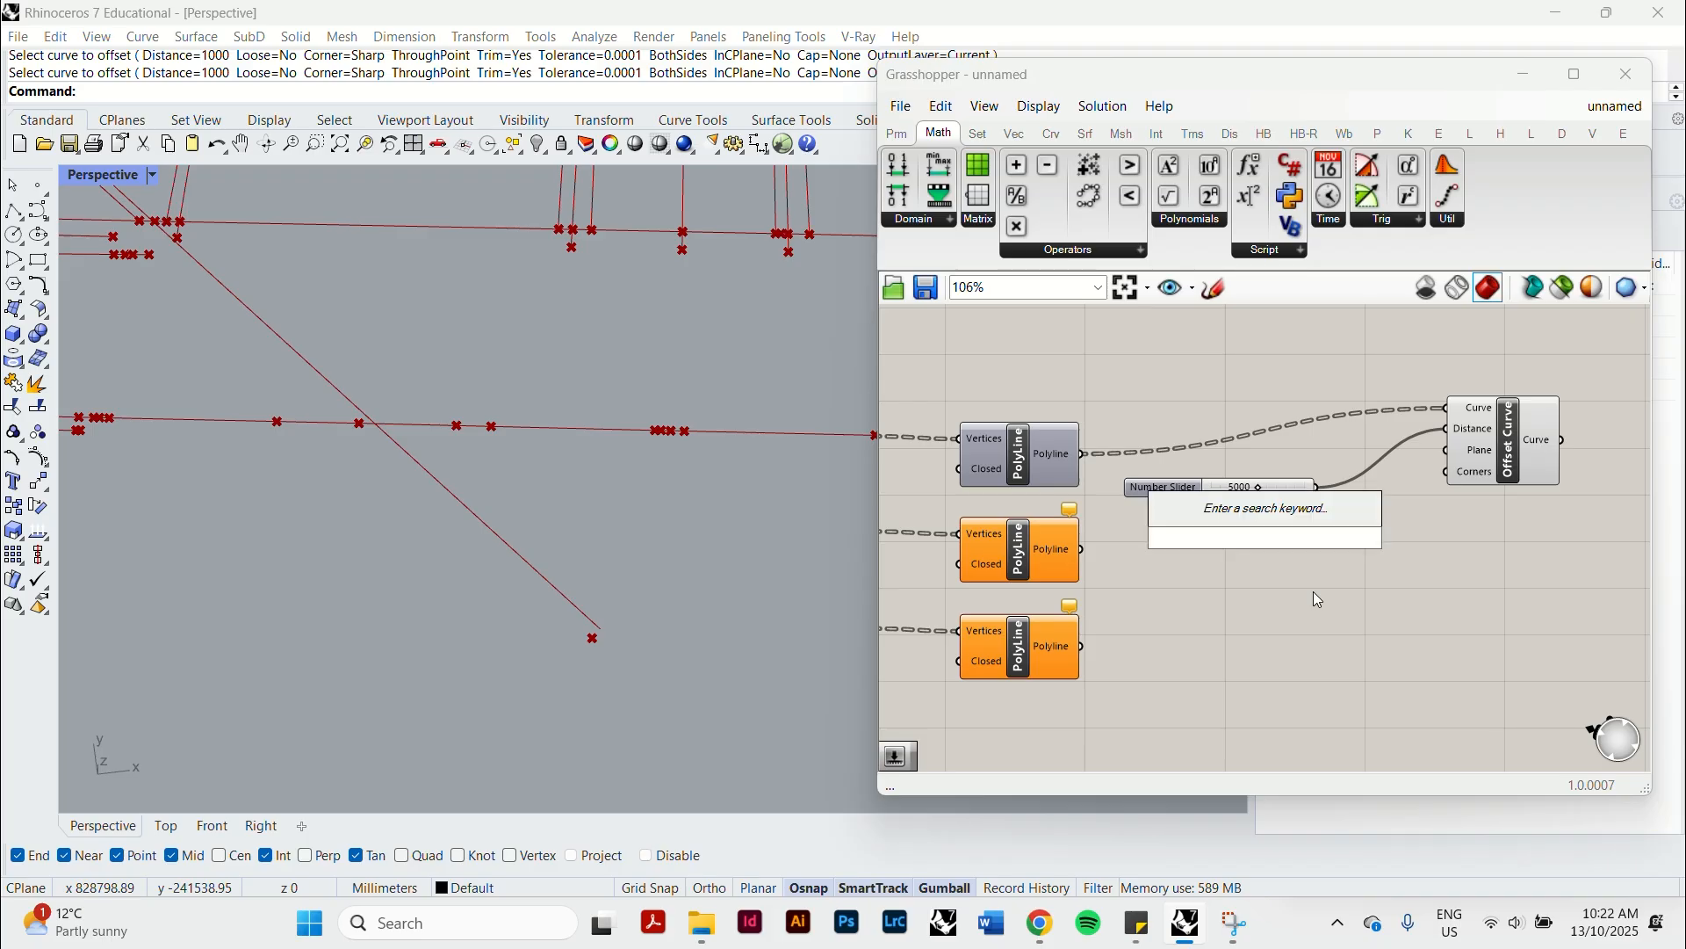
type("flip")
key("Up")
key("Up")
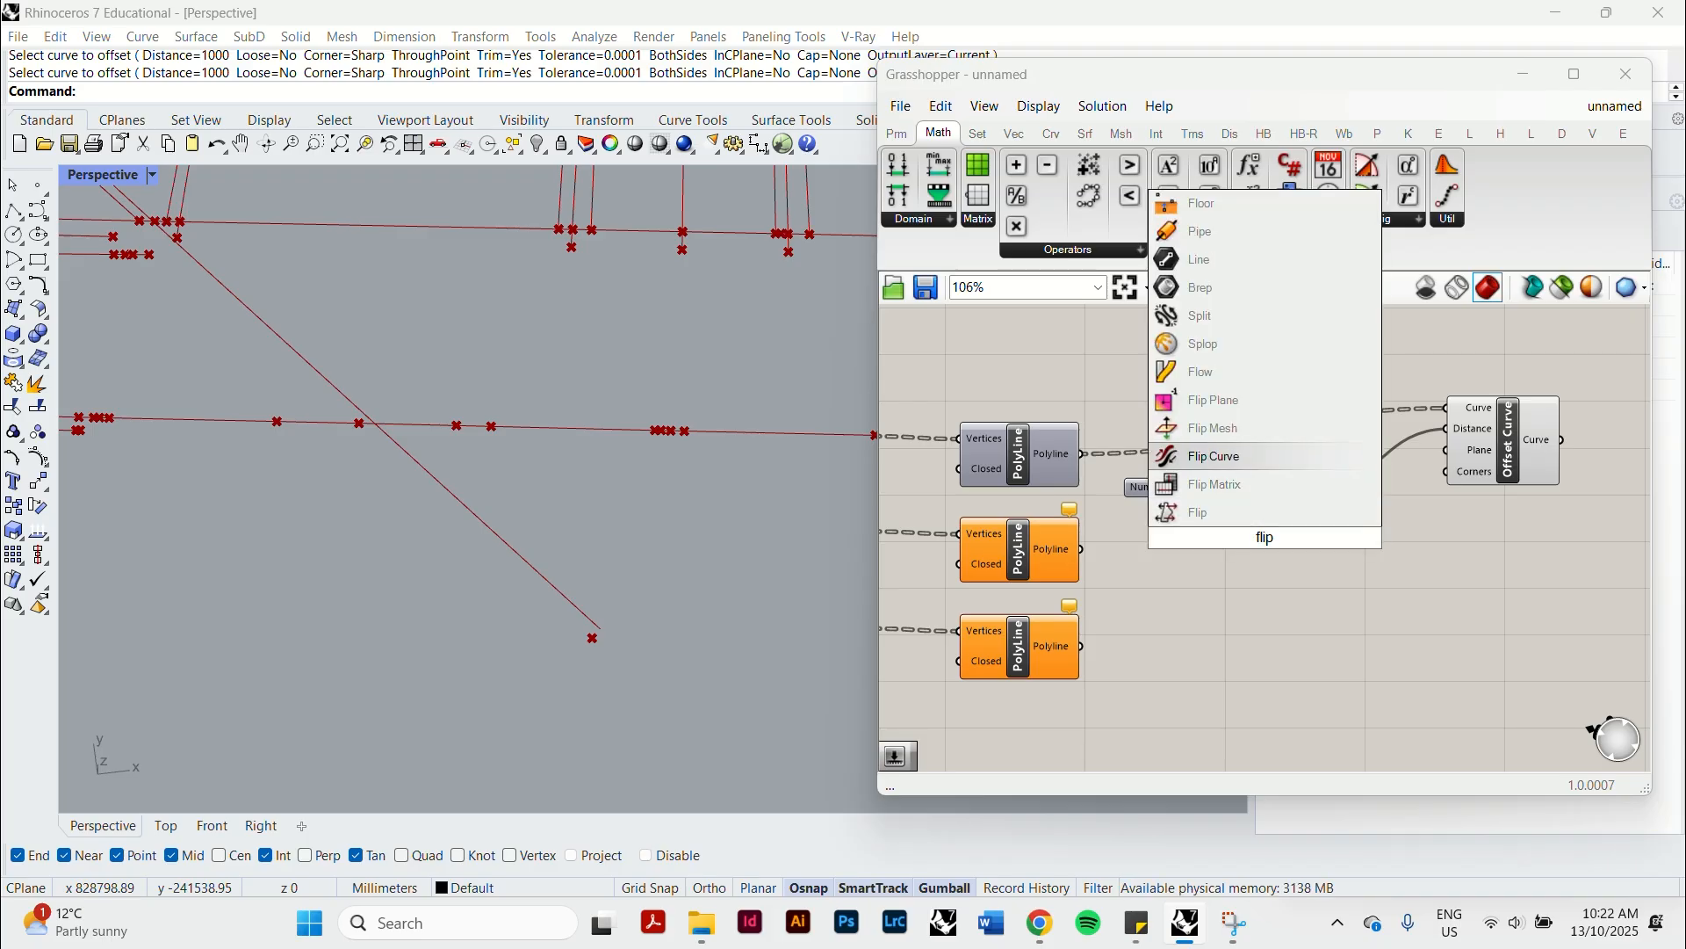
key("Return")
left_click(1309, 593)
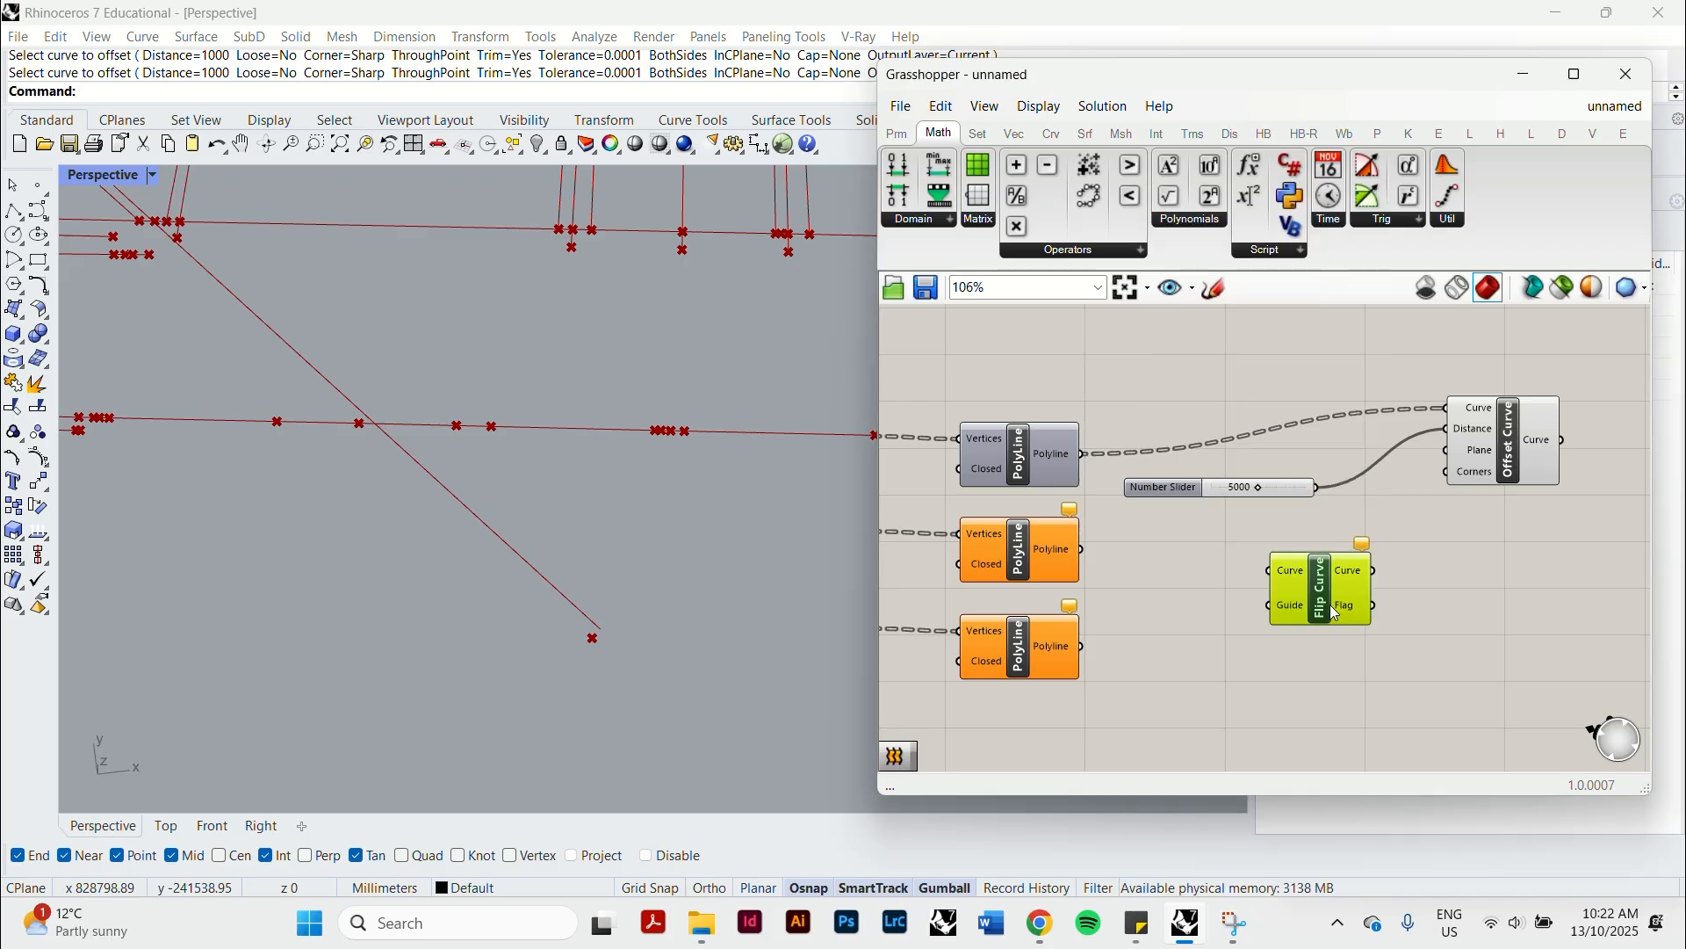
left_click_drag(1084, 455, 1447, 409)
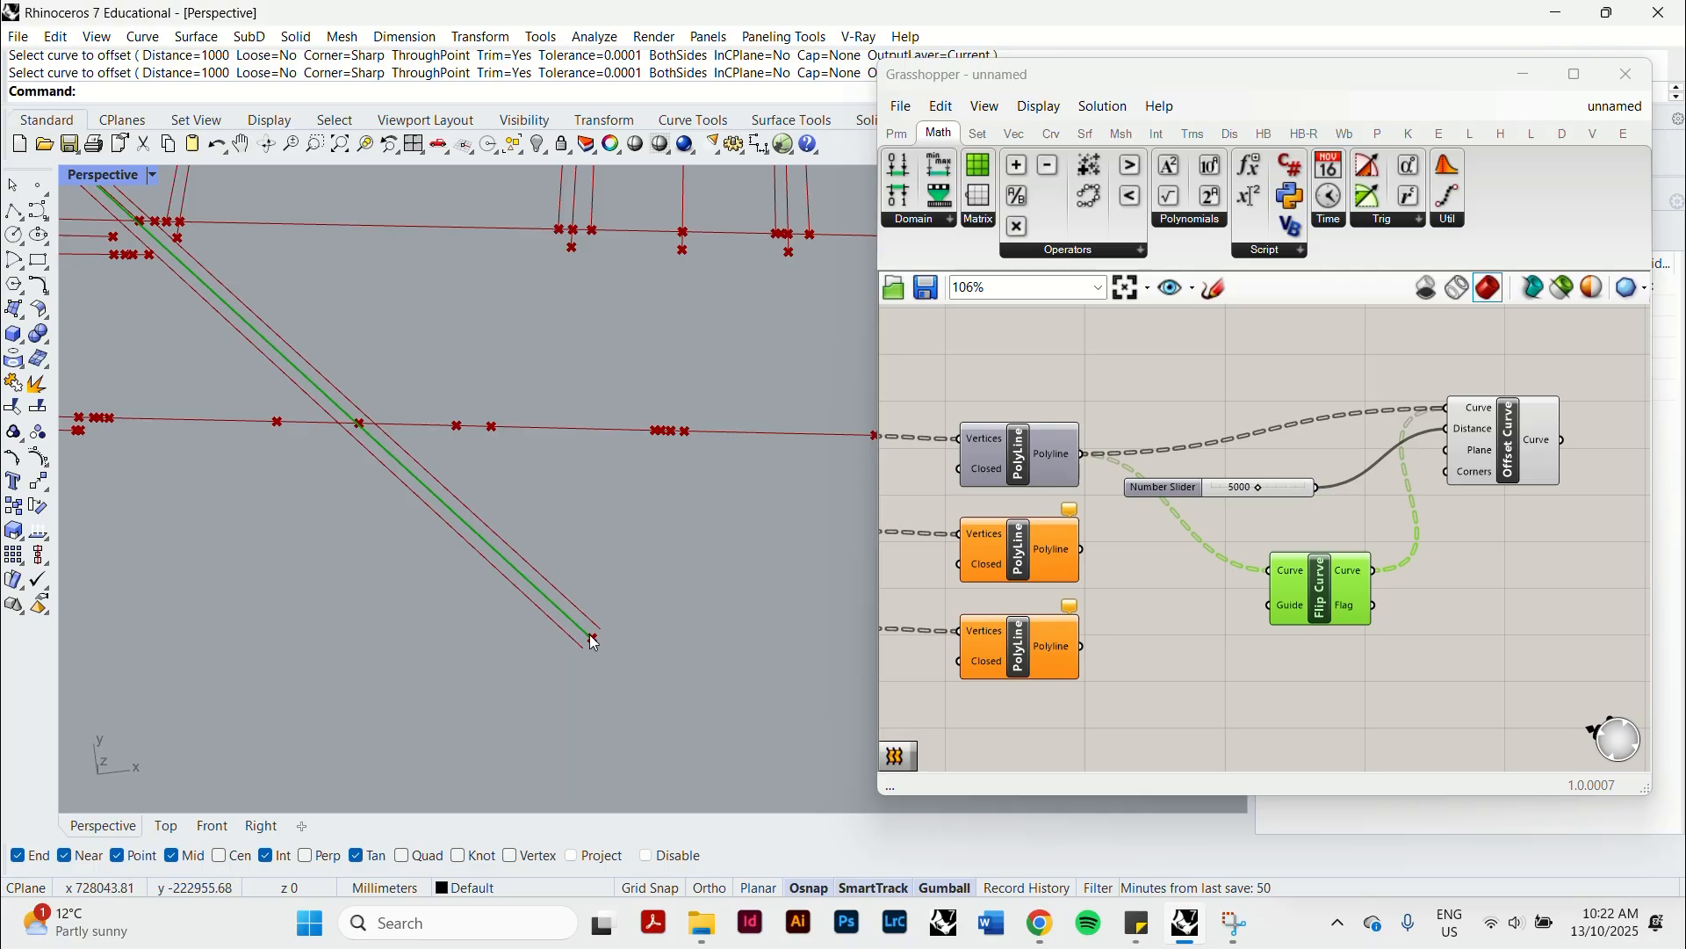
Turn off the Flip Curve component's preview and inspect the waterway's offset lines in the Perspective viewport.
scroll(587, 641, "up", 5)
scroll(587, 636, "down", 5)
scroll(583, 639, "up", 5)
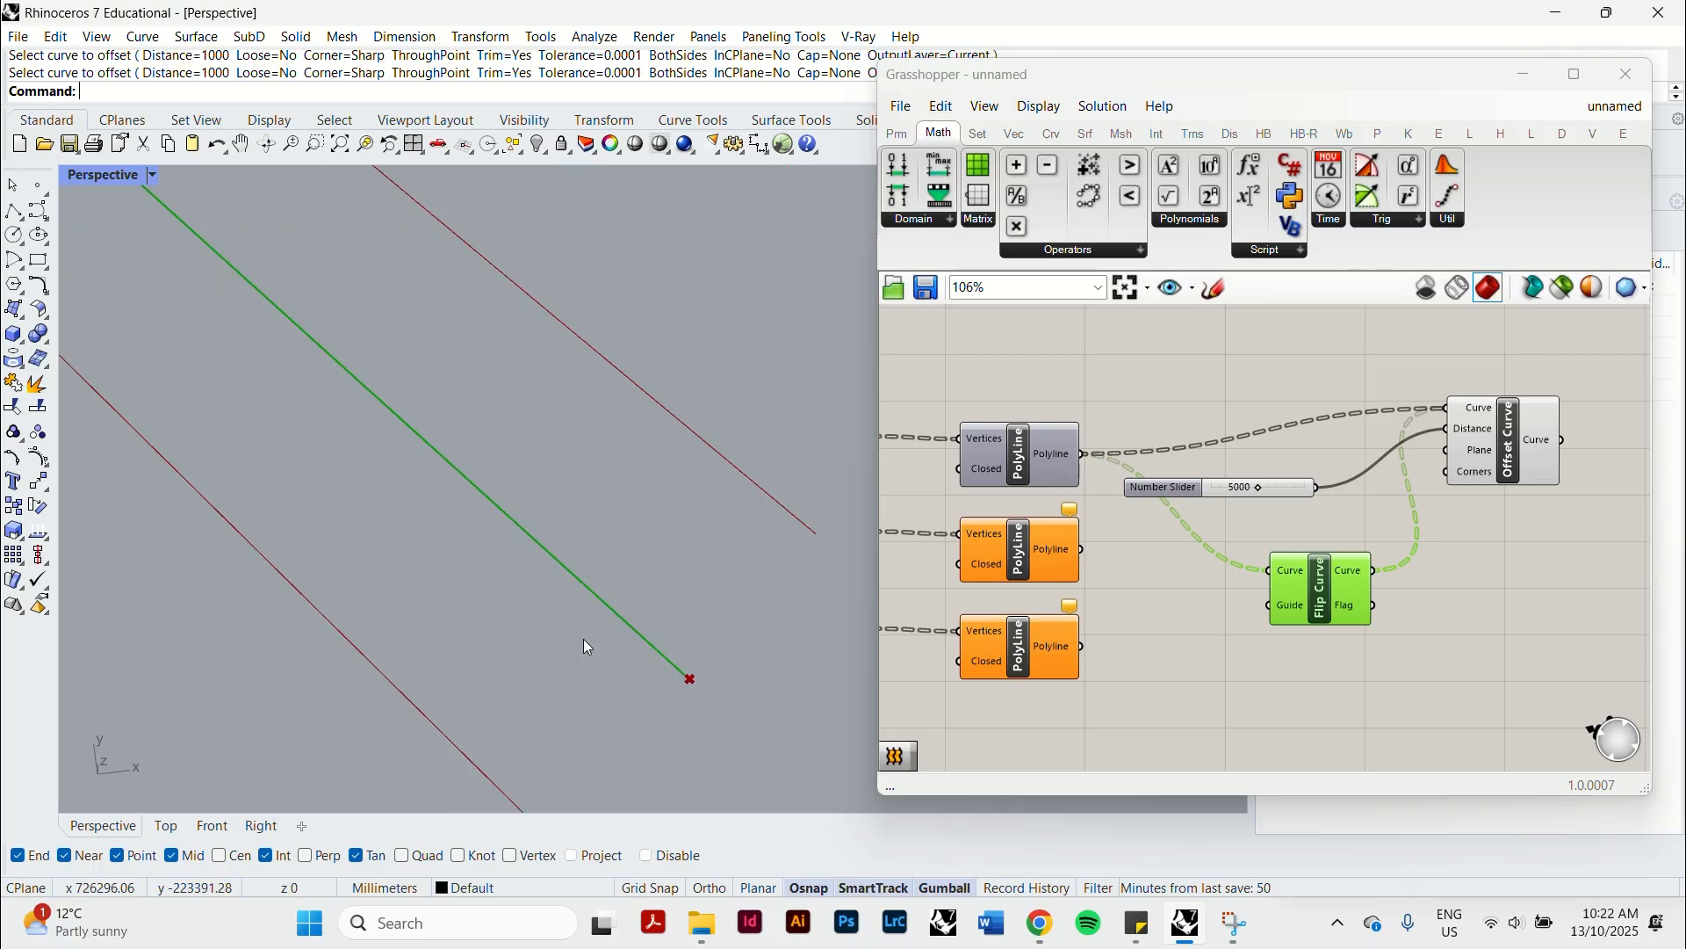
scroll(583, 639, "down", 5)
left_click(1306, 595)
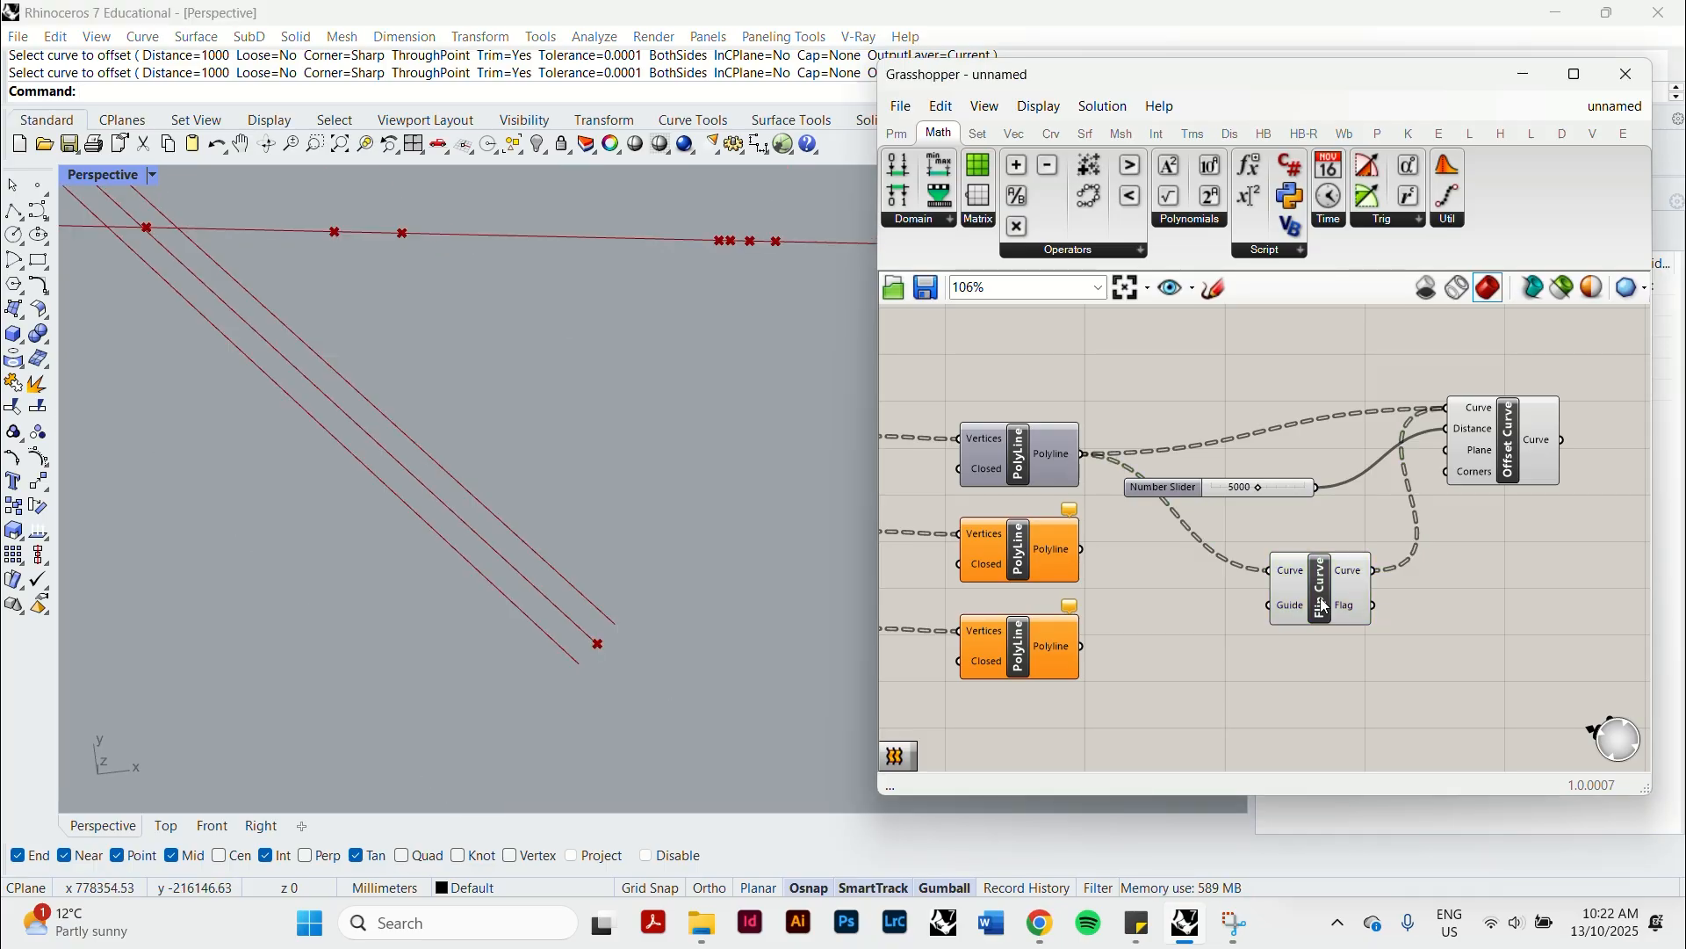
right_click(1328, 591)
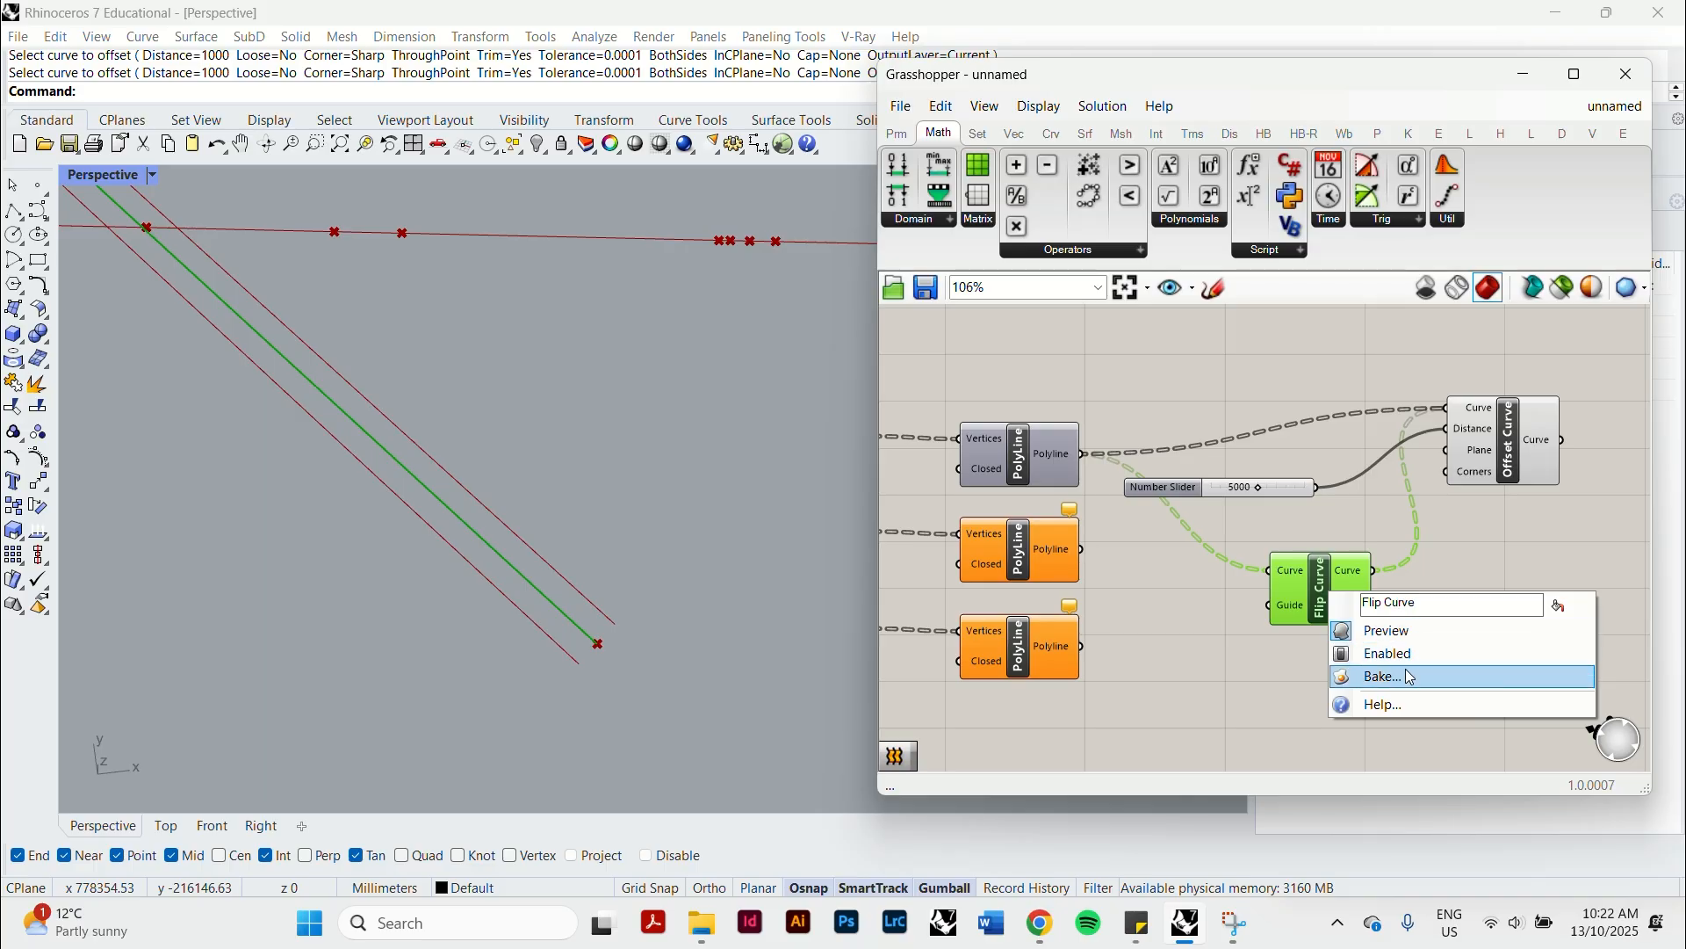
right_click(1315, 582)
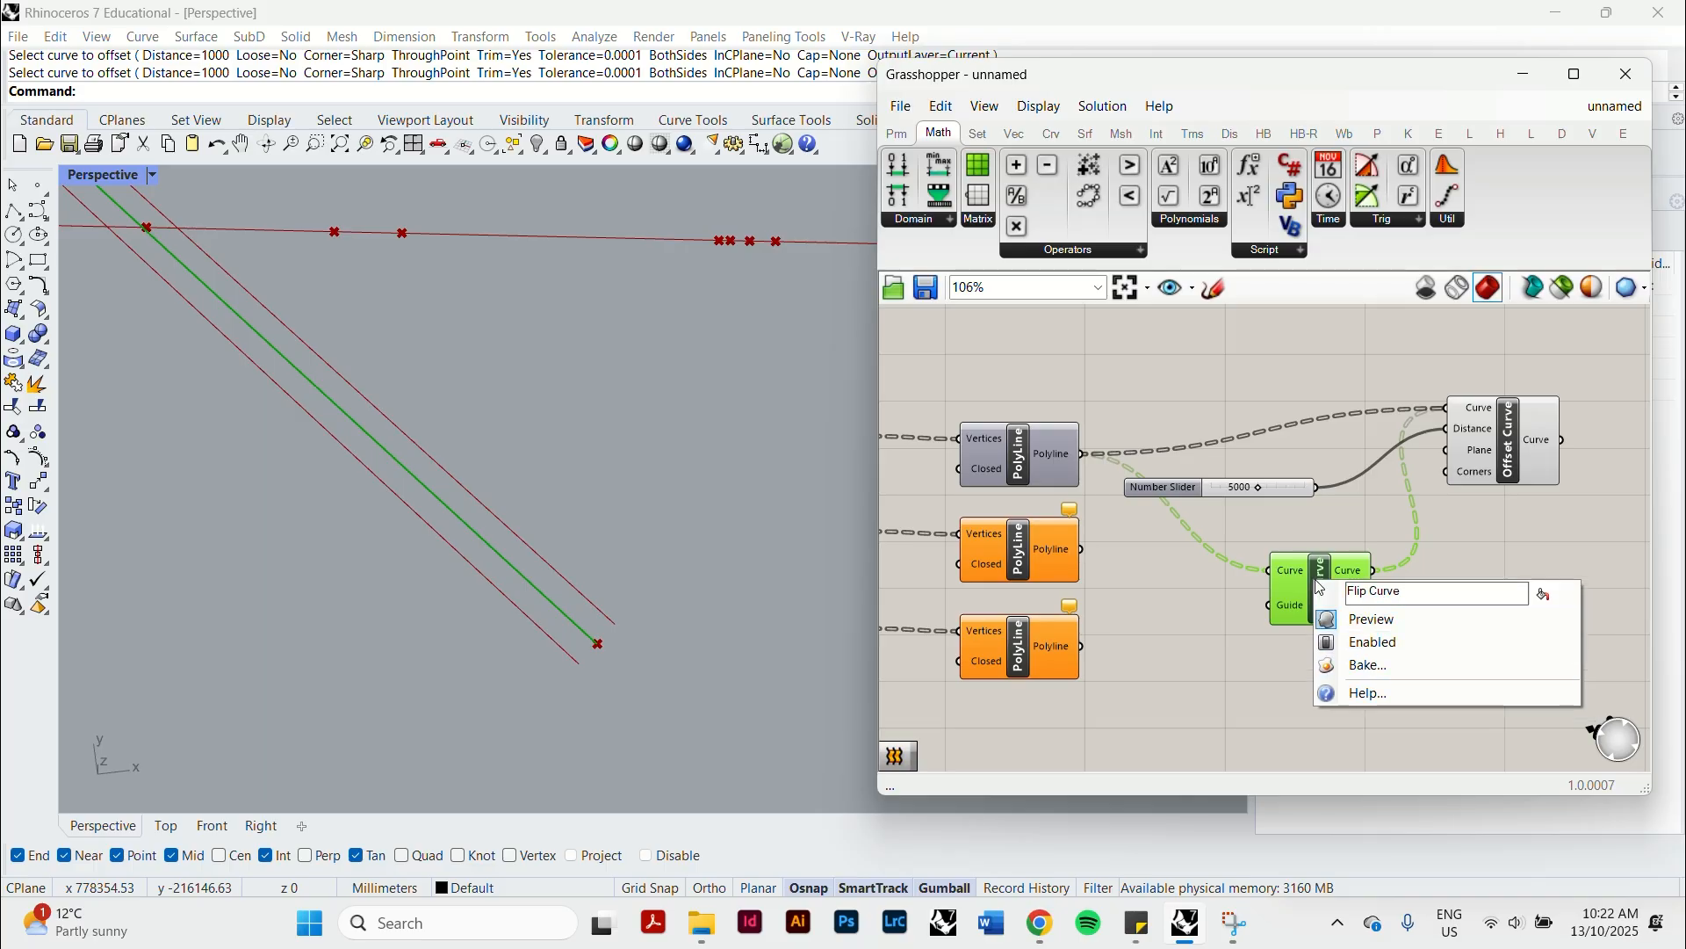
left_click(1390, 619)
left_click(1237, 656)
scroll(656, 555, "down", 5)
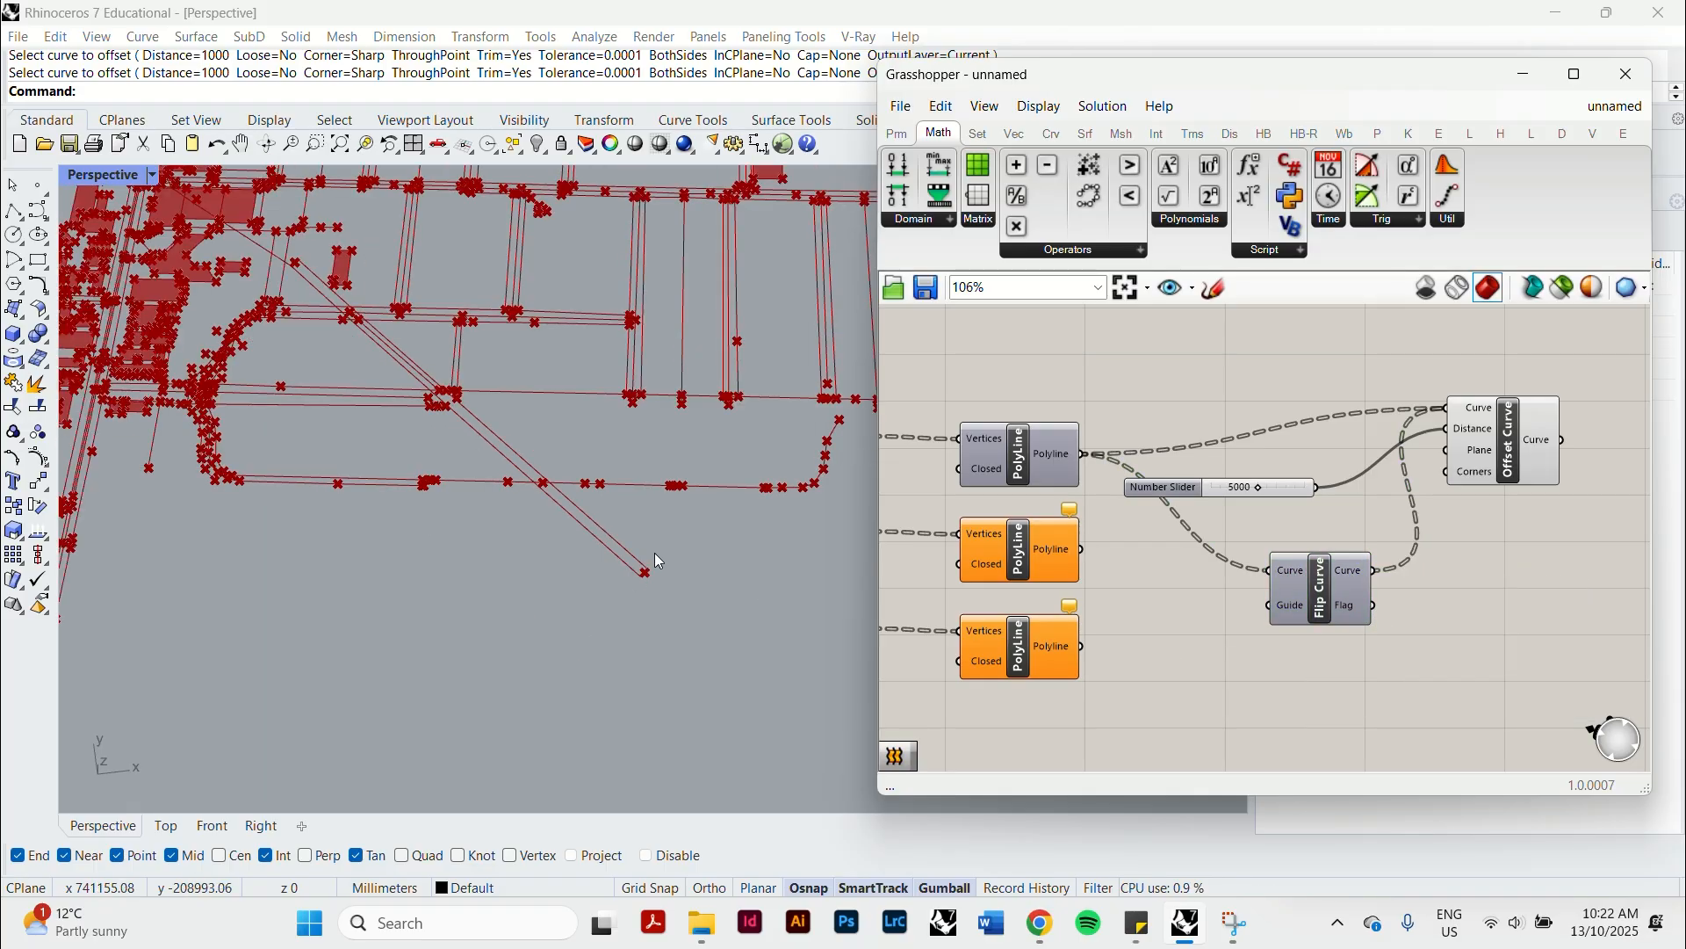
scroll(619, 514, "up", 8)
left_click(678, 552)
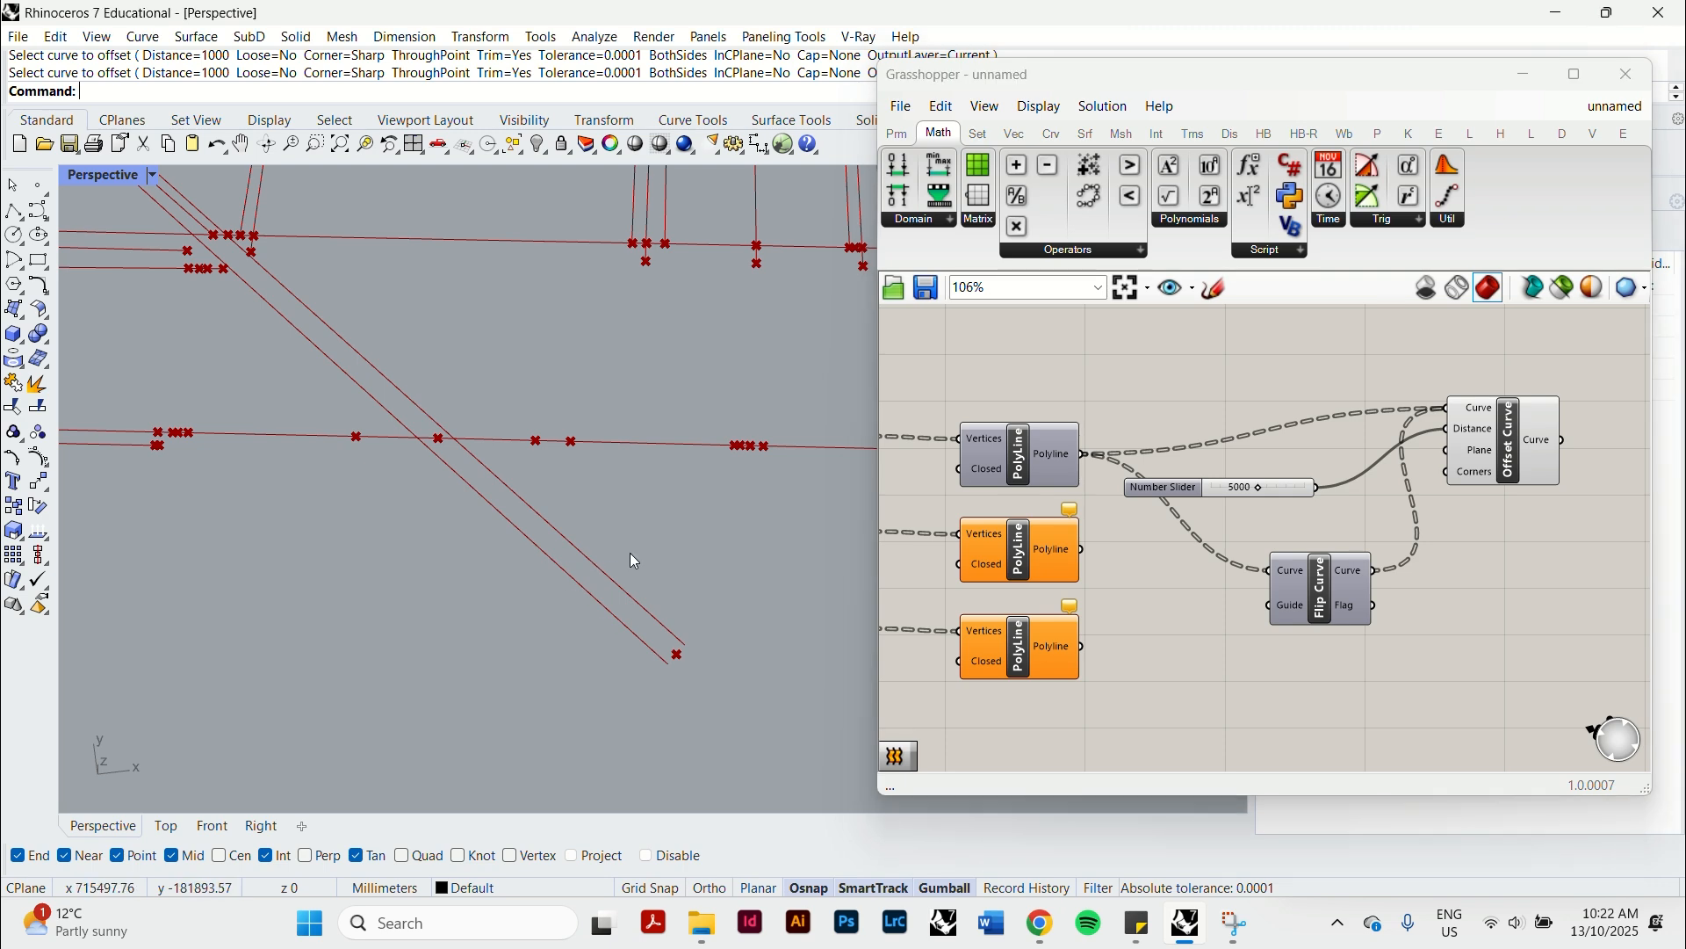
Shift the slider, Flip Curve and Offset Curve group upward, paste two copies and move one copy well below the original.
scroll(659, 539, "down", 10)
scroll(1220, 572, "down", 2)
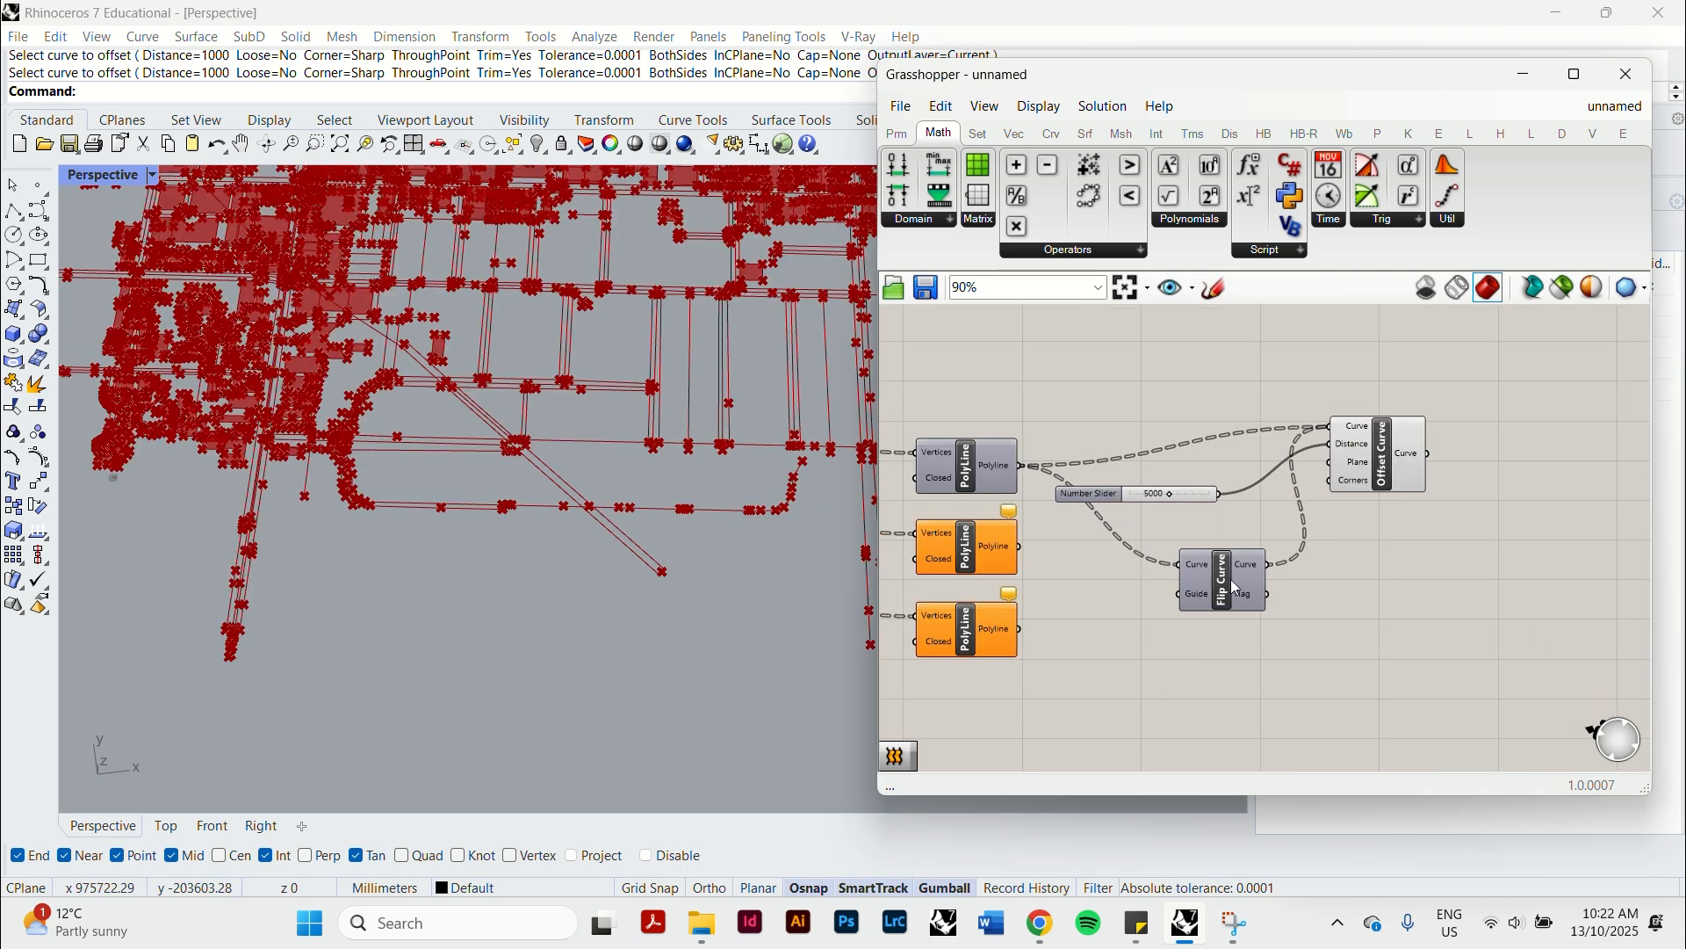
left_click_drag(1432, 664, 1176, 489)
left_click_drag(1223, 577, 1240, 492)
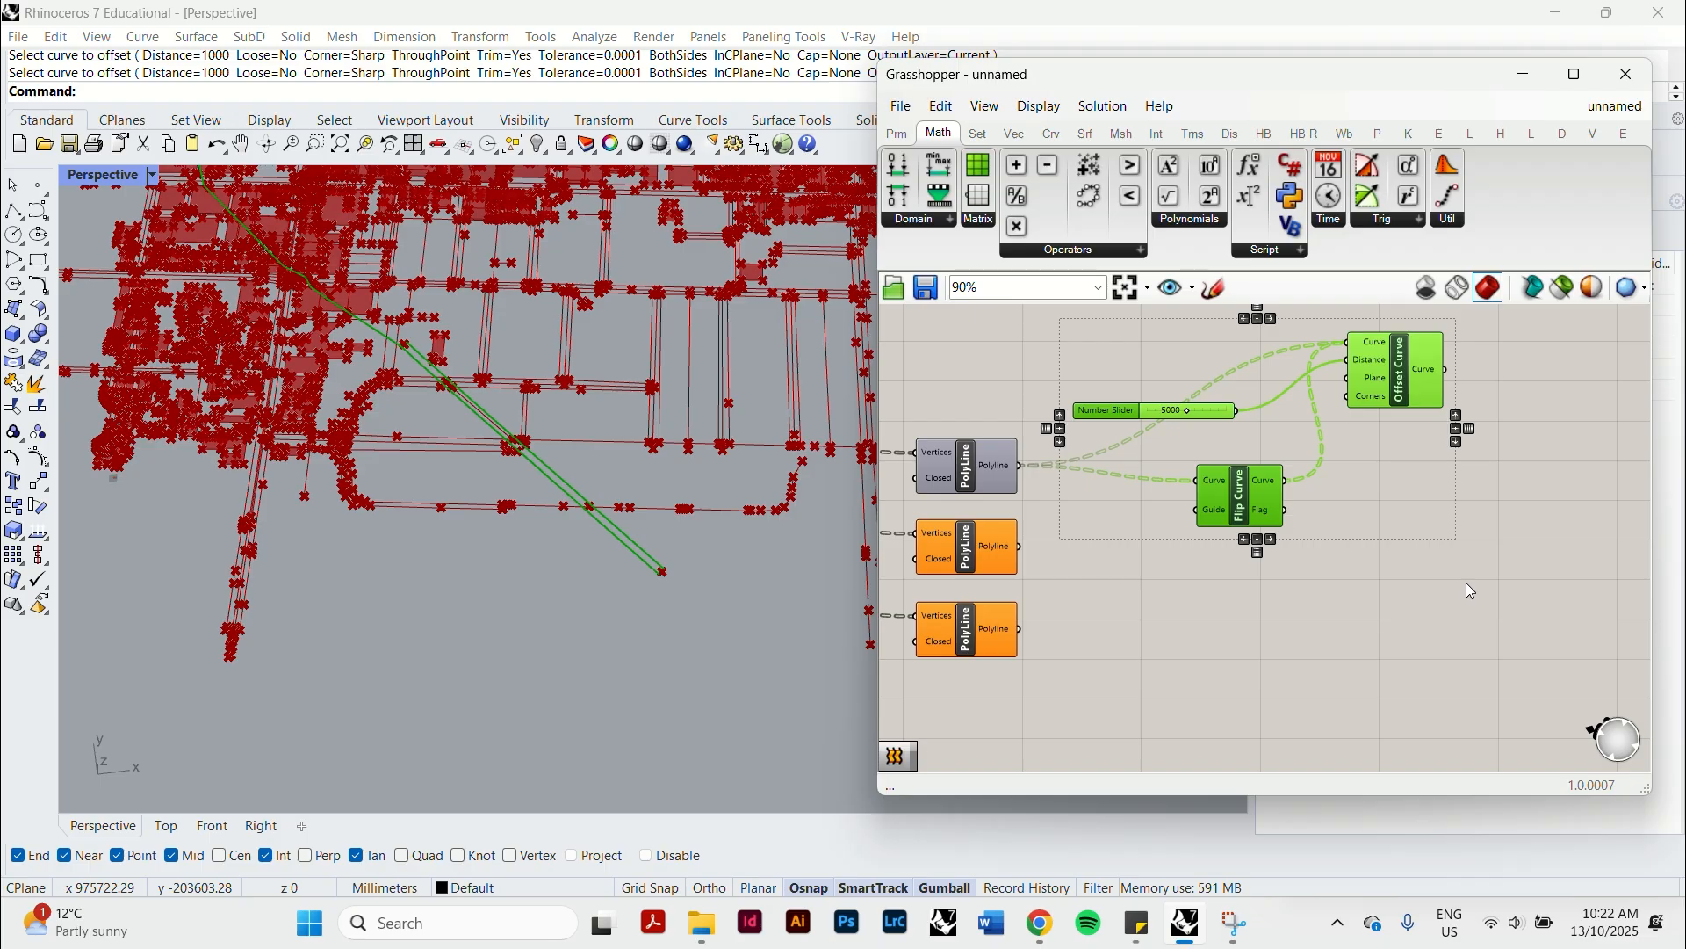
key("ctrl+v")
left_click_drag(1291, 527, 1305, 771)
scroll(1305, 771, "down", 5)
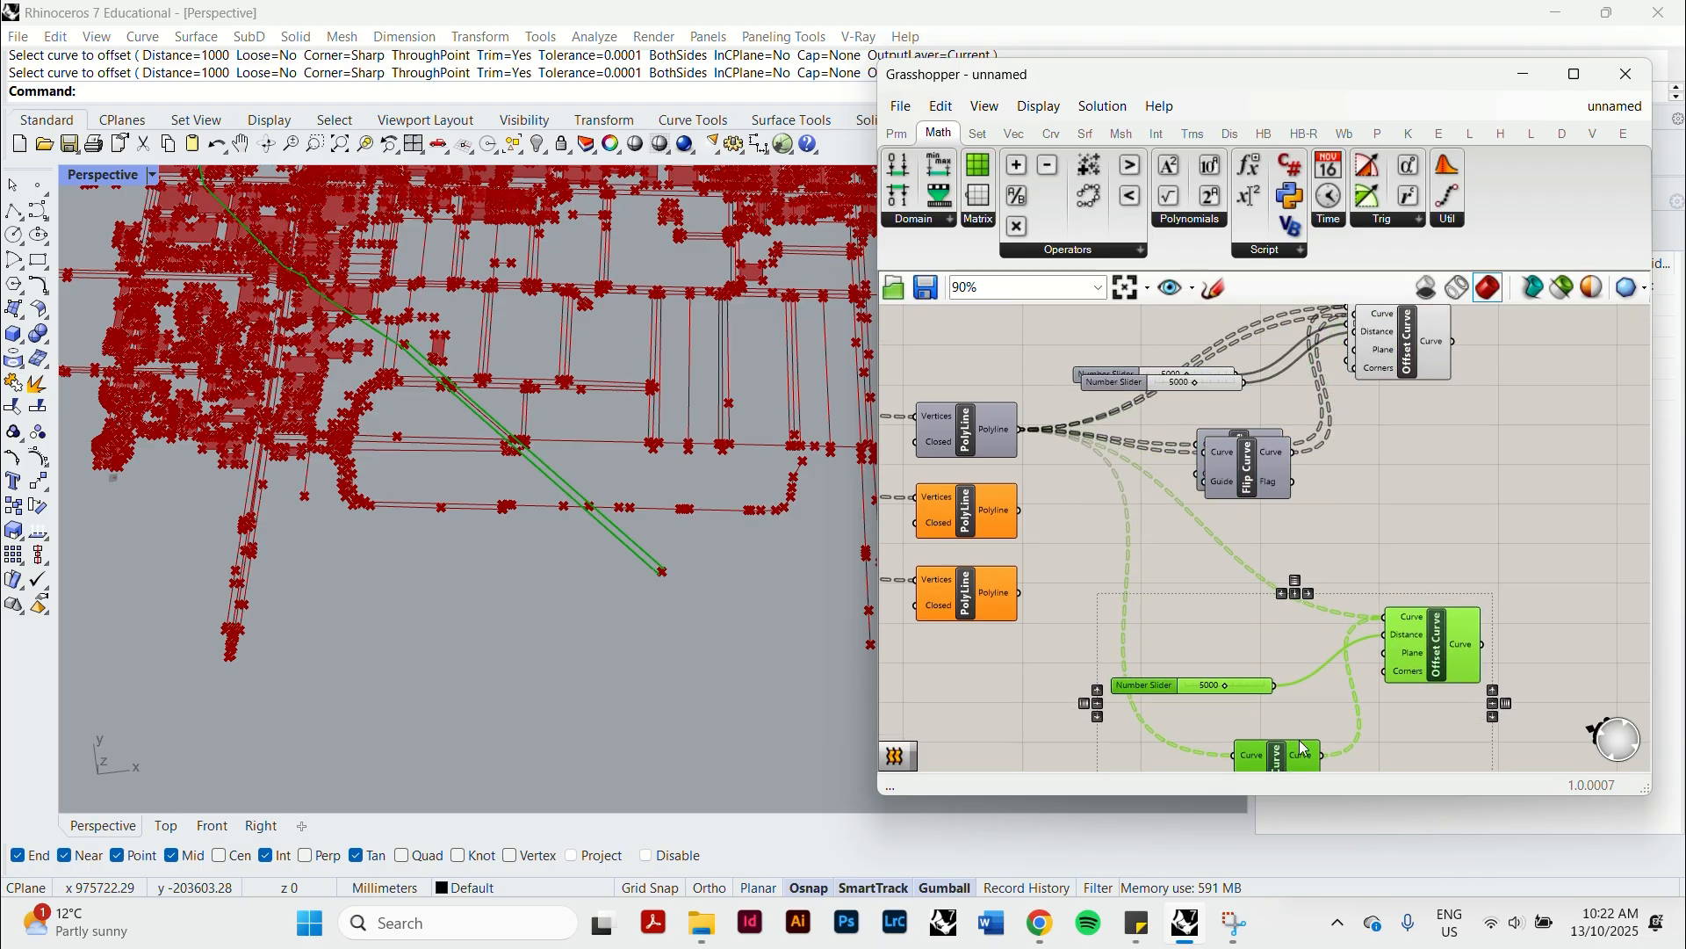
Move the other copied group between the original and the lower copy, and shift the original group slightly higher.
left_click(1328, 594)
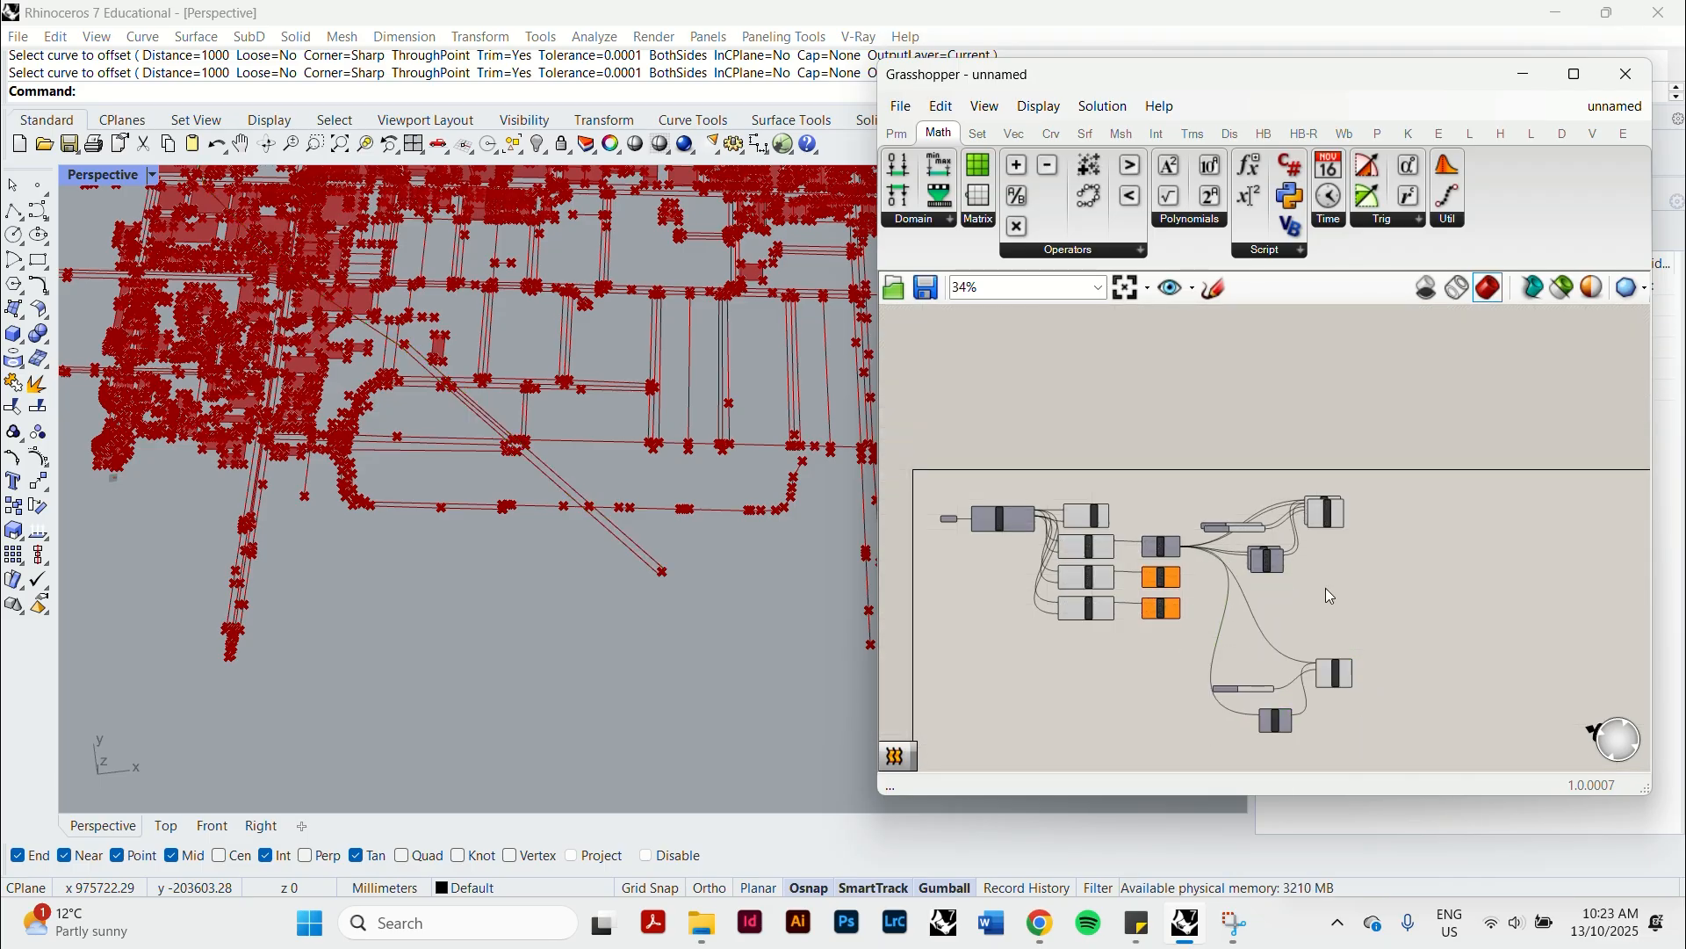
left_click(1251, 529, "shift")
left_click(1326, 518, "shift")
left_click_drag(1327, 518, 1333, 583)
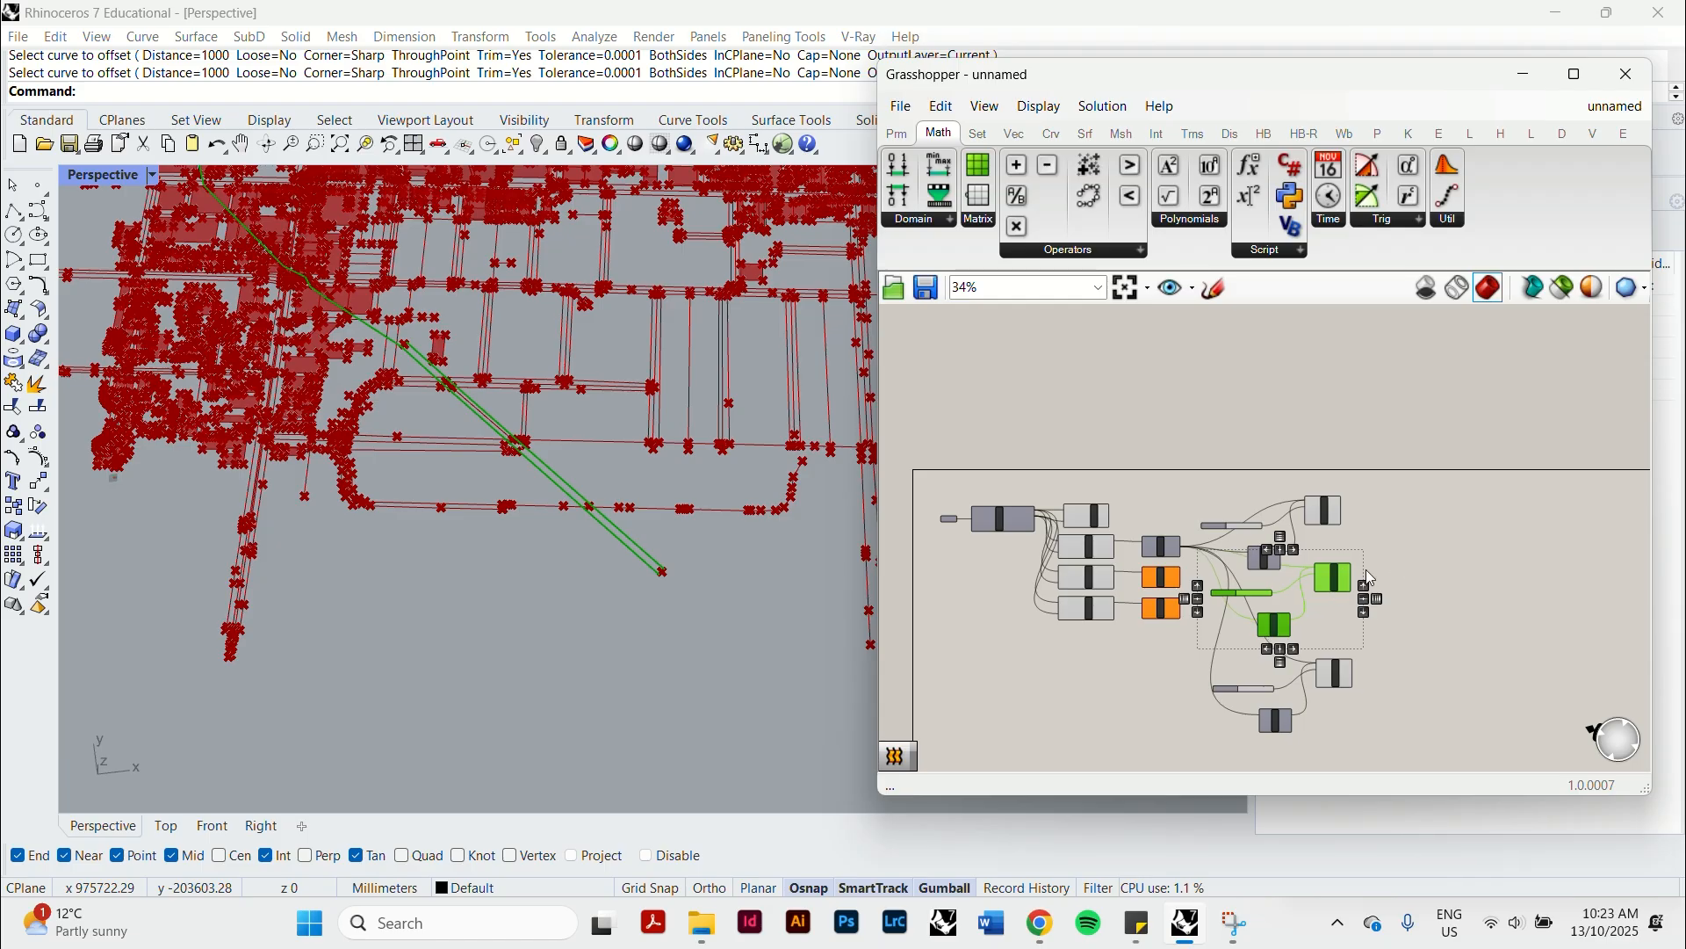
left_click(1366, 570)
scroll(1272, 554, "up", 4)
left_click_drag(1414, 540, 1221, 494)
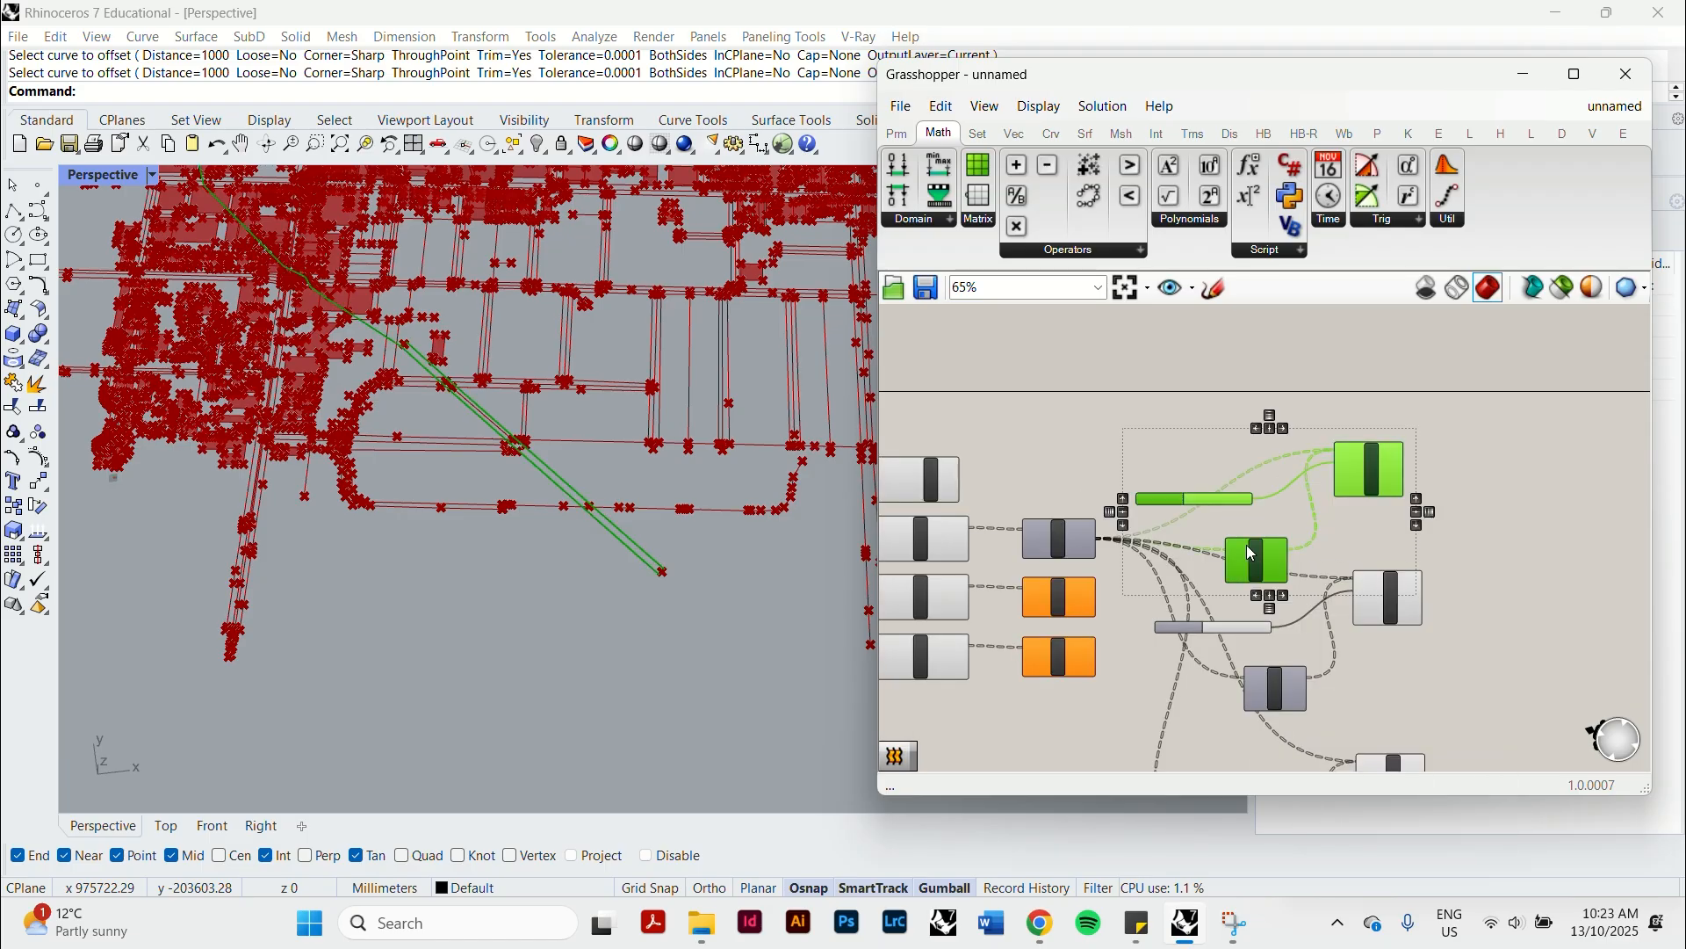
left_click_drag(1250, 553, 1275, 516)
left_click(1273, 586)
Connect the highway PolyLine's output to the Curve inputs of the middle group's Flip Curve and Offset Curve.
scroll(1131, 502, "up", 3)
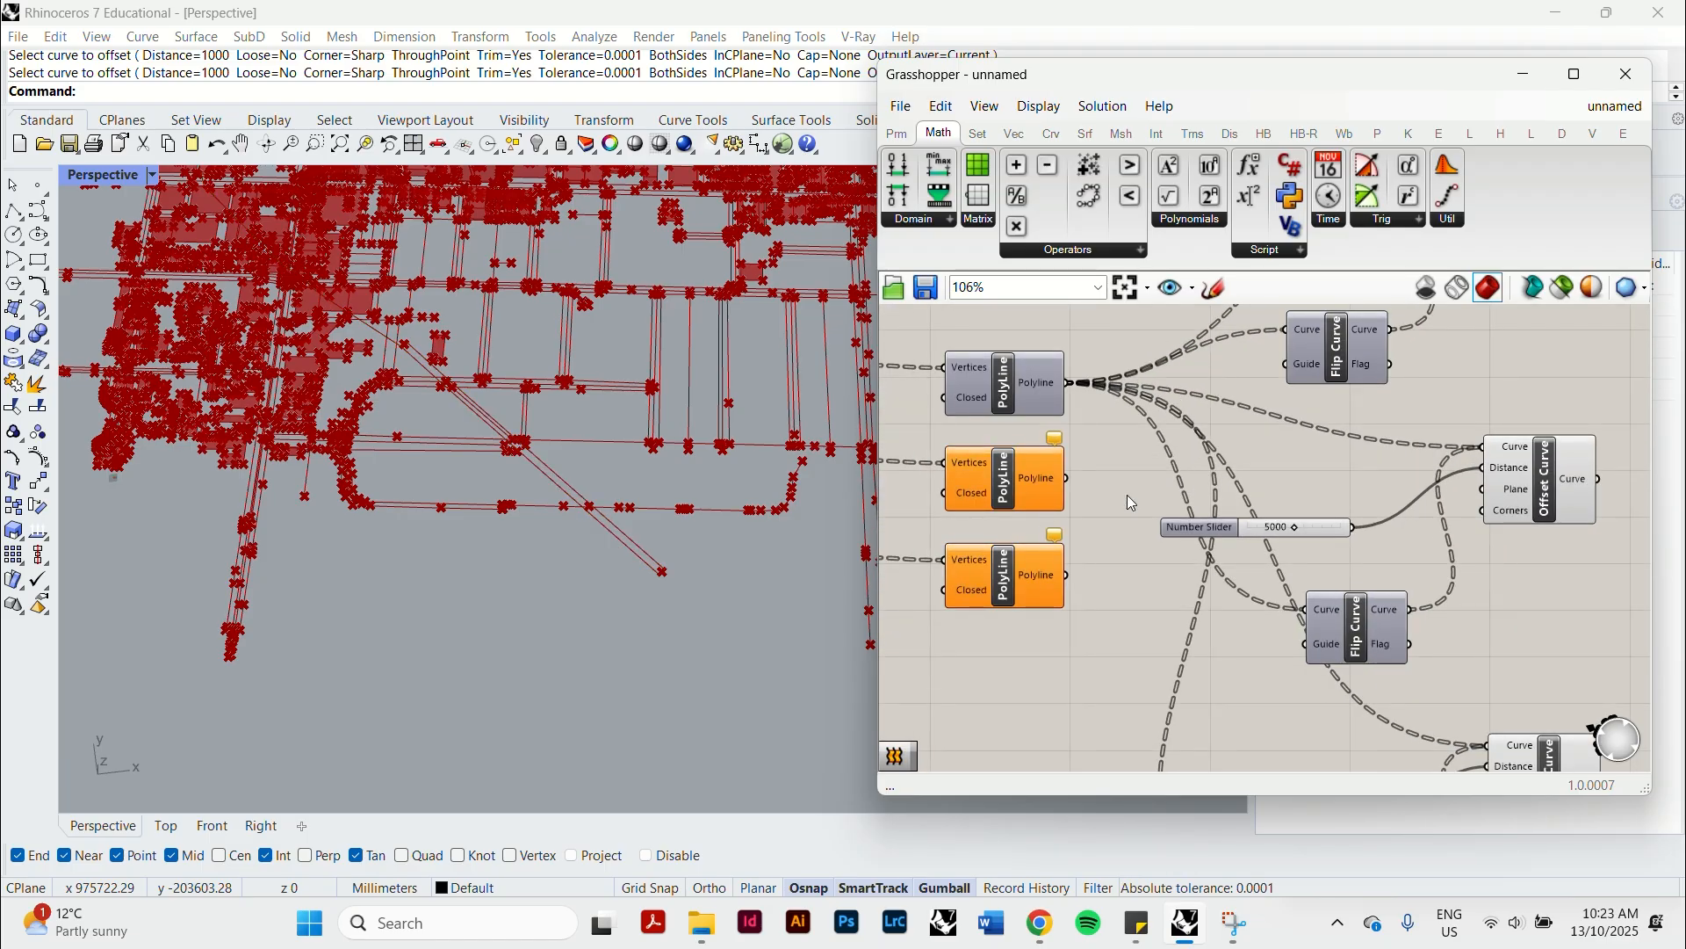
left_click_drag(1068, 479, 1303, 610)
left_click_drag(1070, 480, 1482, 447)
right_click_drag(1360, 565, 1336, 435)
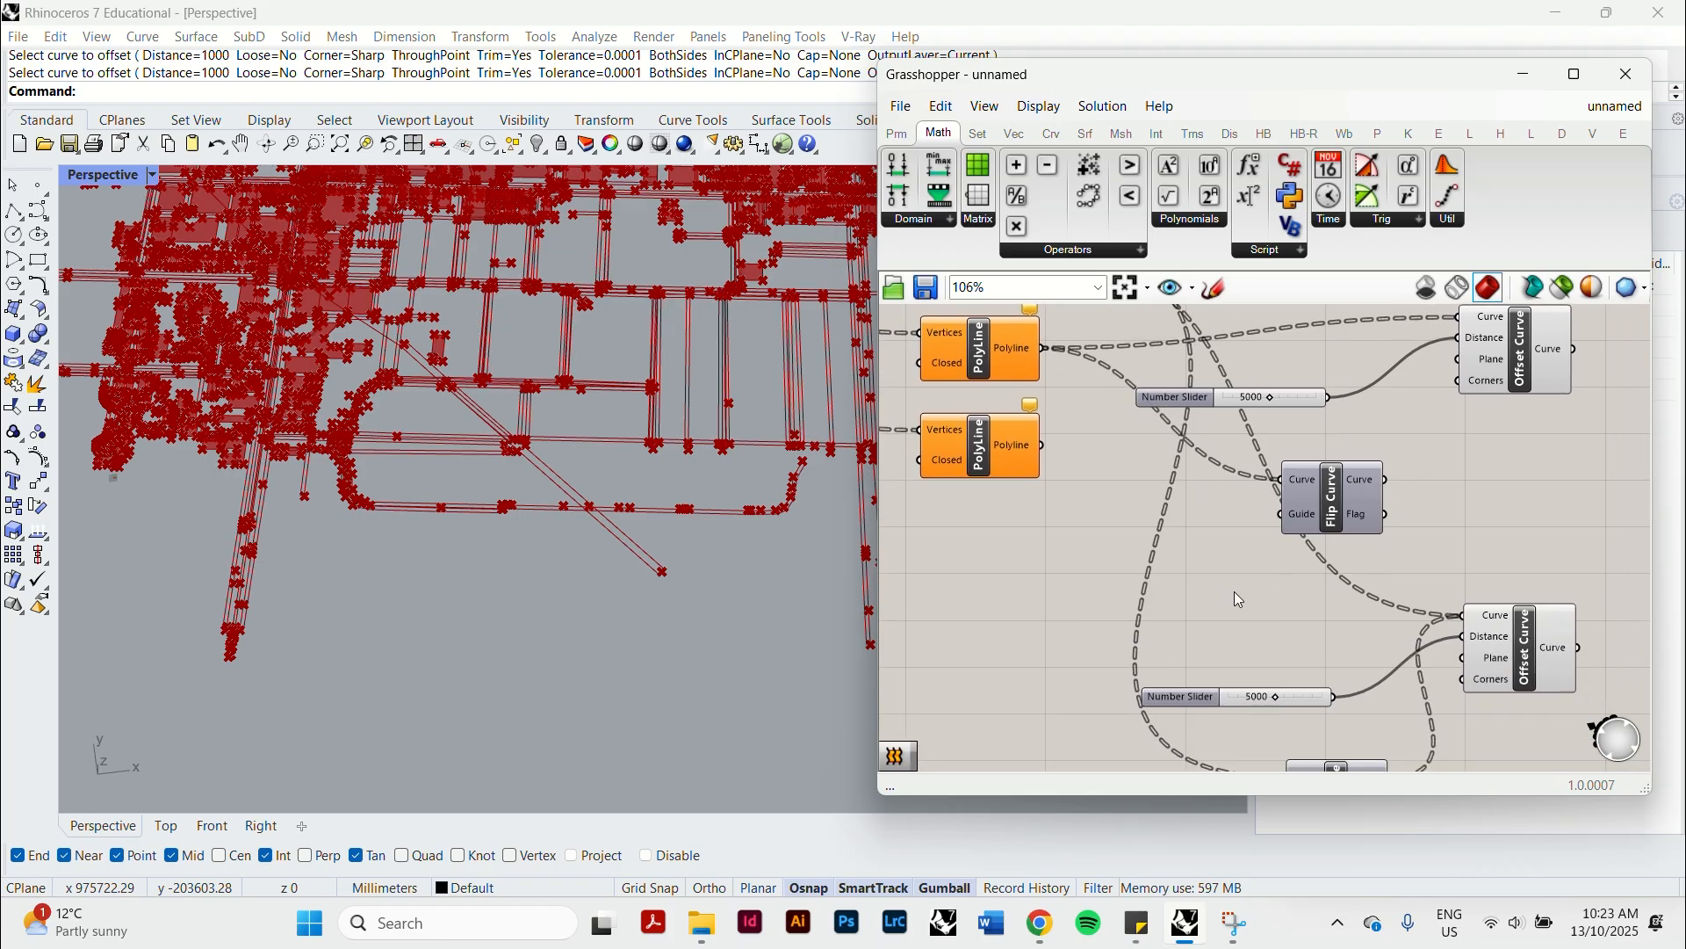
Connect the railway PolyLine to the lowest group's Offset Curve and Flip Curve, and reconnect the highway PolyLine to the middle Flip Curve.
left_click_drag(1042, 446, 1159, 483)
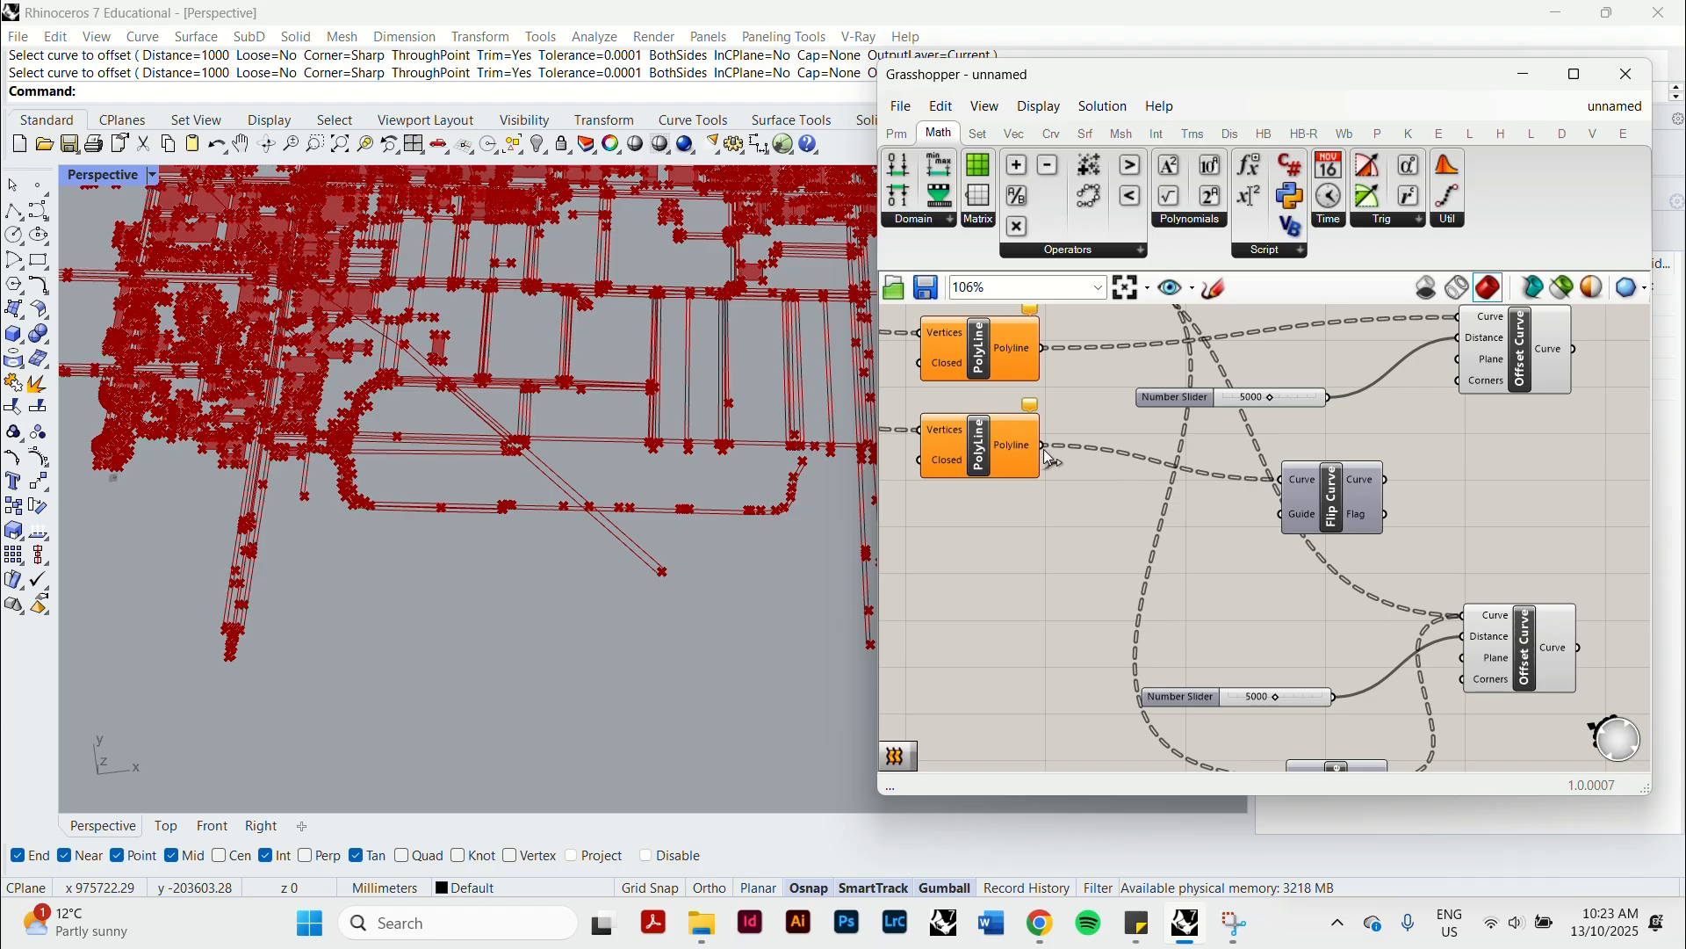
left_click_drag(1043, 445, 1464, 605)
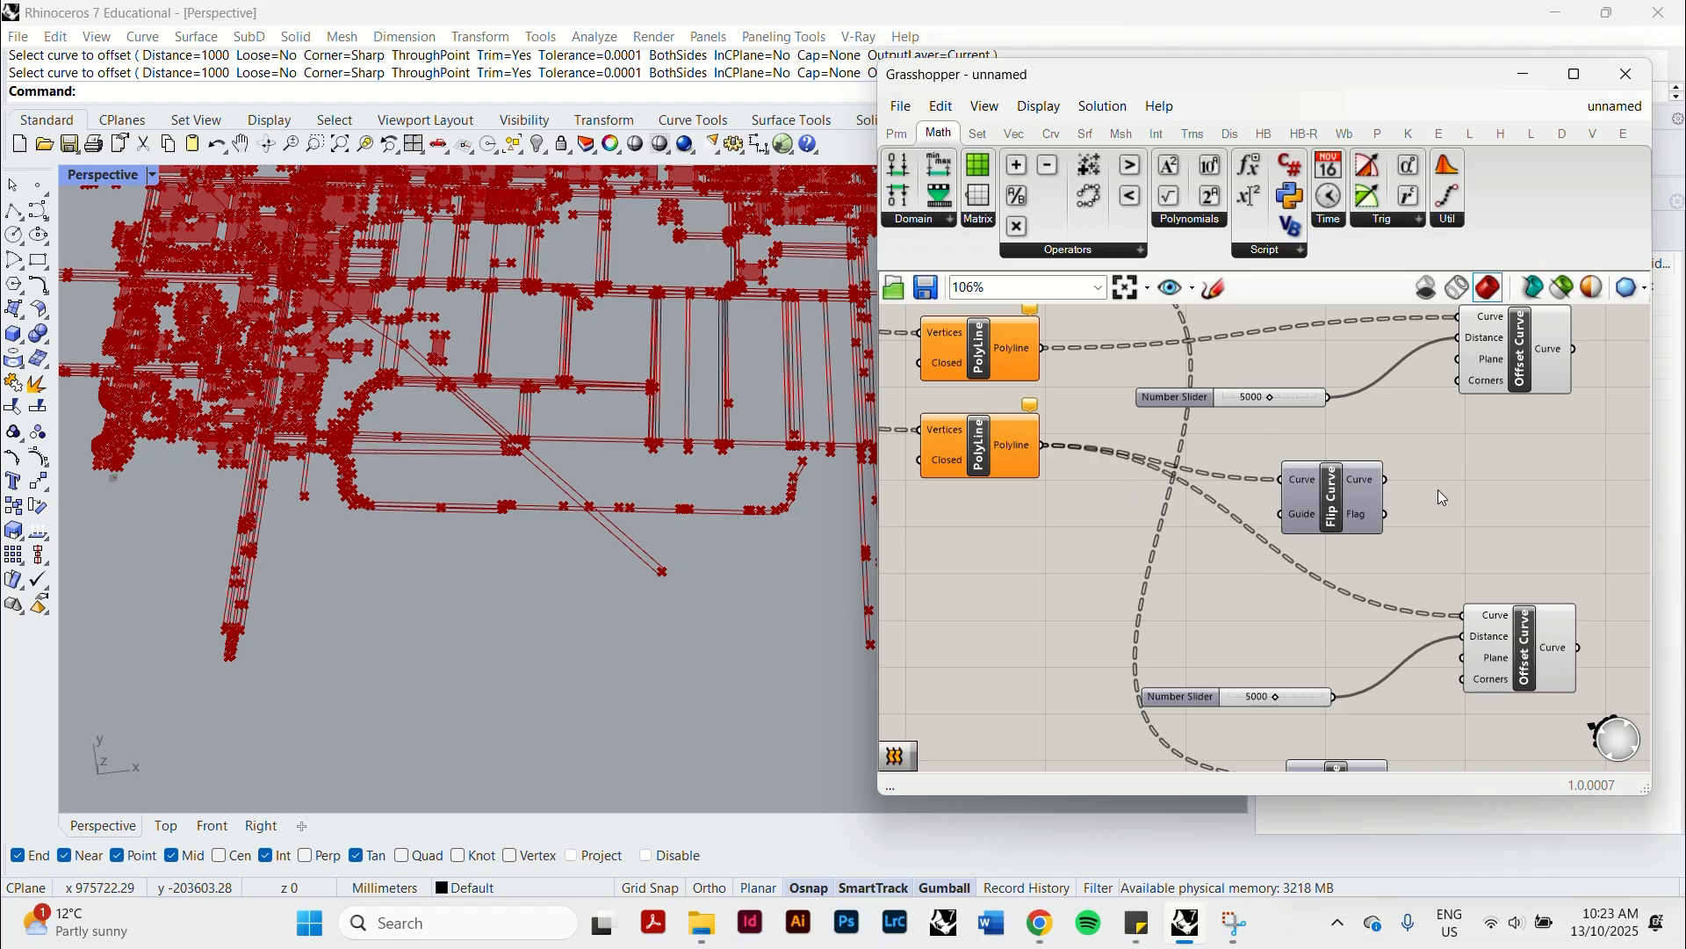
scroll(1203, 497, "down", 3)
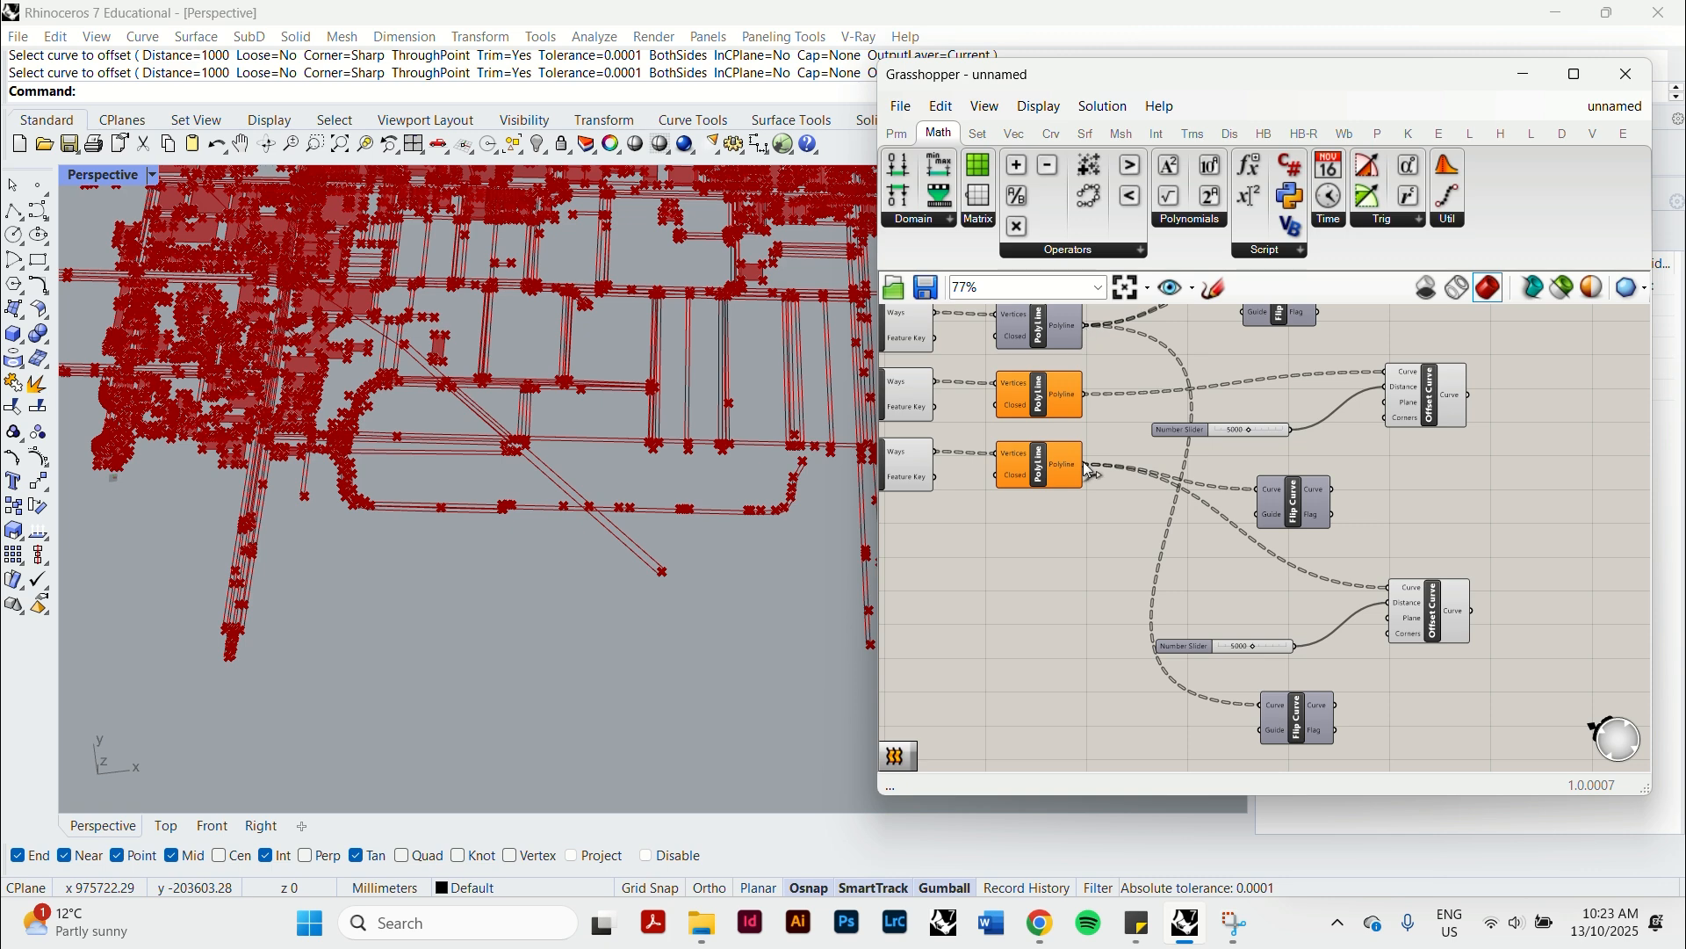
left_click_drag(1087, 465, 1262, 704)
left_click_drag(1085, 402, 1262, 489)
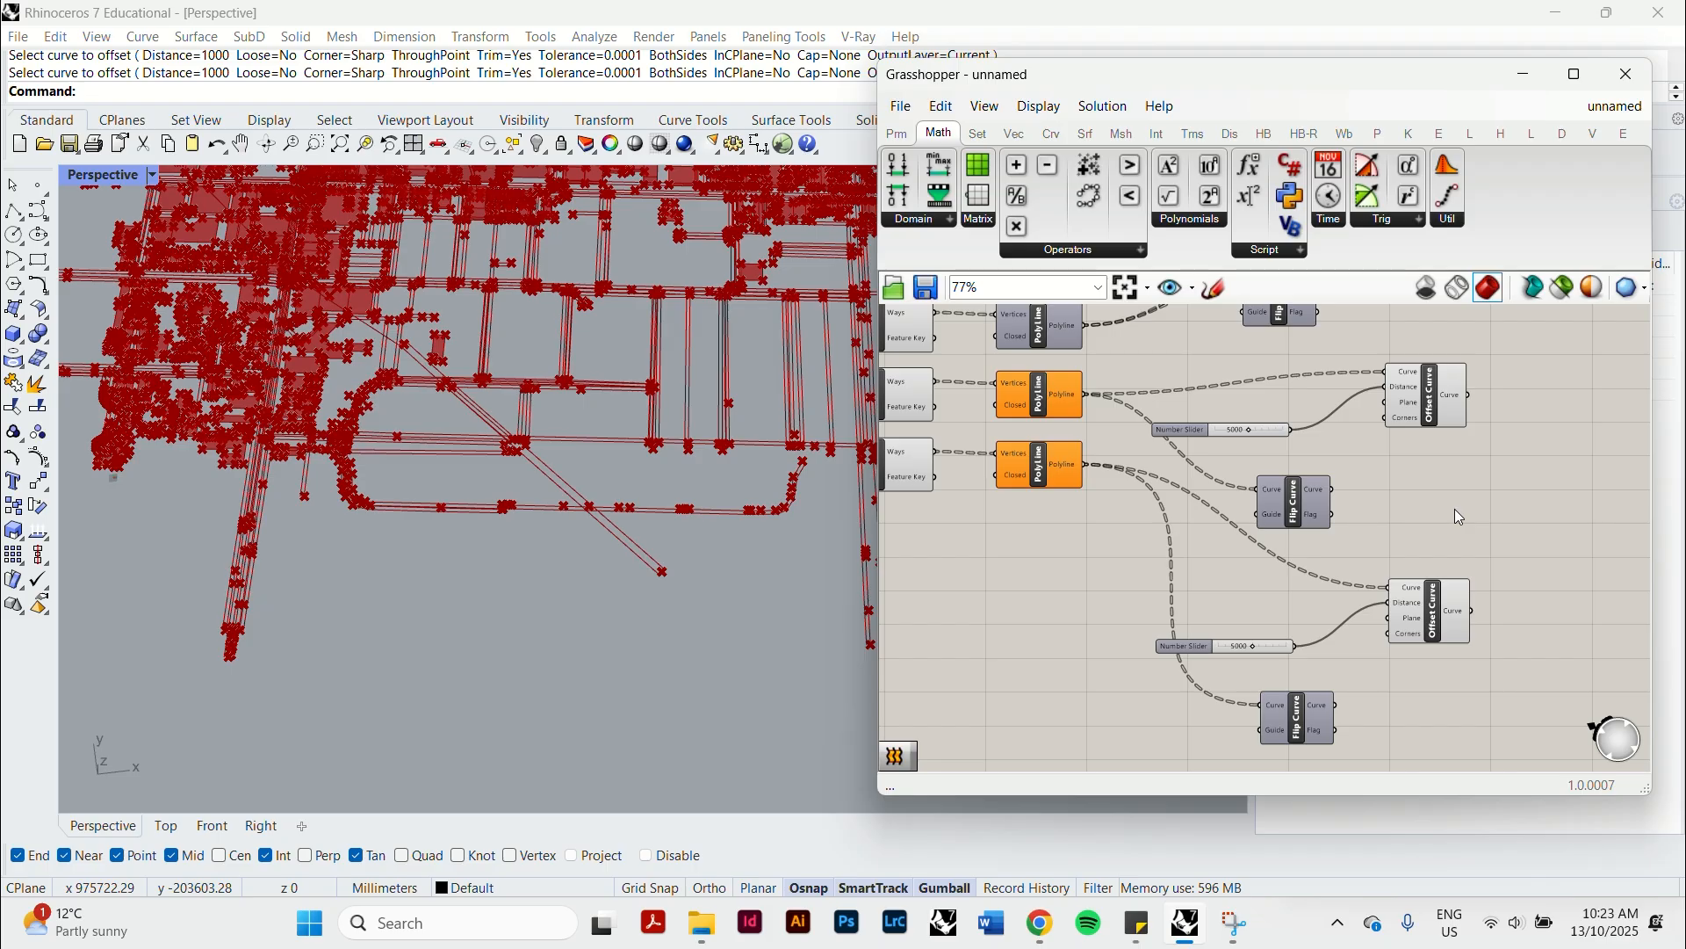
Set the highway group's offset distance slider to 4520.
scroll(1235, 500, "up", 3)
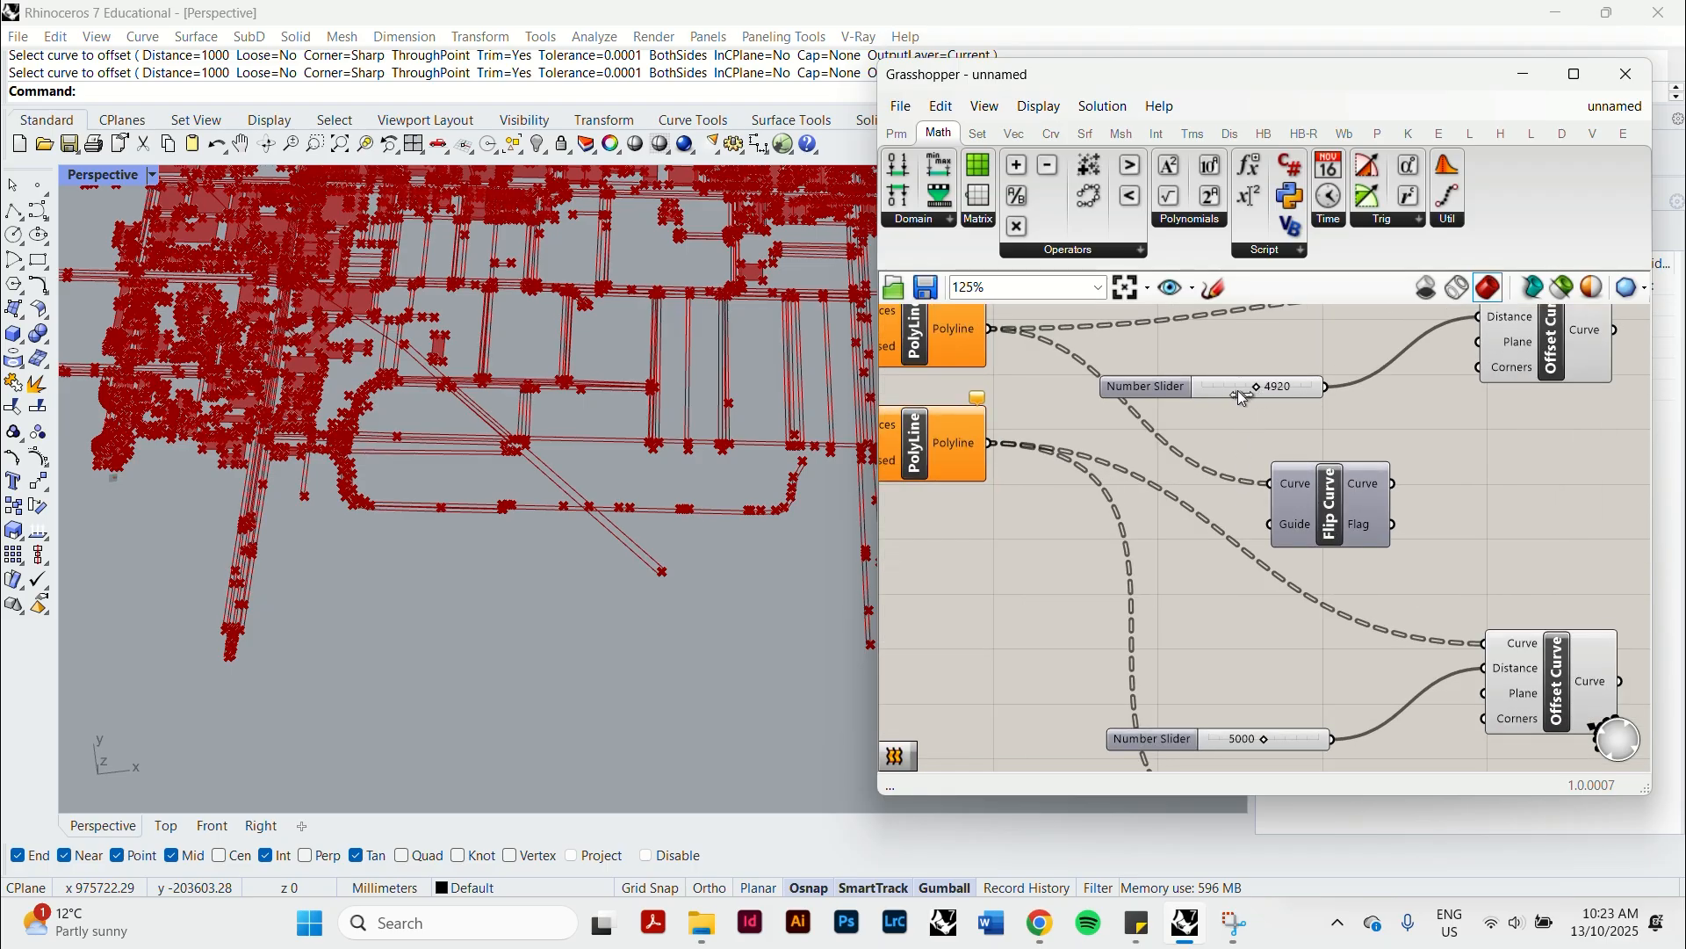
mouse_move(1238, 392)
left_mouse_down()
mouse_move(1274, 393)
mouse_move(1256, 405)
left_mouse_up()
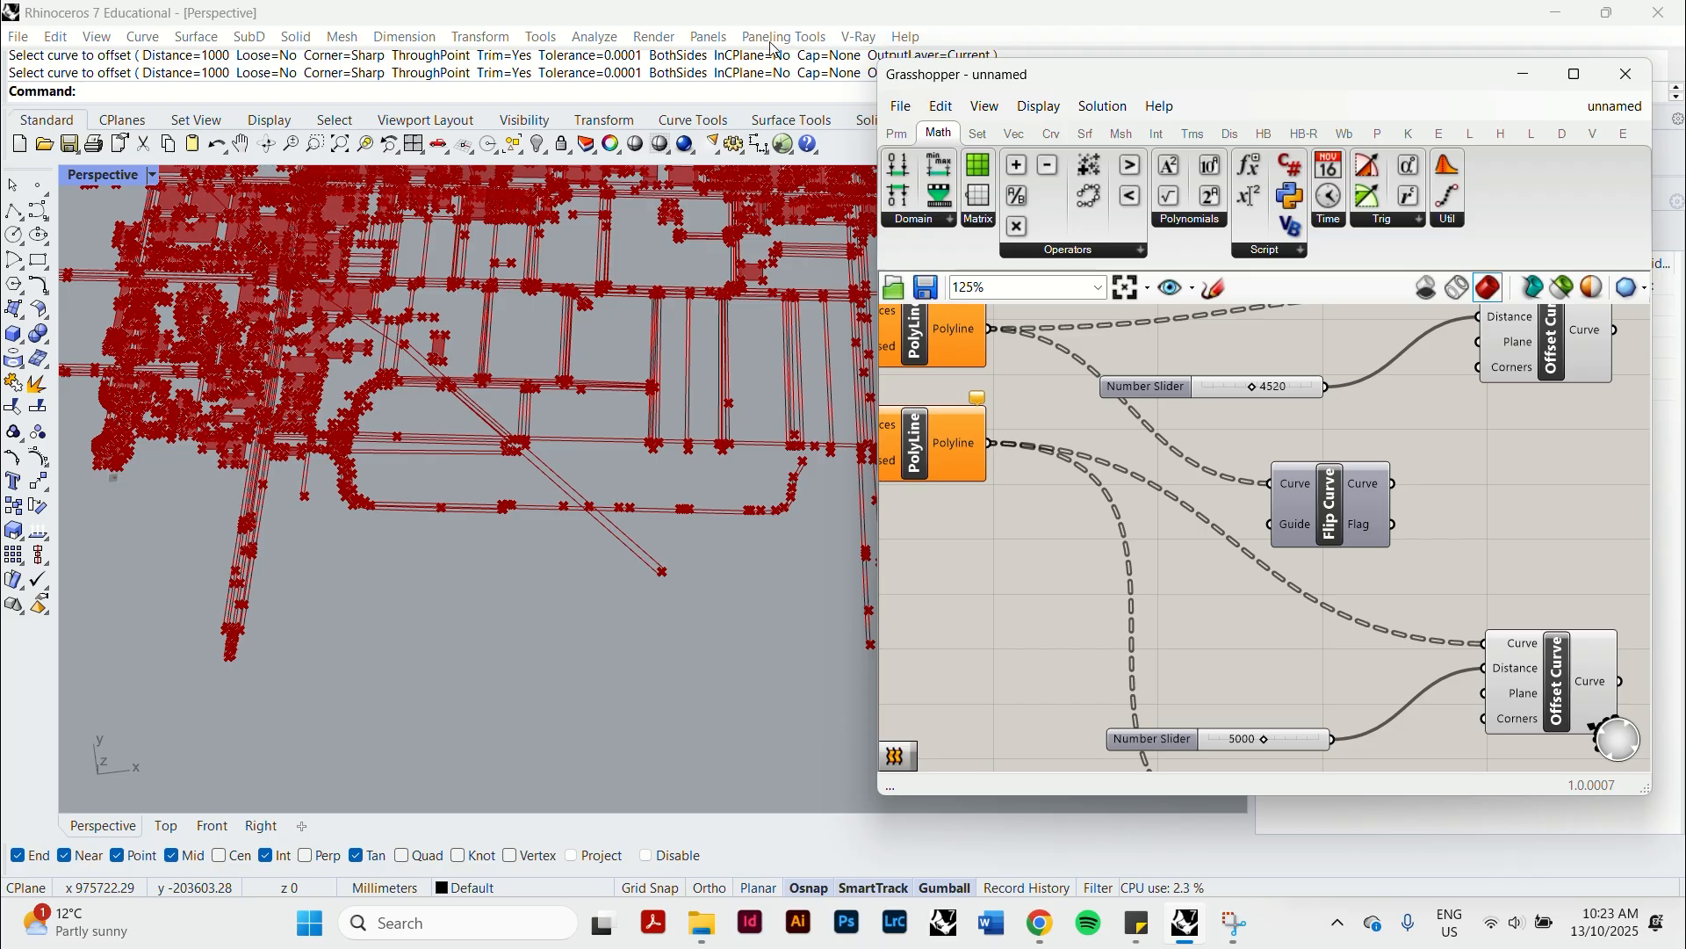
Examine the doubled offset lines in the model and highlight the highway and railway Offset Curve results and the waterway PolyLine for comparison.
right_click_drag(712, 362, 666, 699, "shift")
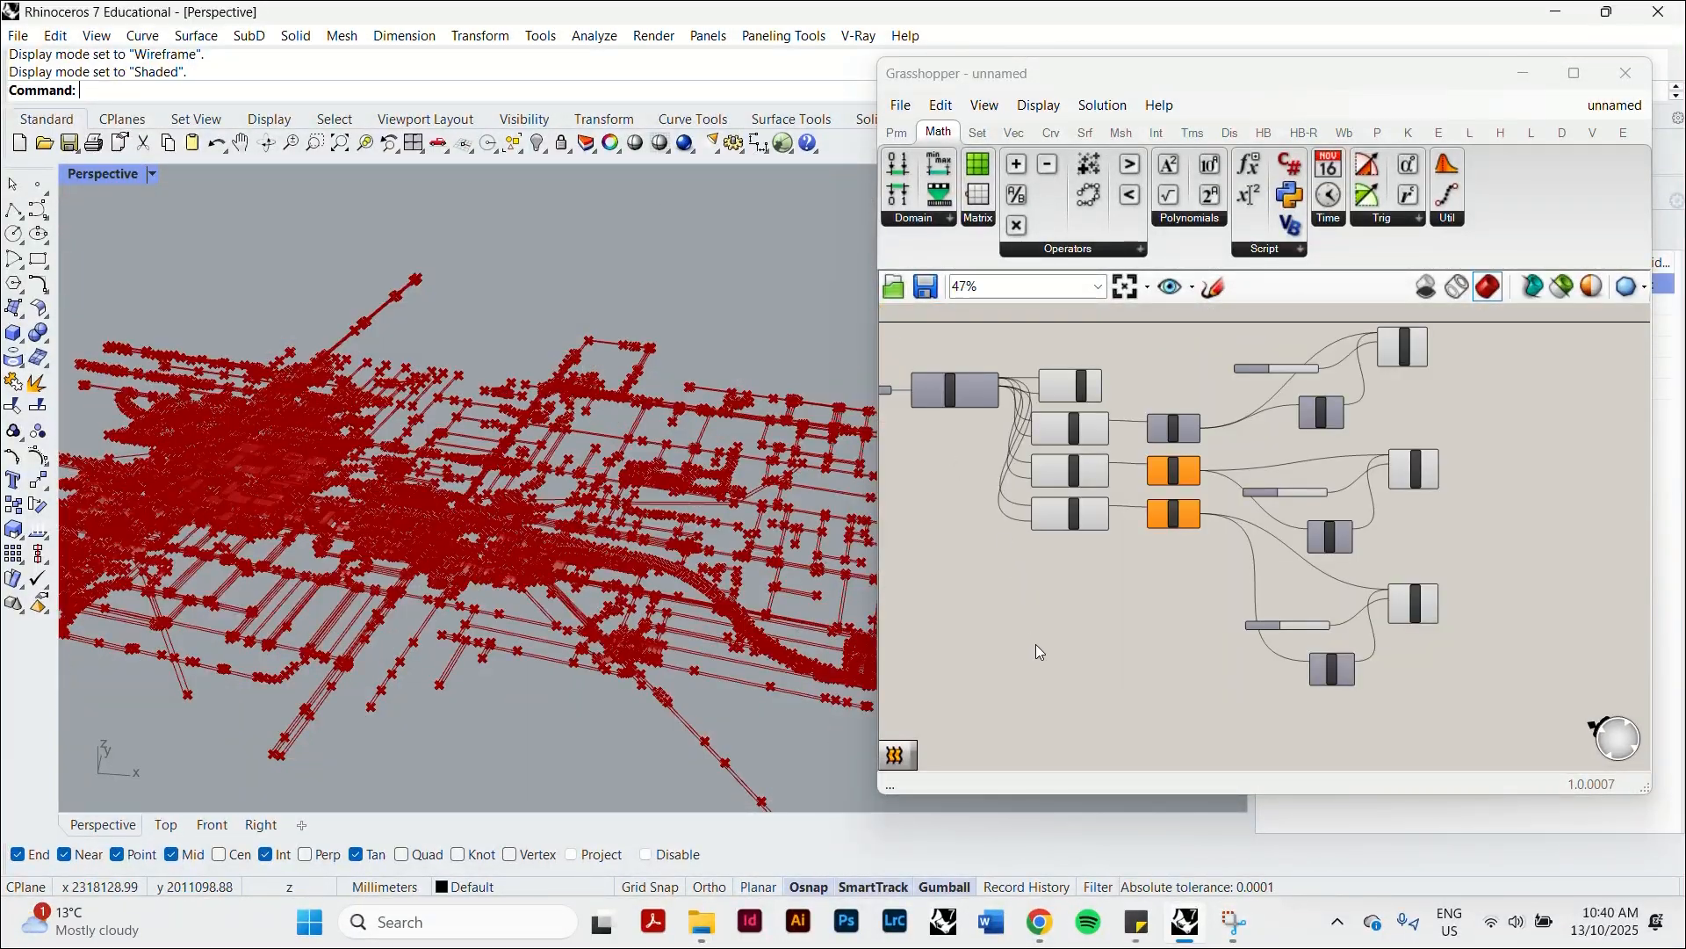
left_click(1036, 644)
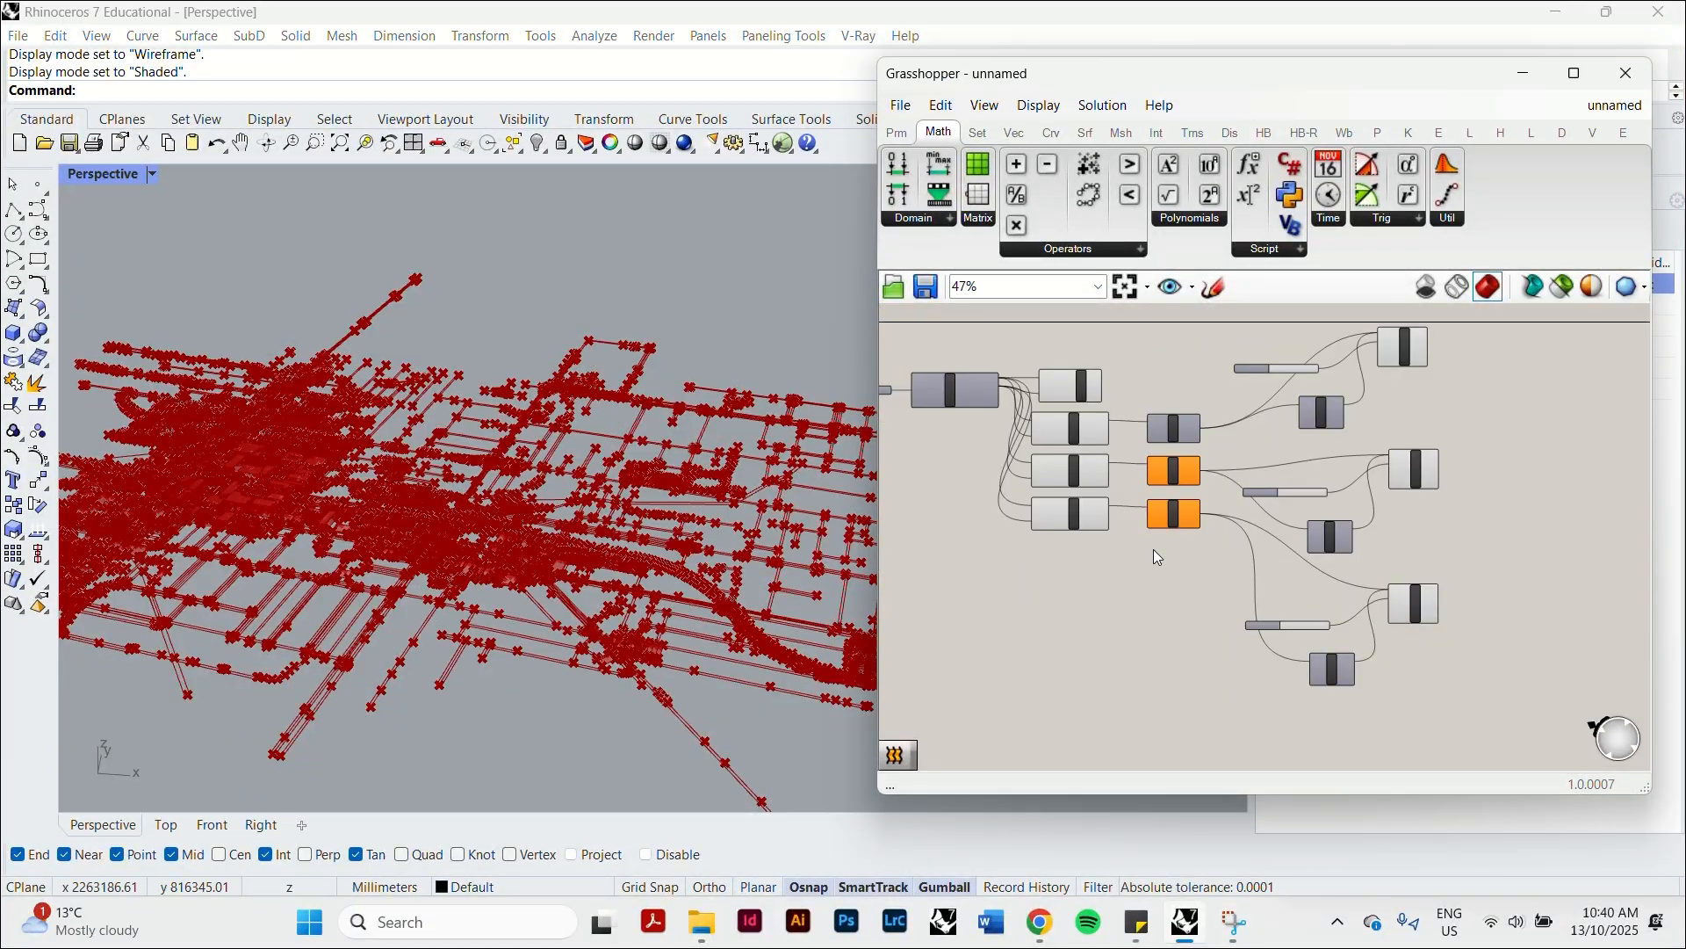
scroll(688, 504, "up", 5)
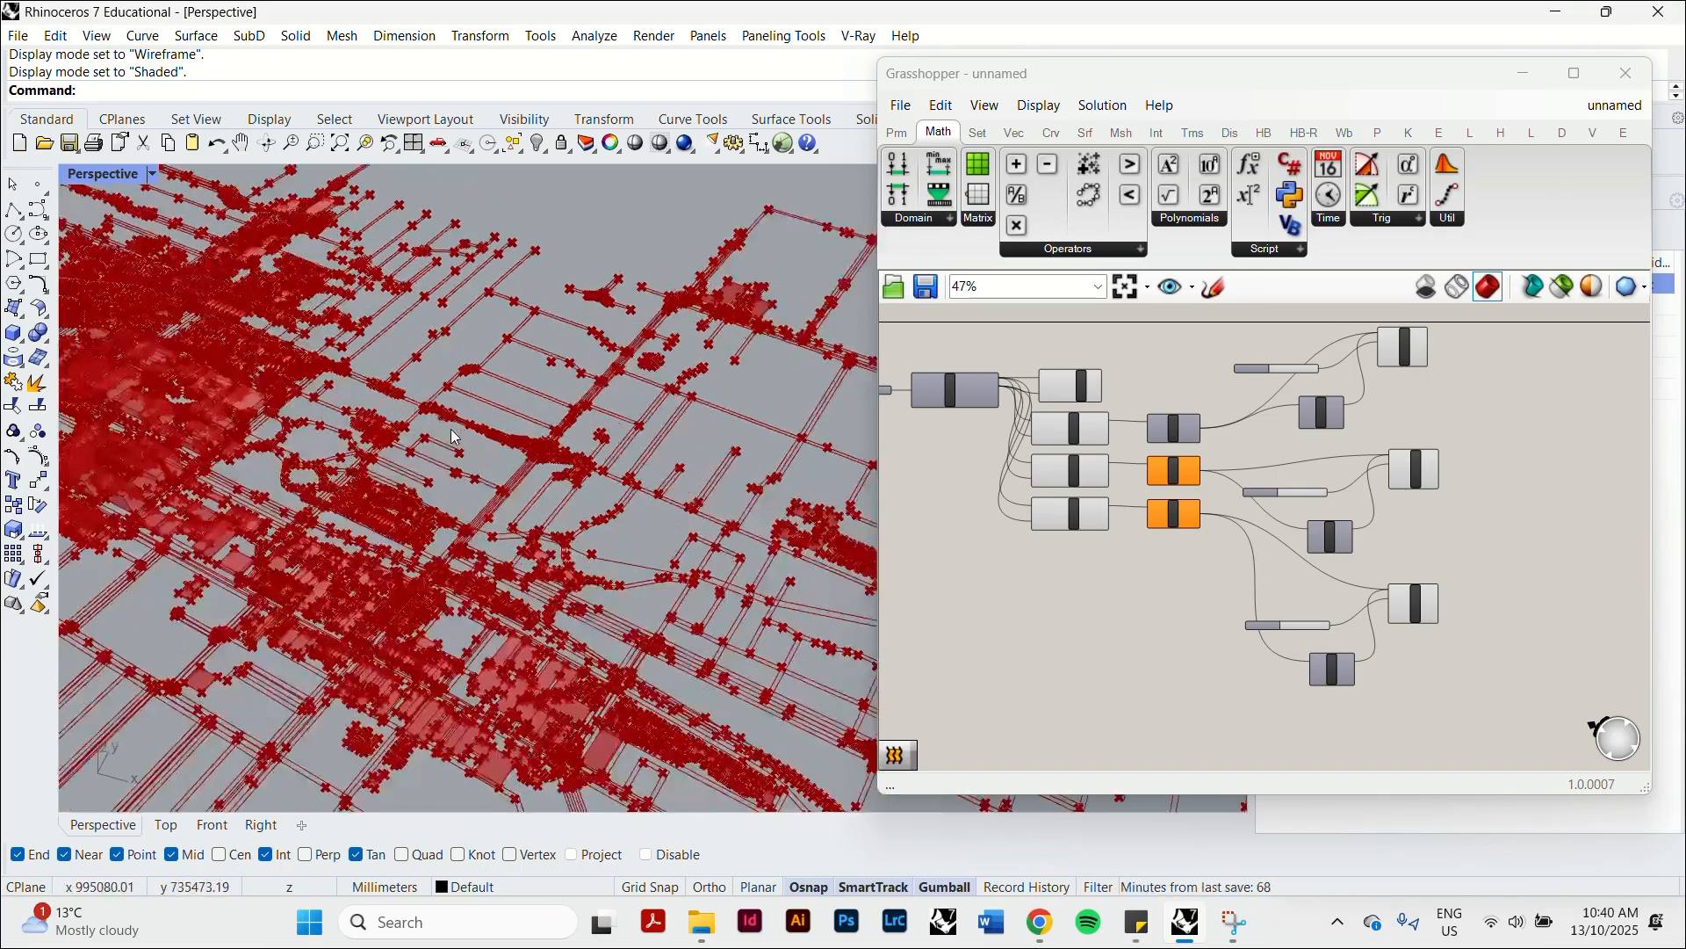
left_click(961, 499)
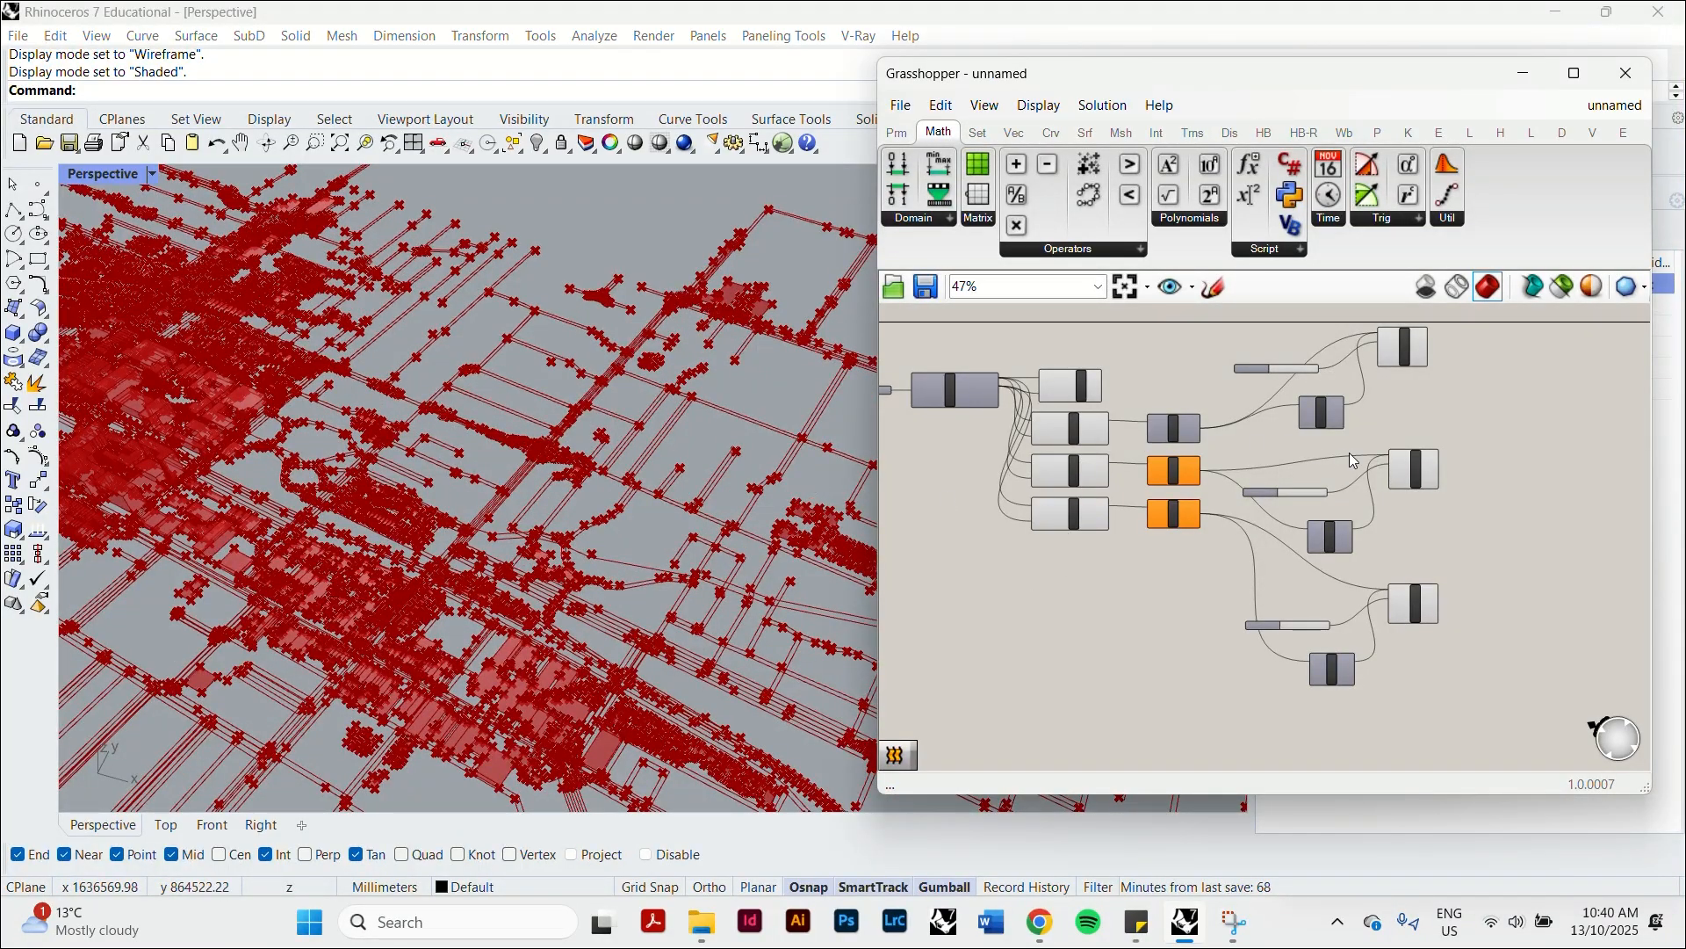
scroll(1394, 441, "up", 3)
left_click(1422, 483)
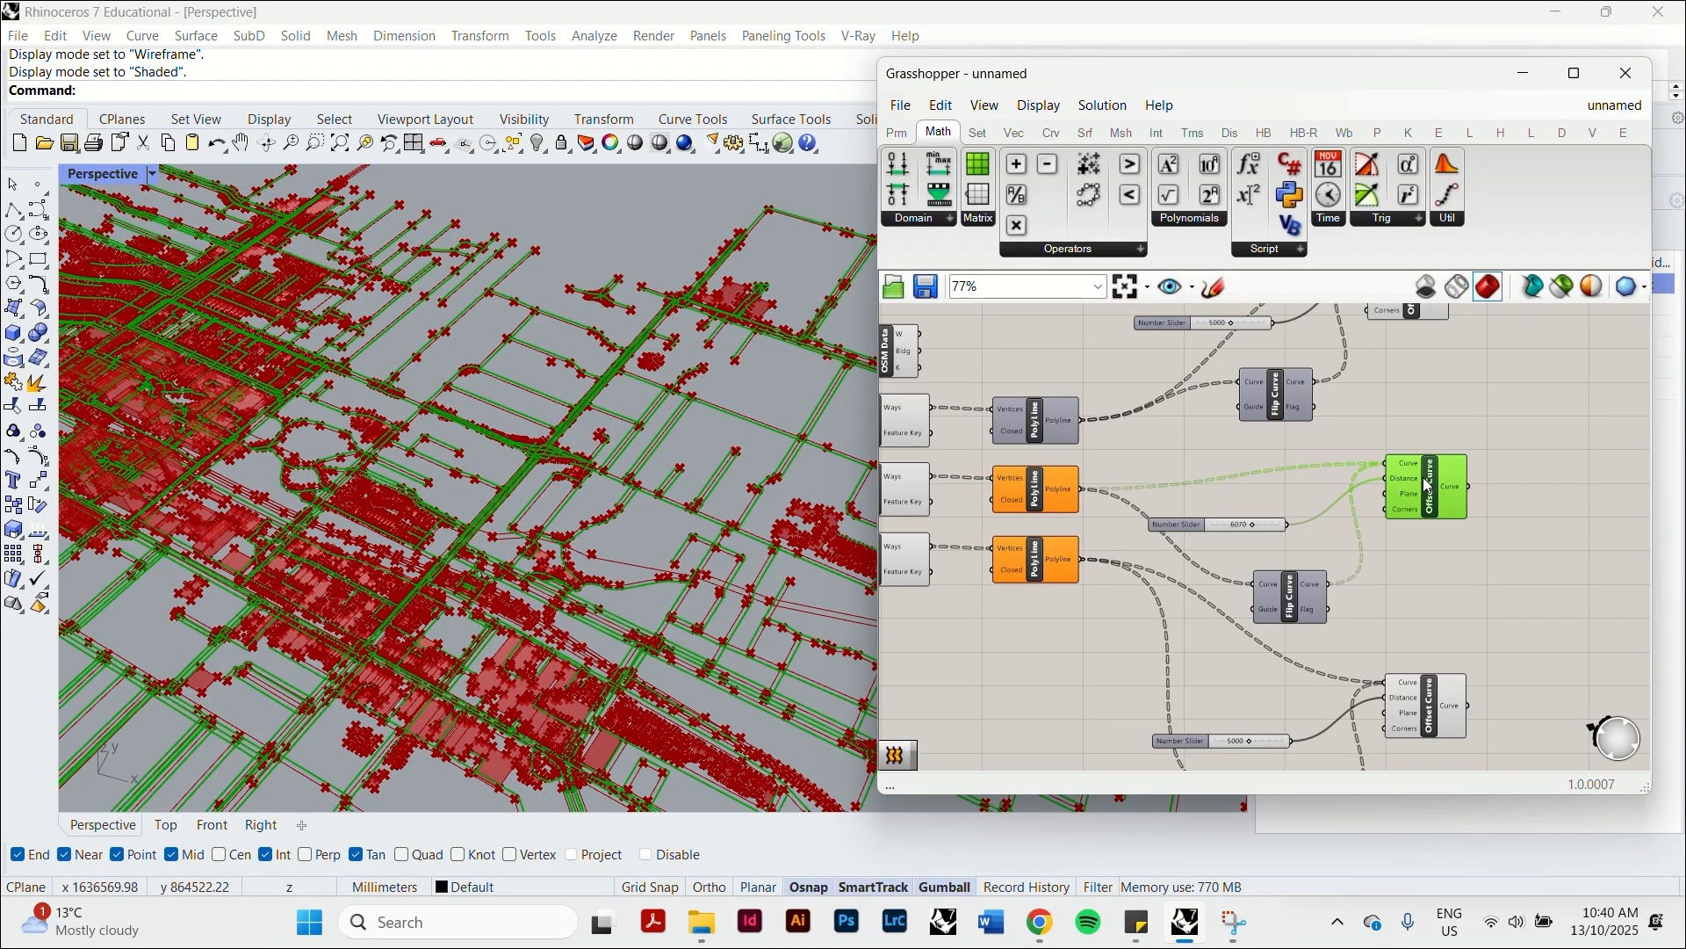
left_click(1438, 716)
left_click(1010, 418)
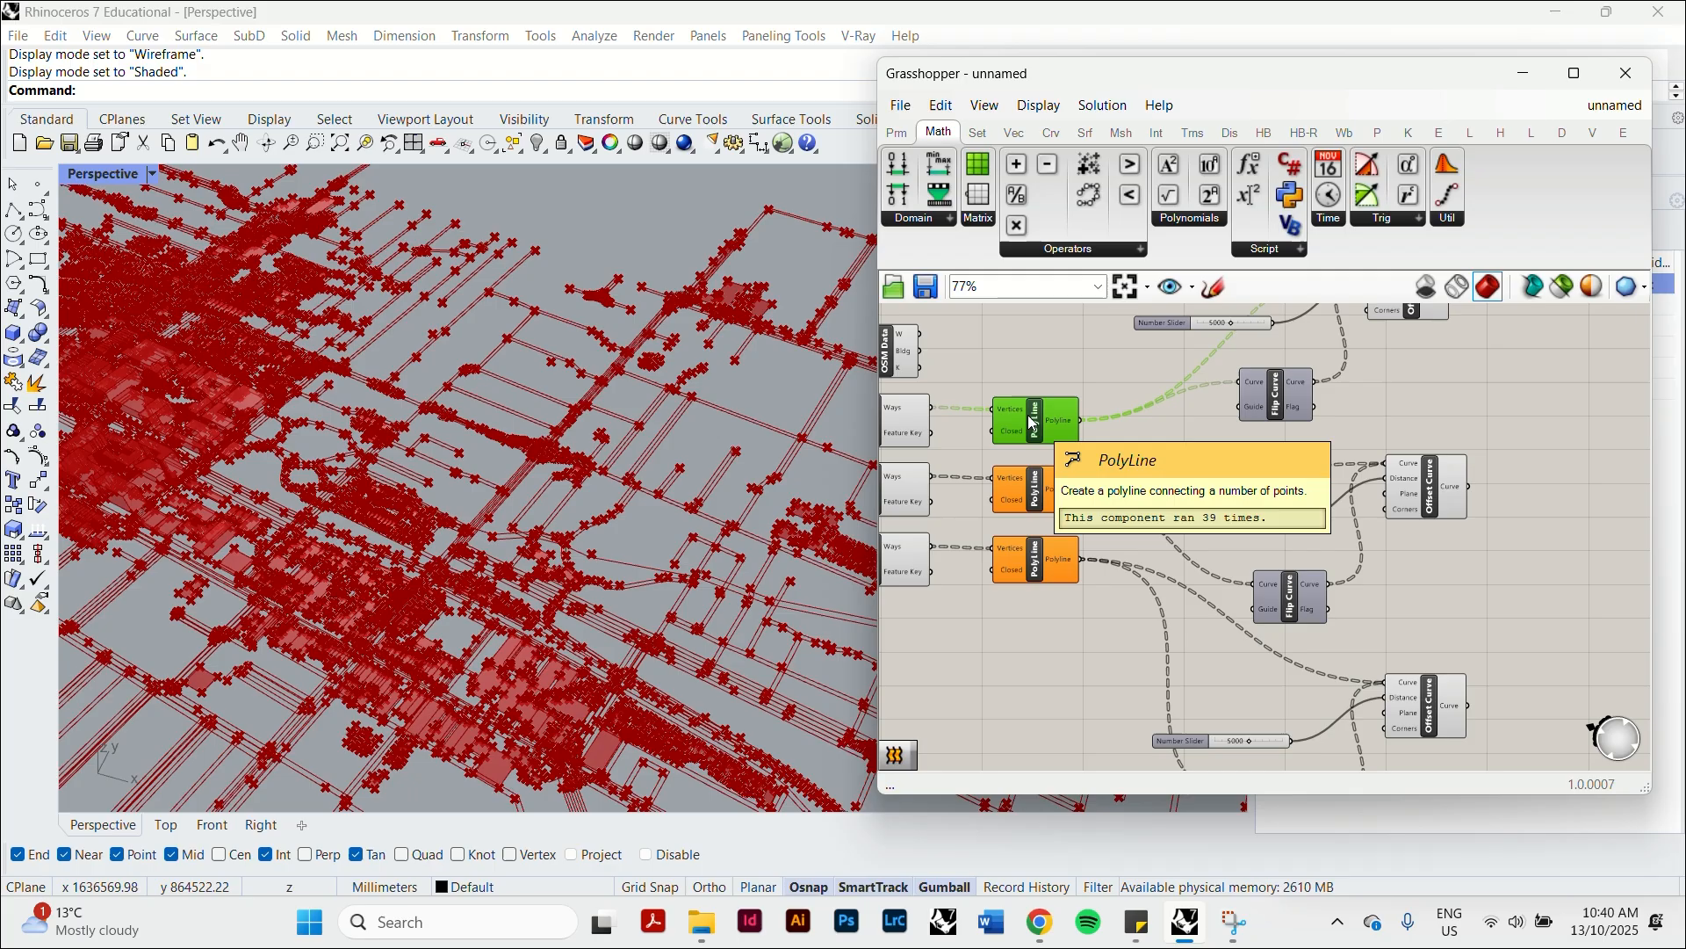
left_click(1033, 352)
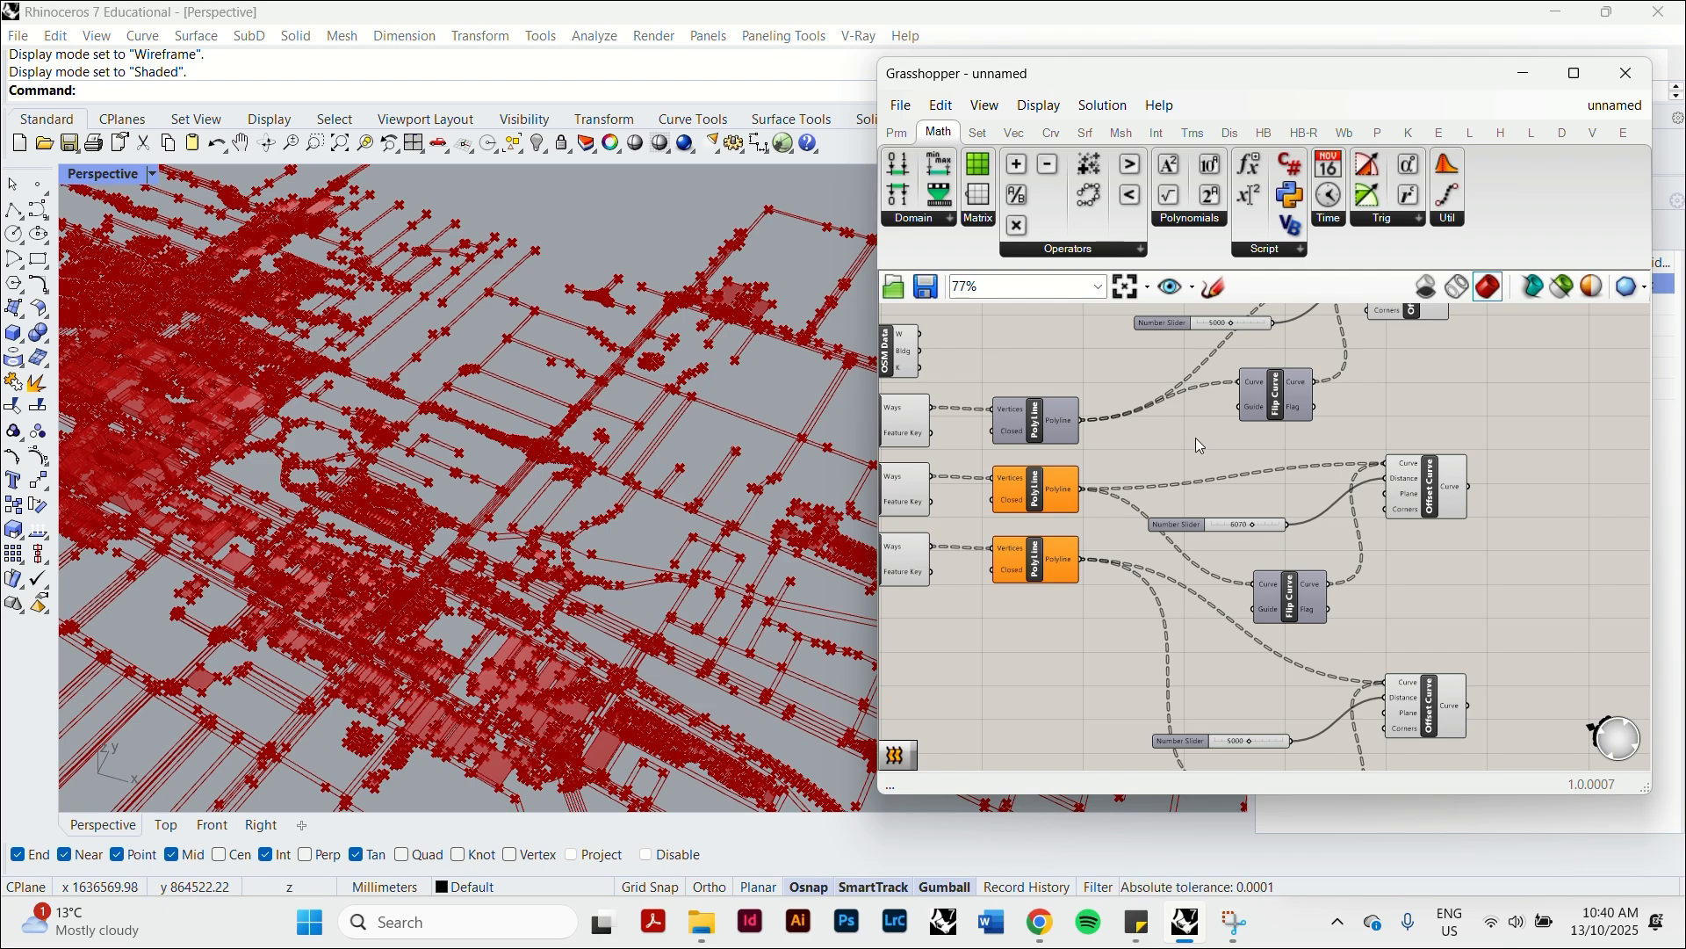
Bake the three Offset Curve components together with the 3D building component into Rhino, and close the Grasshopper window.
right_click_drag(421, 422, 255, 360)
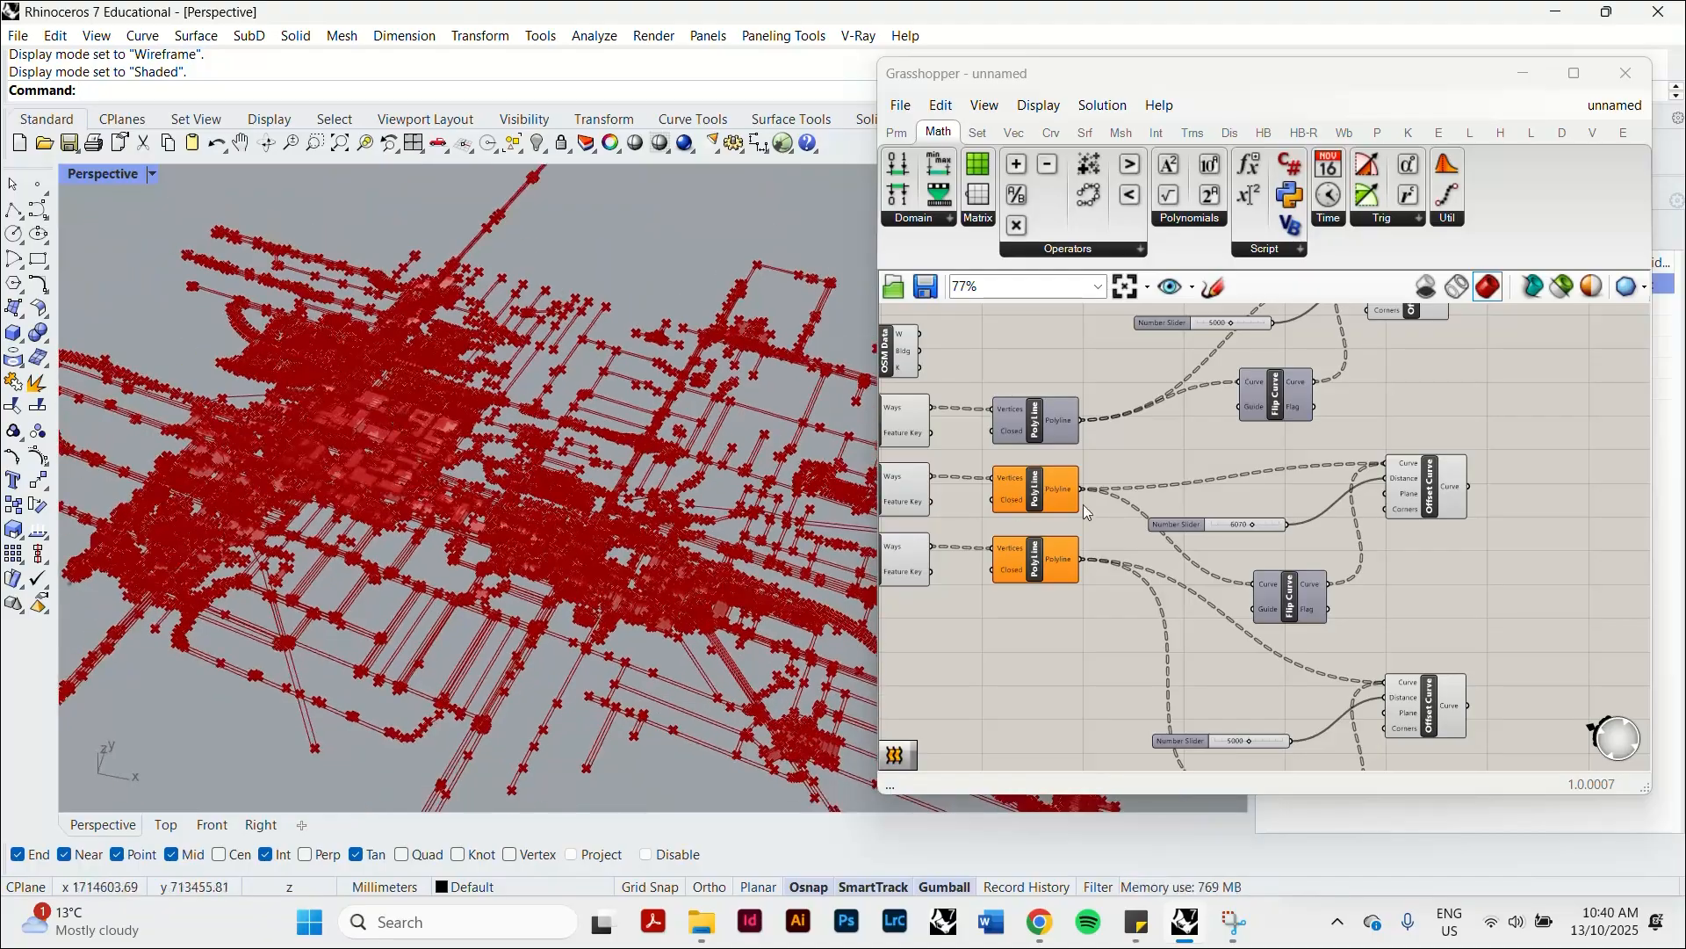
scroll(1361, 529, "down", 2)
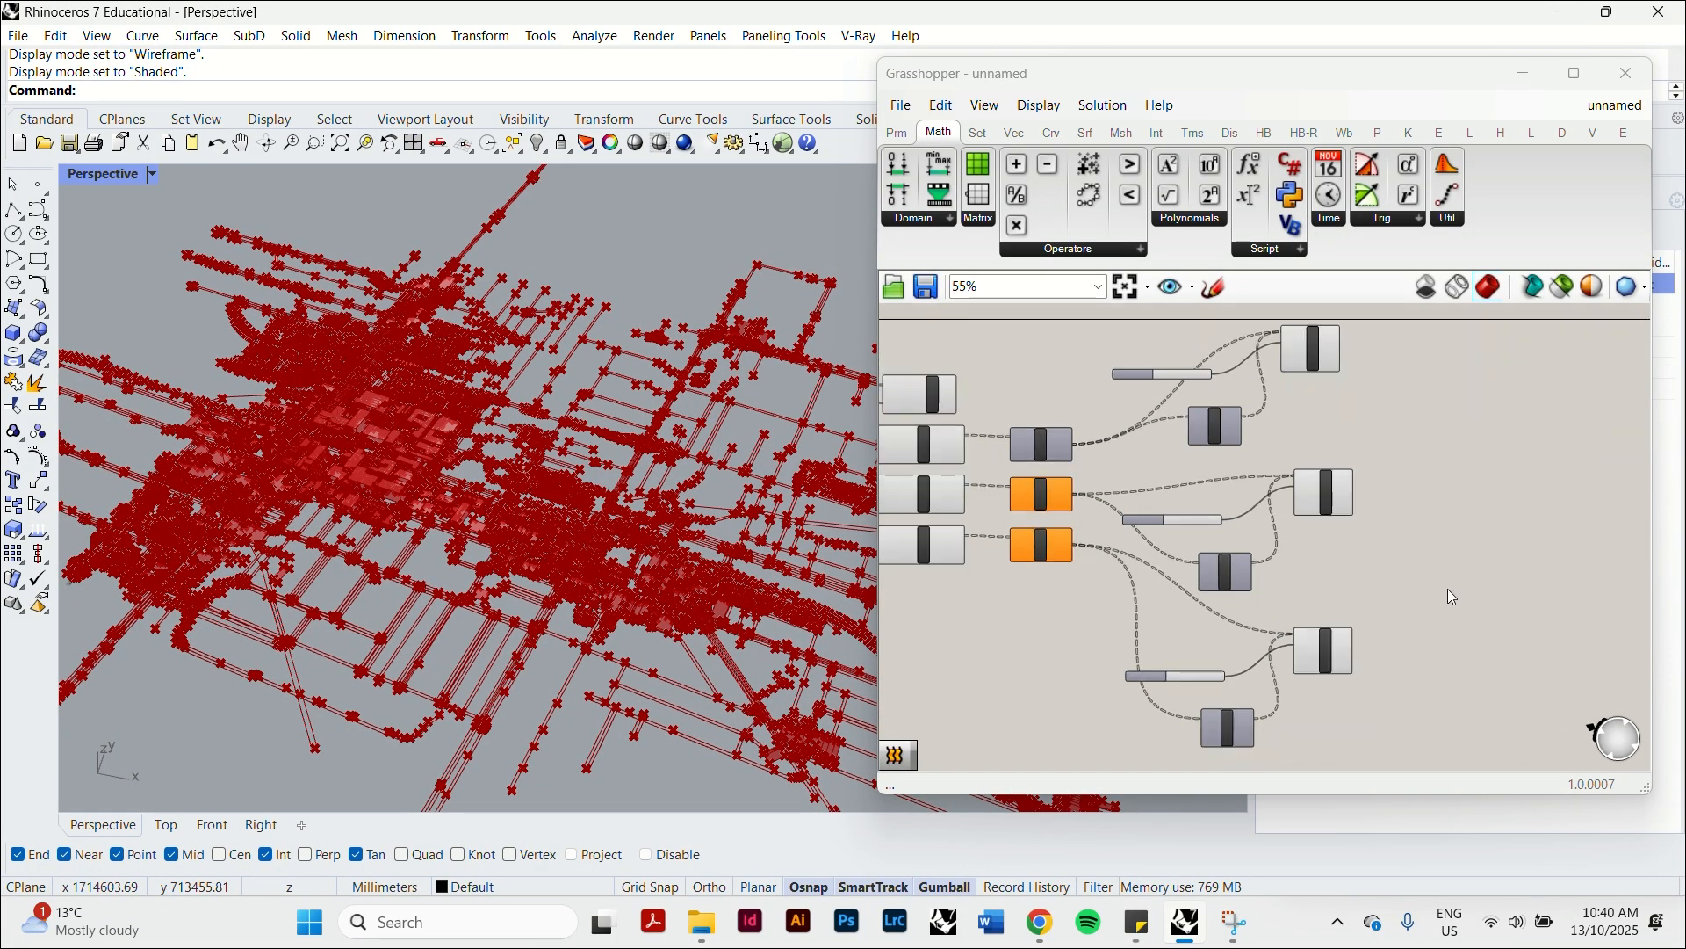
left_click_drag(1461, 709, 1319, 351)
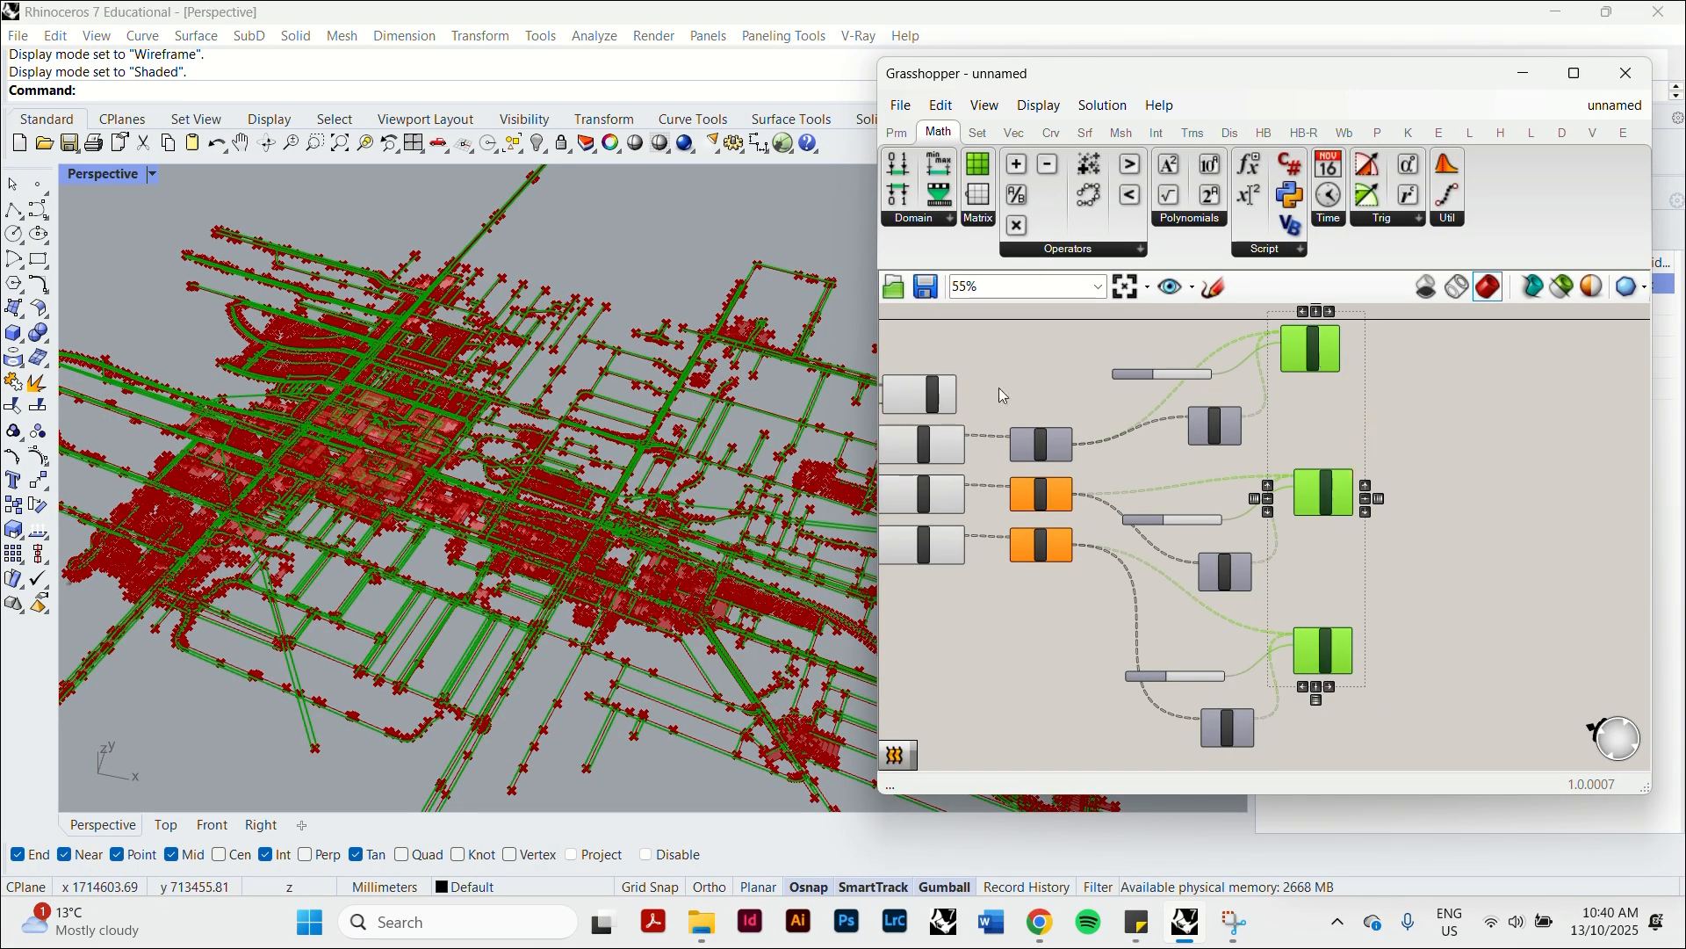
right_click_drag(993, 393, 1109, 397)
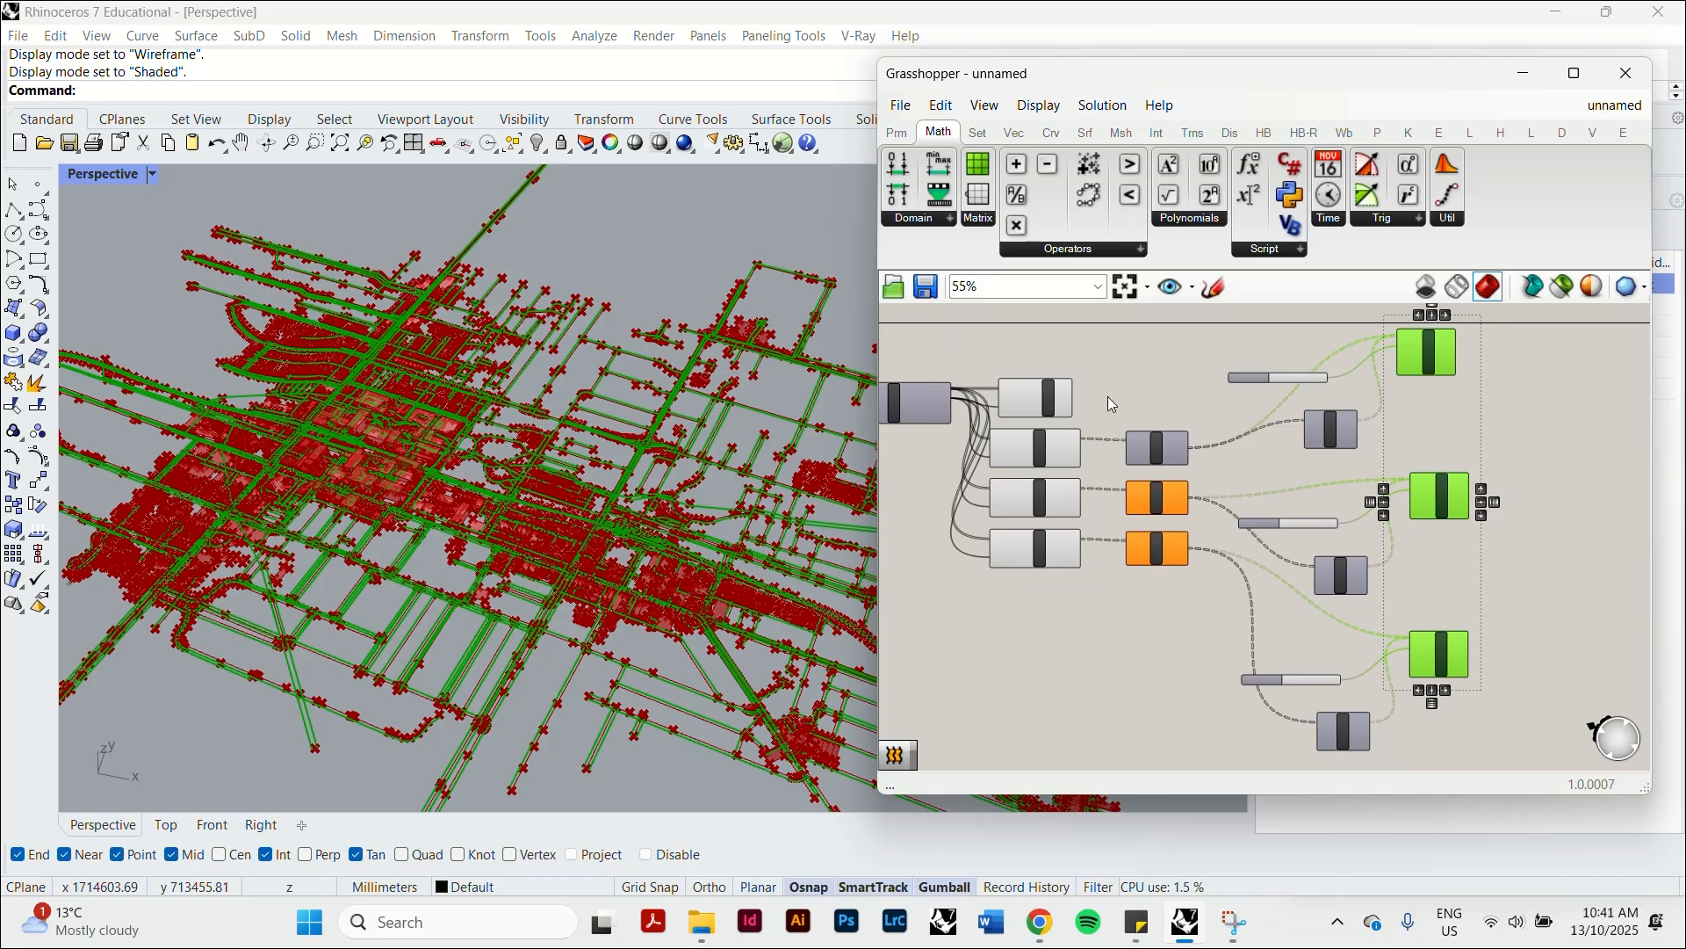
left_click(1029, 394, "shift")
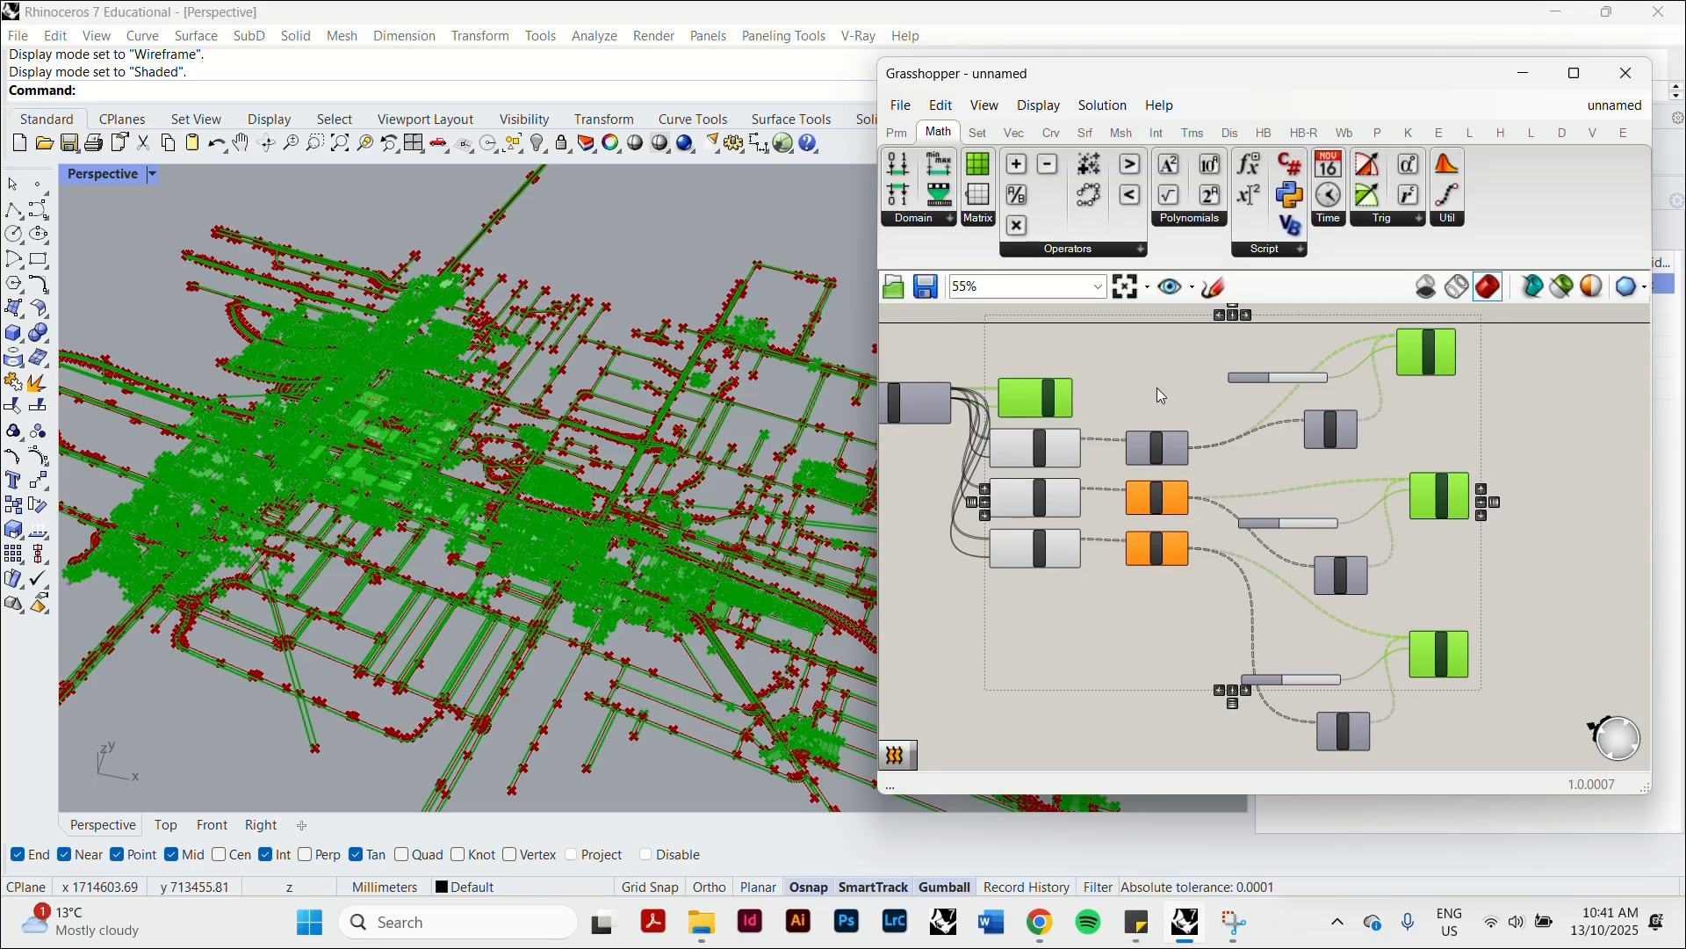
right_click(1186, 384)
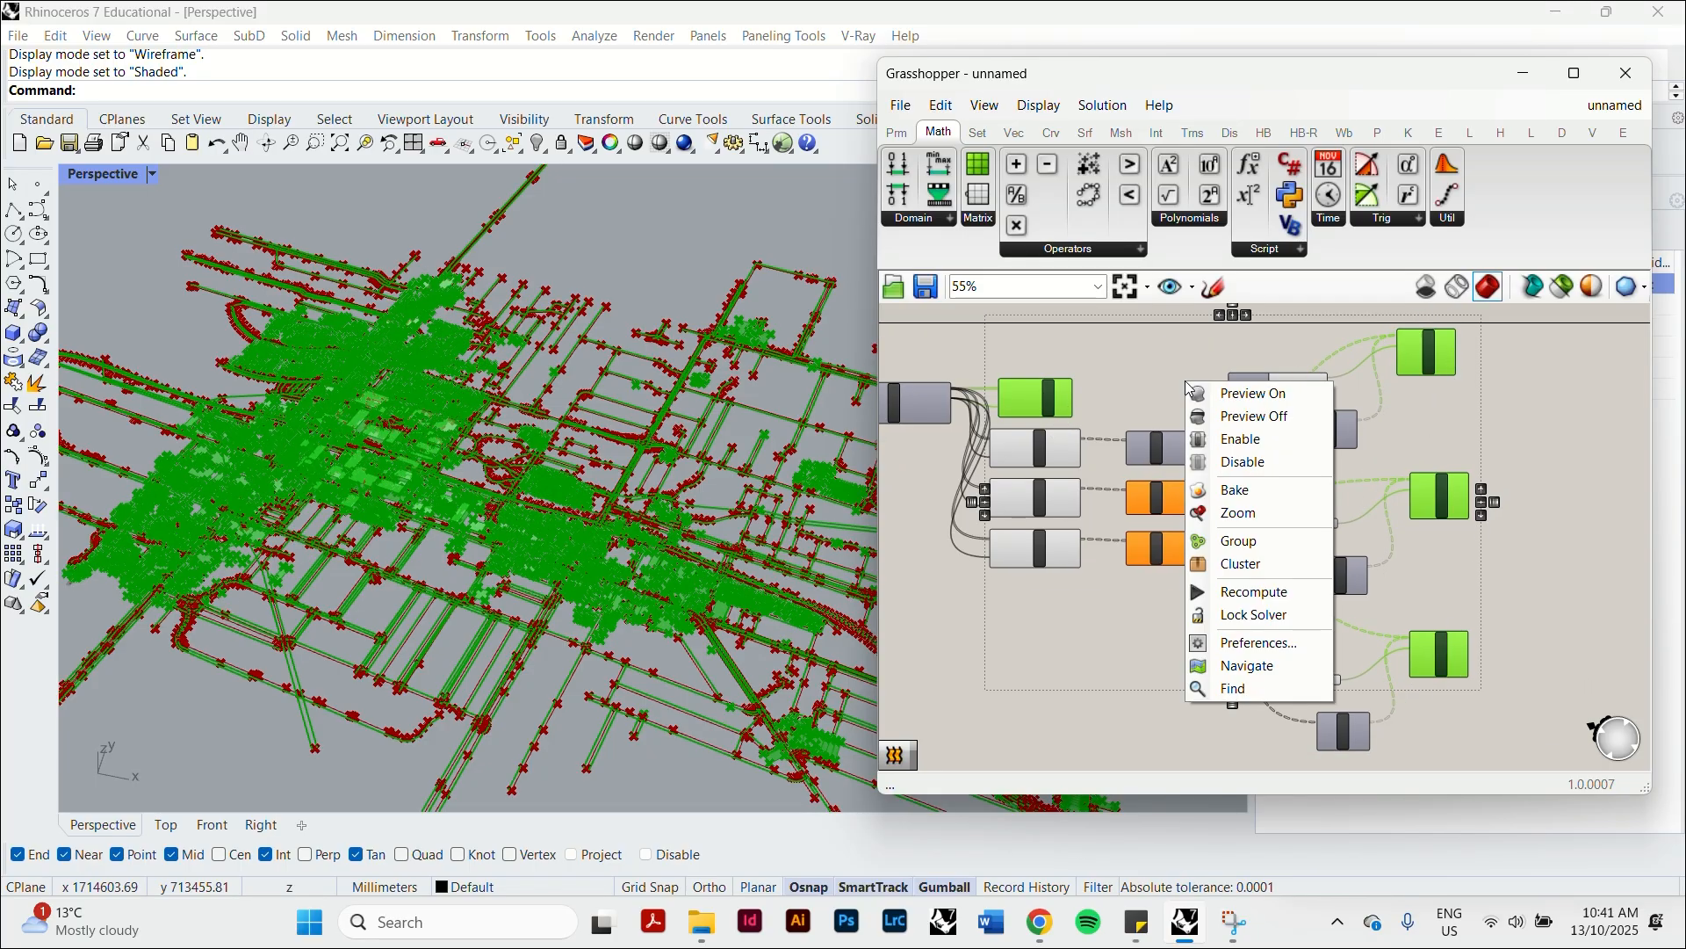
left_click(1273, 487)
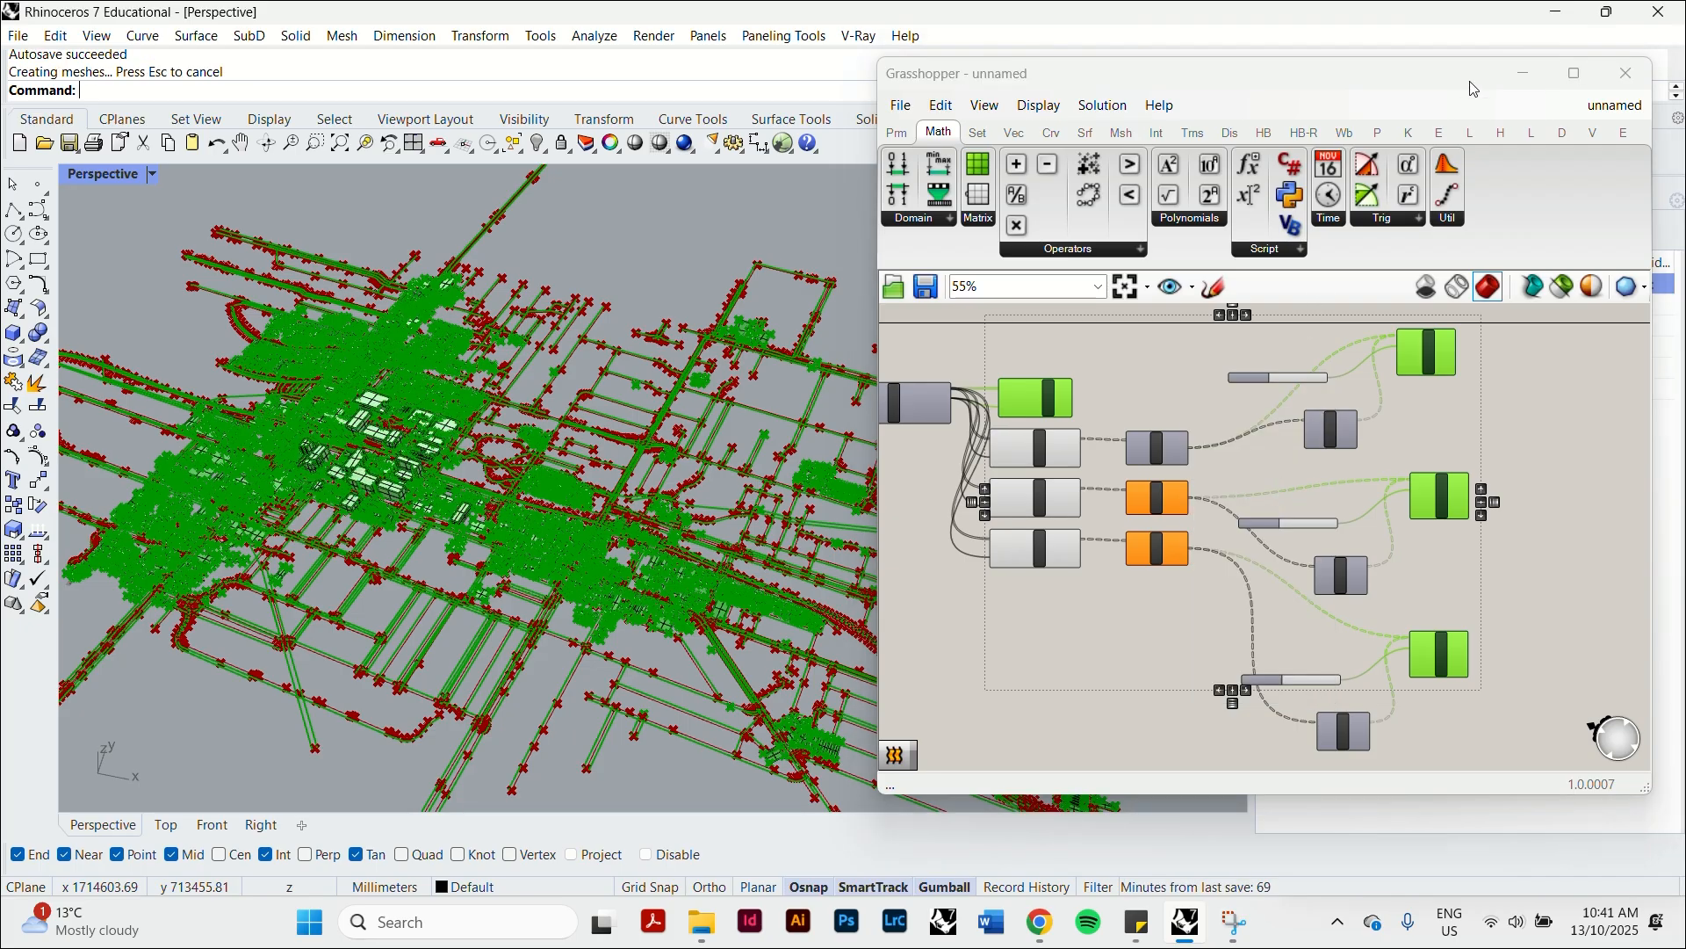
left_click(1627, 73)
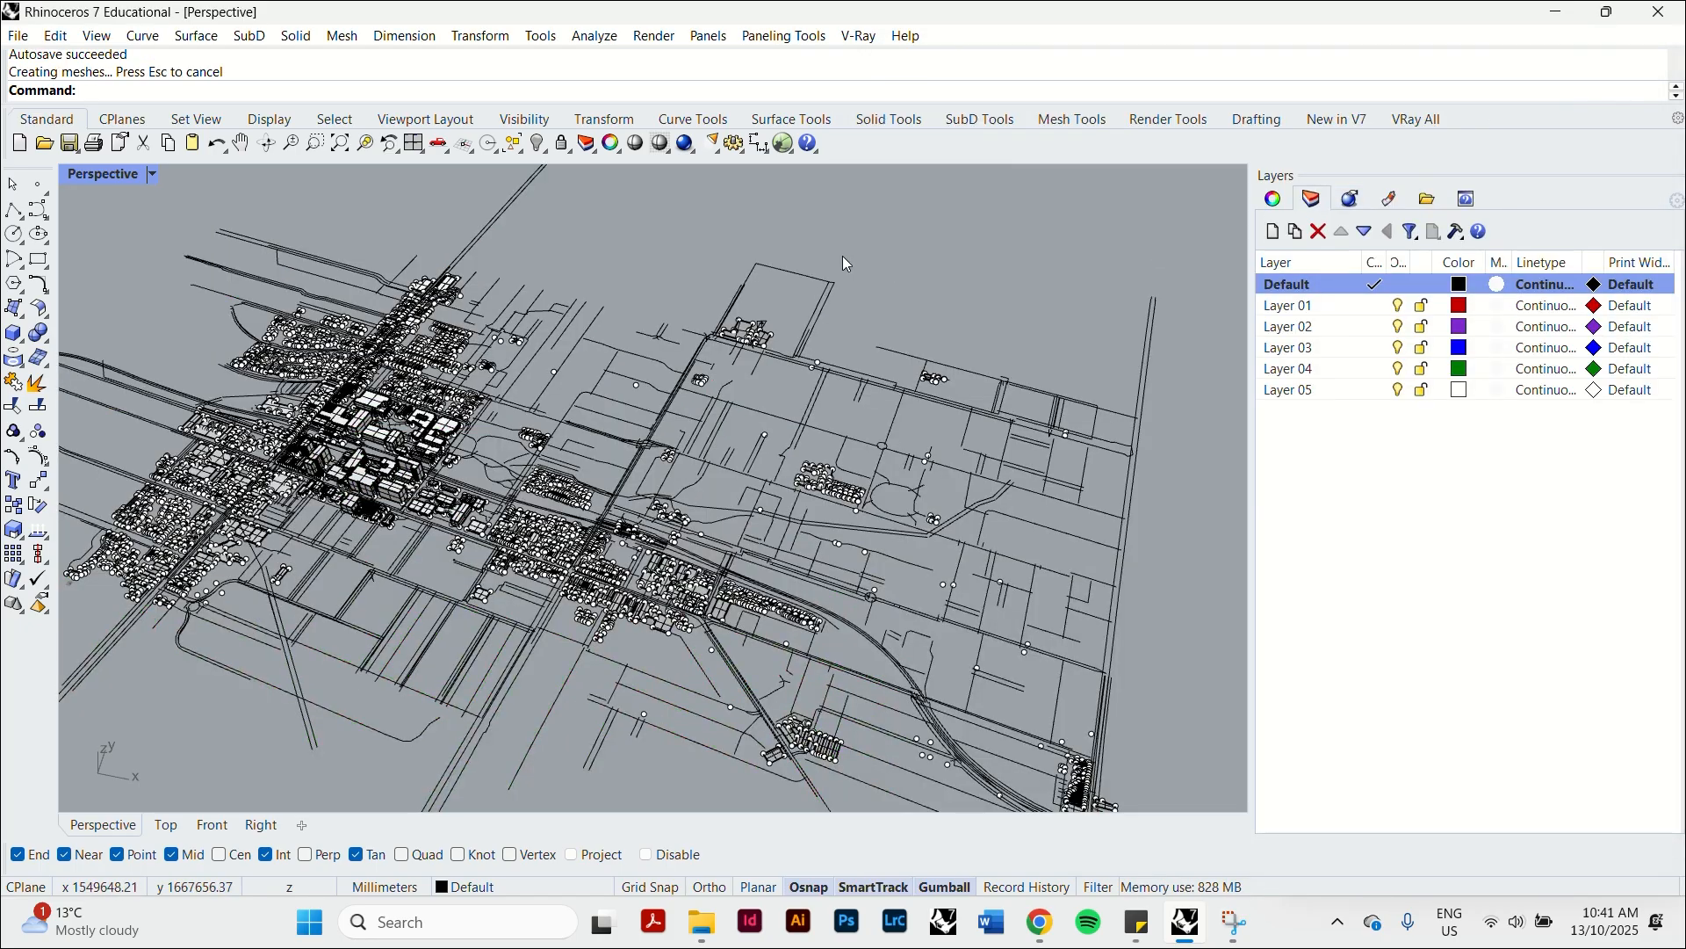
Select all point objects in the baked site model with SelPt and delete them.
right_click_drag(842, 264, 940, 378)
scroll(387, 534, "up", 7)
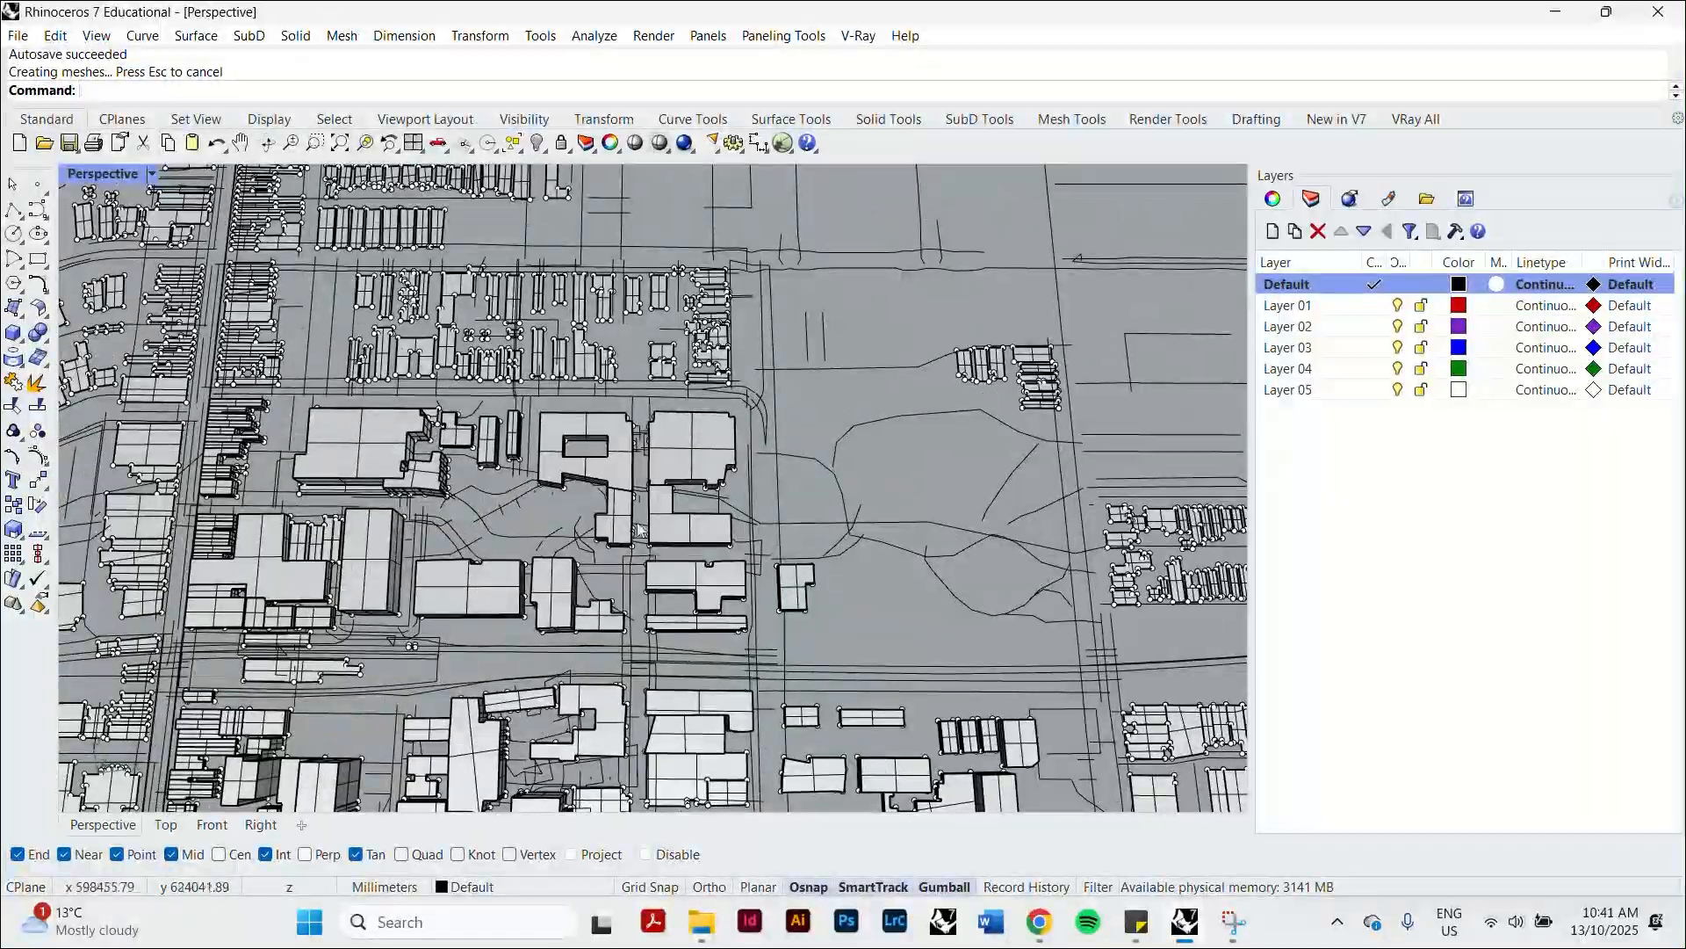
right_click_drag(641, 529, 601, 397)
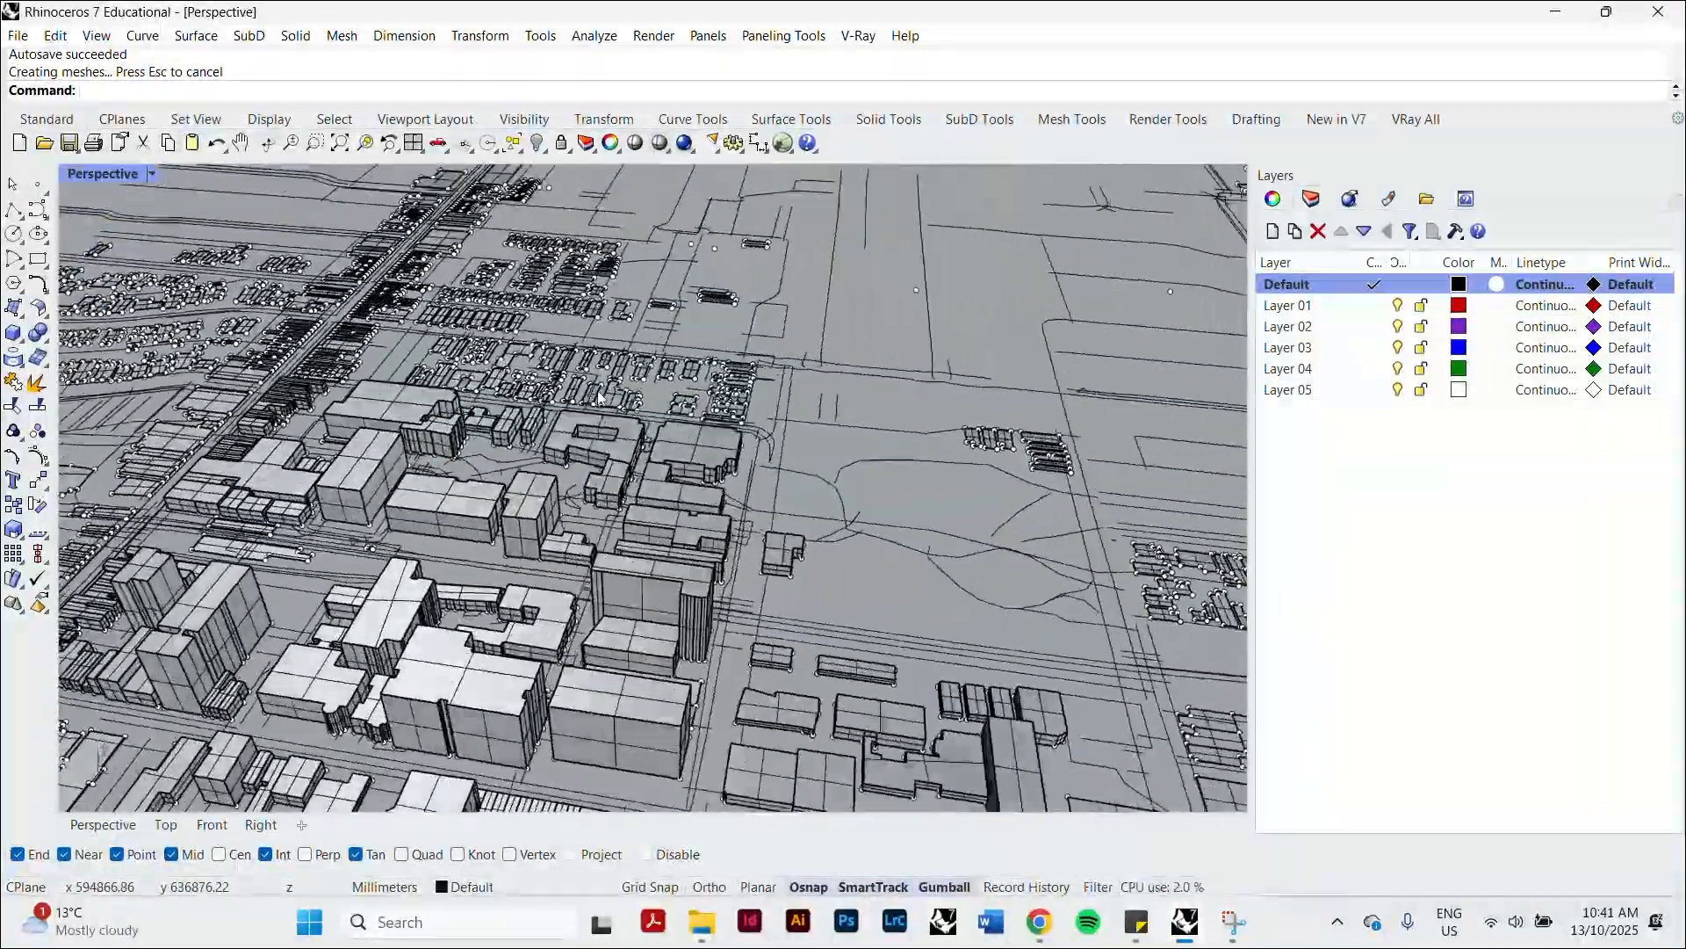
scroll(602, 394, "up", 6)
left_click(617, 375)
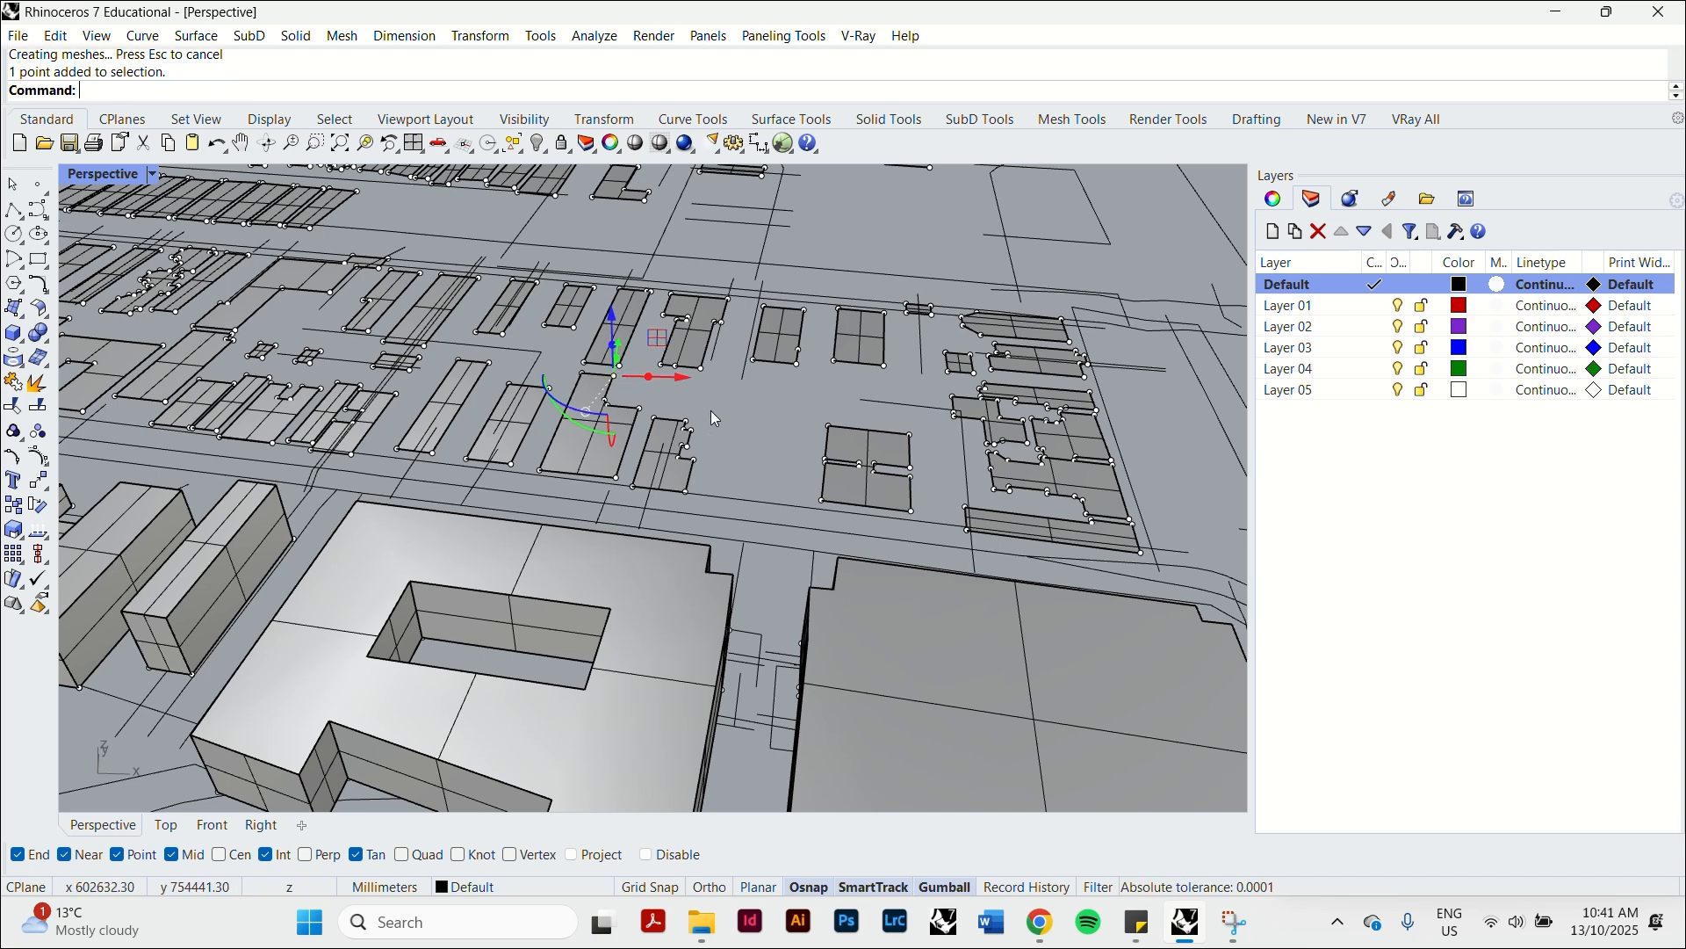
left_click(731, 418)
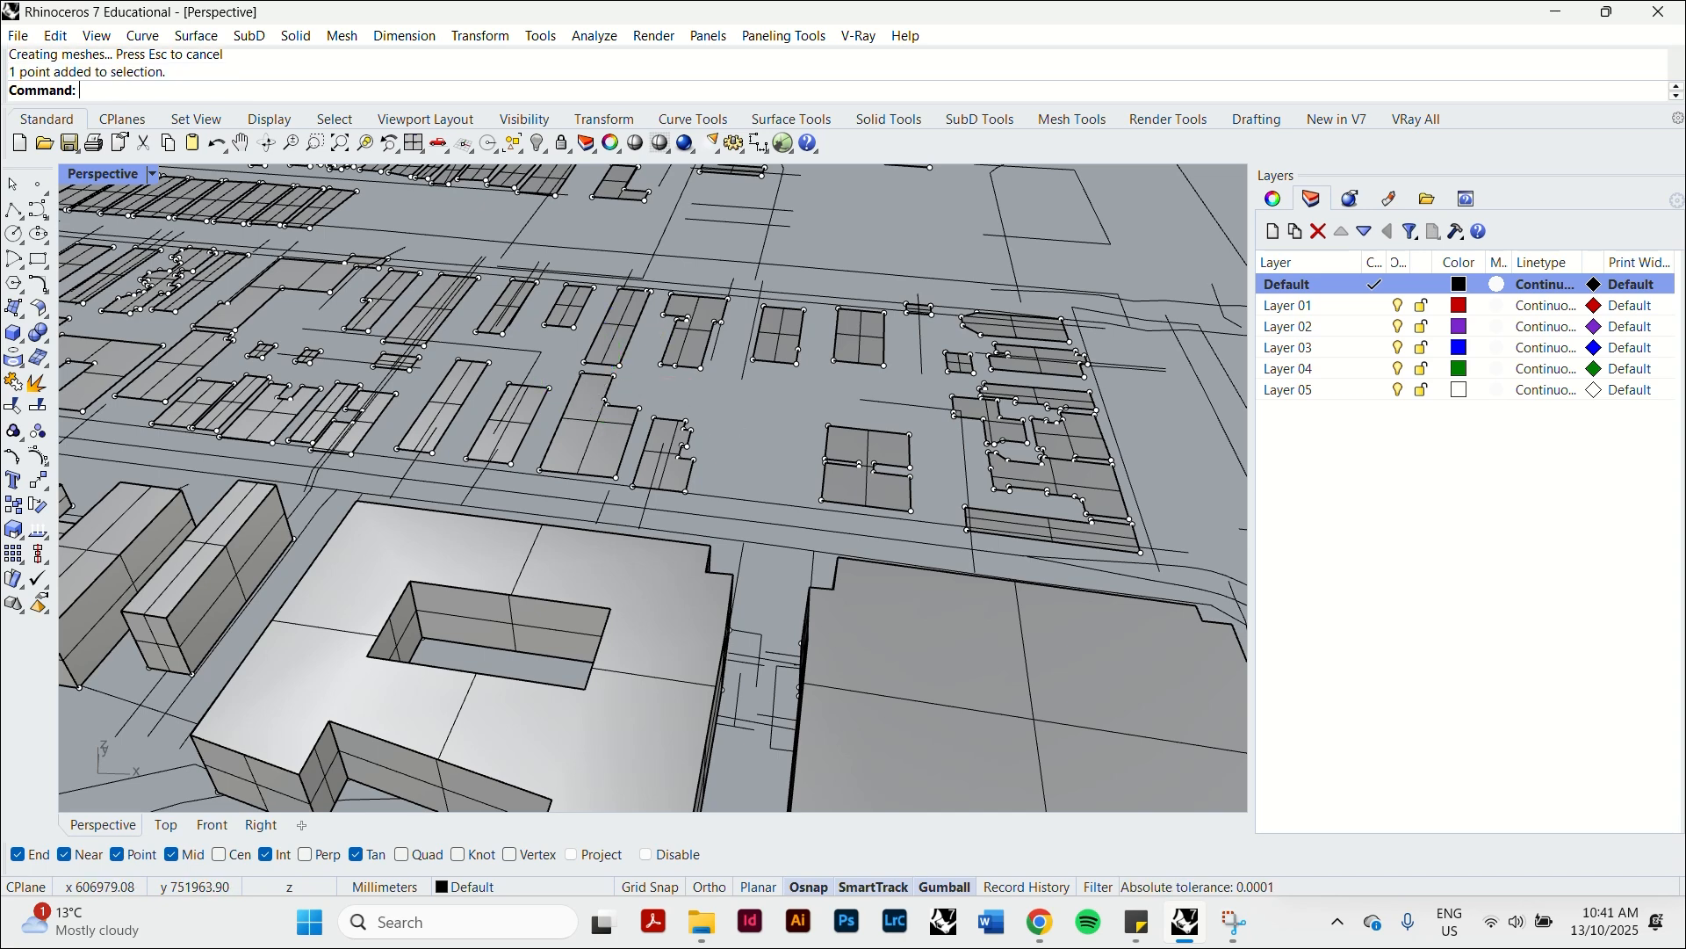
type("Sel")
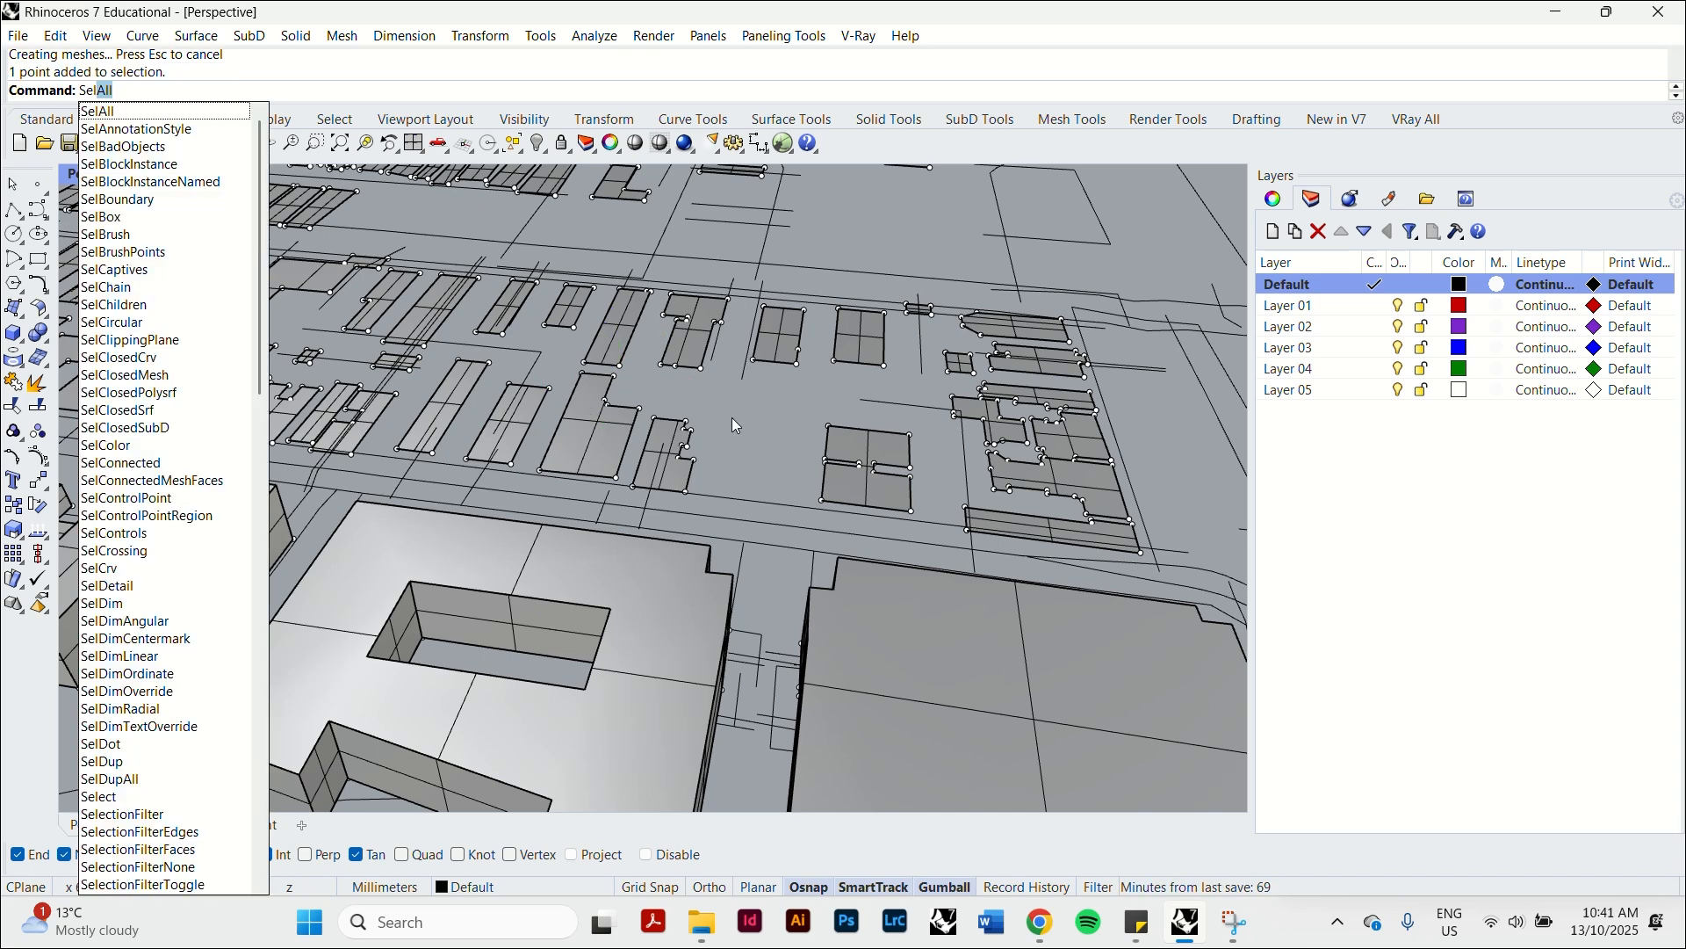
type("Pt")
key("Return")
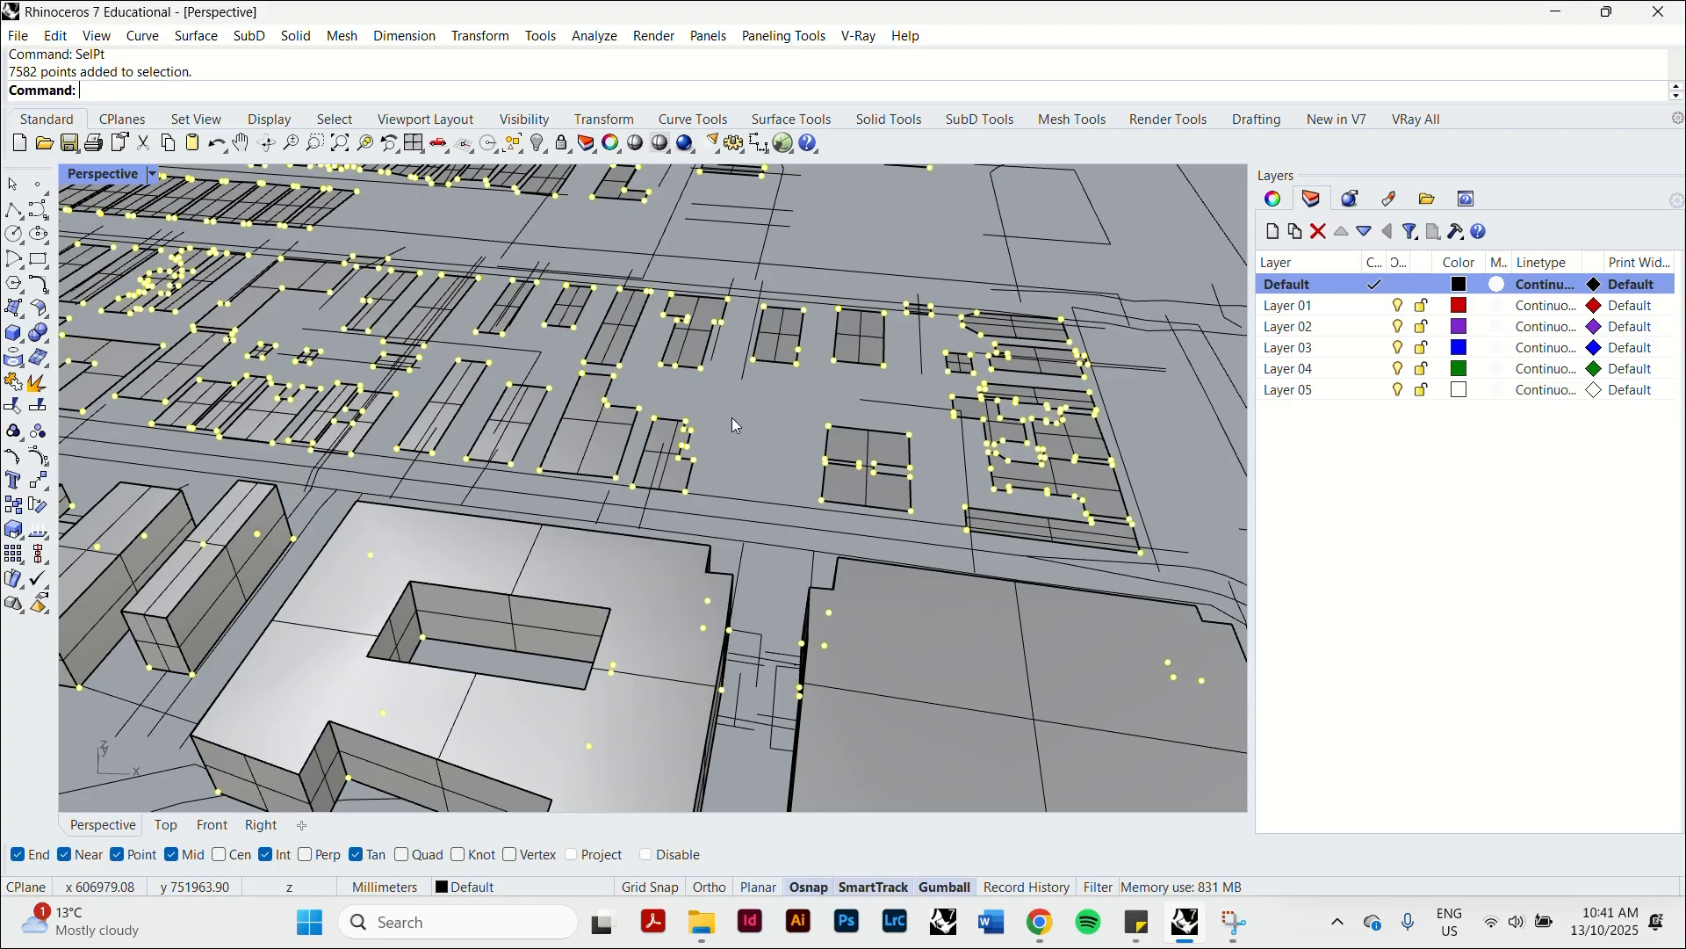
key("Delete")
Switch to the Top view and frame the central building blocks of the site.
scroll(731, 418, "down", 10)
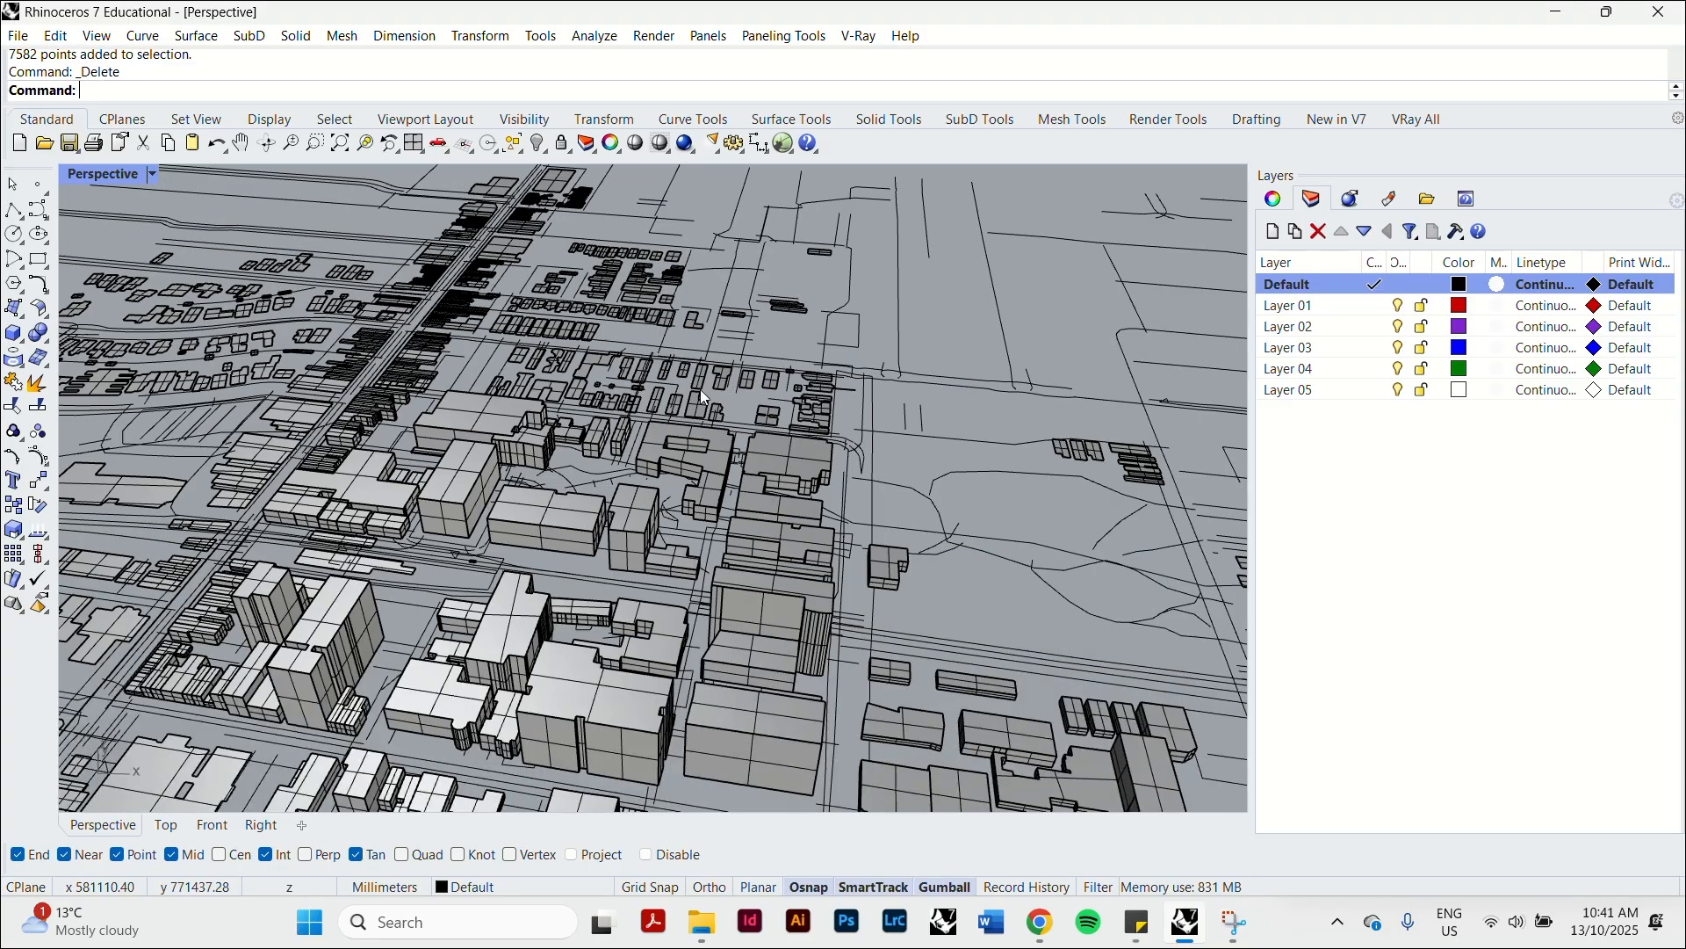
right_click_drag(731, 418, 673, 485)
scroll(678, 540, "down", 3)
left_click(167, 826)
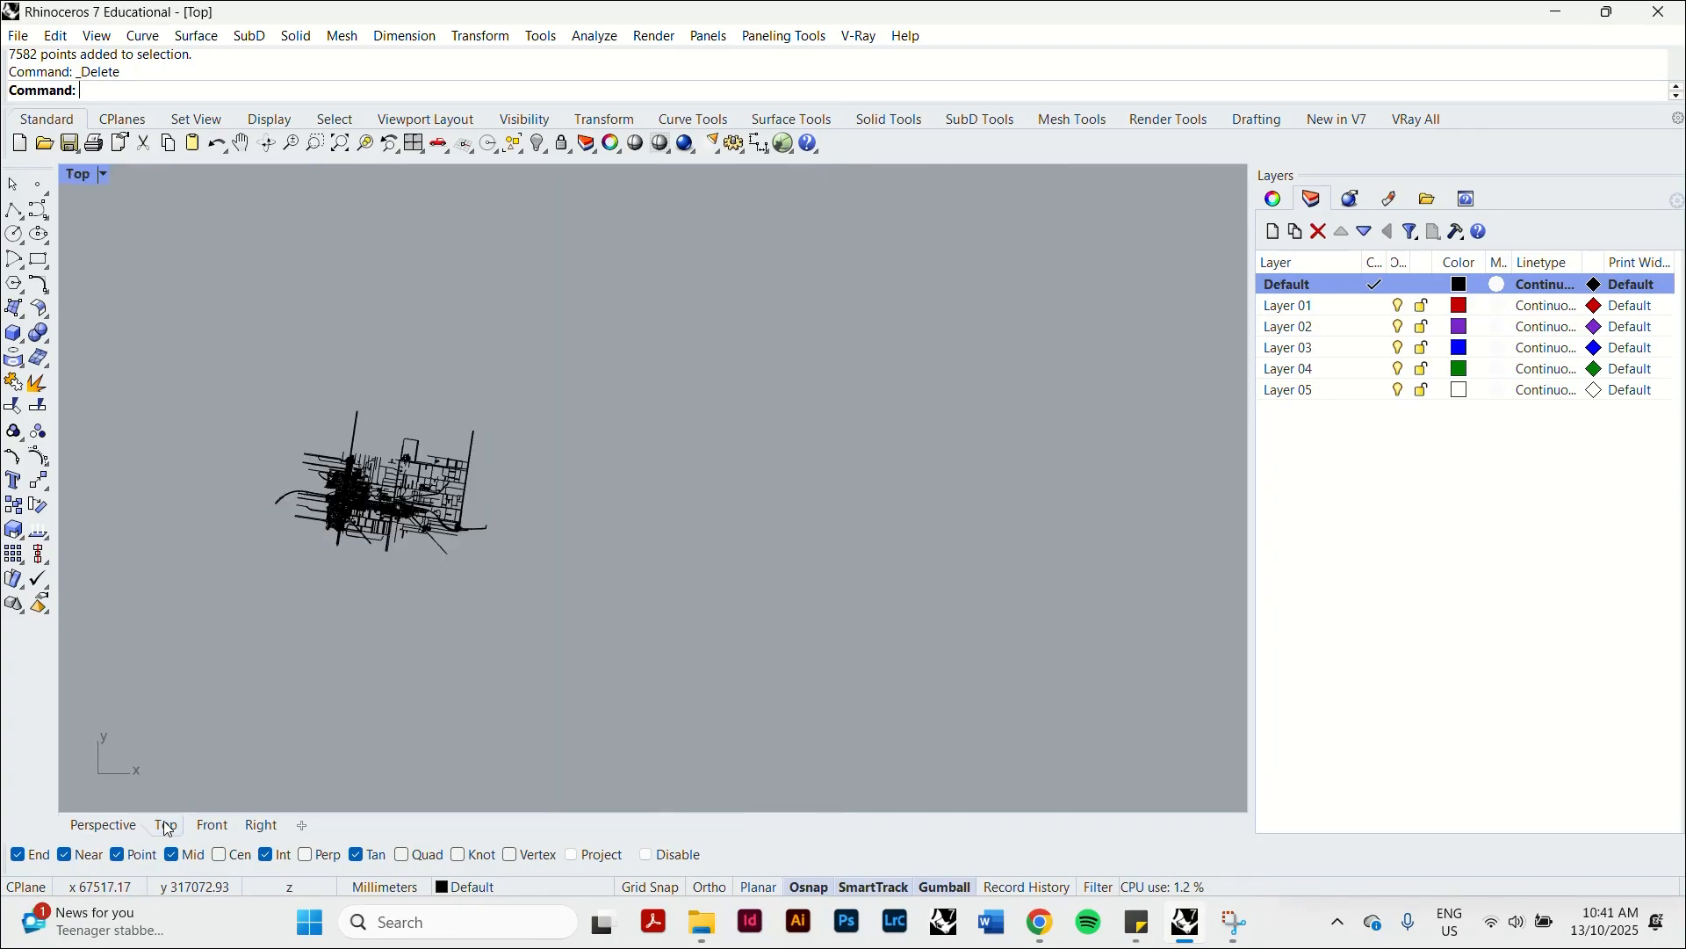
scroll(347, 492, "up", 10)
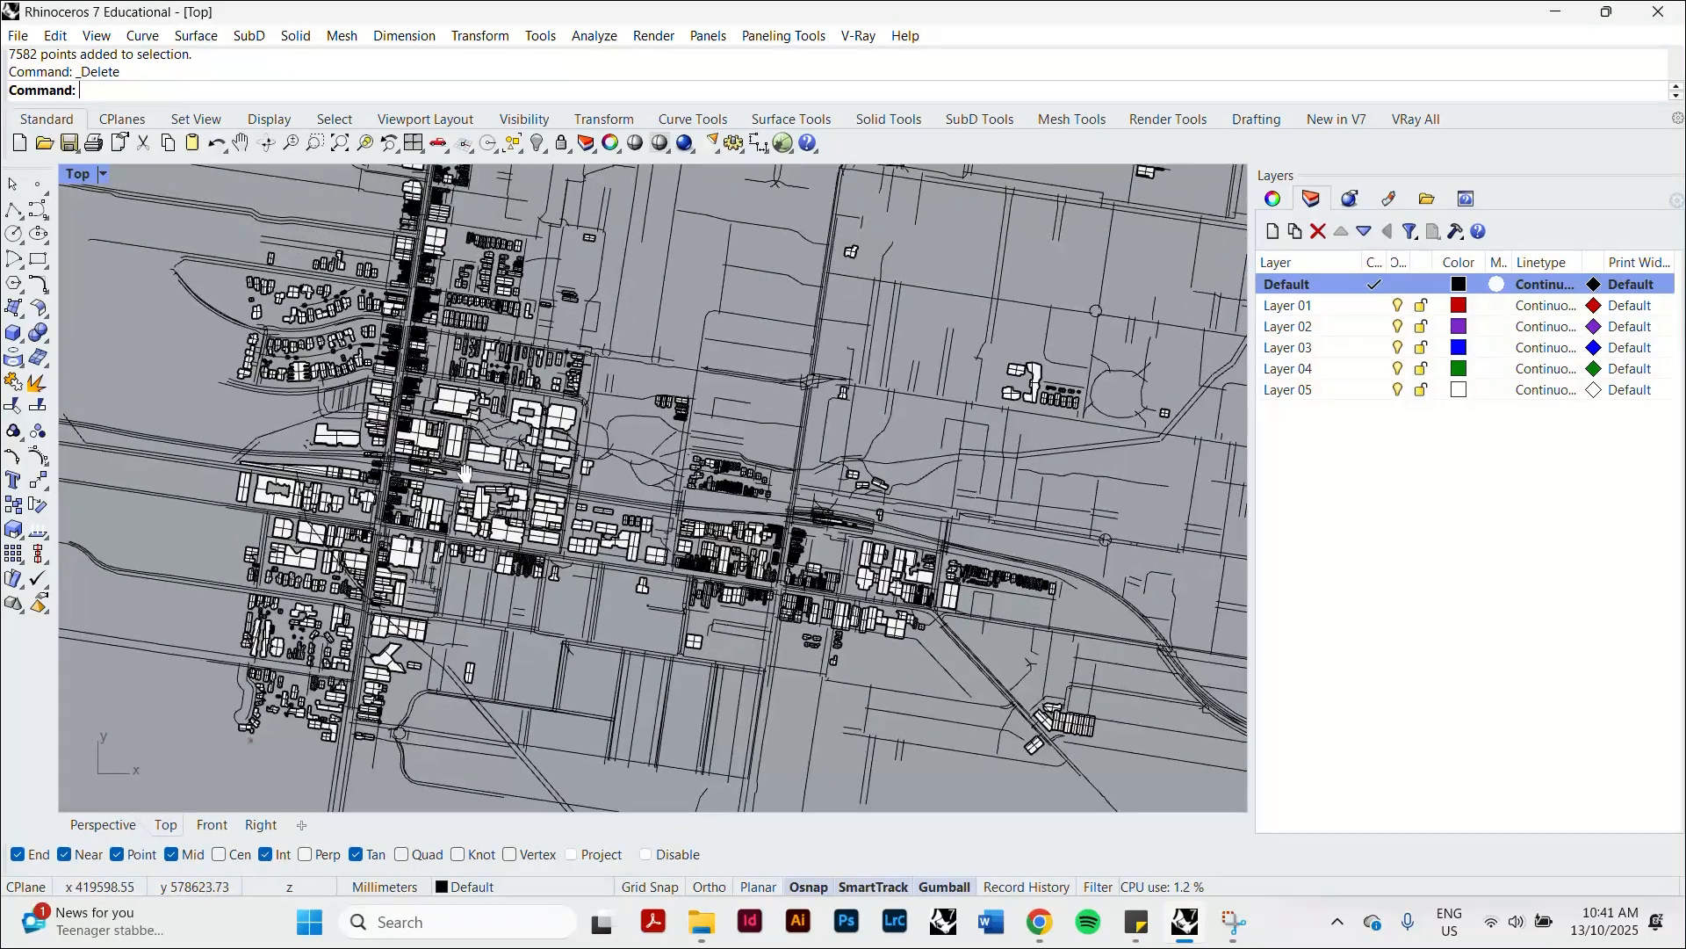
scroll(512, 476, "up", 3)
right_click_drag(741, 399, 967, 425)
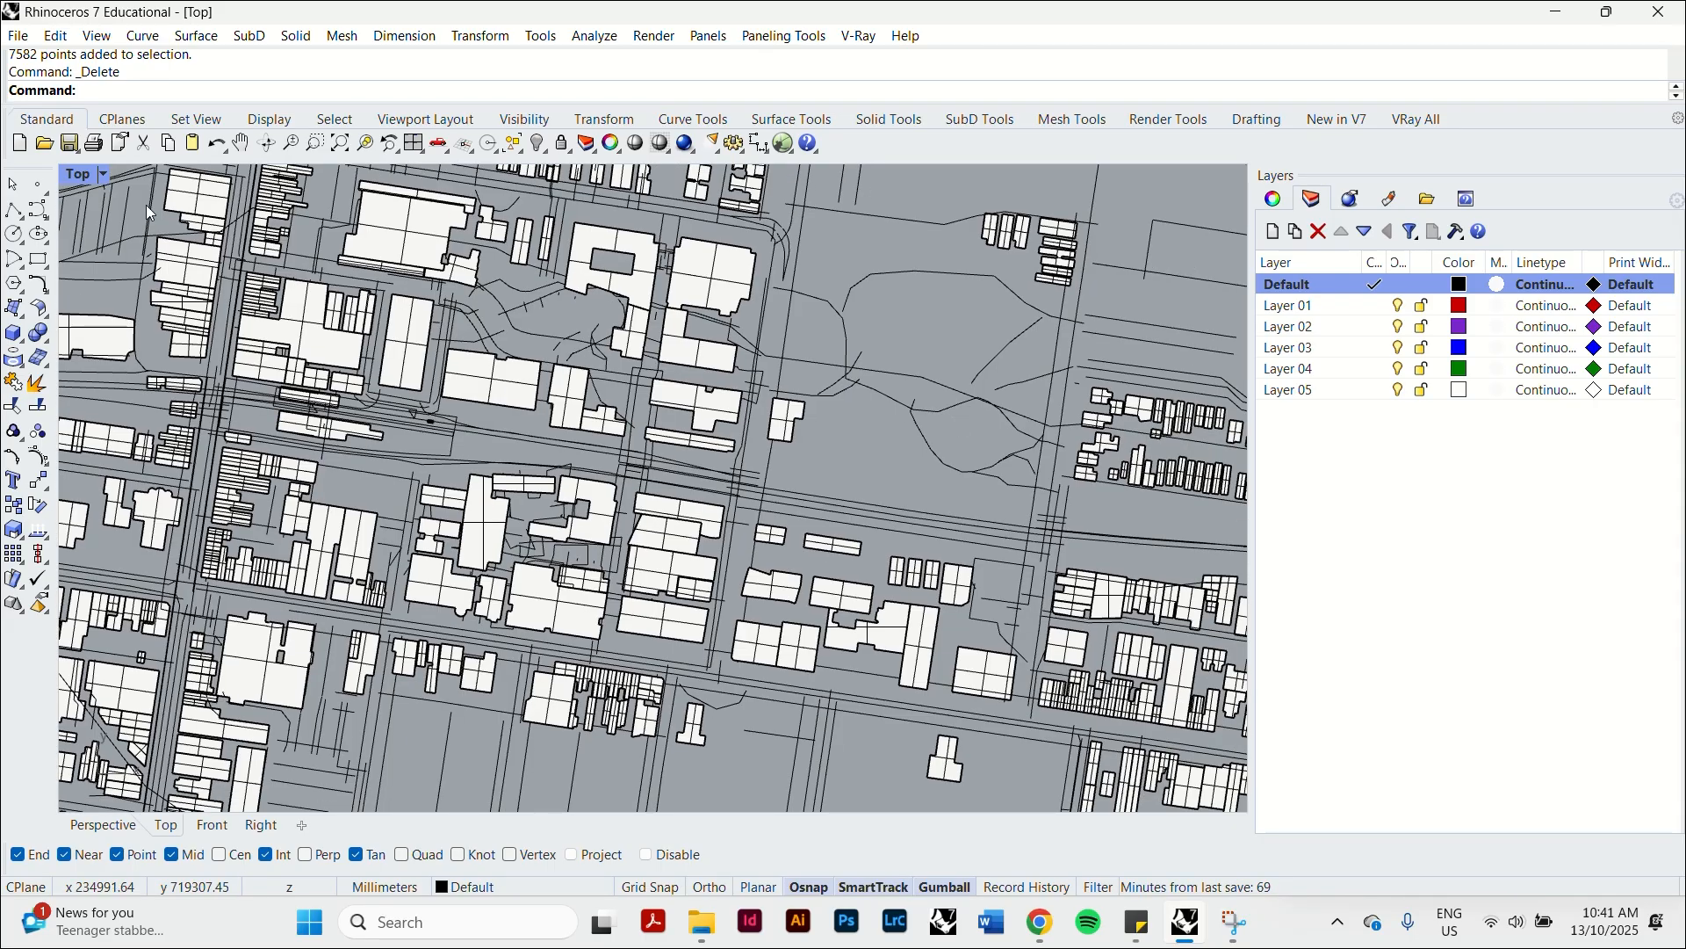
Open the display mode options and create a copy of the Arctic display mode.
left_click(79, 177)
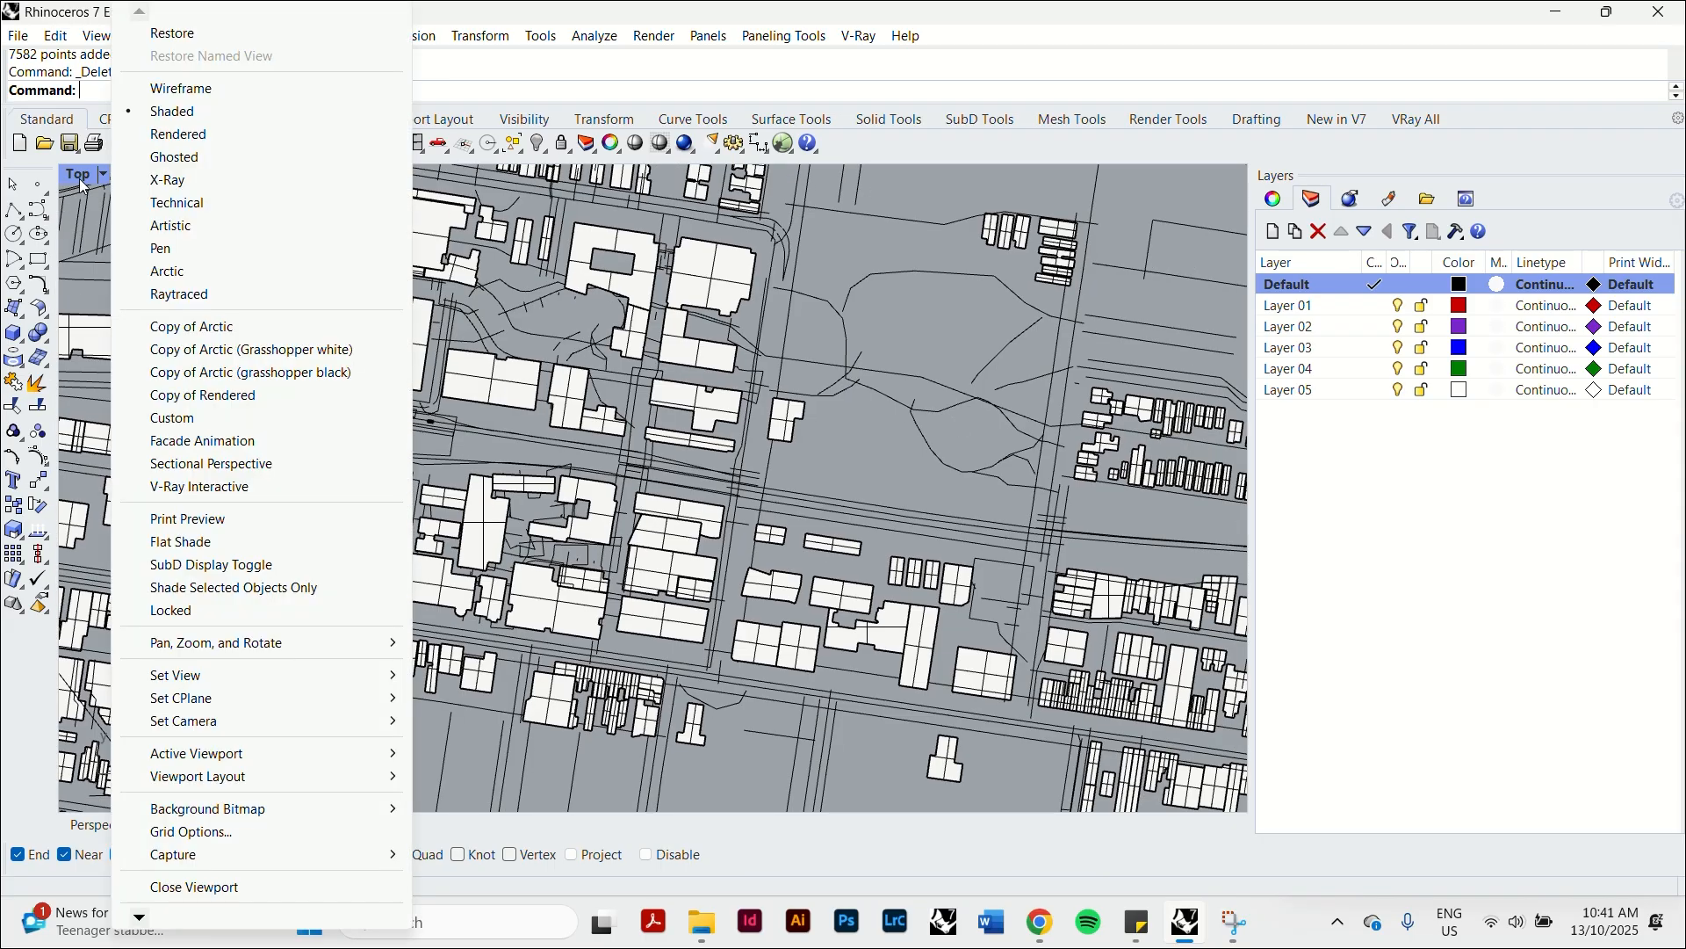
left_click(183, 917)
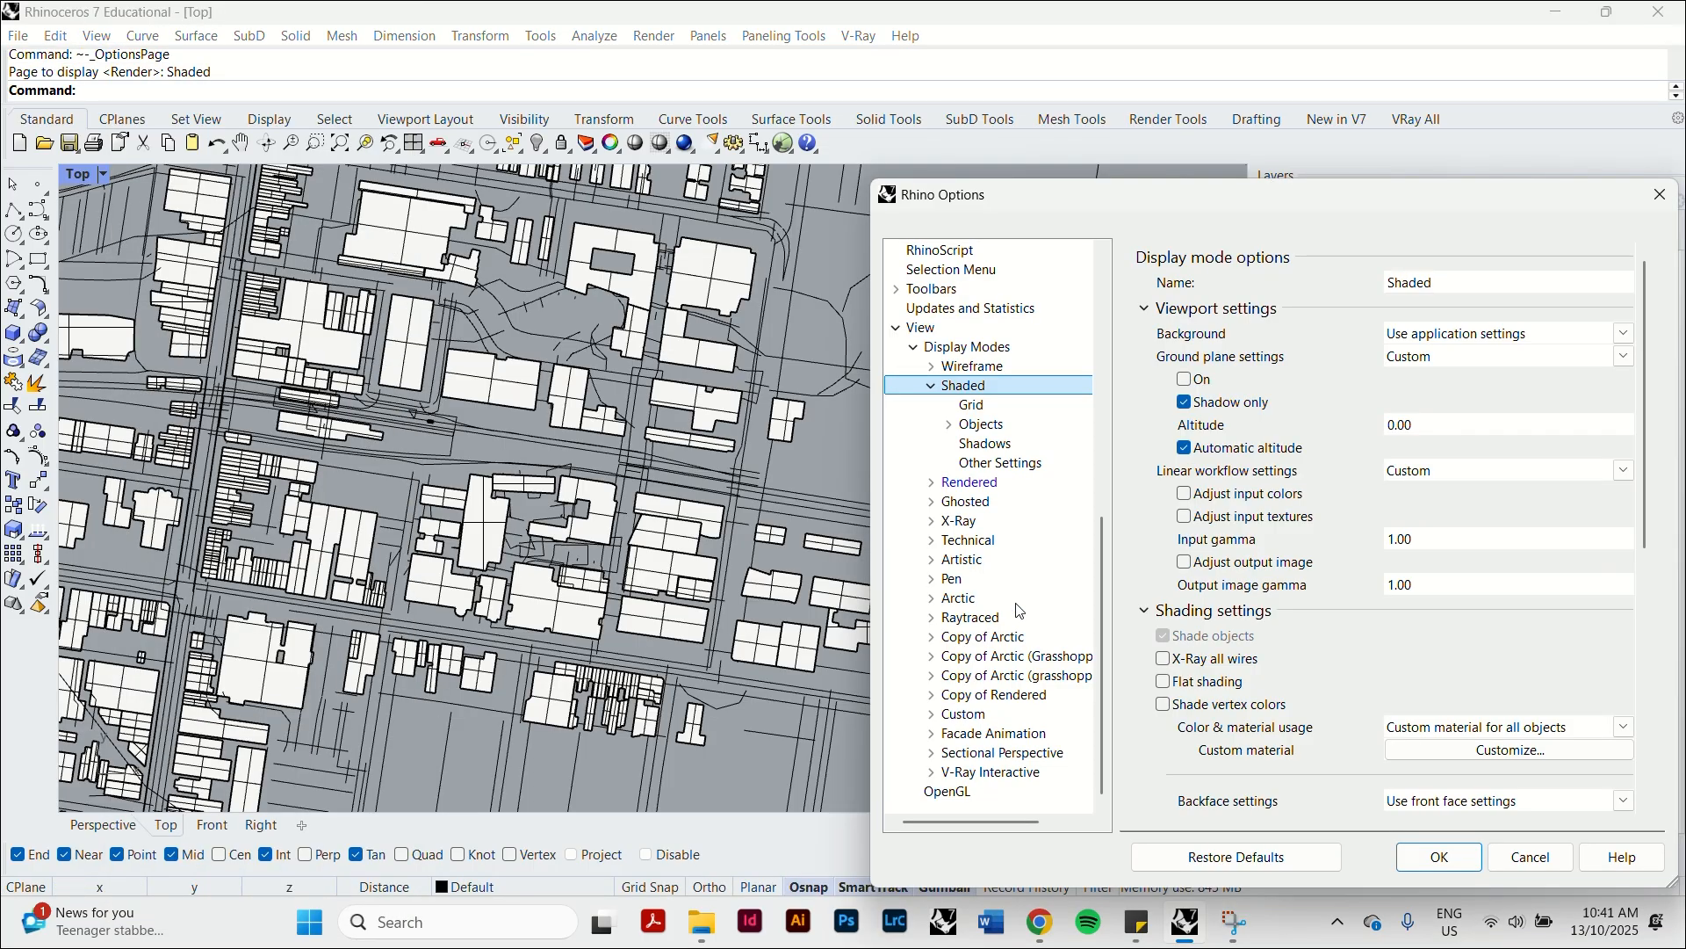
left_click_drag(1076, 199, 743, 99)
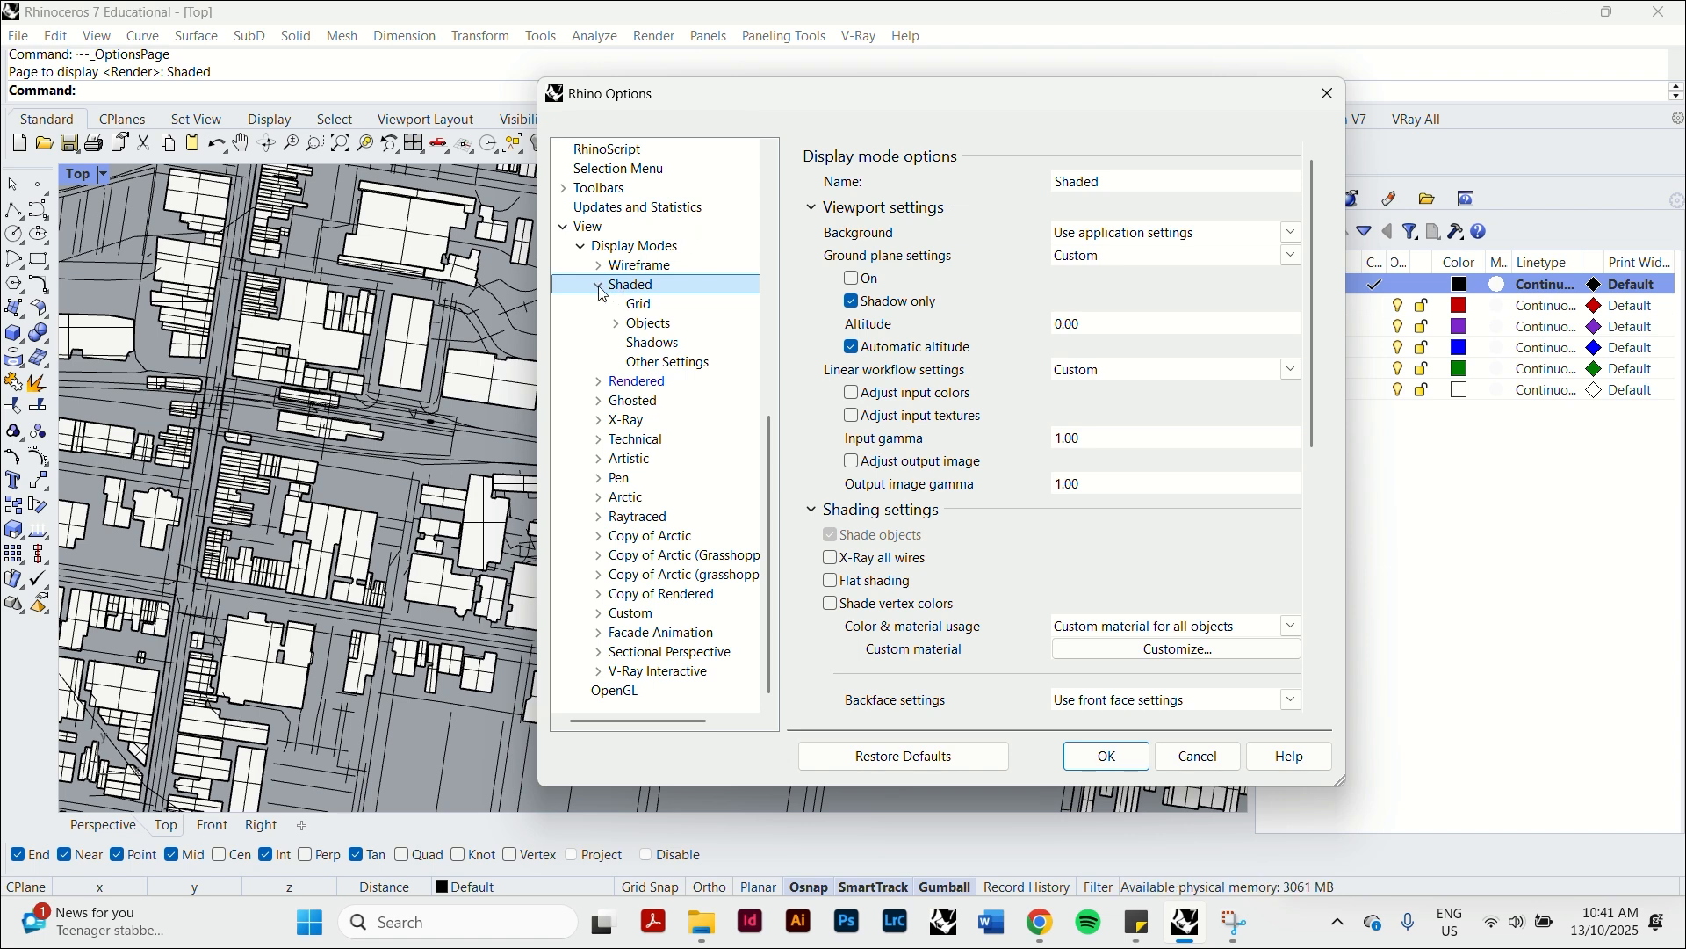
left_click(641, 247)
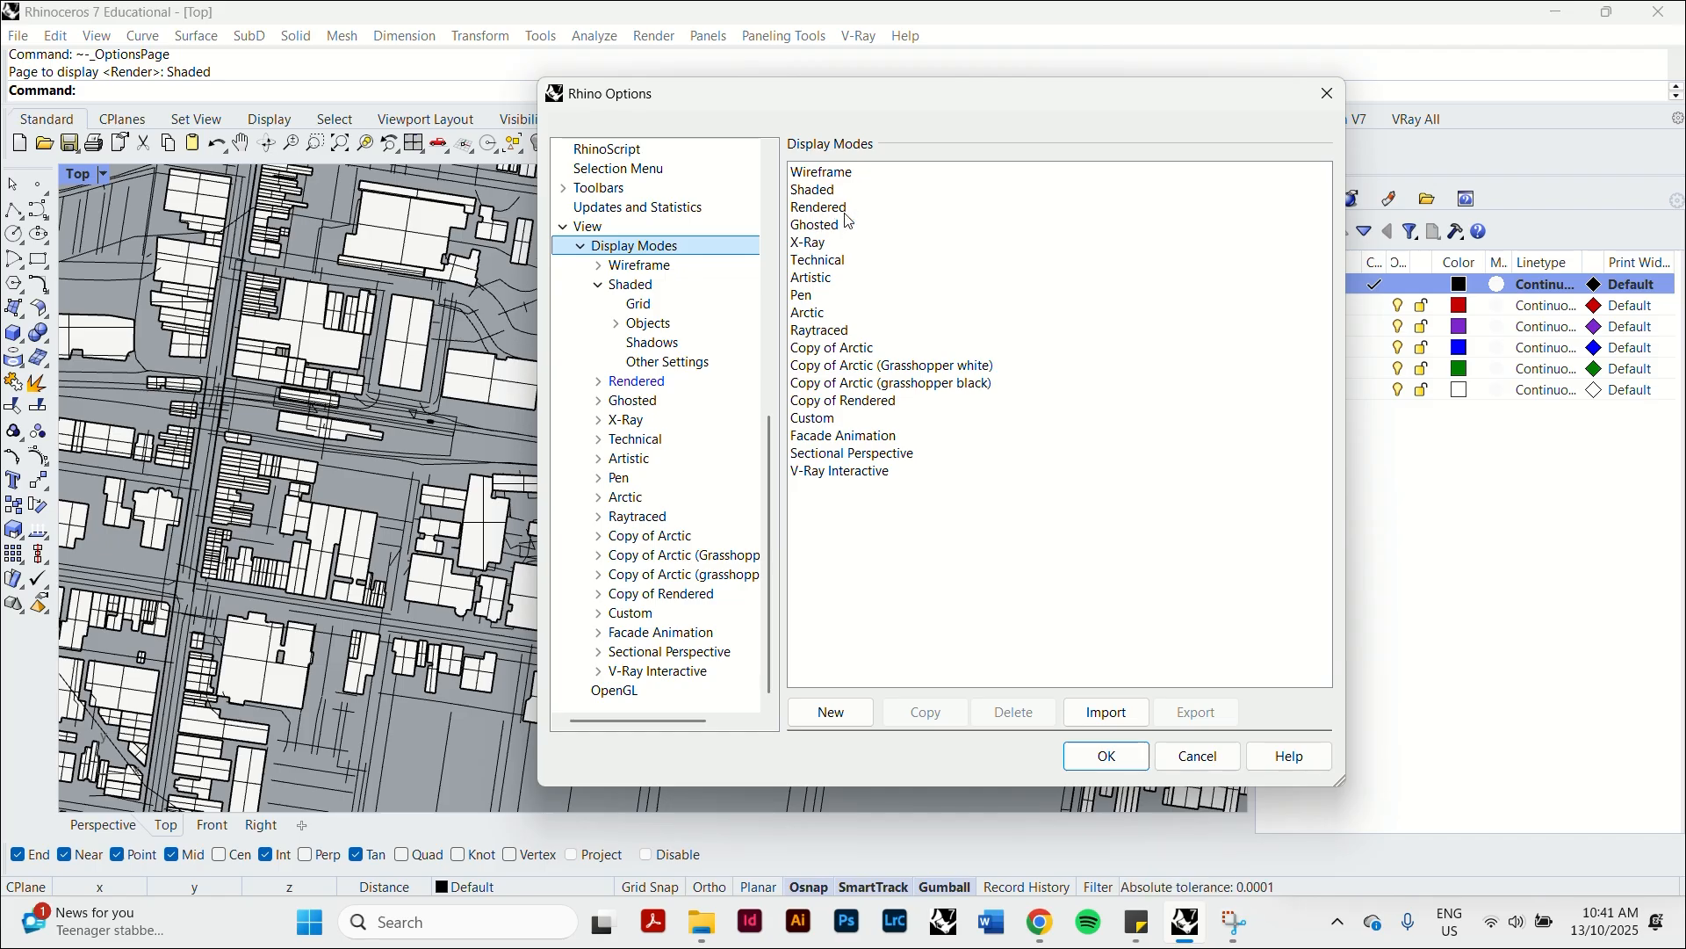
left_click(841, 314)
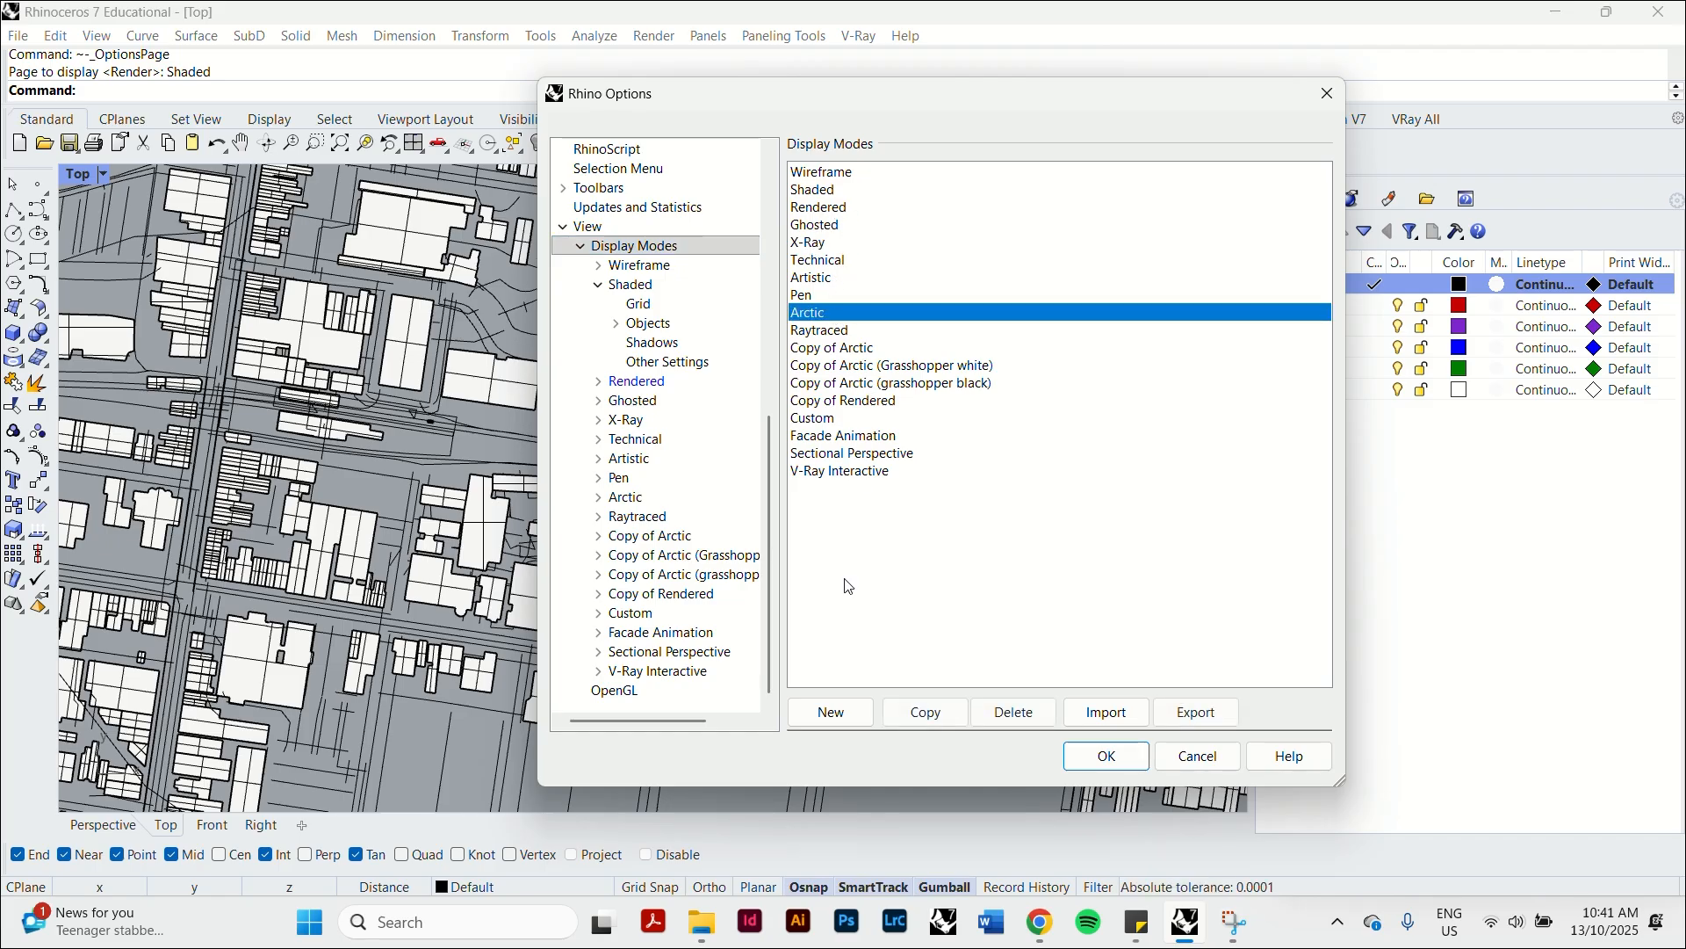
left_click(943, 719)
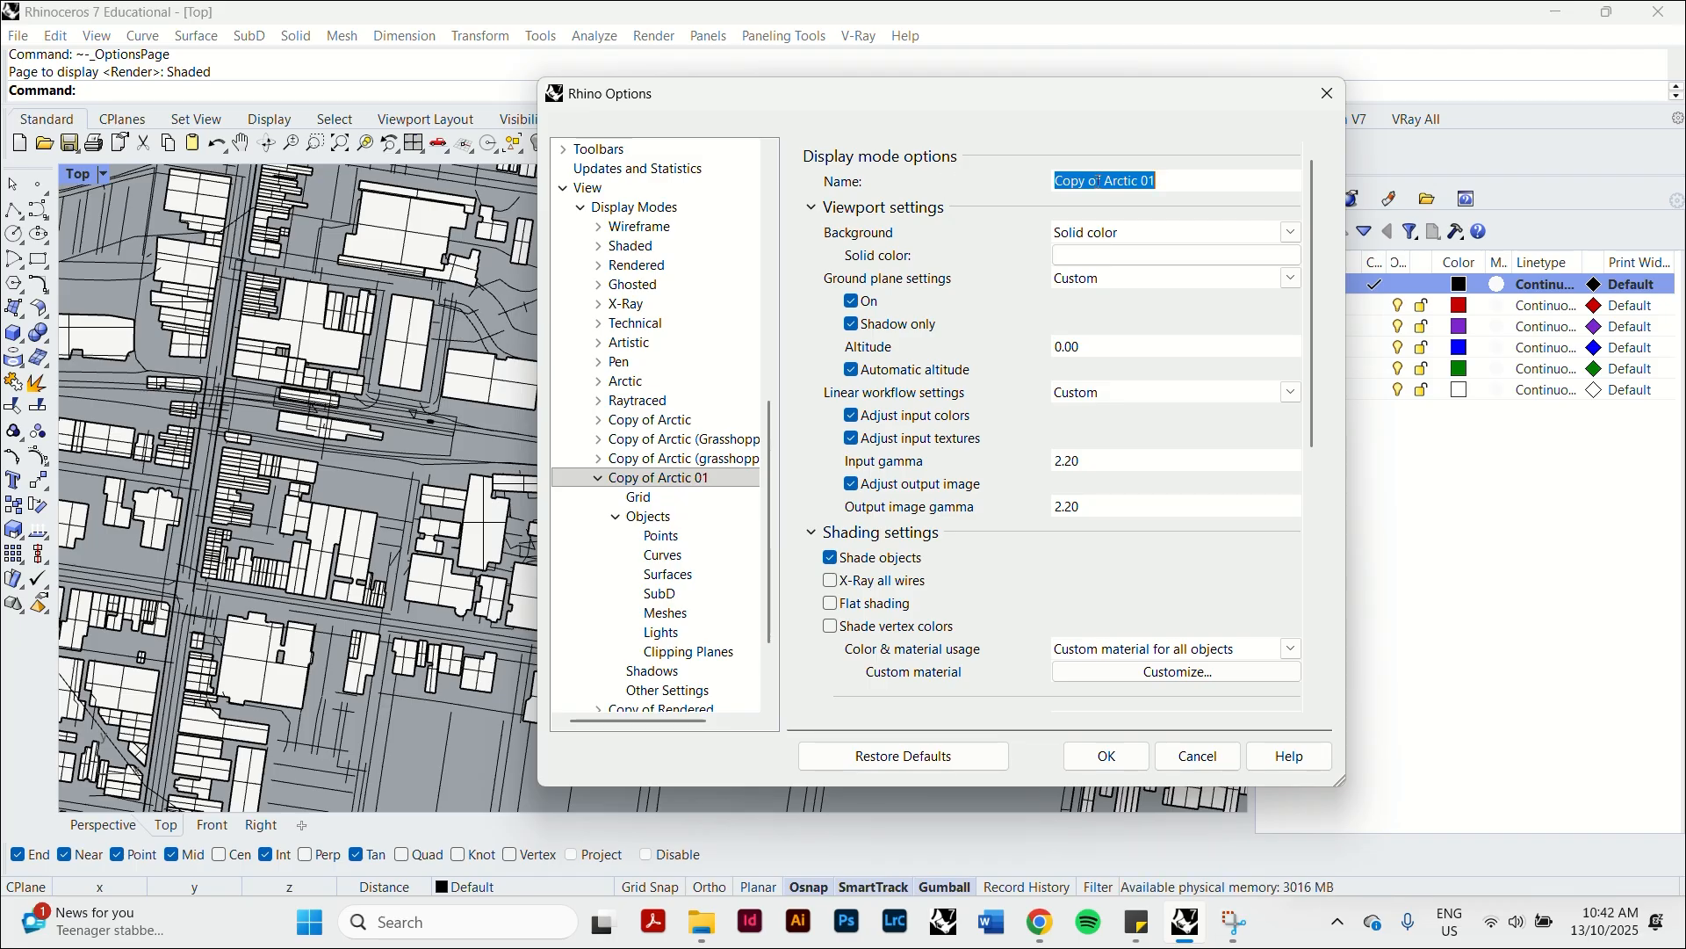
Name the copied display mode "Figure Ground Map", save the options, and apply the mode to the Top view.
type("Figure Gr")
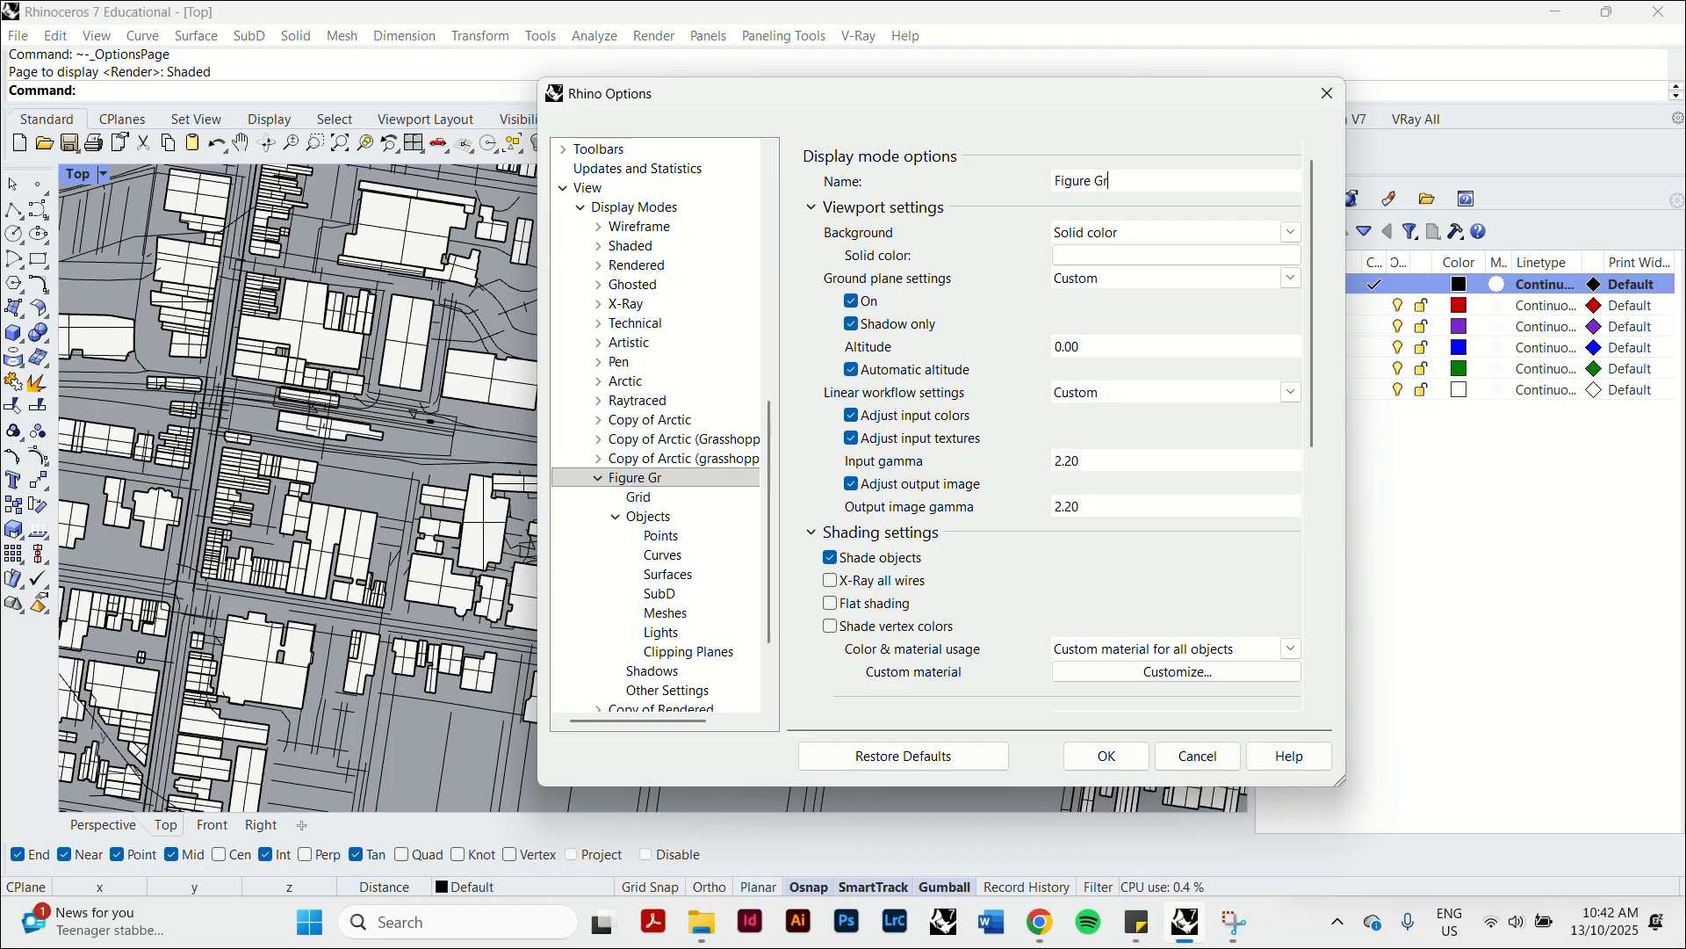
type("ound Map")
left_click(1111, 756)
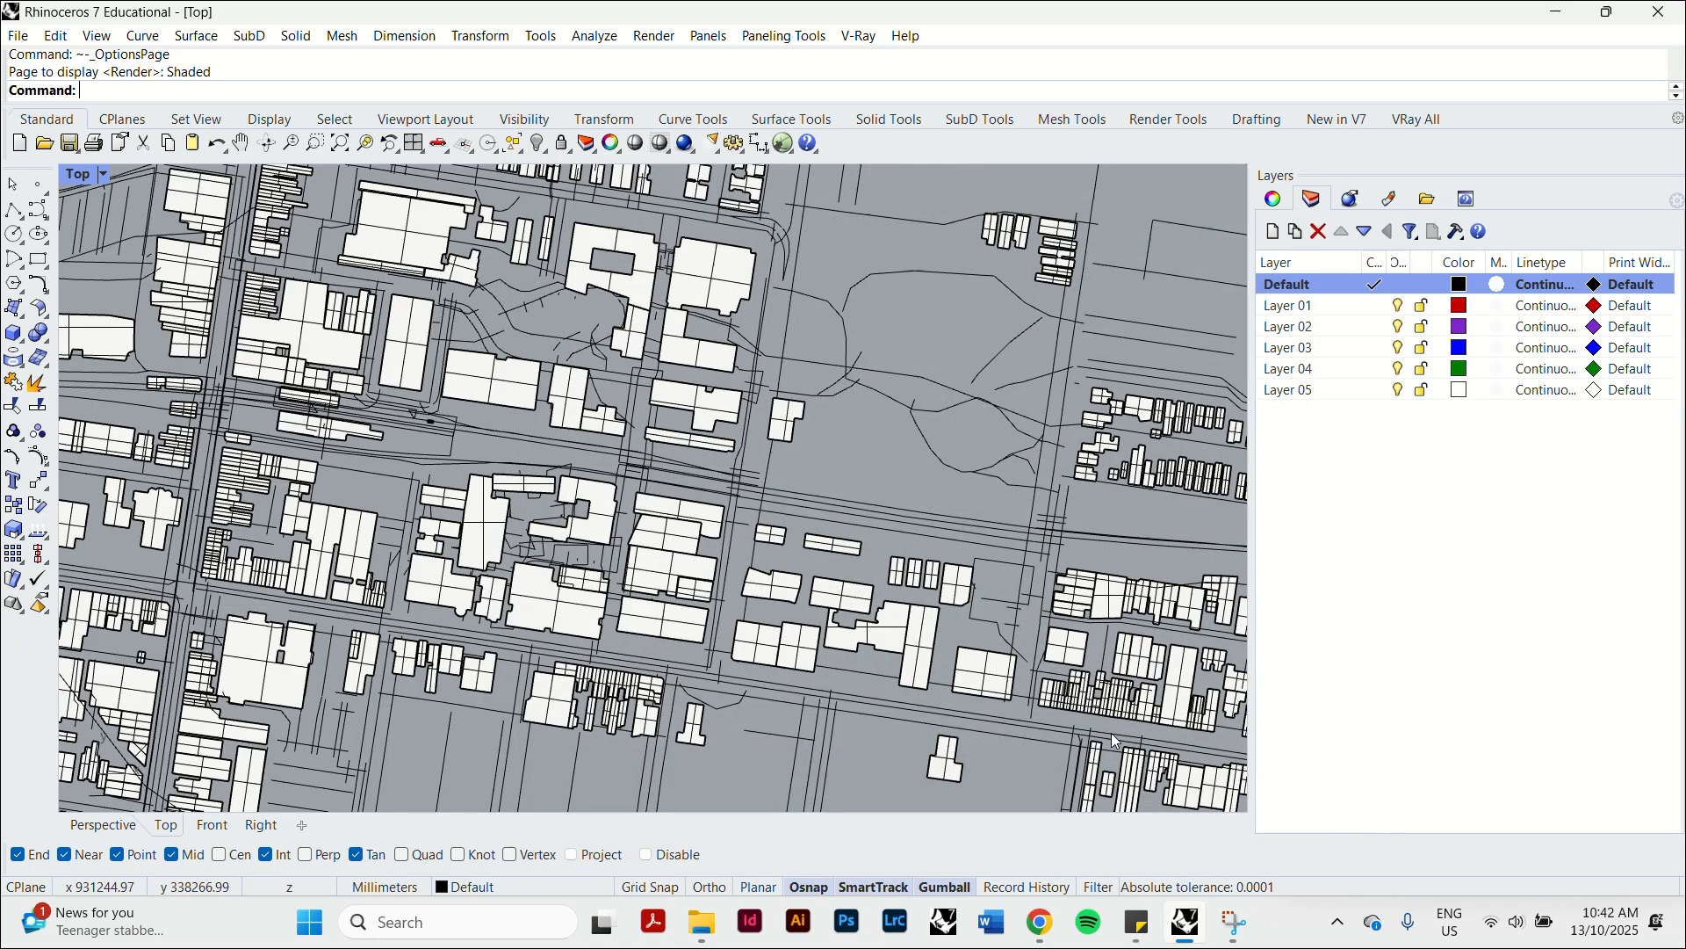
left_click(82, 173)
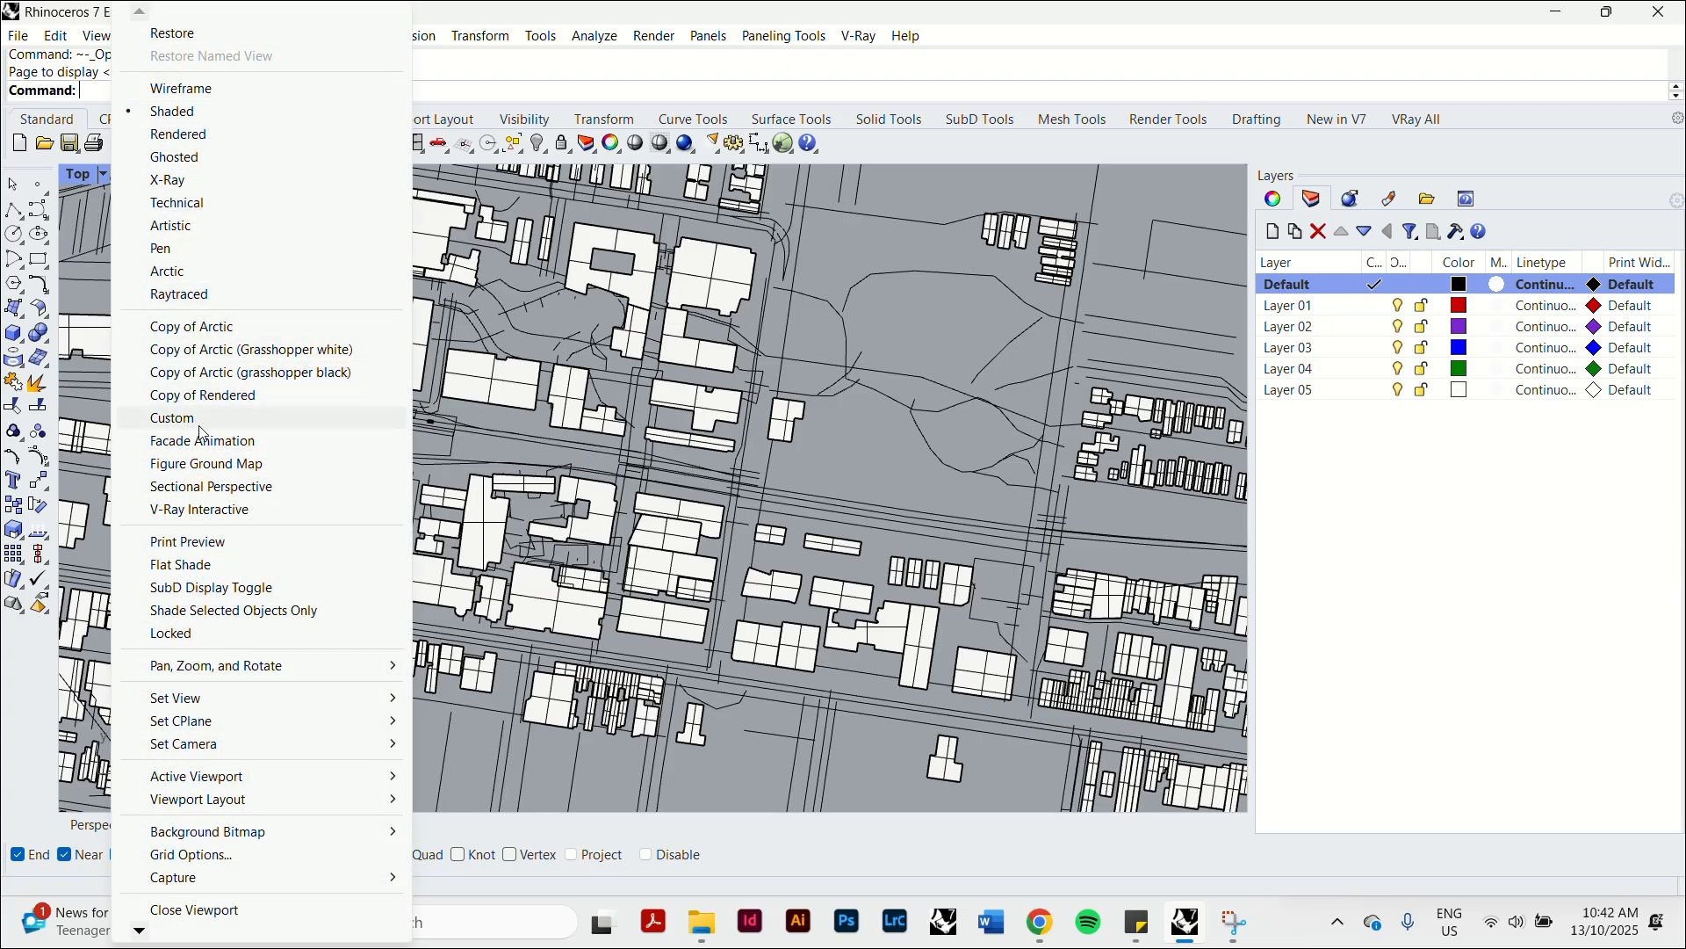
left_click(207, 464)
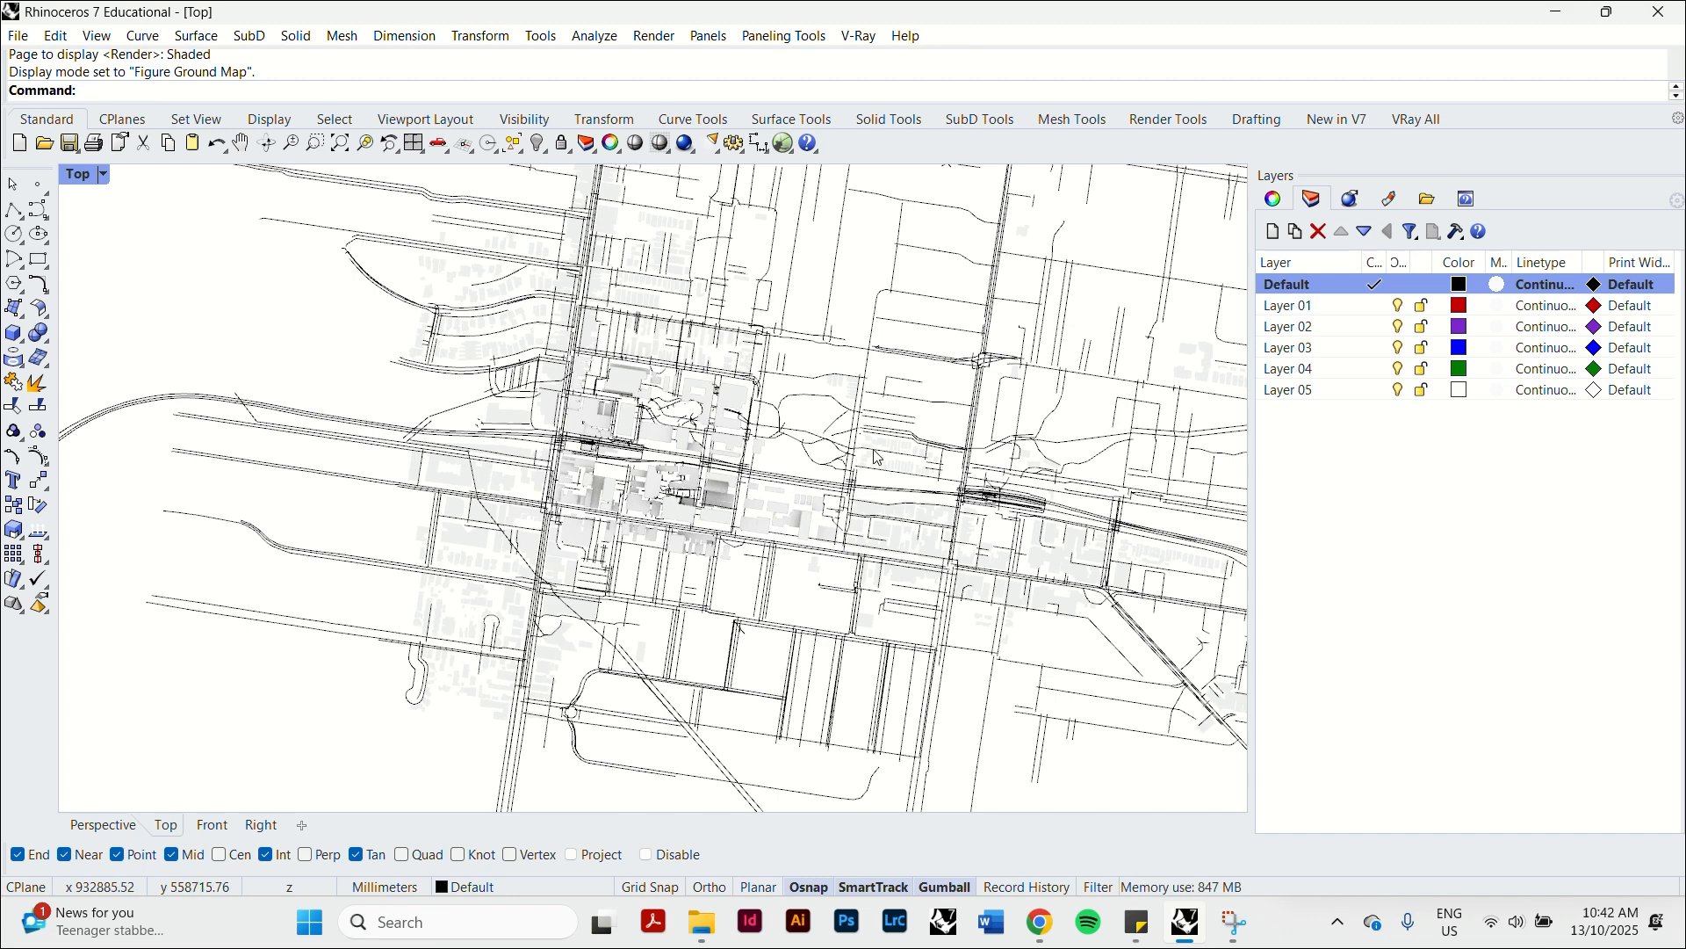
Open the Figure Ground Map display mode settings and set the solid background color to black.
scroll(448, 451, "up", 5)
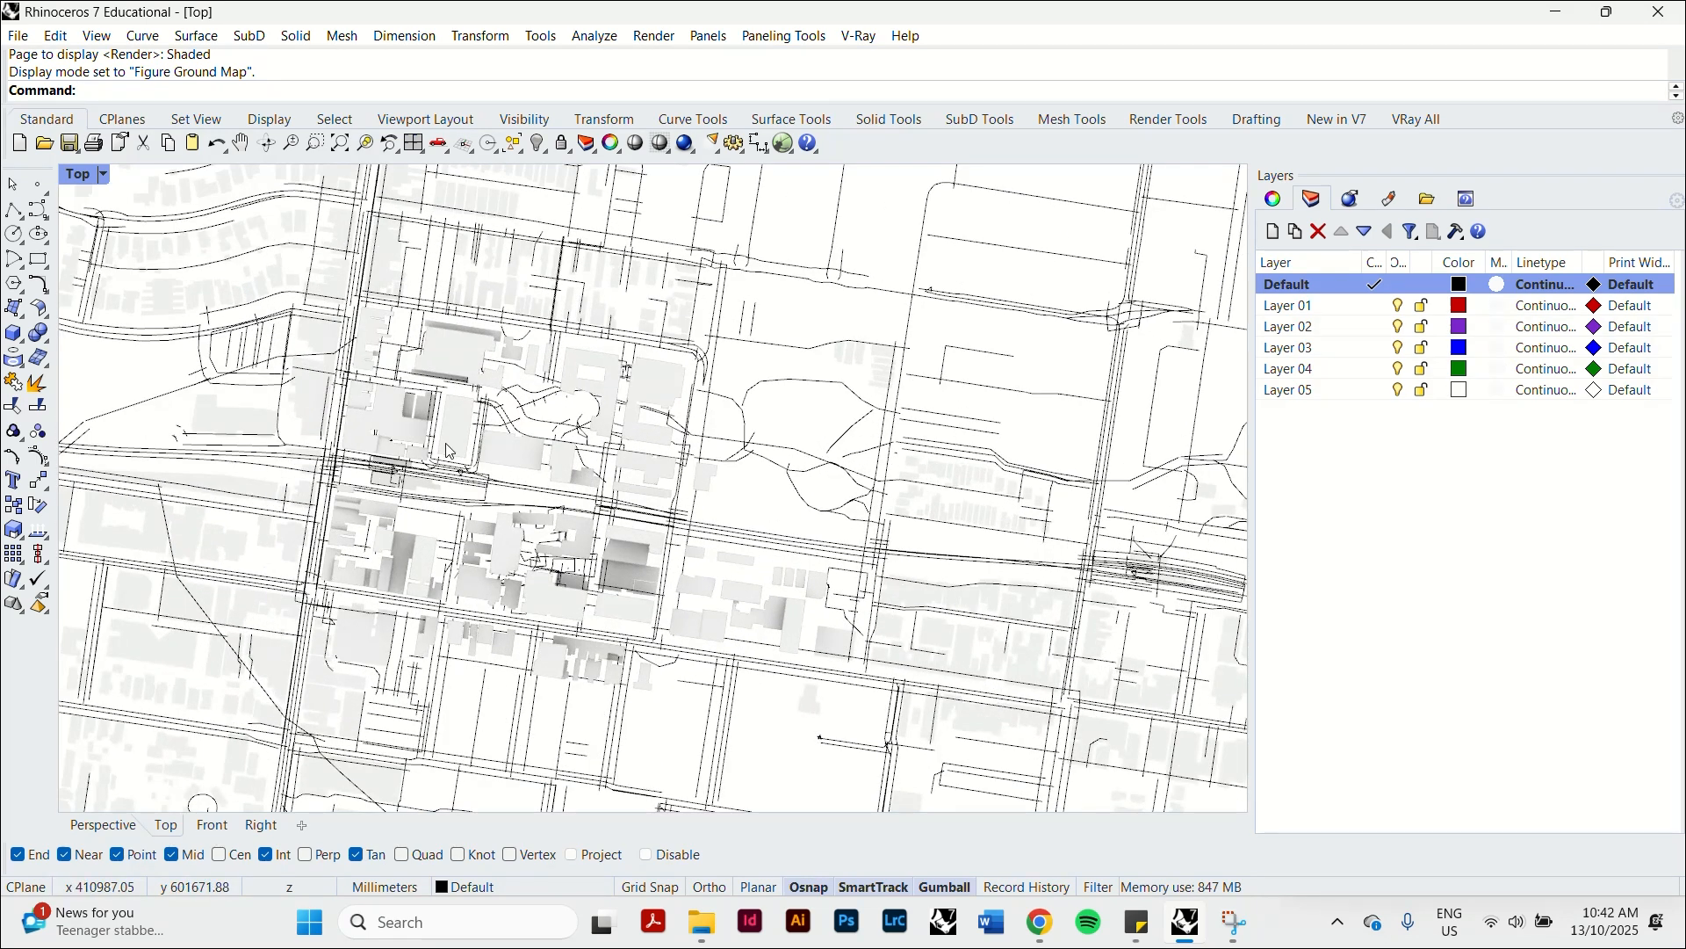
scroll(448, 452, "down", 3)
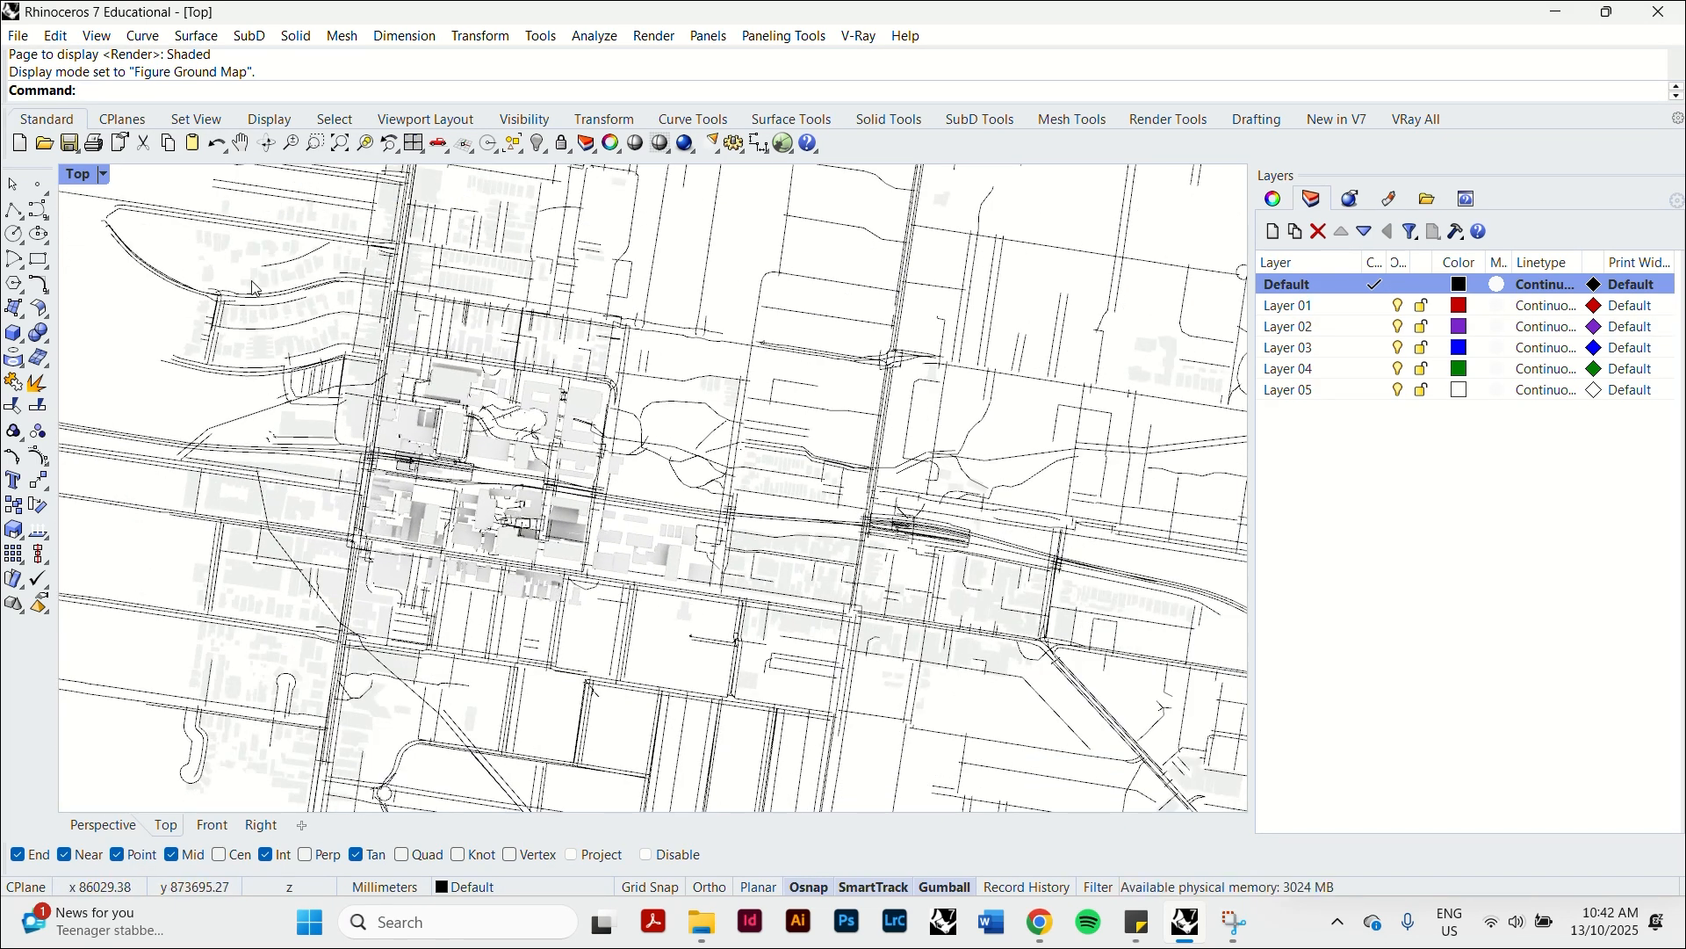
left_click(78, 178)
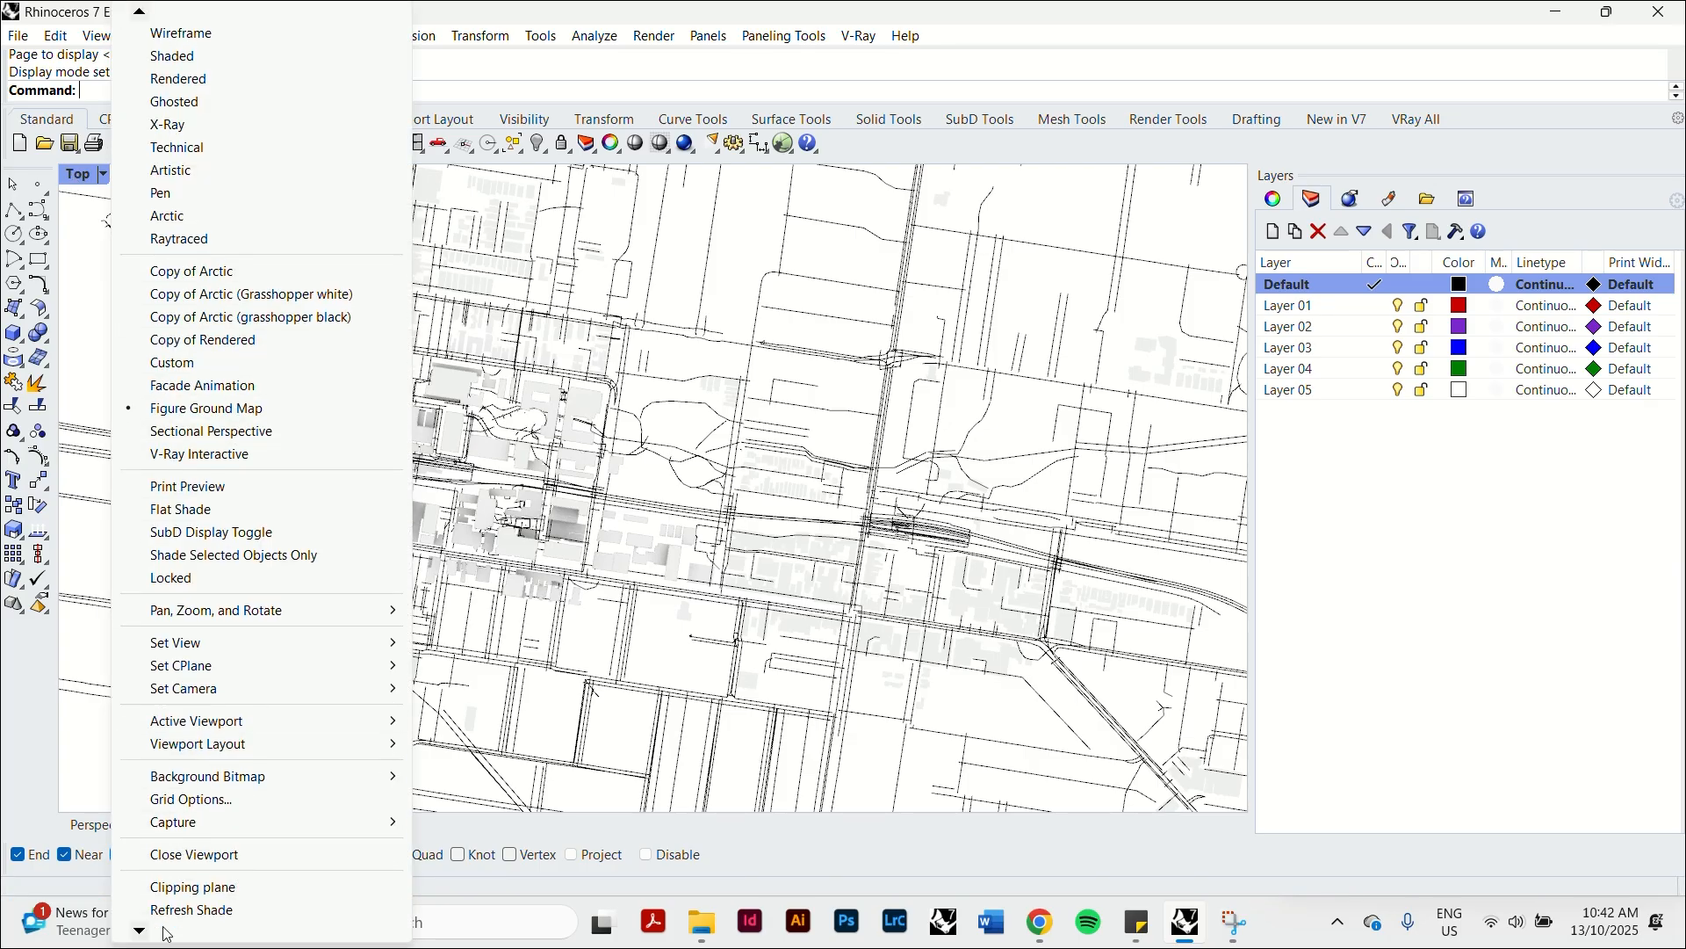
left_click(180, 888)
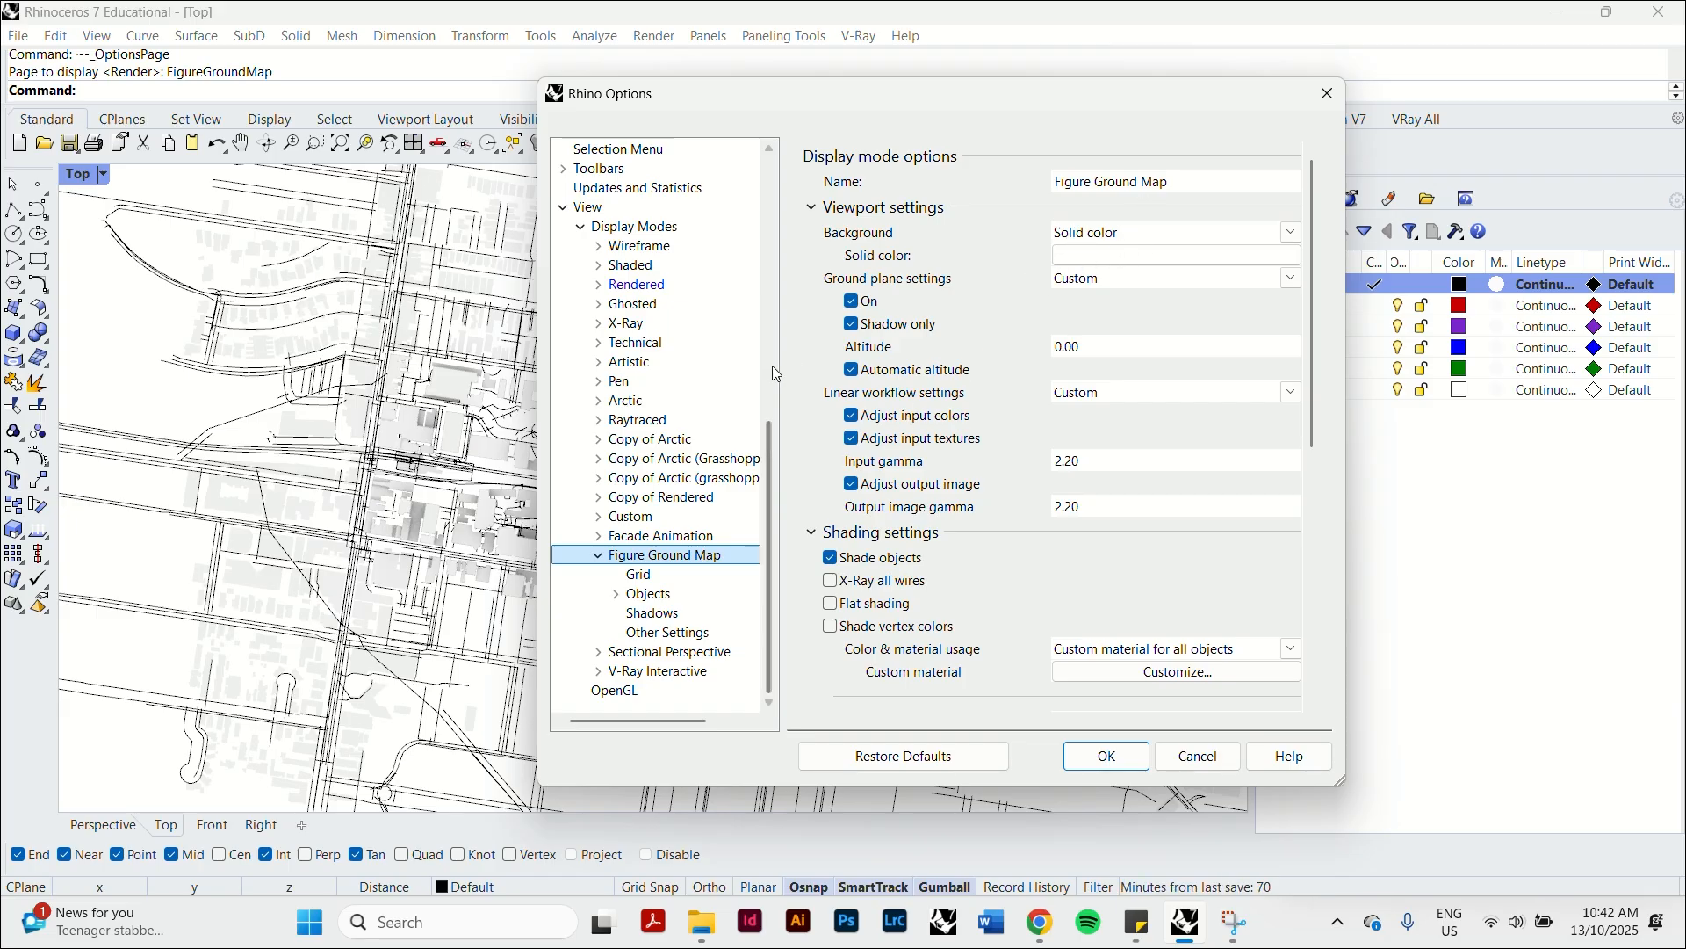
left_click(1130, 265)
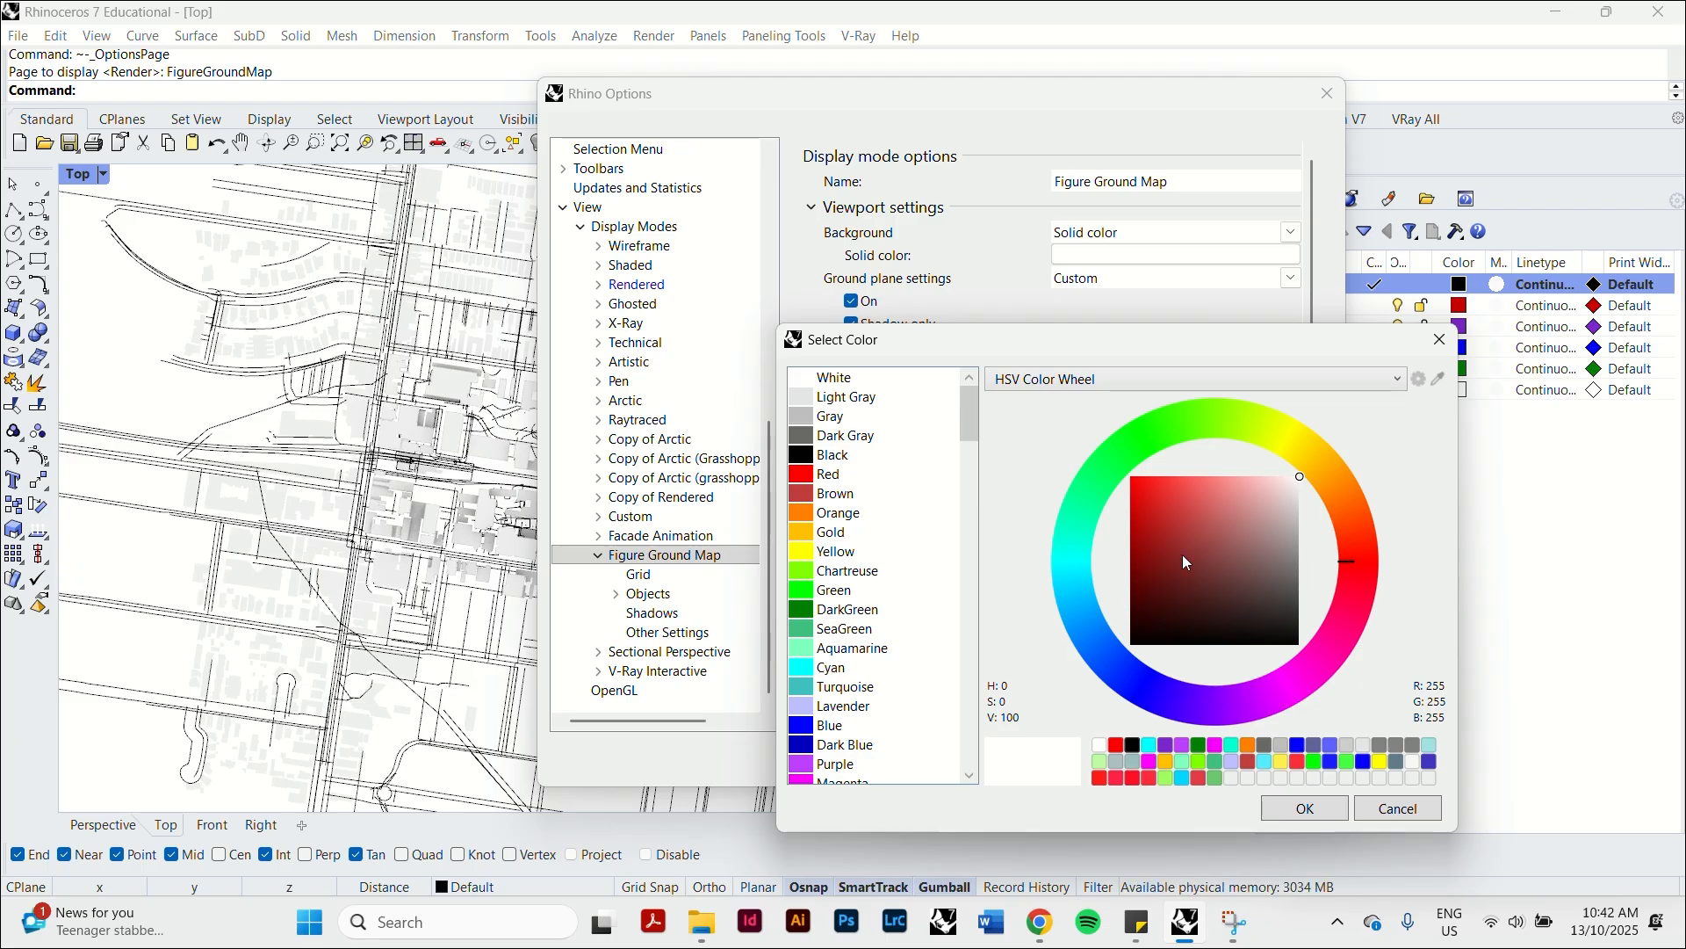
left_click_drag(1182, 555, 1063, 728)
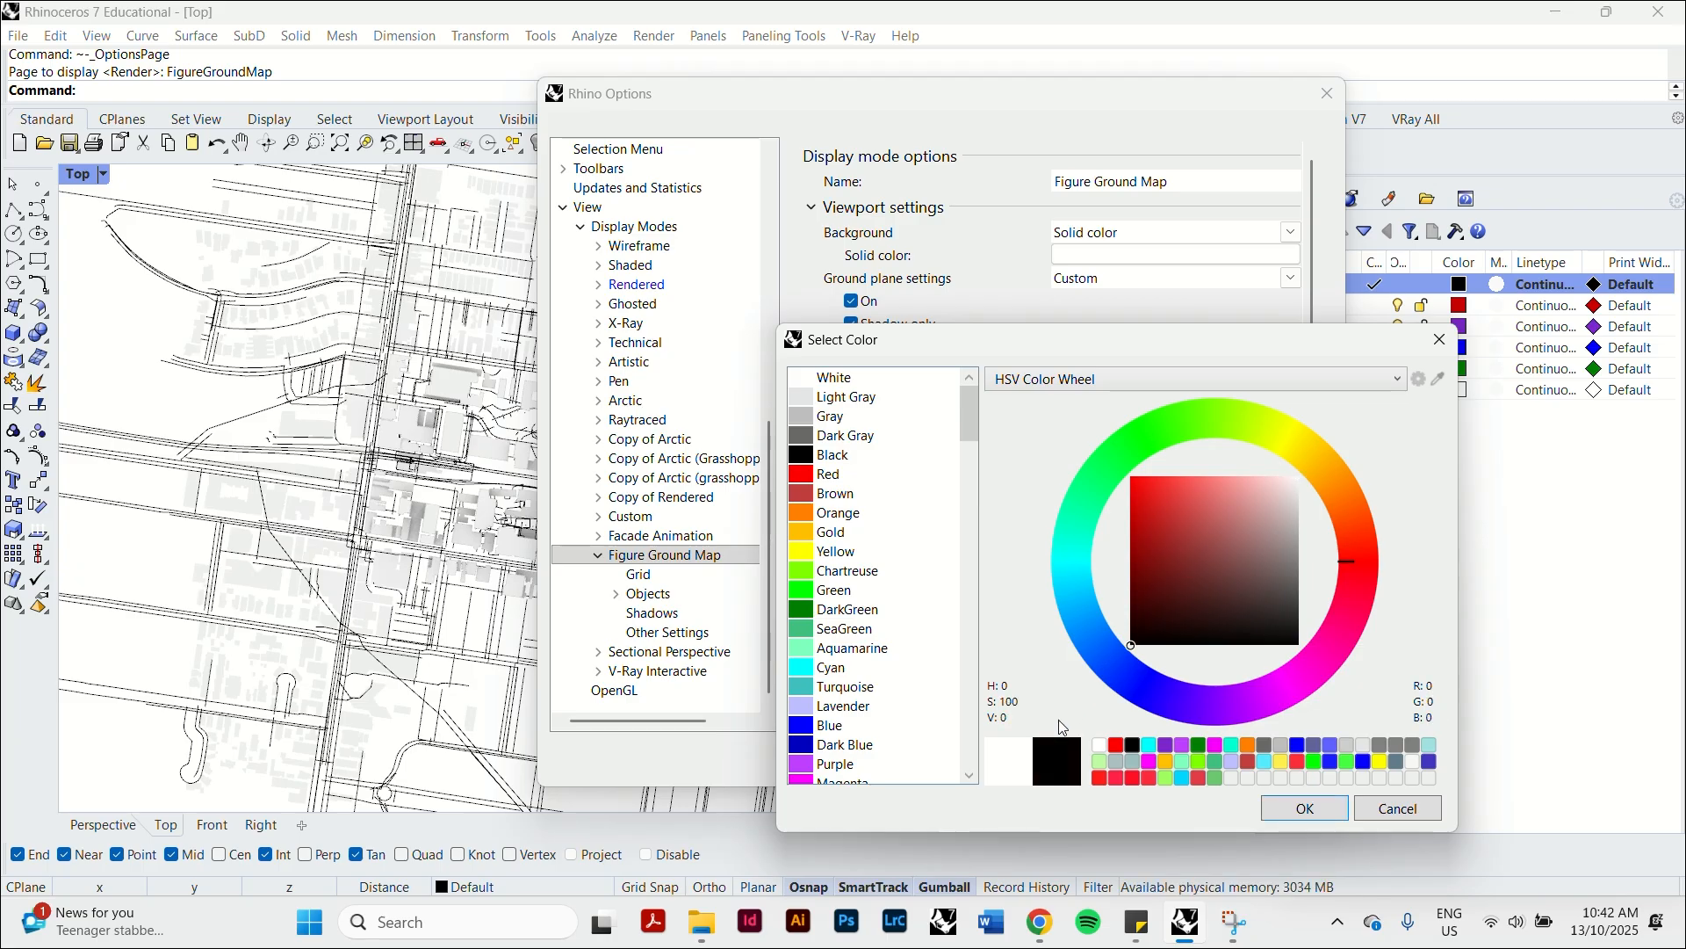
left_click(1303, 808)
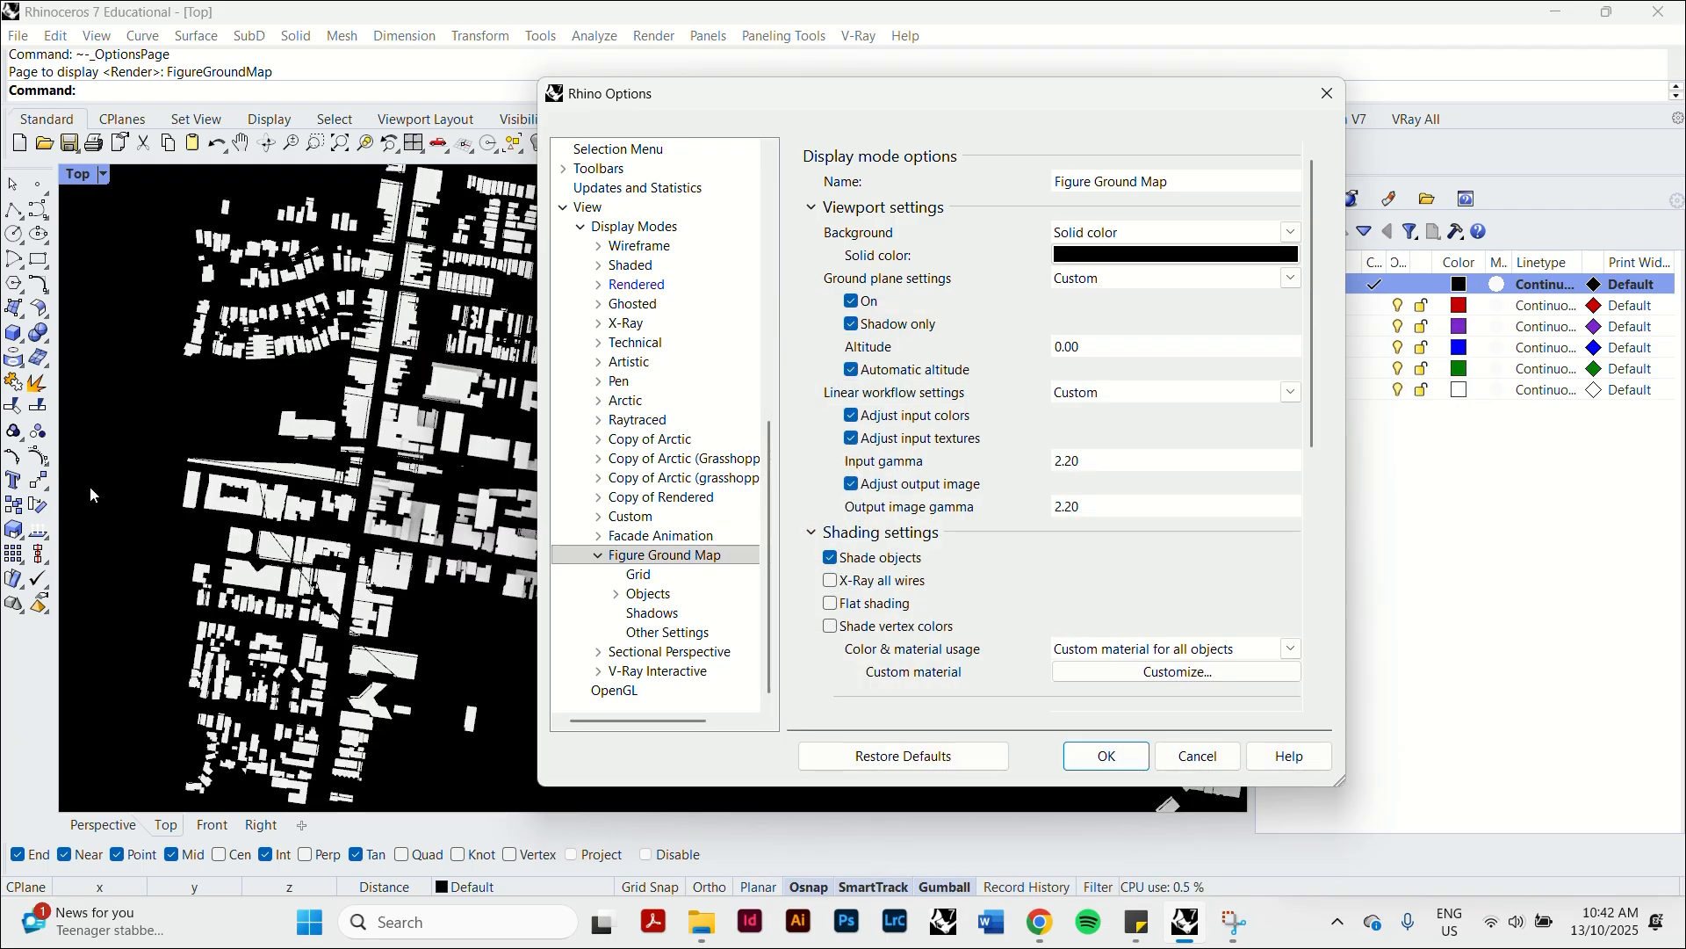
In the Figure Ground Map object settings, set the curve color usage to a single color for all curves.
left_click_drag(759, 93, 827, 114)
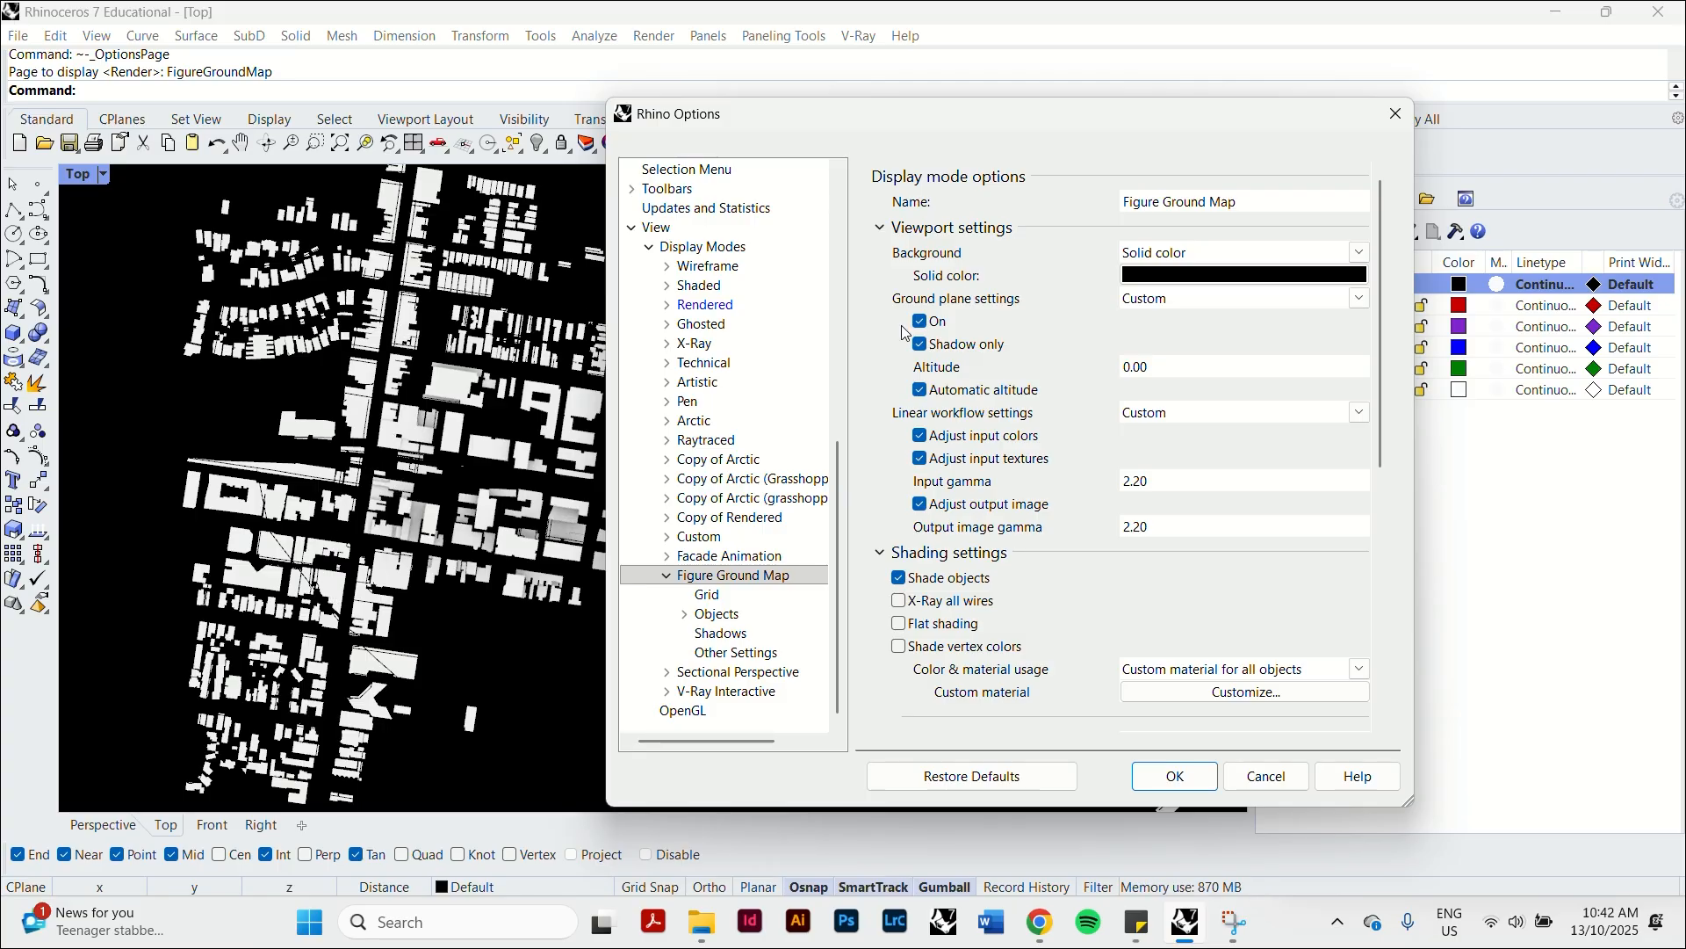
left_click(686, 616)
scroll(729, 597, "down", 1)
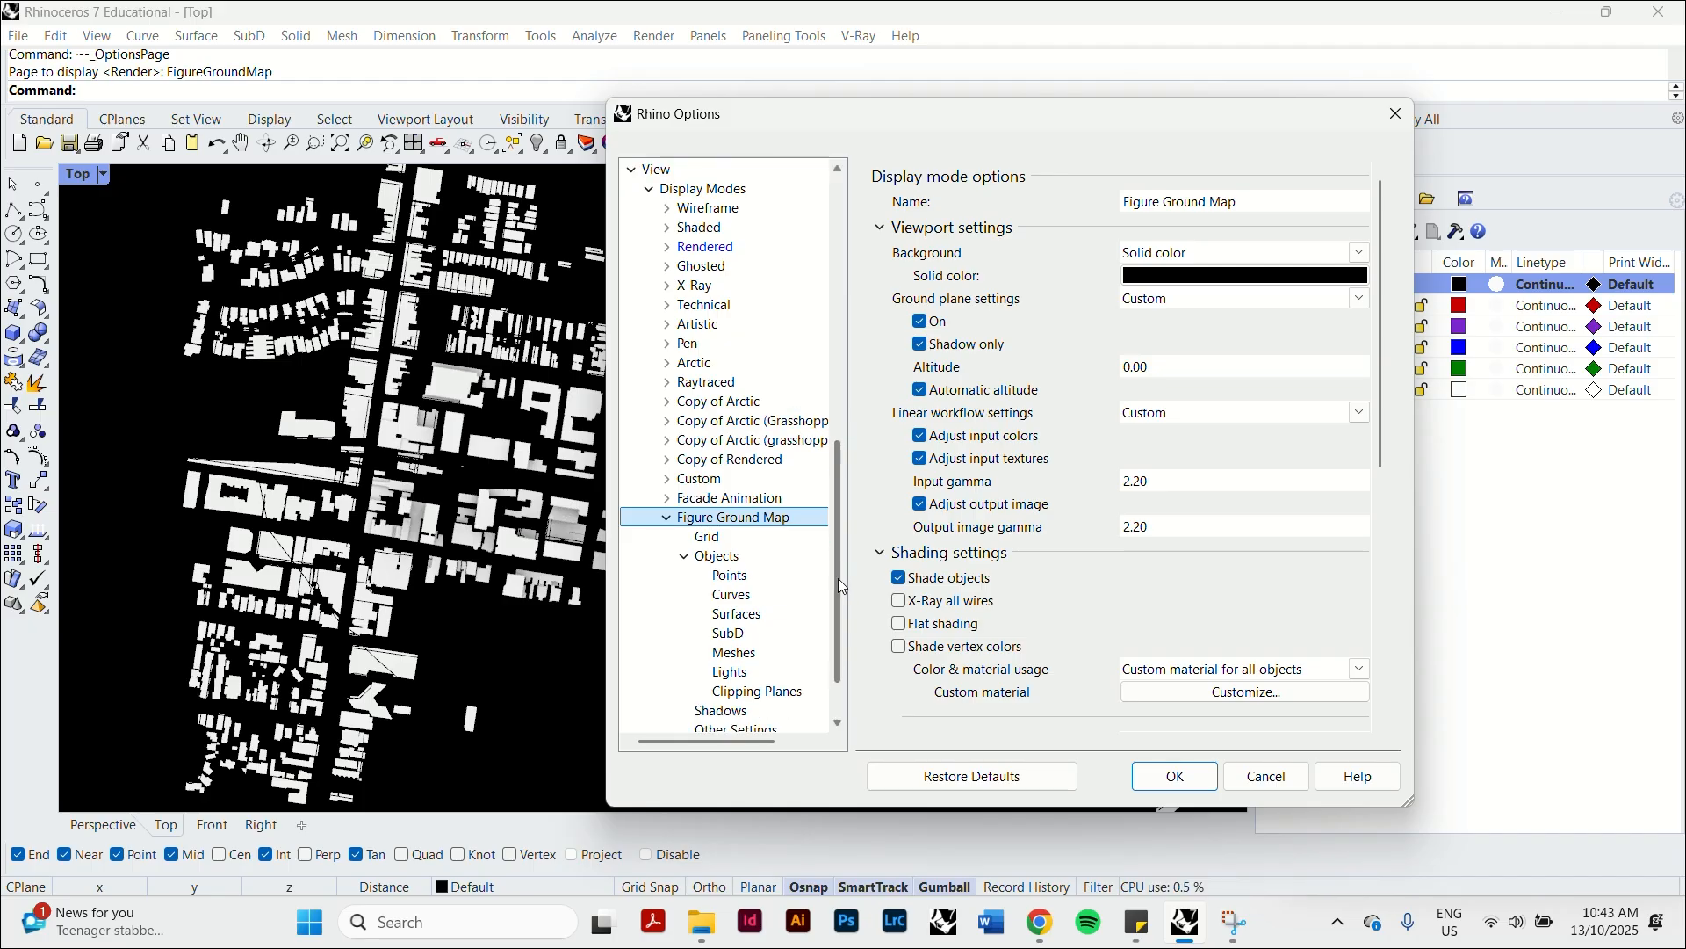
left_click(756, 558)
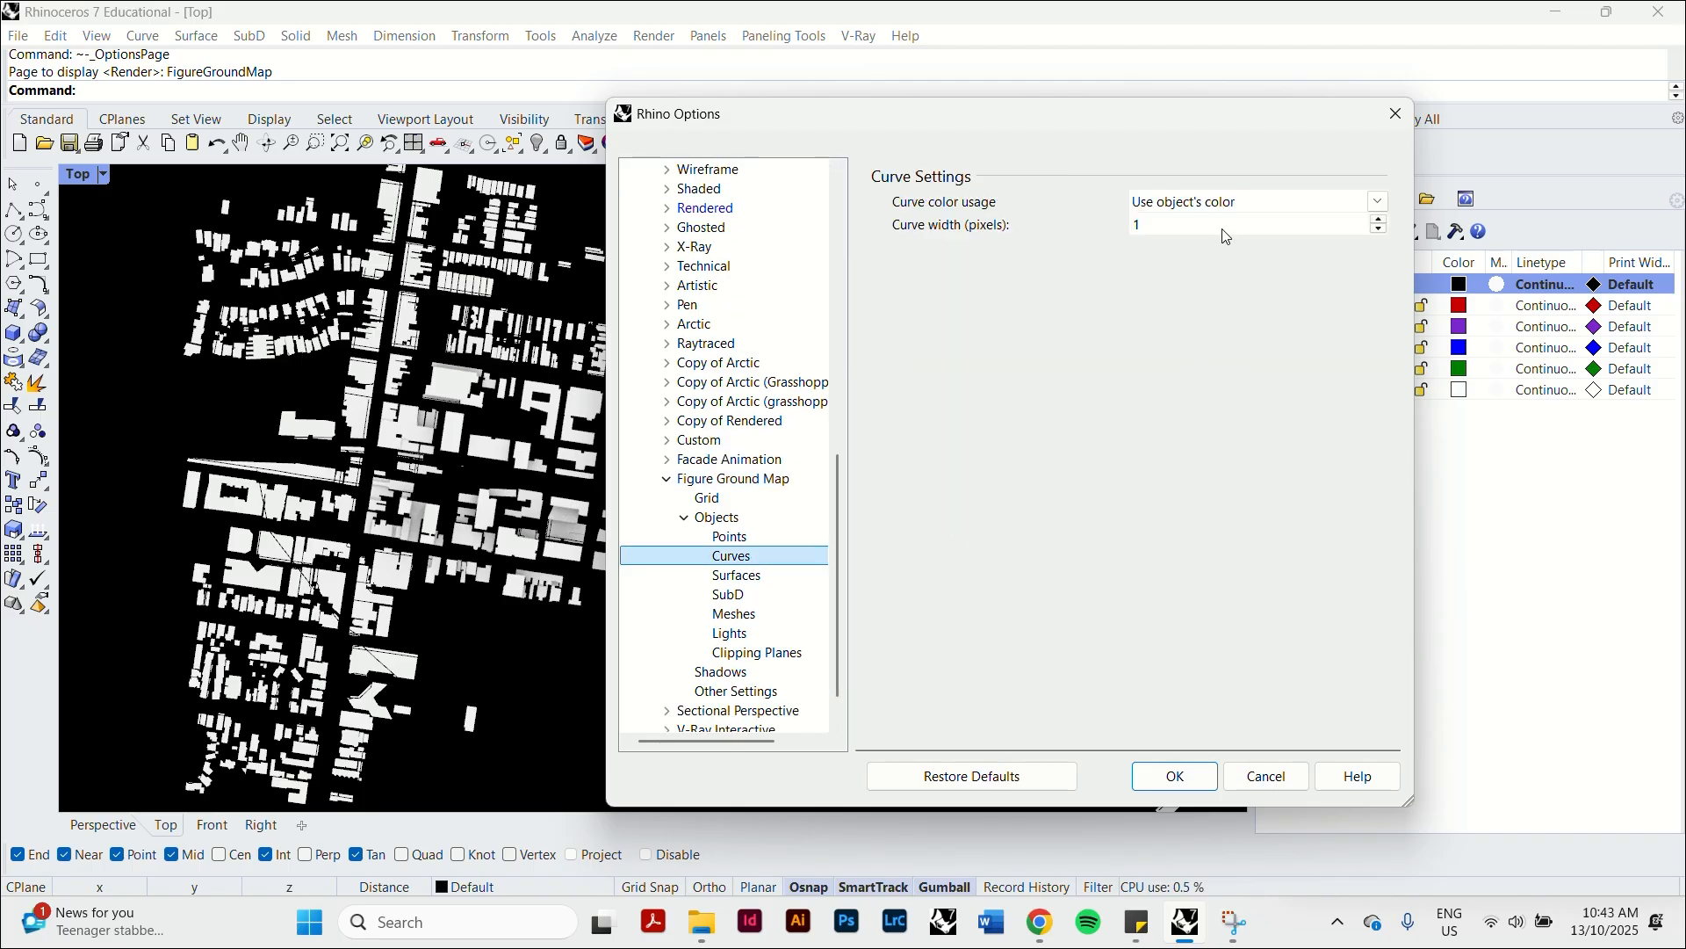
left_click(1274, 203)
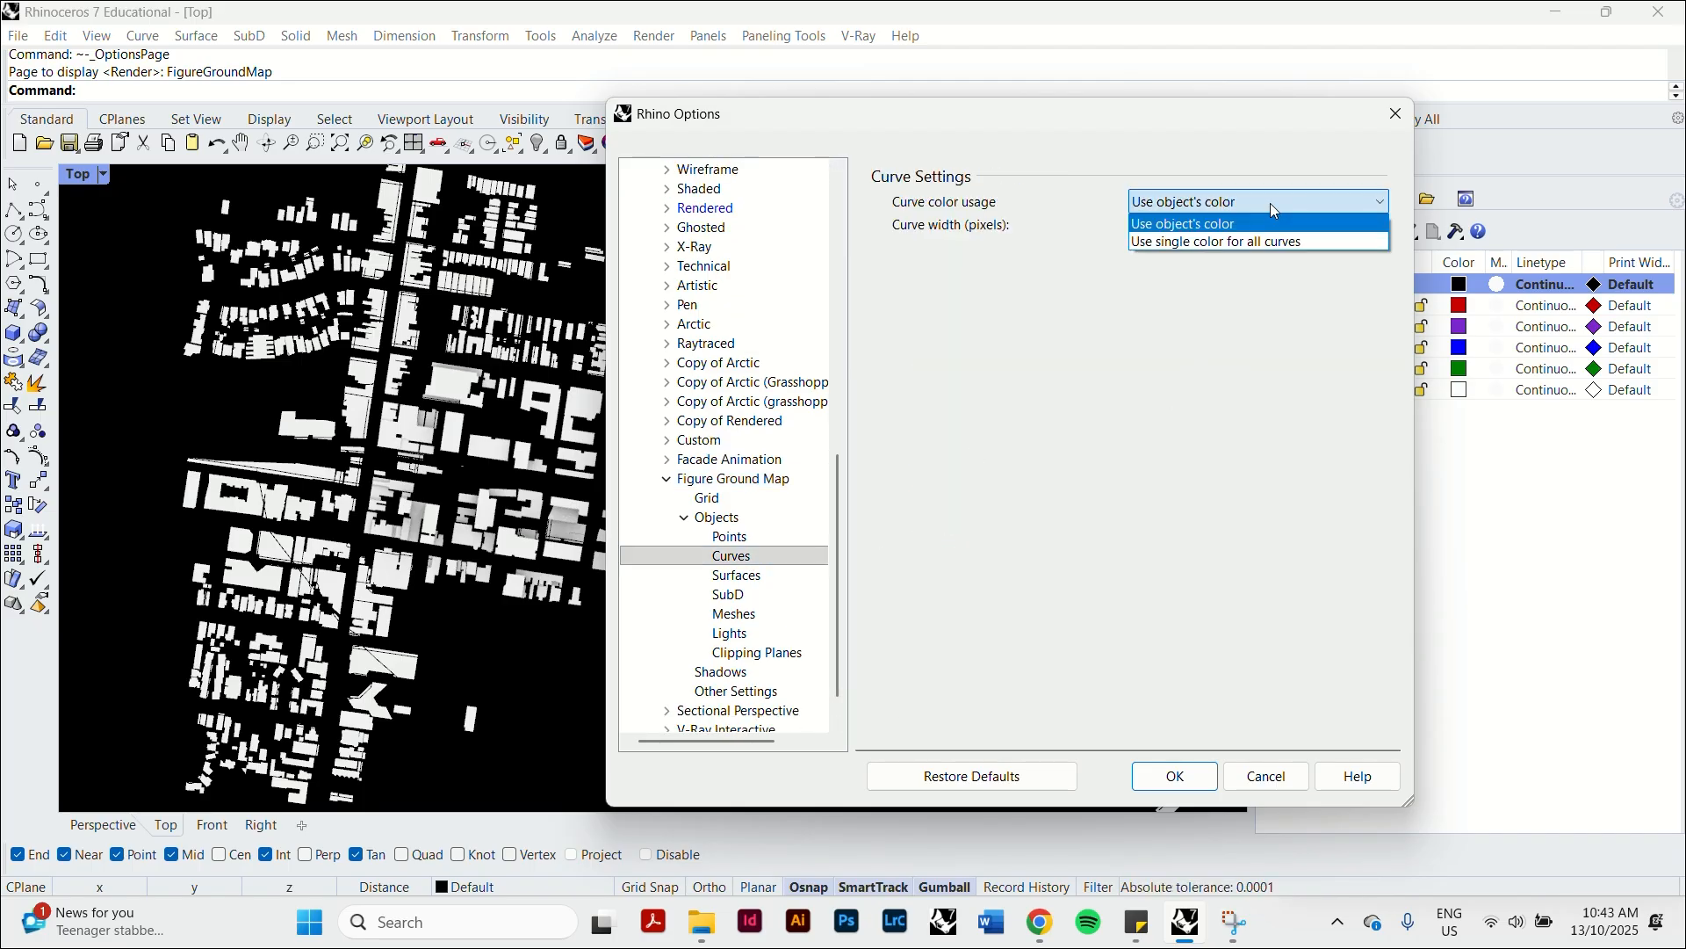
left_click(1361, 223)
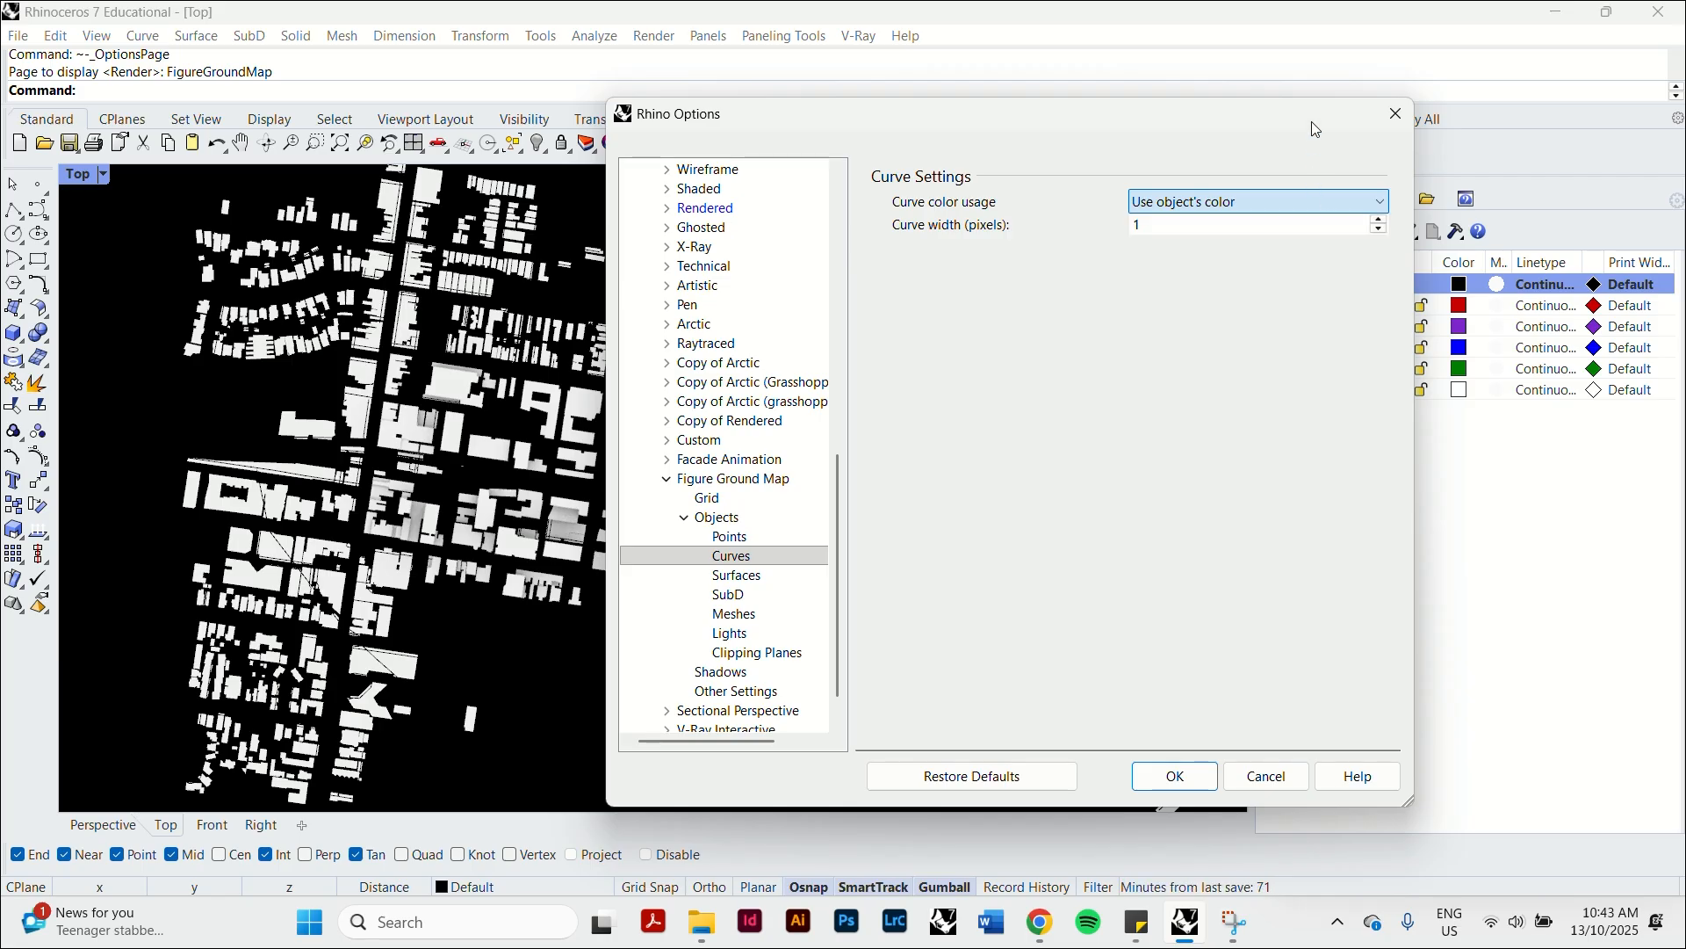
left_click_drag(1236, 120, 1288, 124)
left_click(1396, 212)
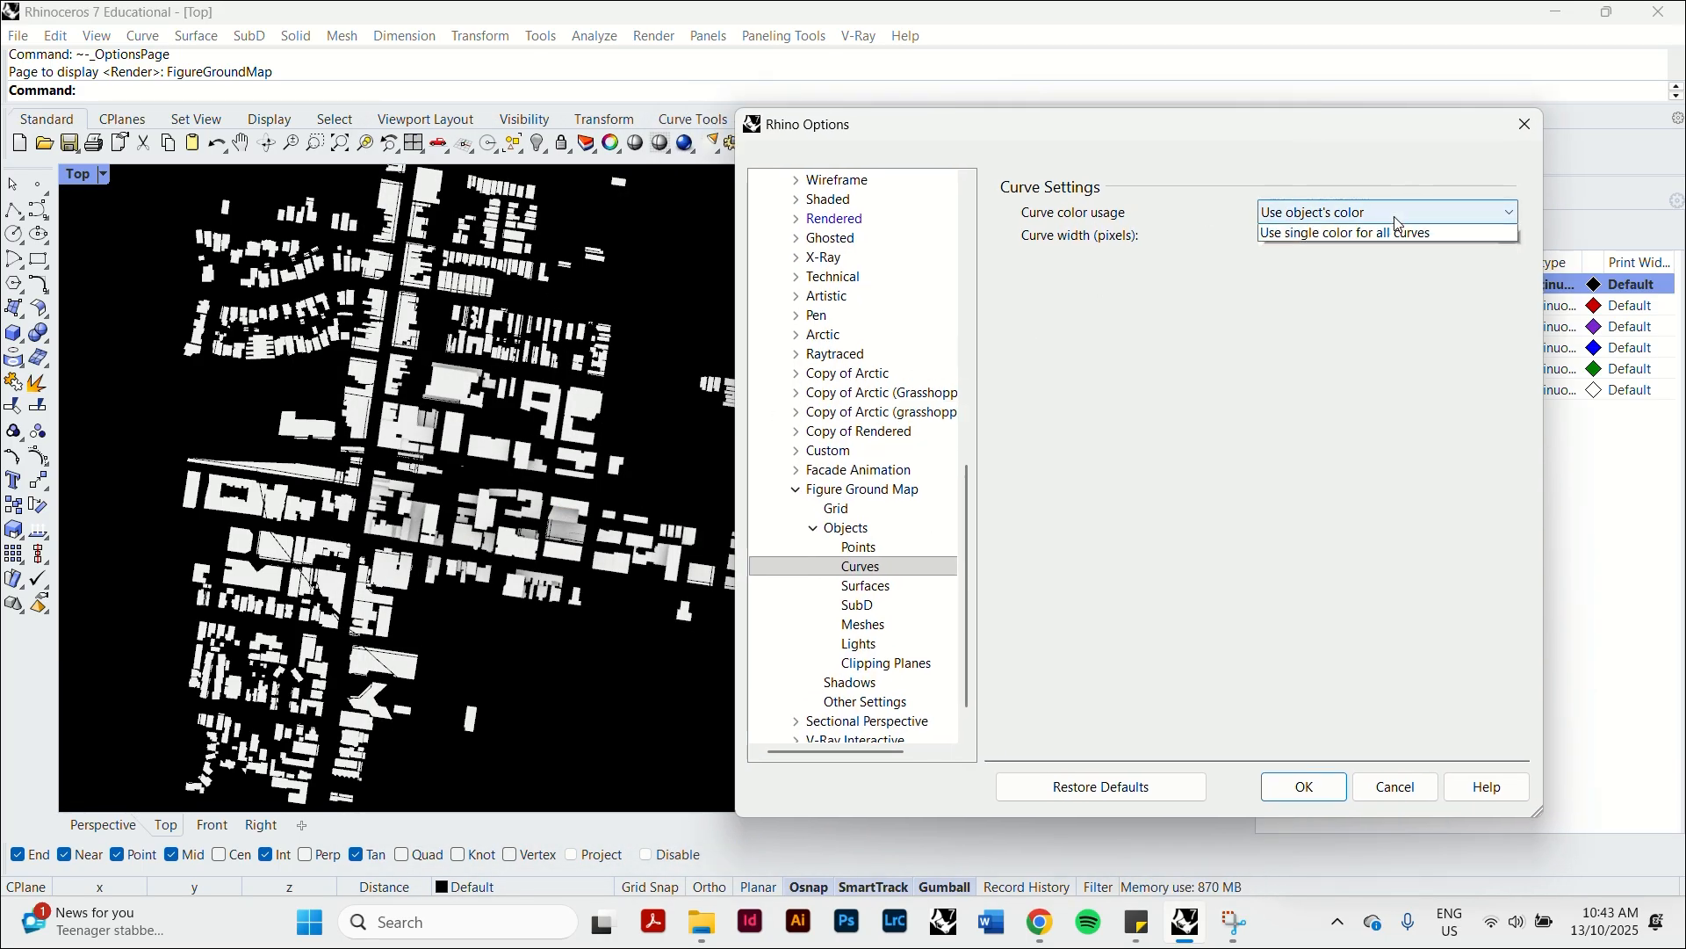
left_click(1352, 251)
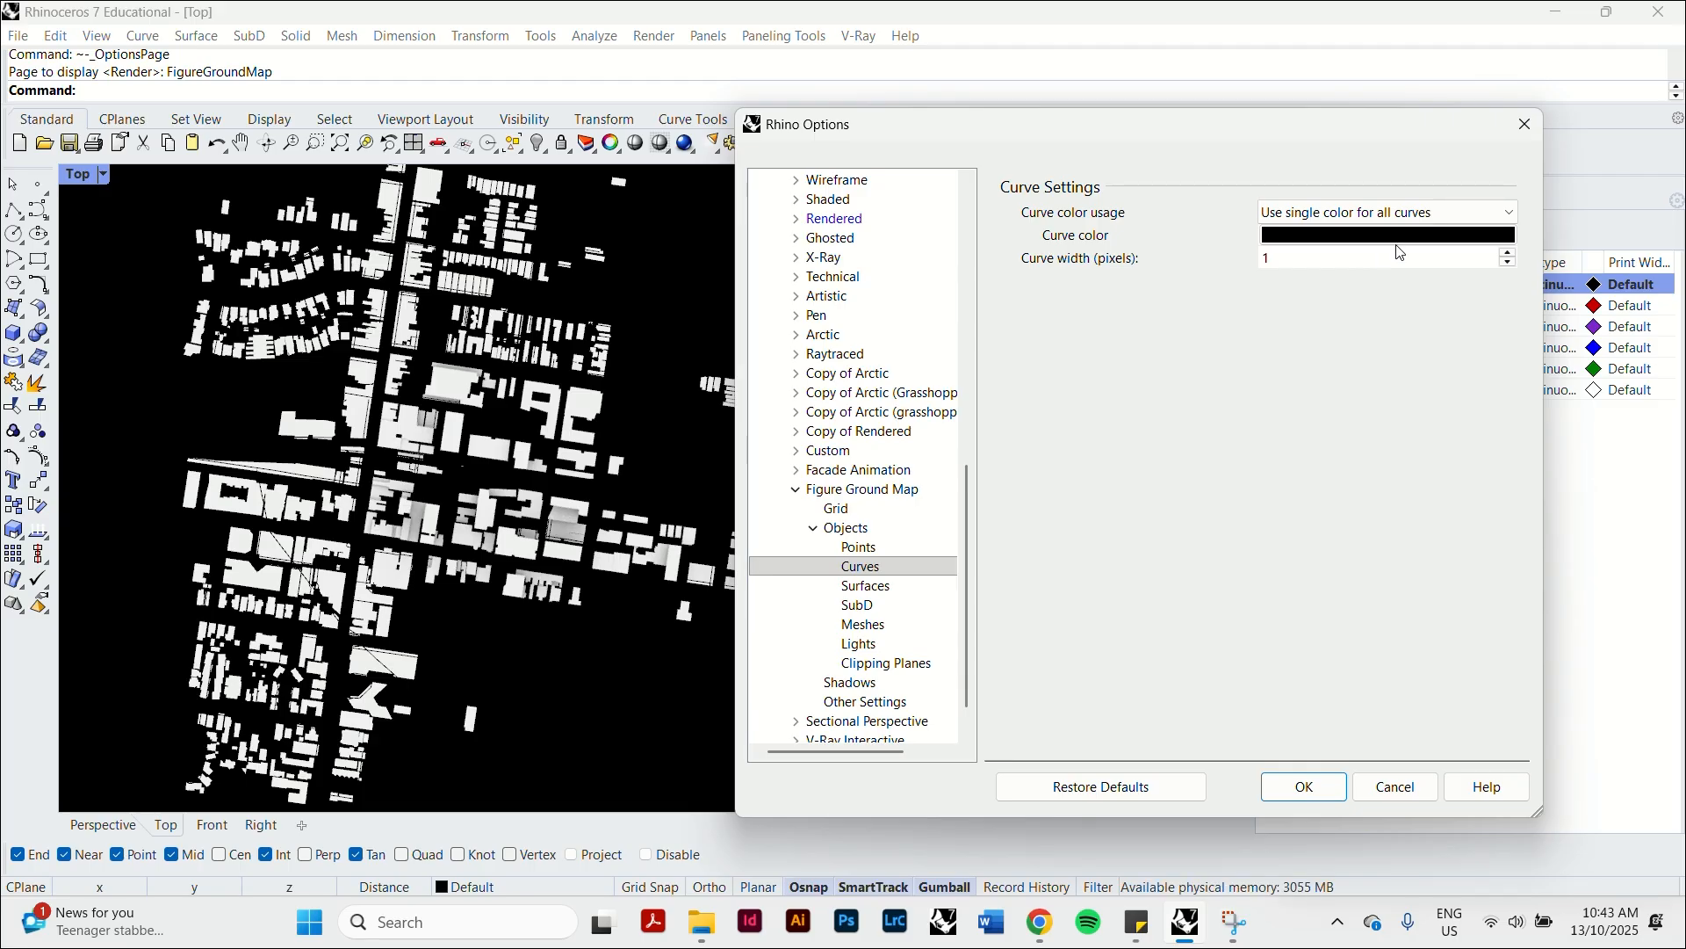
Try red as the single curve color, and set it to white instead.
left_click(1401, 236)
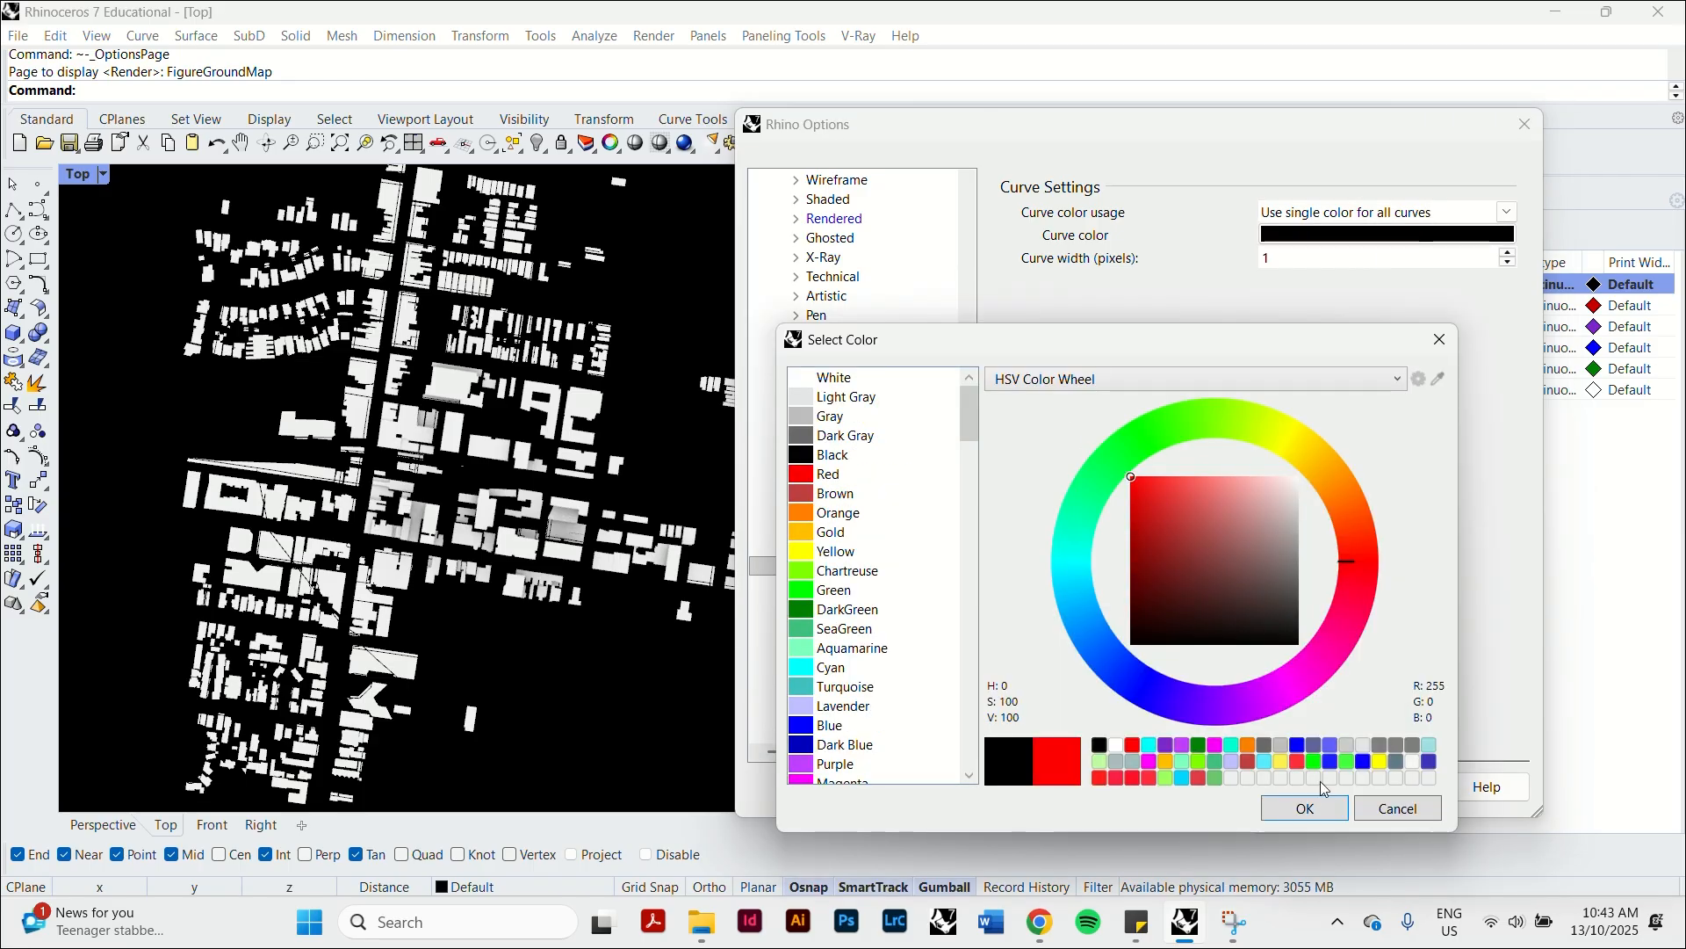
left_click(1319, 808)
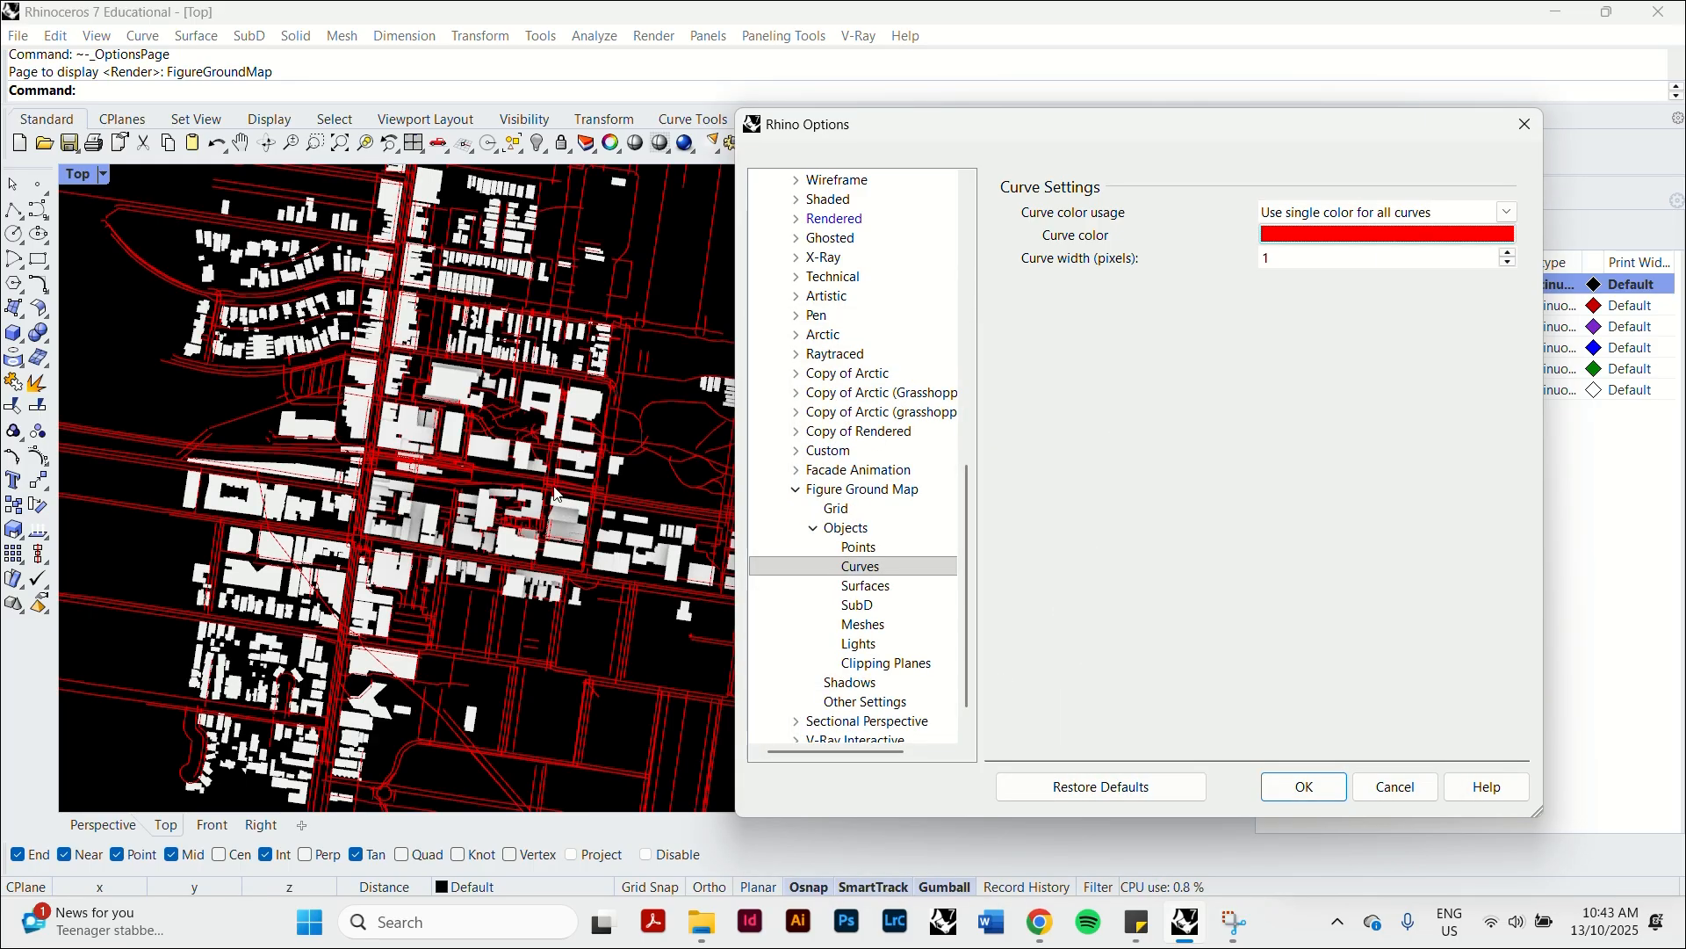
left_click(1444, 235)
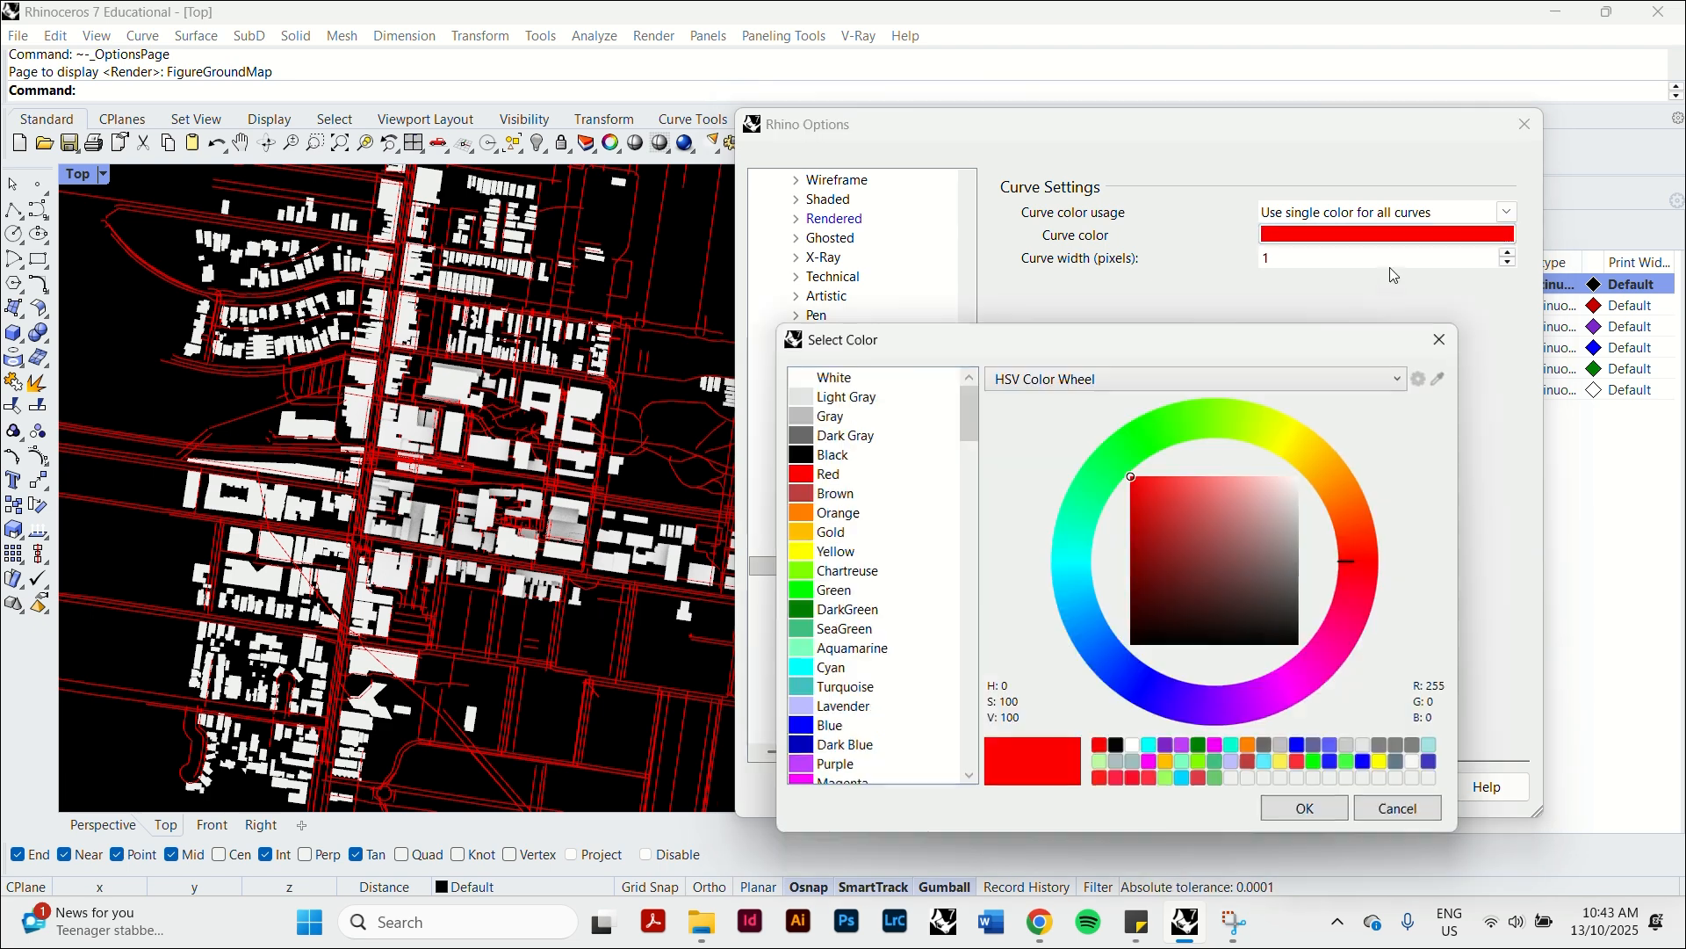
left_click_drag(1247, 479, 1336, 443)
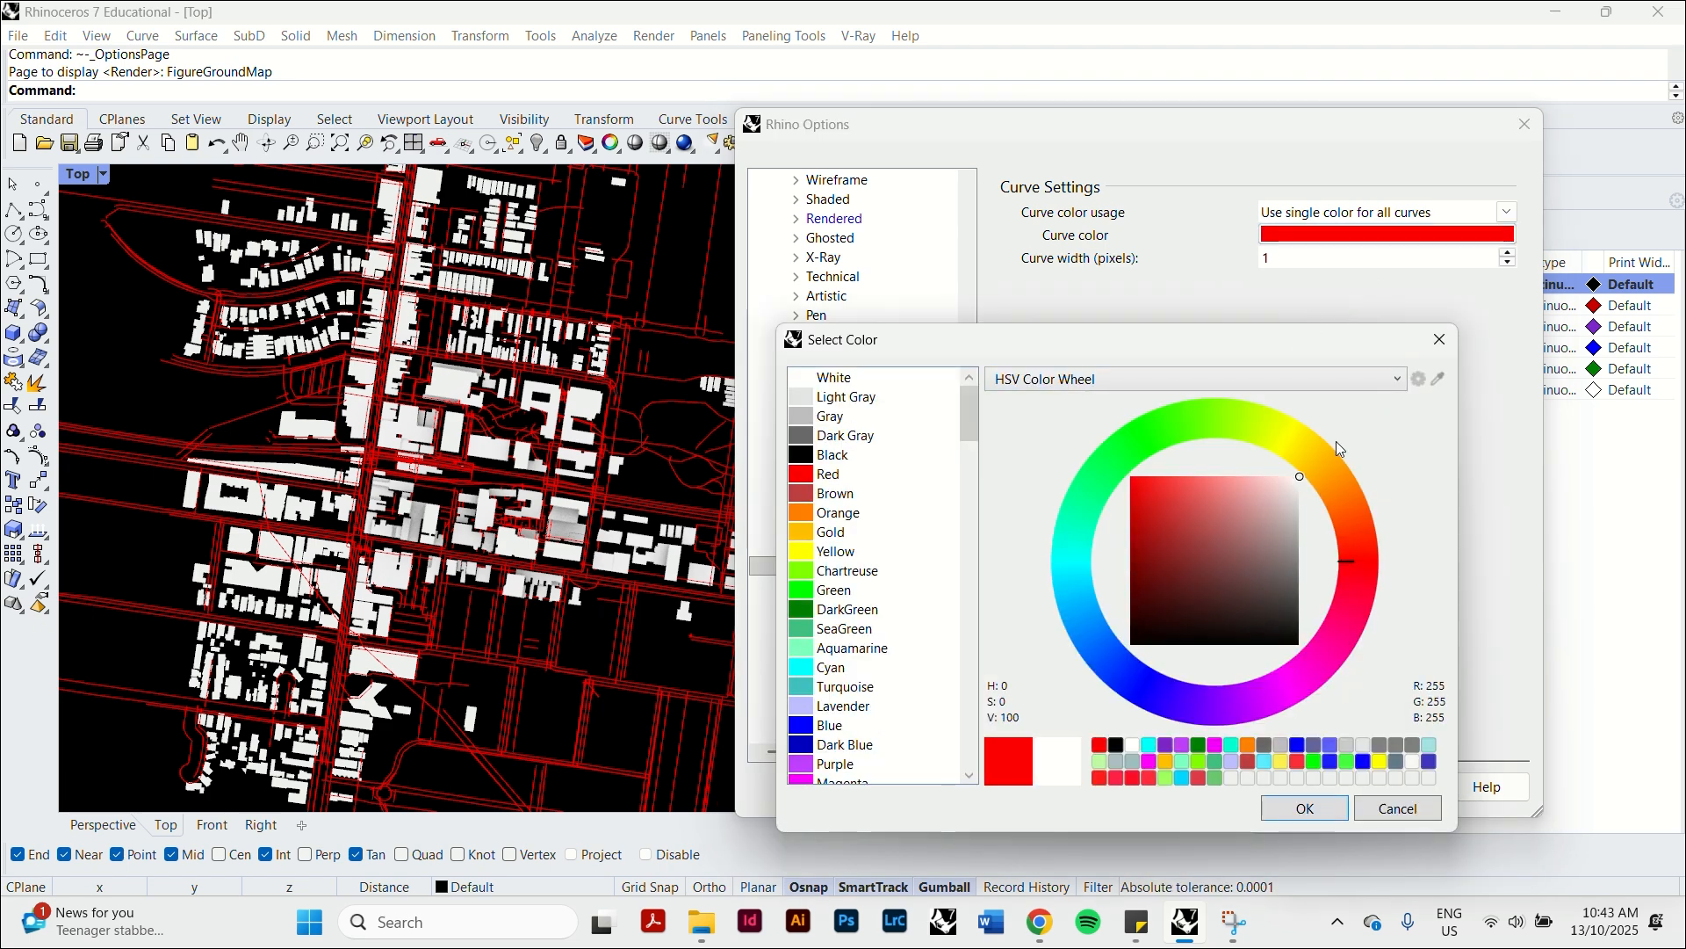
left_click(1305, 808)
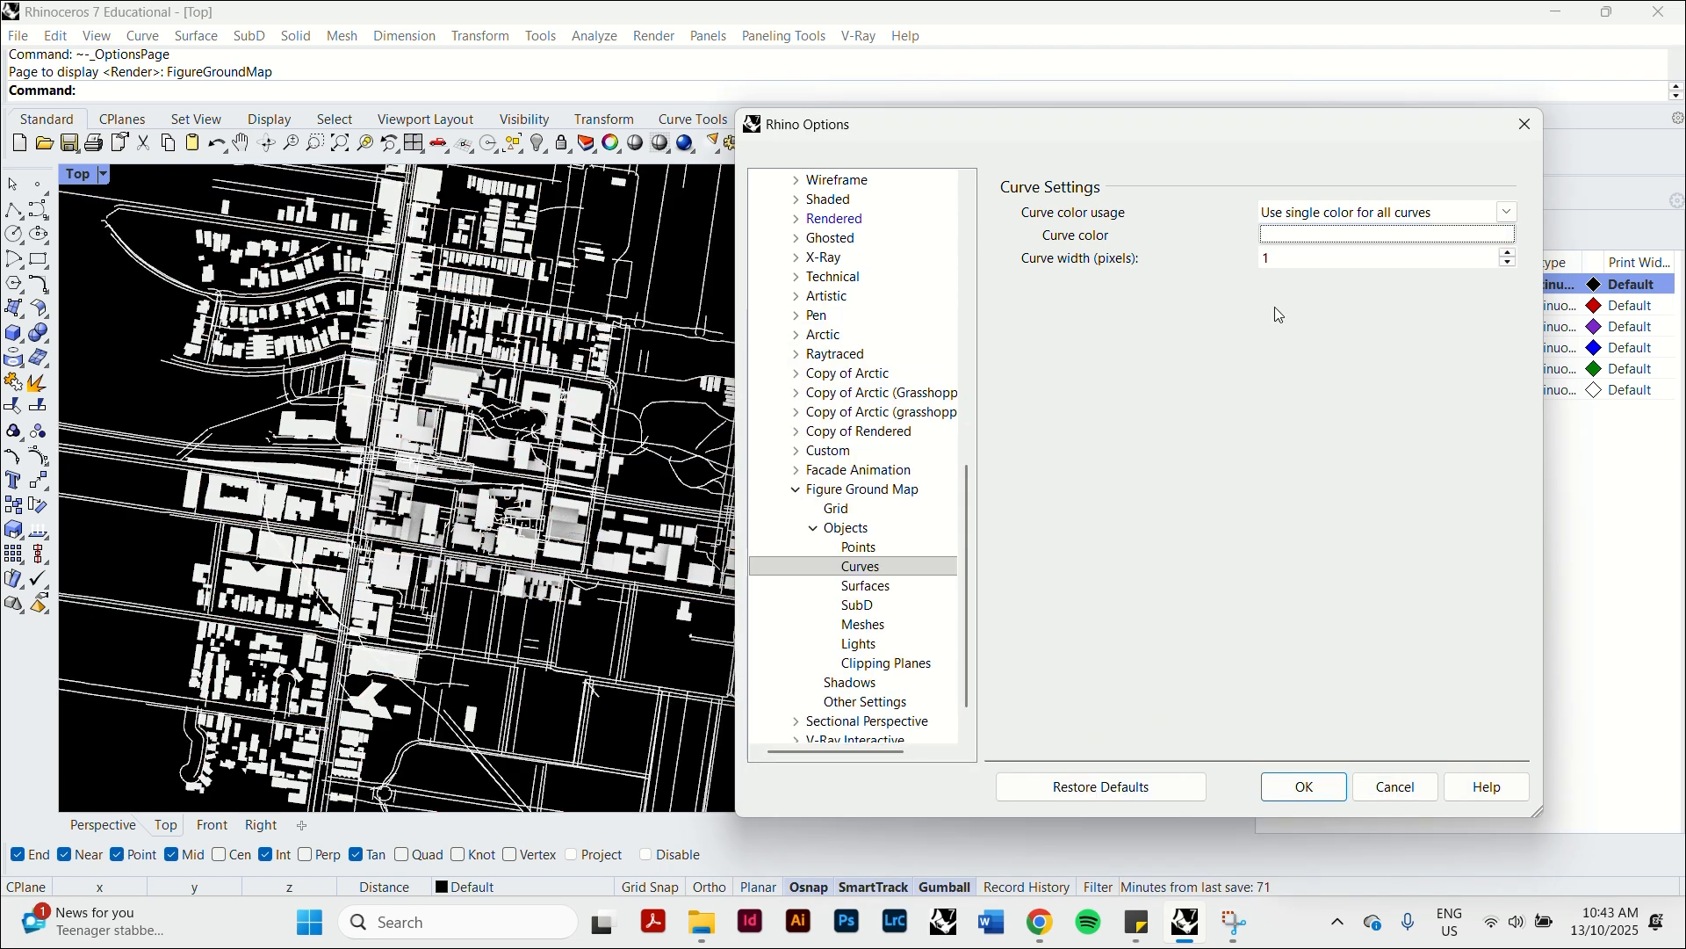
Try a curve width of 5 pixels and reset the width to 1 pixel.
left_click(1508, 253)
left_click(1508, 254)
left_click(1508, 254)
left_click(1508, 254)
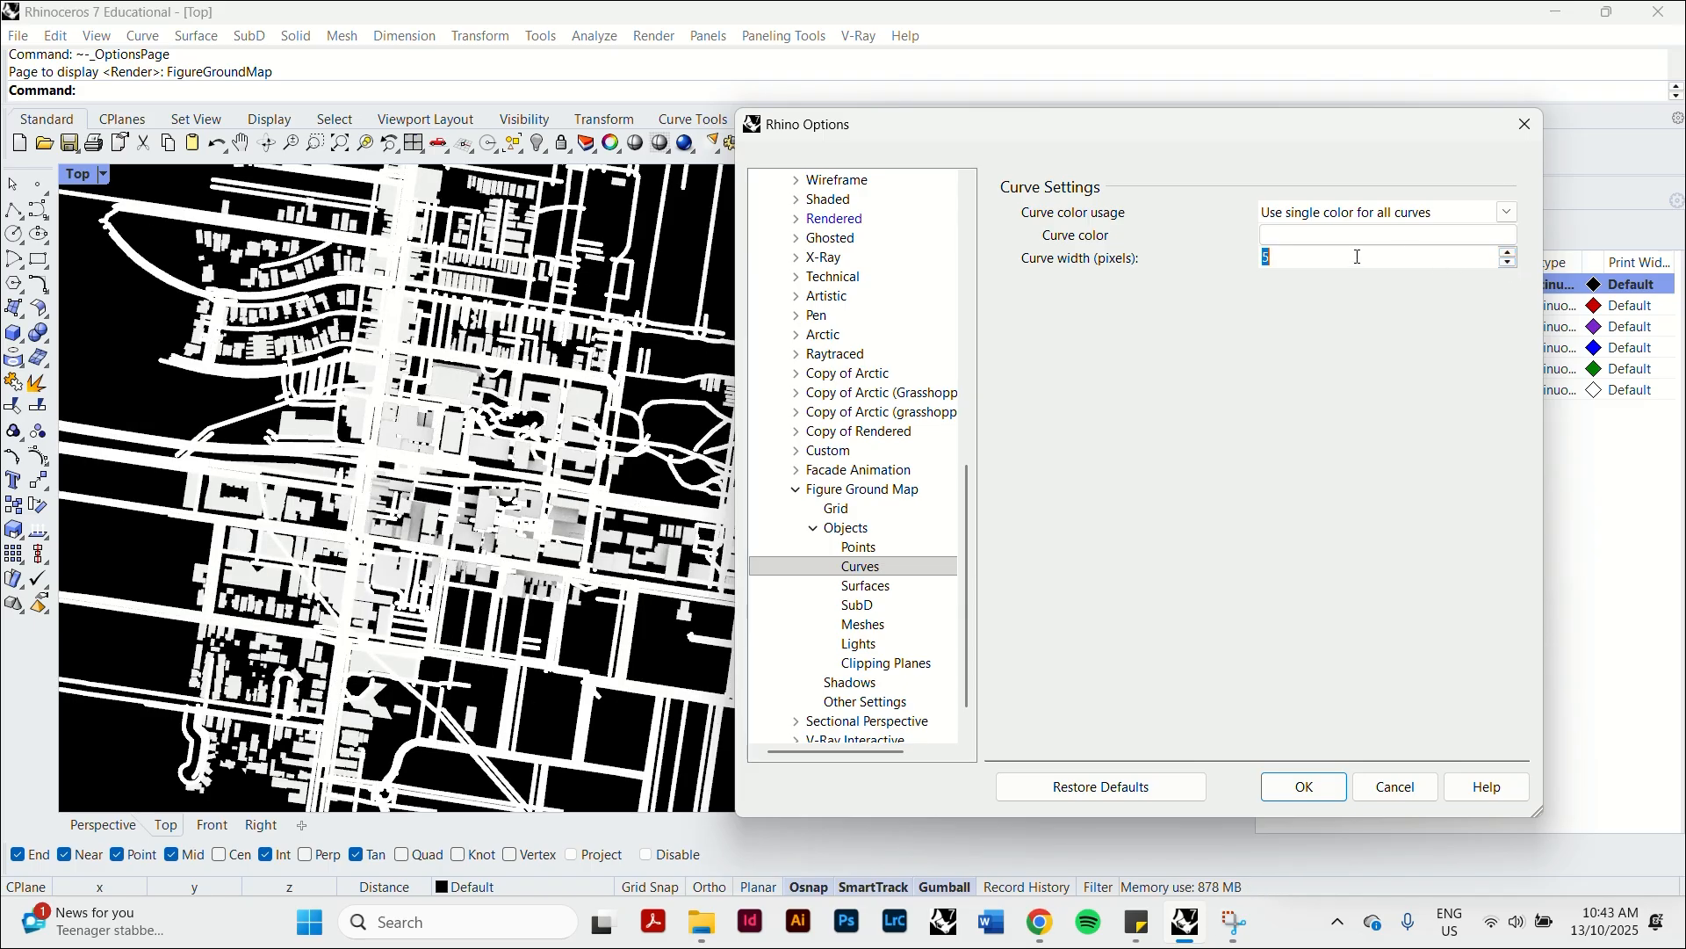
type("1")
key("Return")
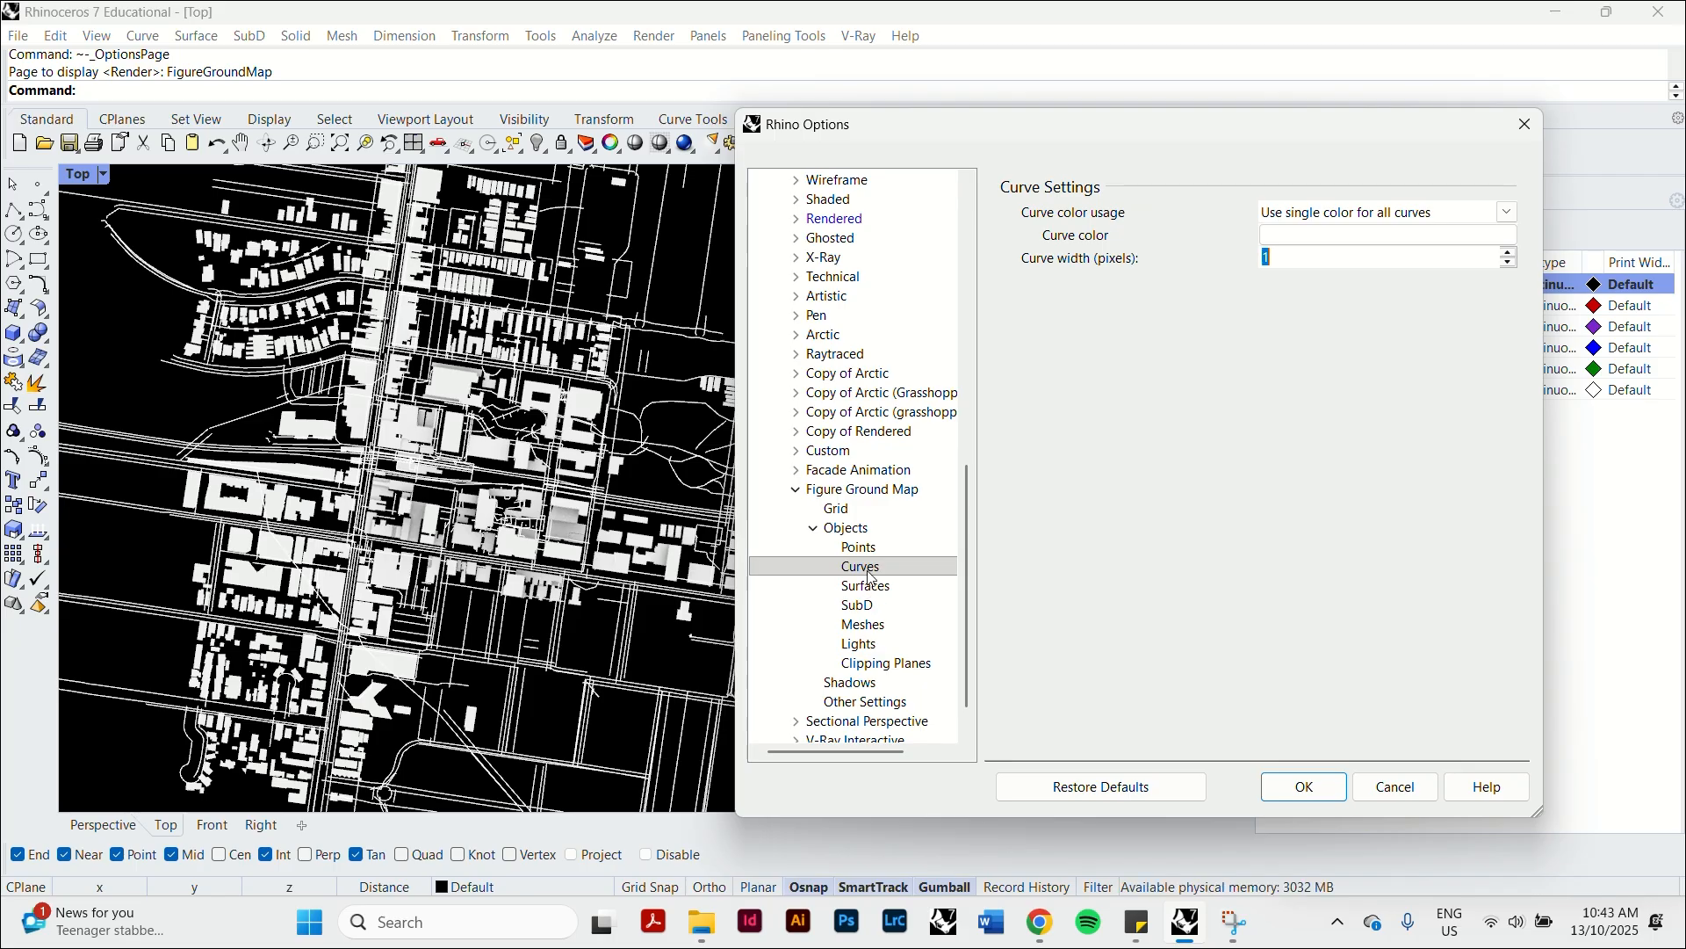
Turn off shadows for the Figure Ground Map display mode and save the display options.
left_click(877, 682)
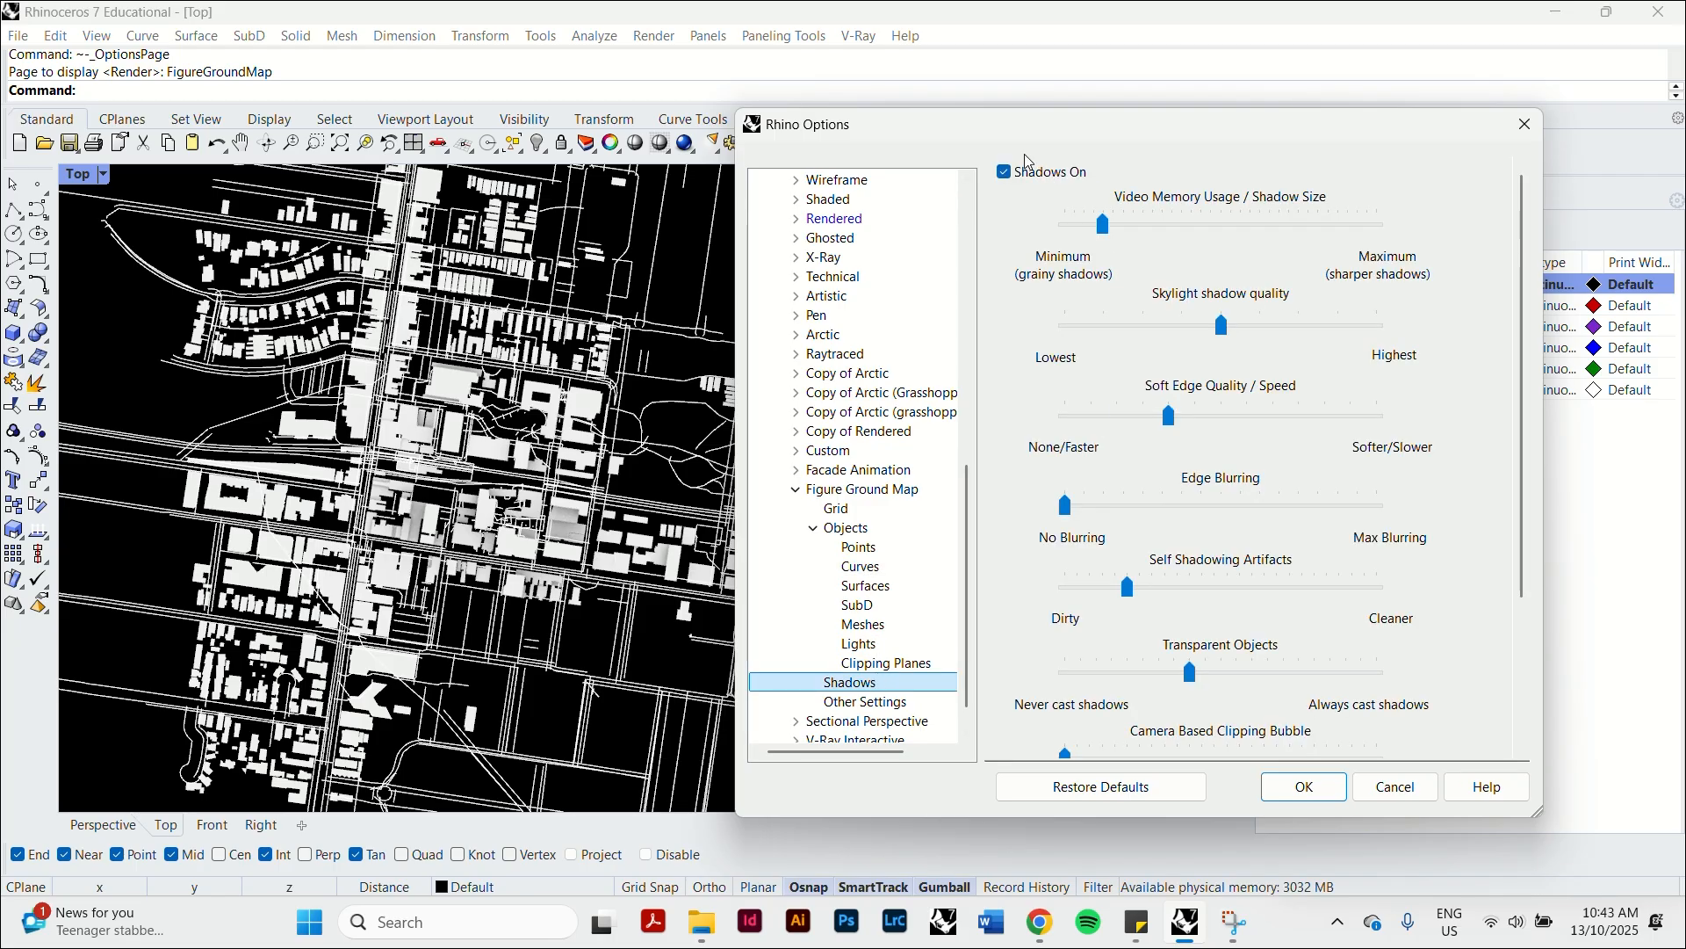
left_click(1003, 174)
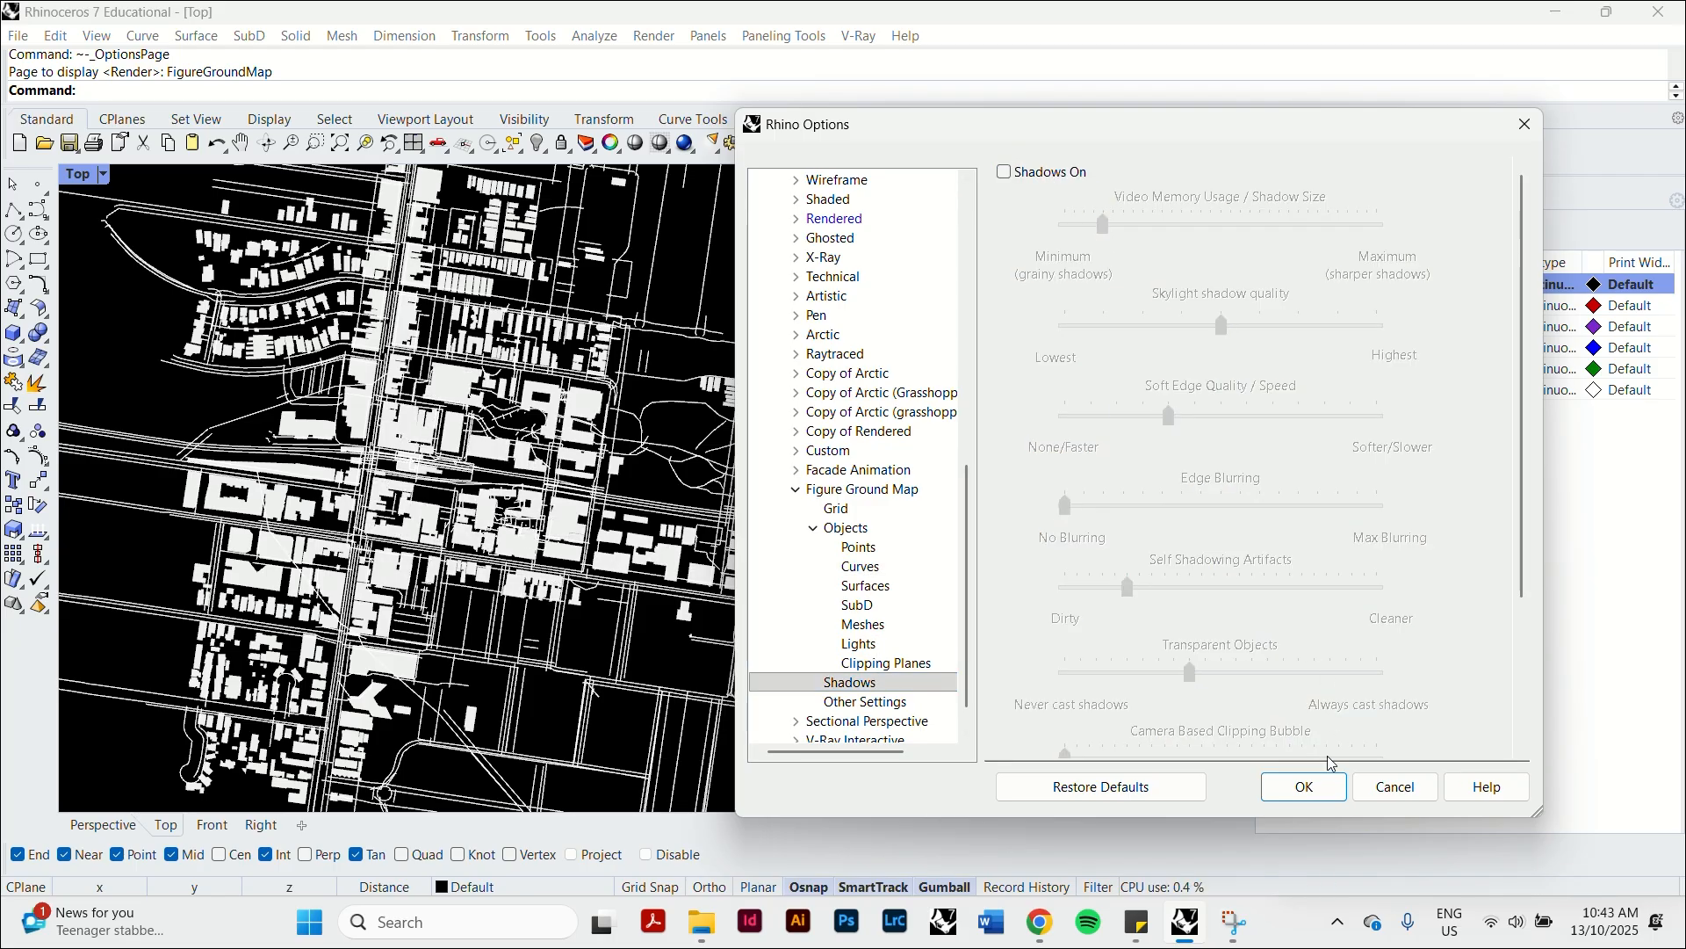
left_click(1321, 789)
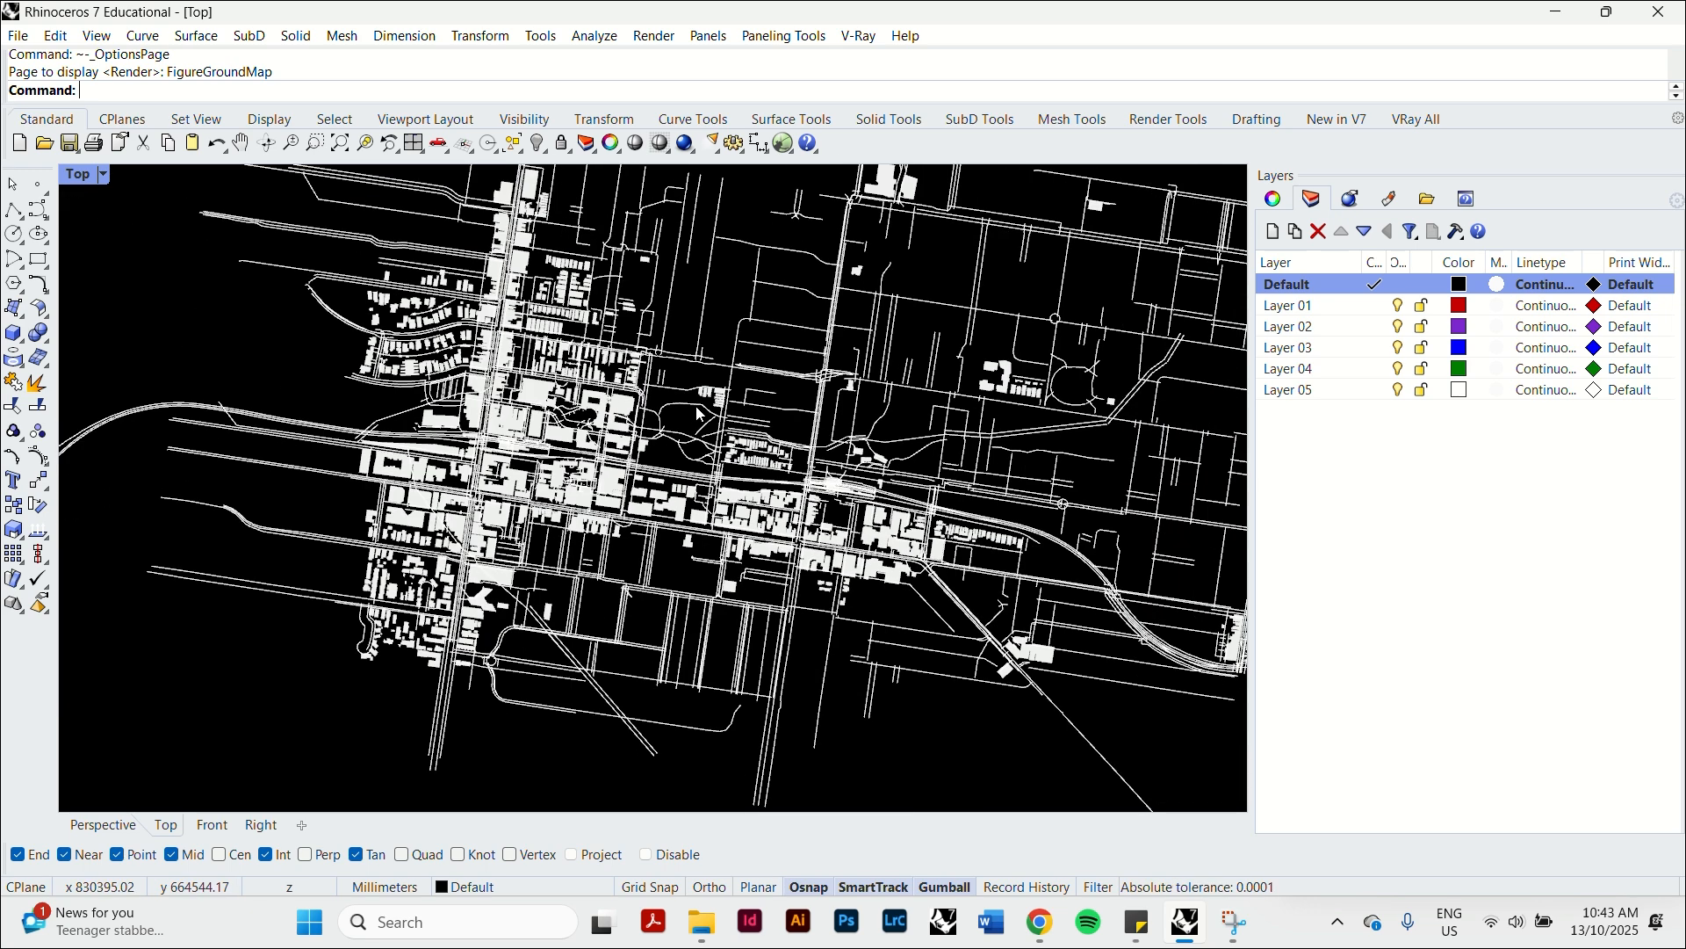
Examine the black-and-white figure ground map in the Top view, both up close around the central blocks and across the whole site.
scroll(697, 413, "down", 2)
scroll(541, 378, "up", 5)
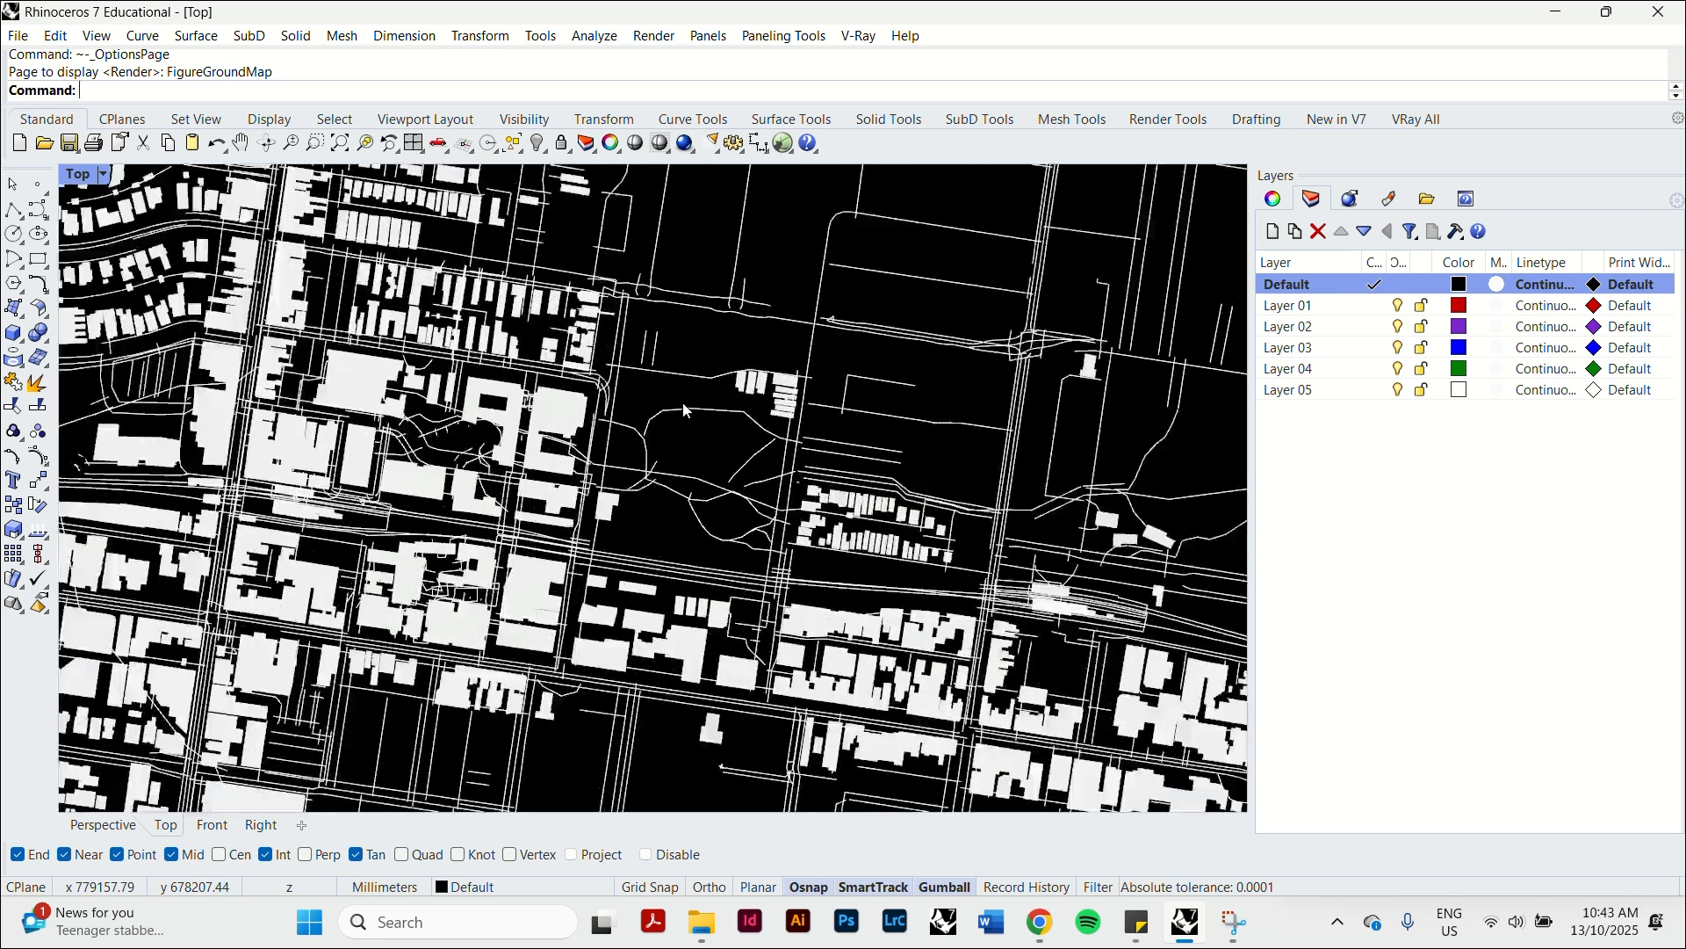
scroll(541, 377, "down", 2)
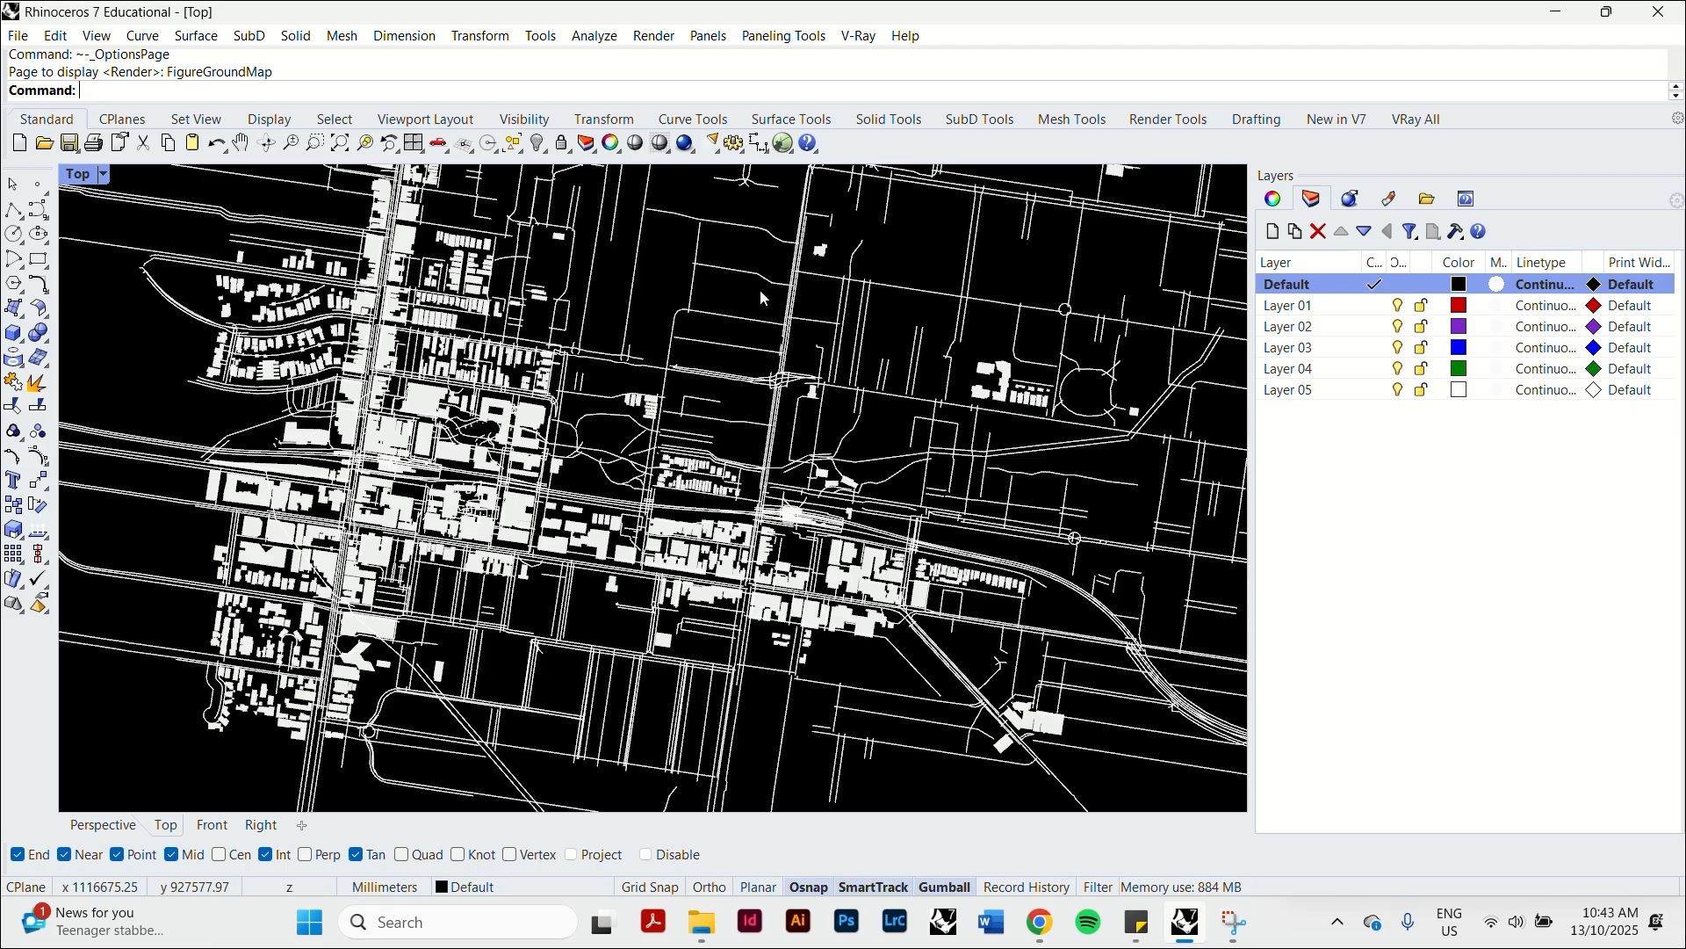
right_click_drag(514, 363, 617, 341)
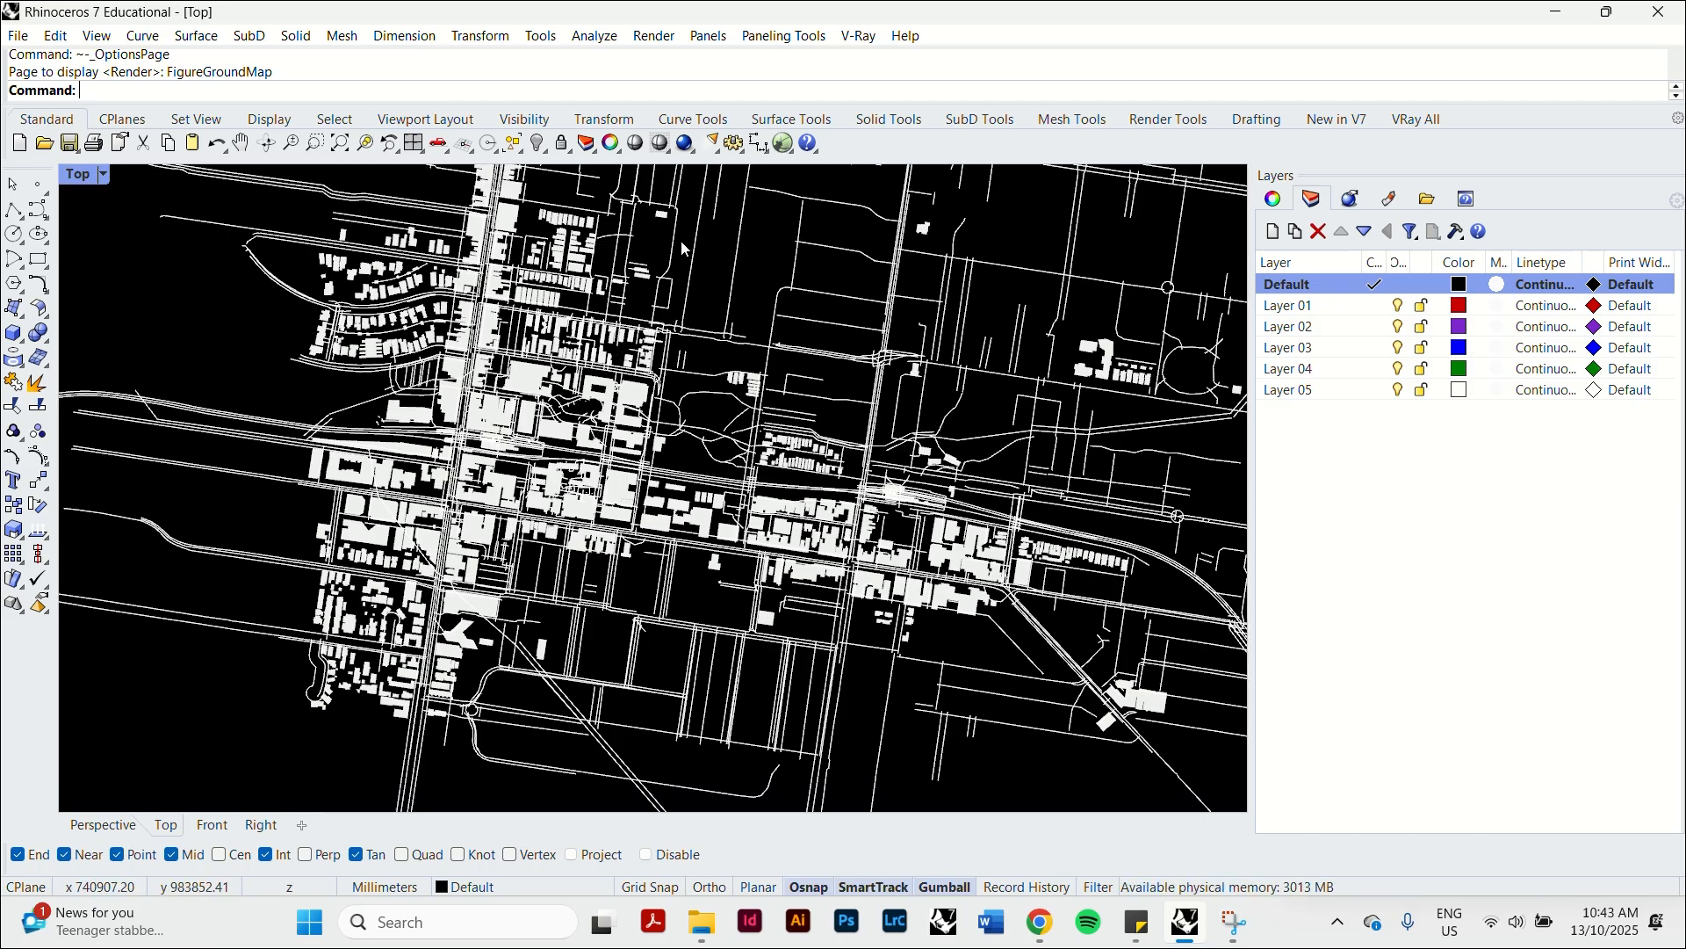
scroll(498, 412, "up", 11)
right_click_drag(480, 362, 663, 307)
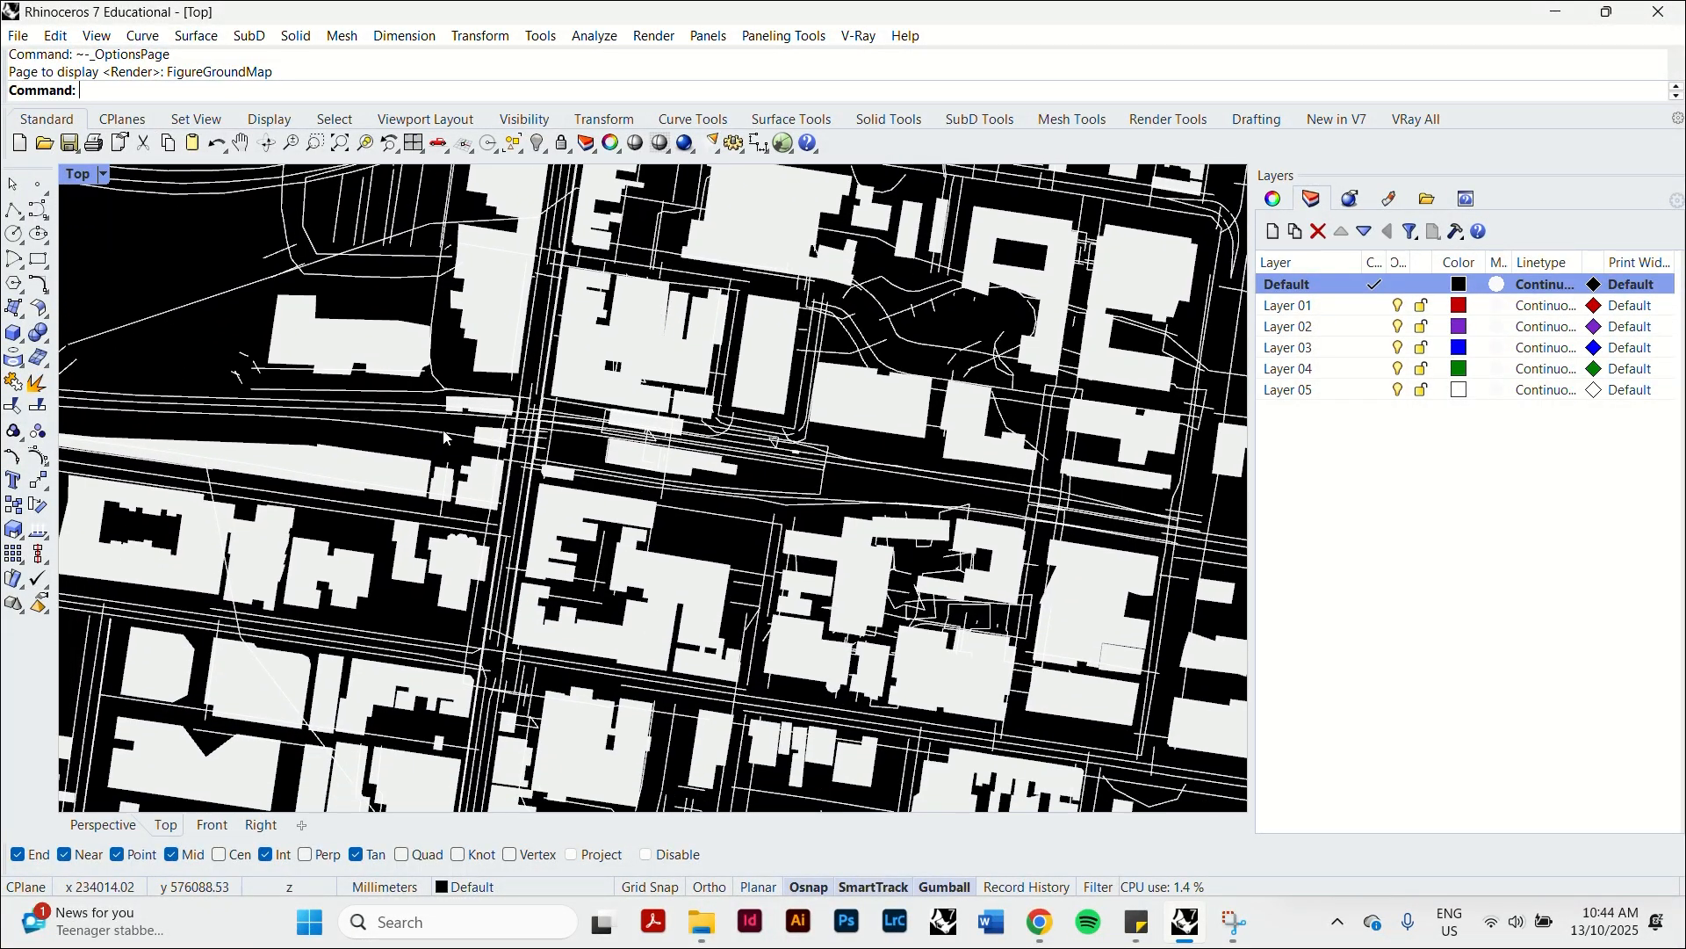
scroll(433, 443, "down", 8)
right_click_drag(570, 497, 473, 490)
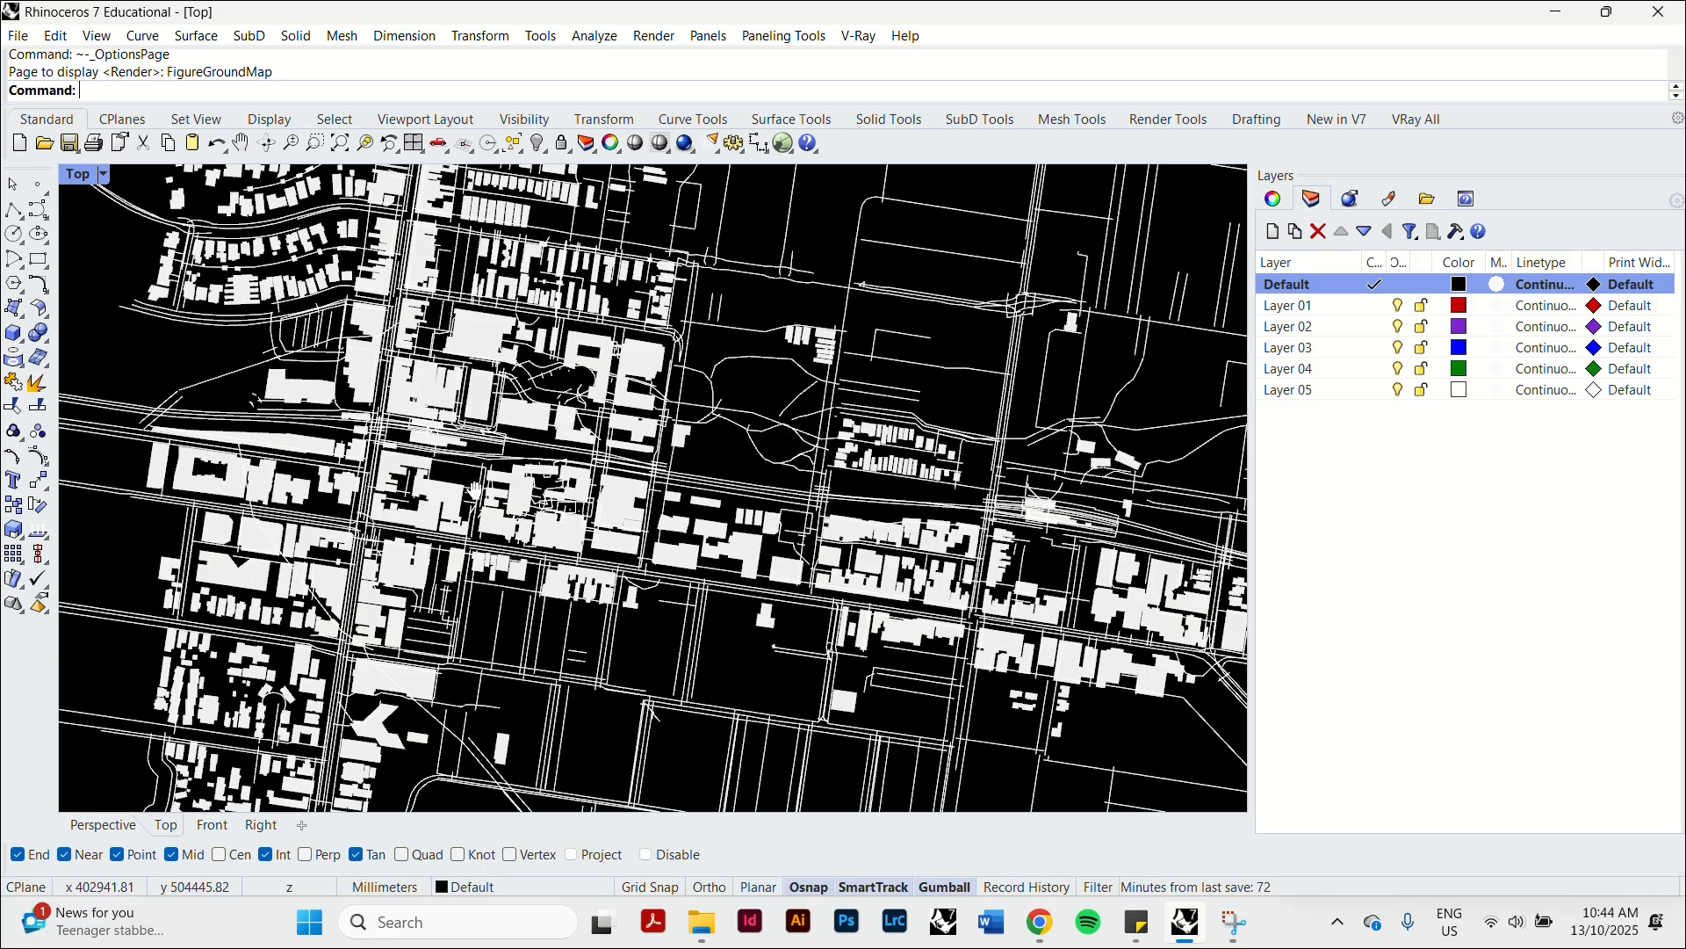
scroll(472, 496, "down", 5)
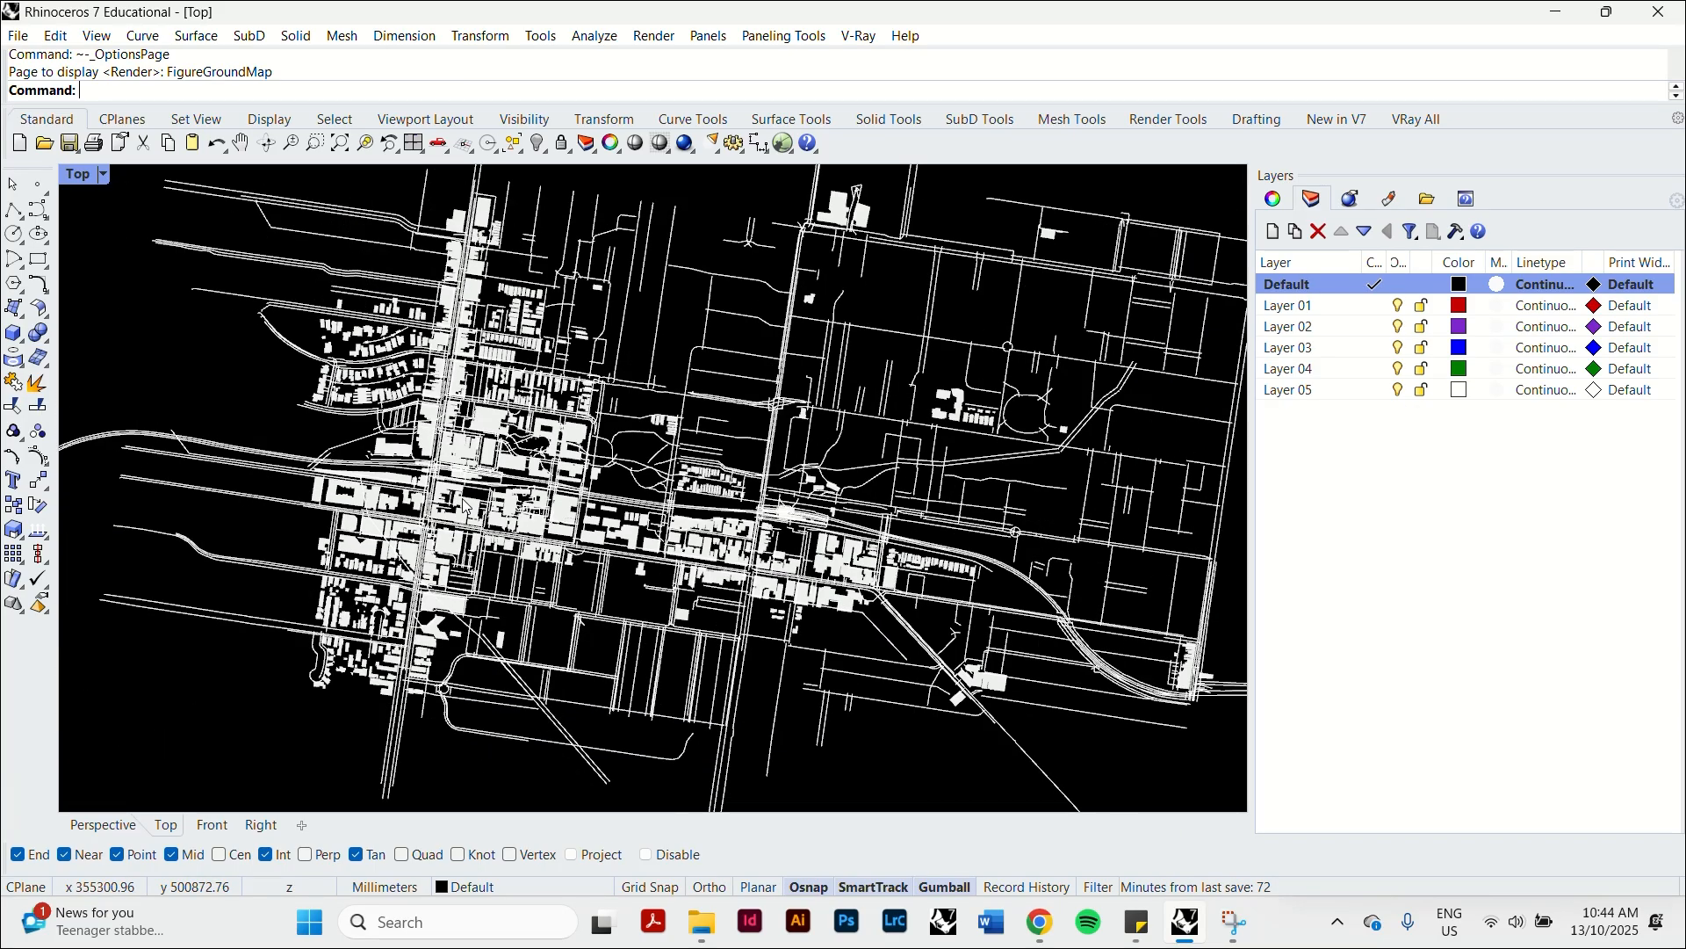